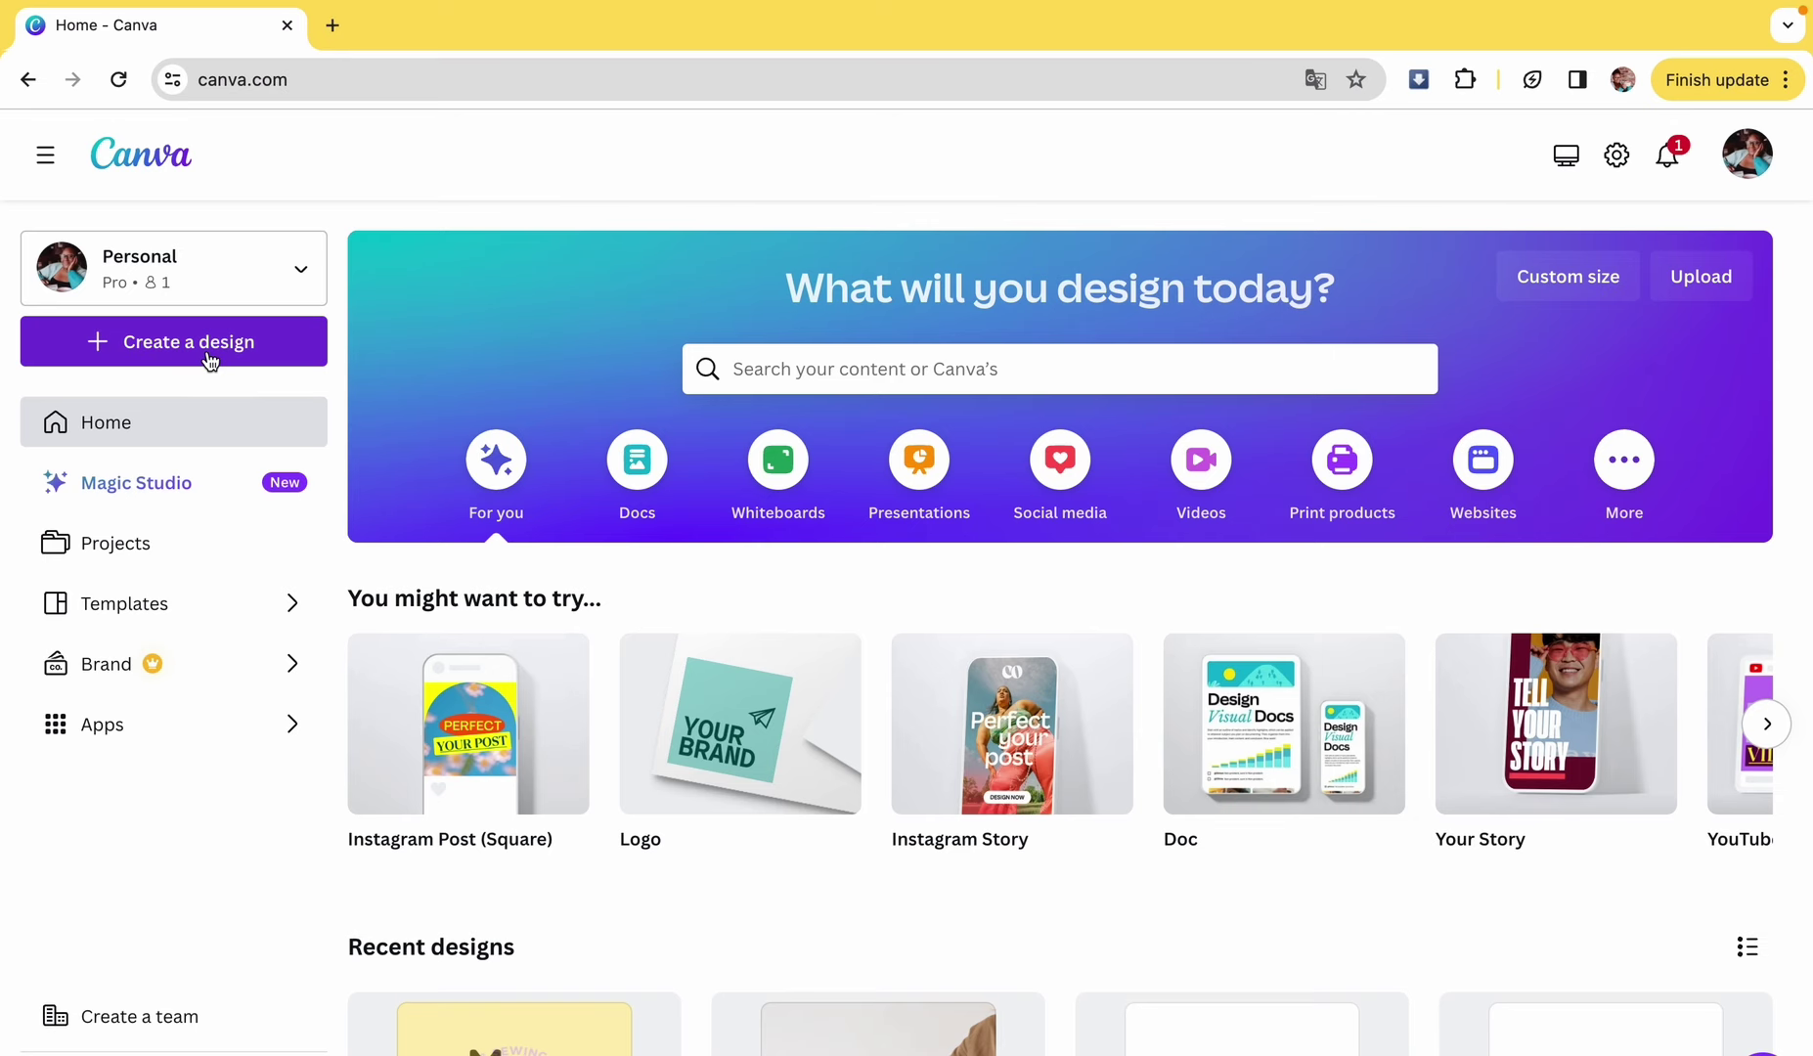
# - Create a new custom-size 10 × 10 in design named Mom SVG
pyautogui.click(209, 361)
pyautogui.click(98, 861)
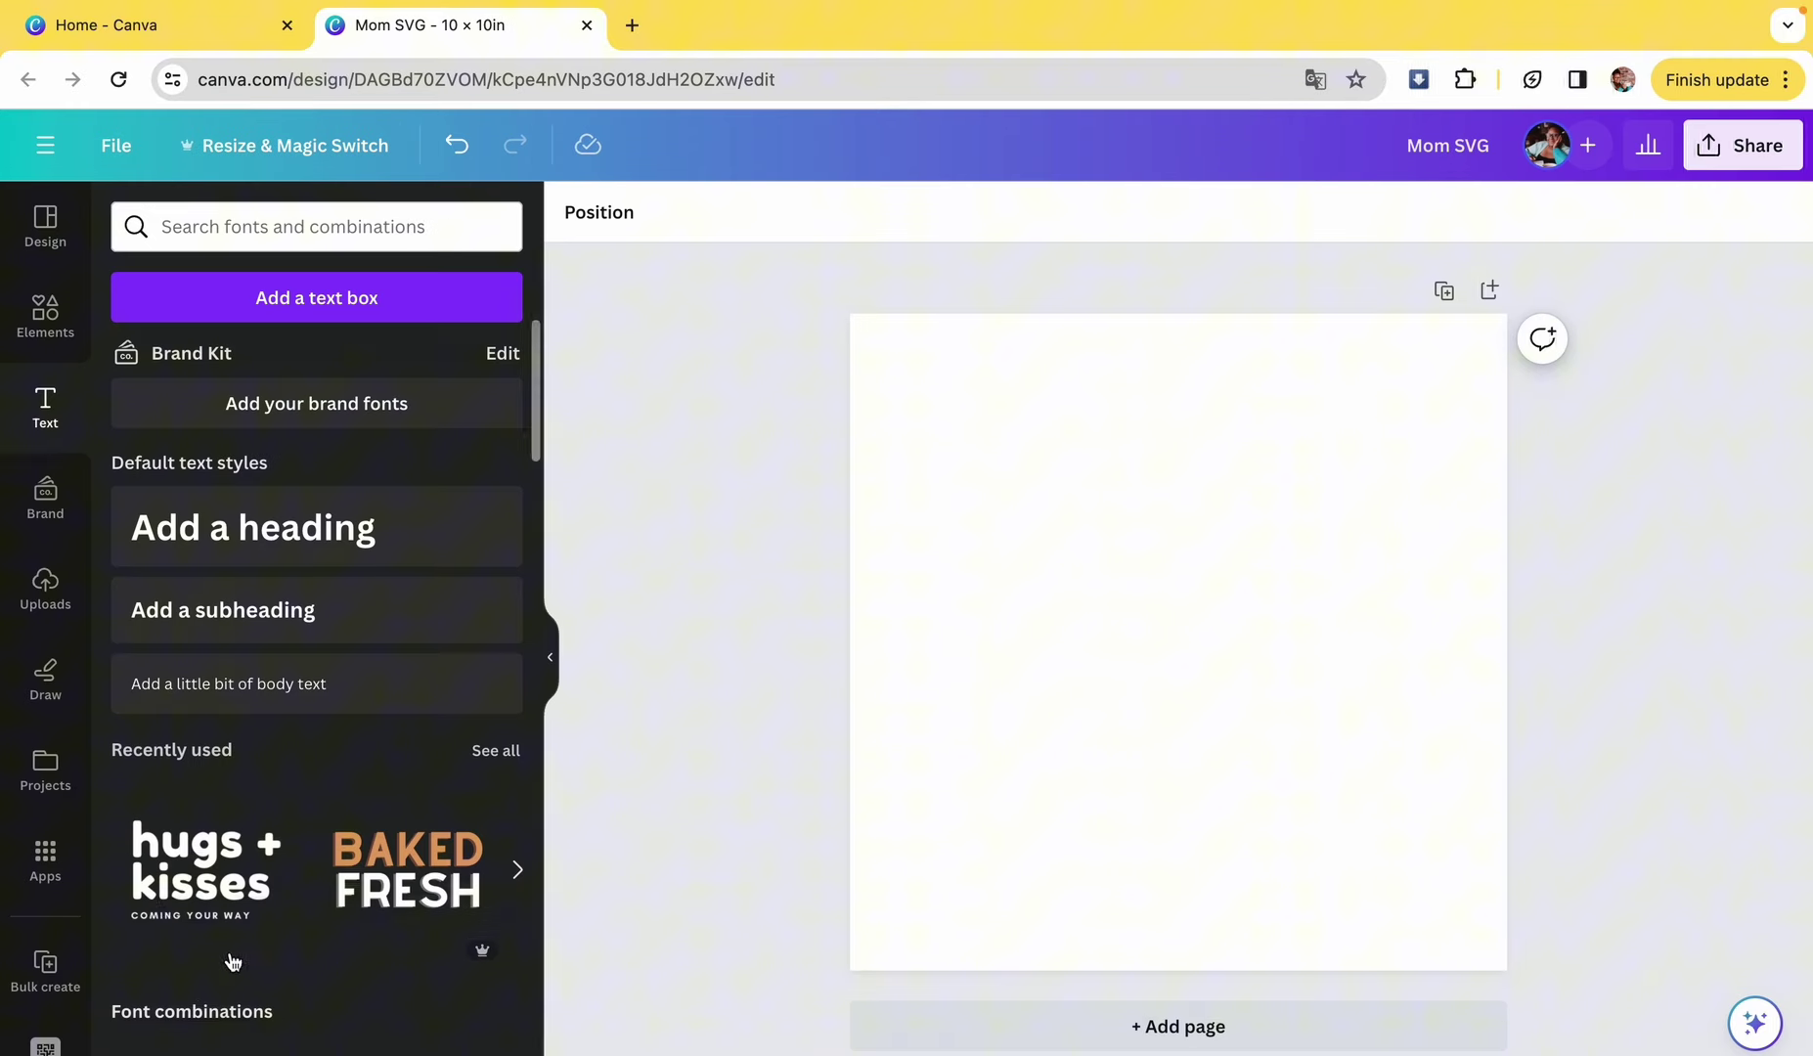
# - Add the hugs + kisses text combination, ungroup it, and delete the COMING YOUR WAY line
pyautogui.click(185, 883)
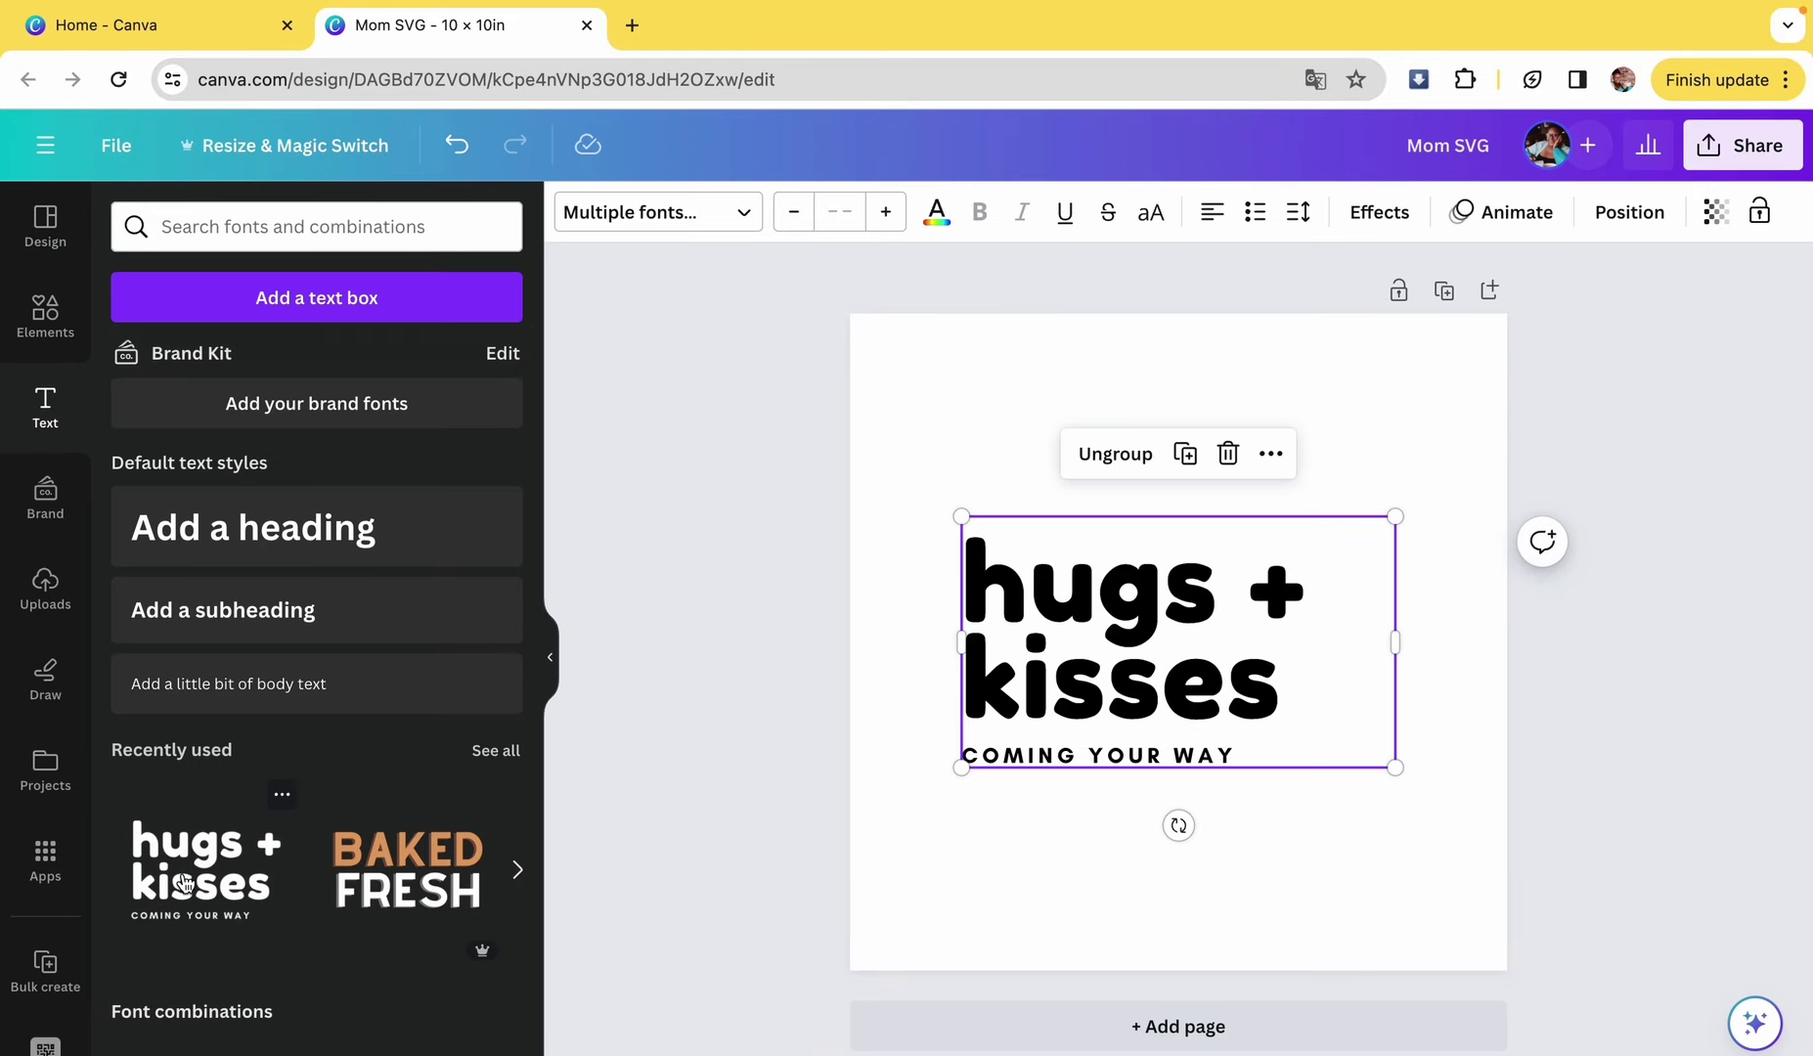
pyautogui.click(1110, 453)
pyautogui.click(1242, 796)
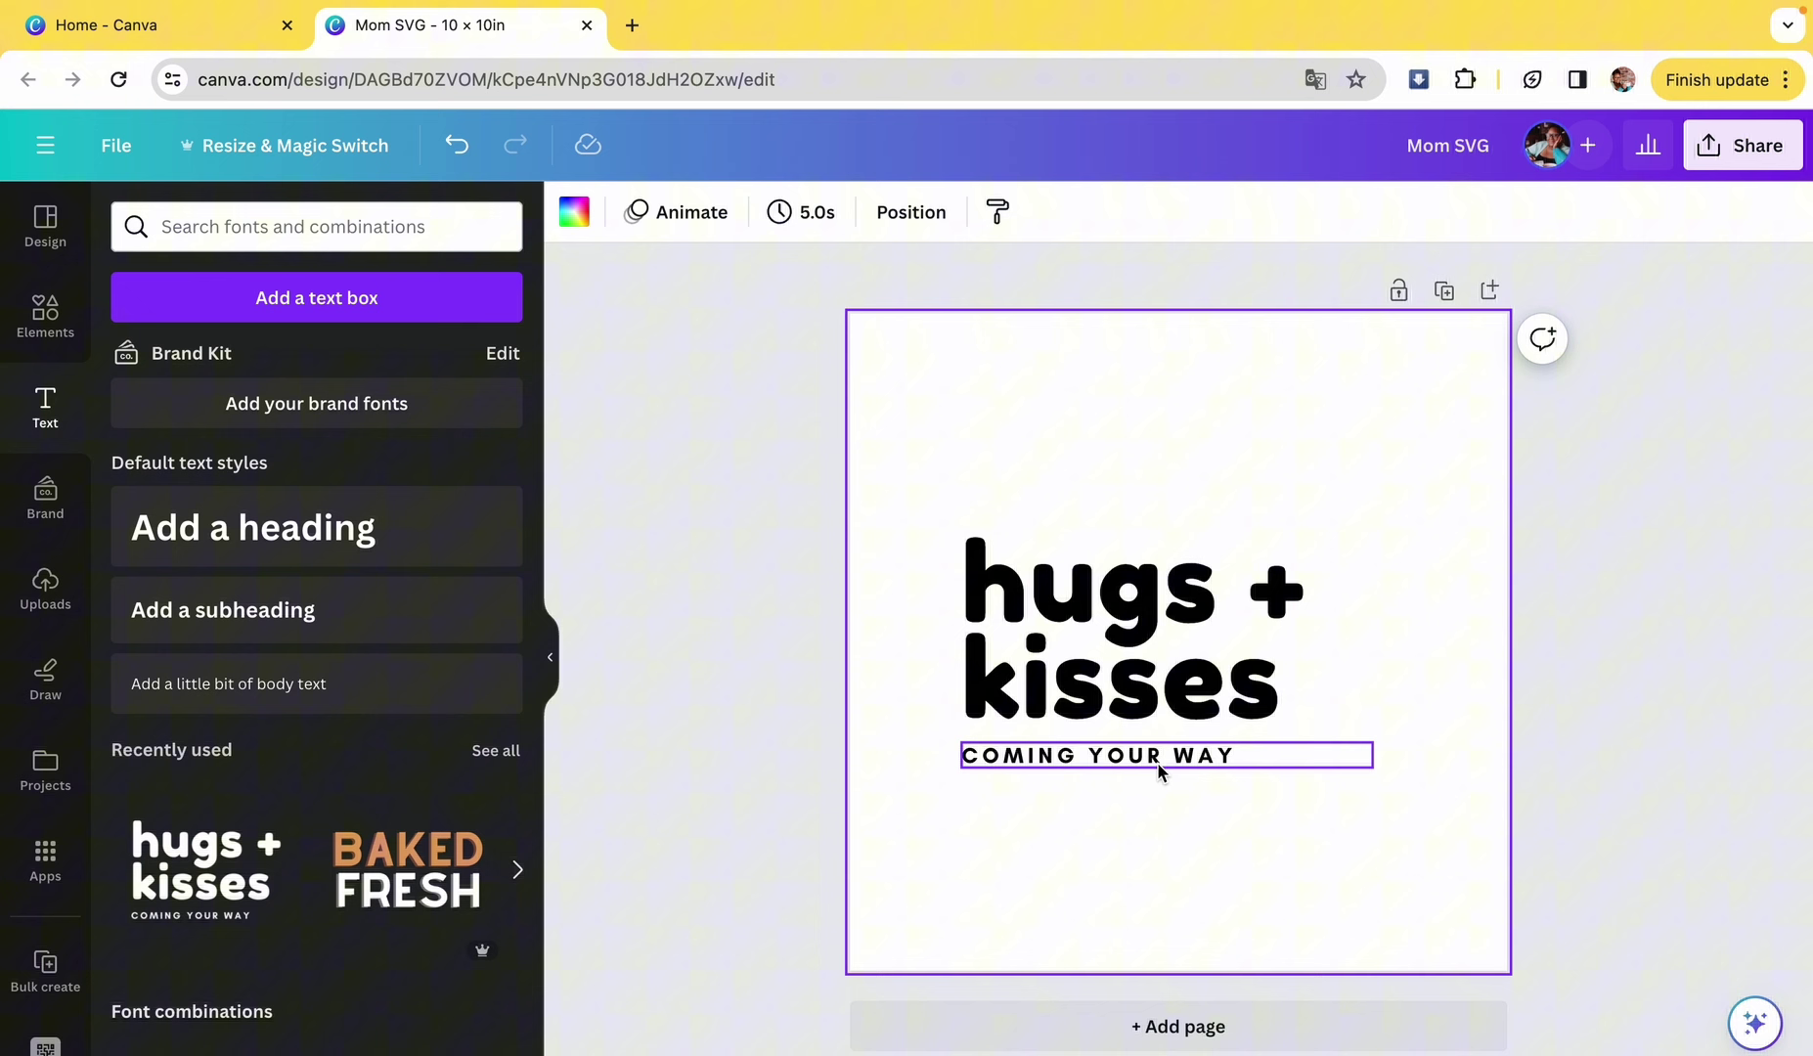
pyautogui.click(1159, 770)
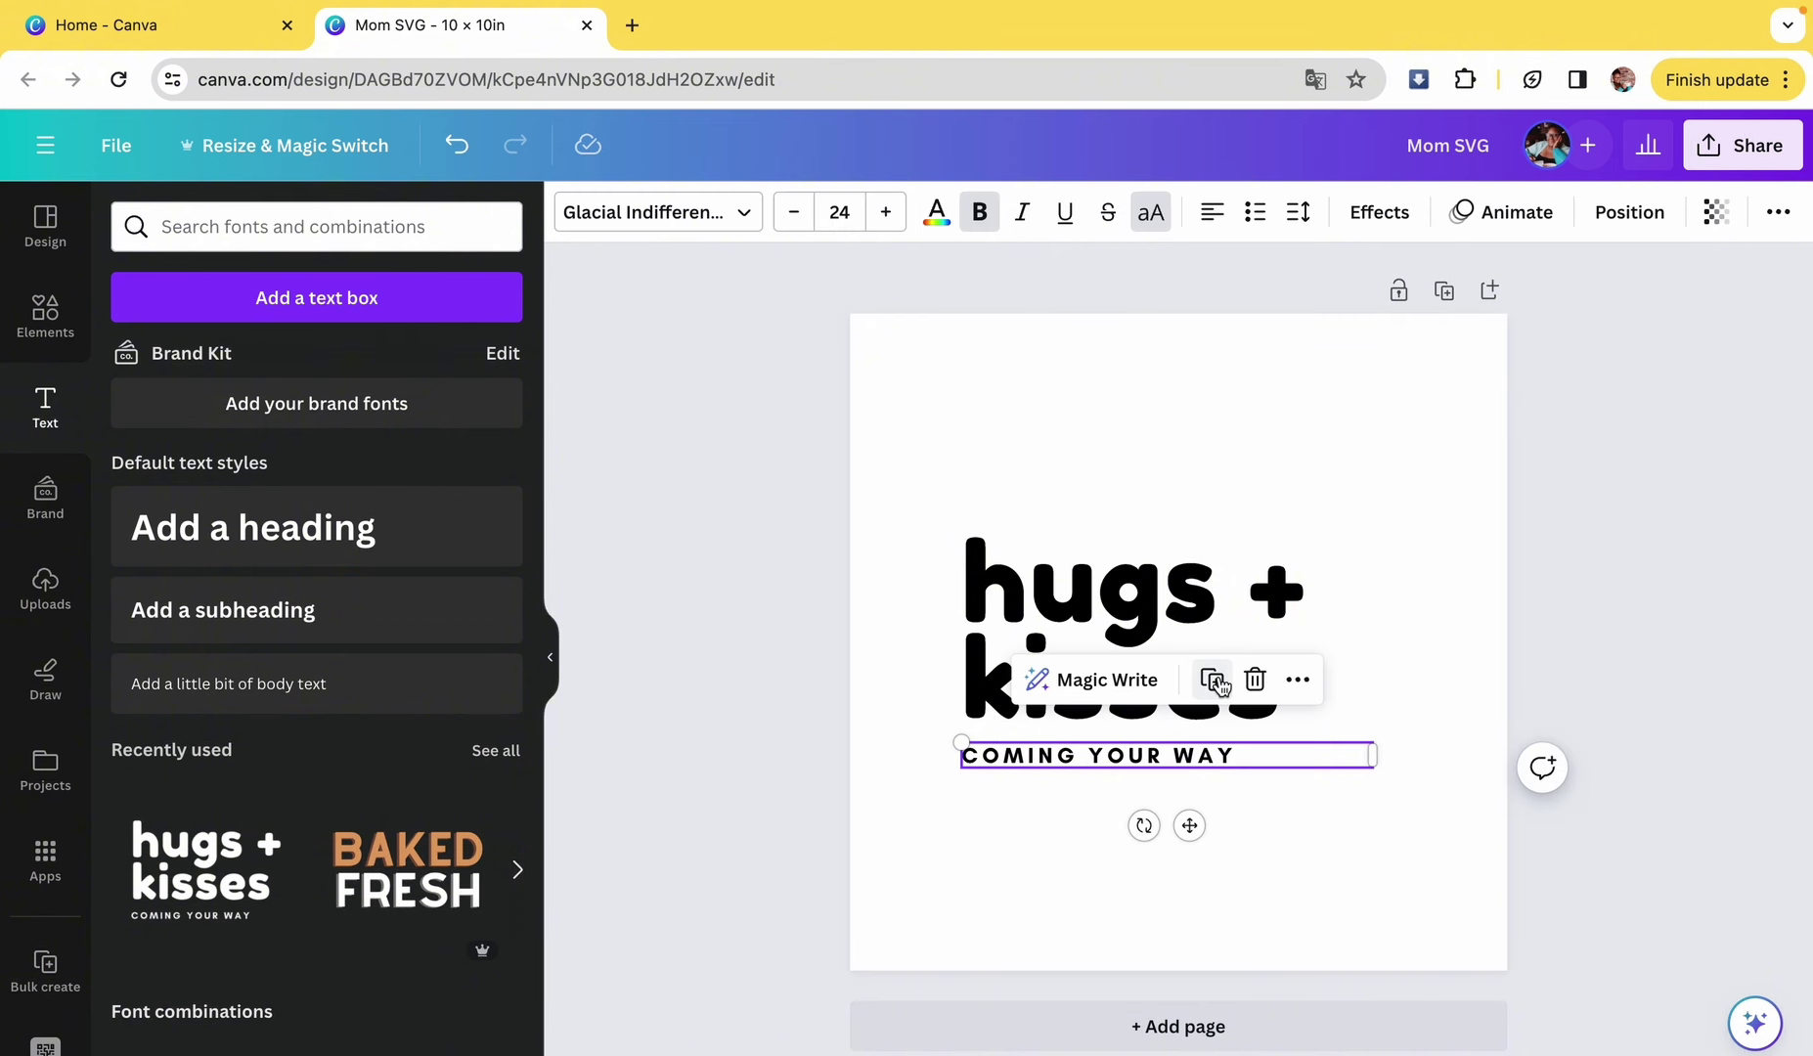
pyautogui.click(1254, 680)
# - Replace hugs + kisses with Mom, Mama, Mommy and Bruh on four separate lines
pyautogui.click(1285, 703)
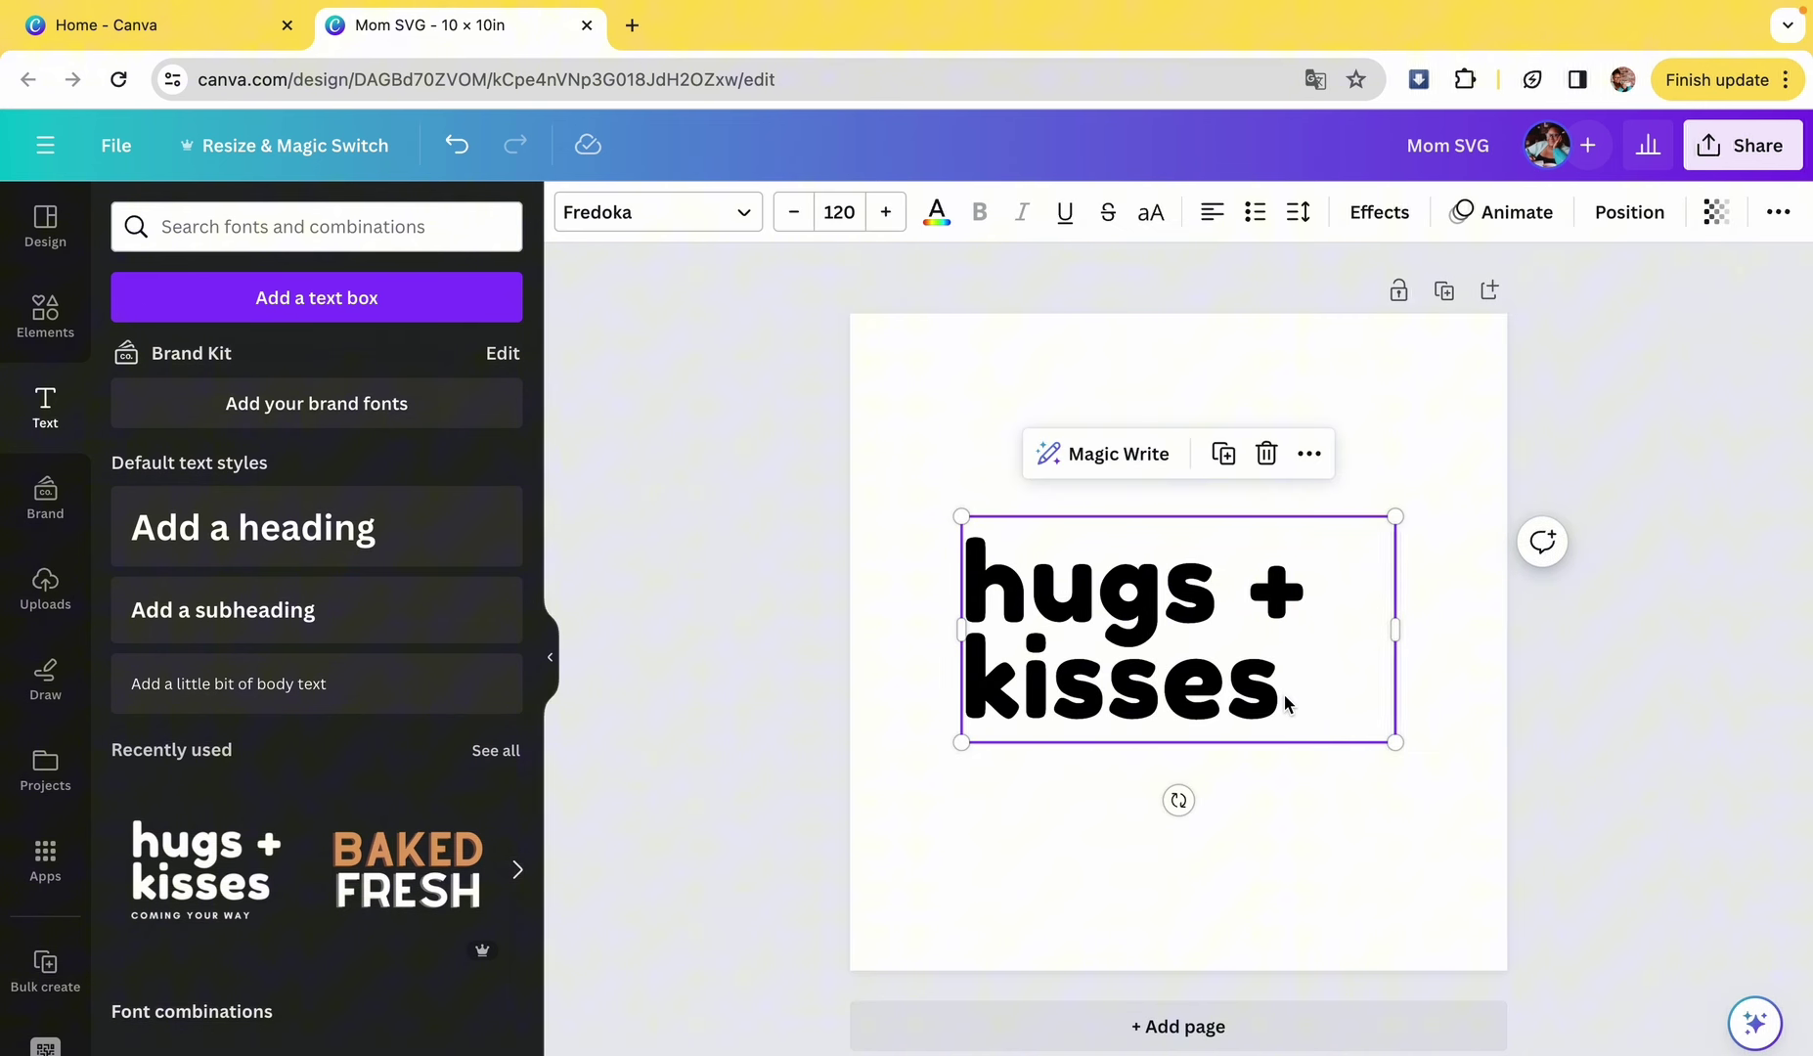
pyautogui.doubleClick(1285, 704)
pyautogui.write('M')
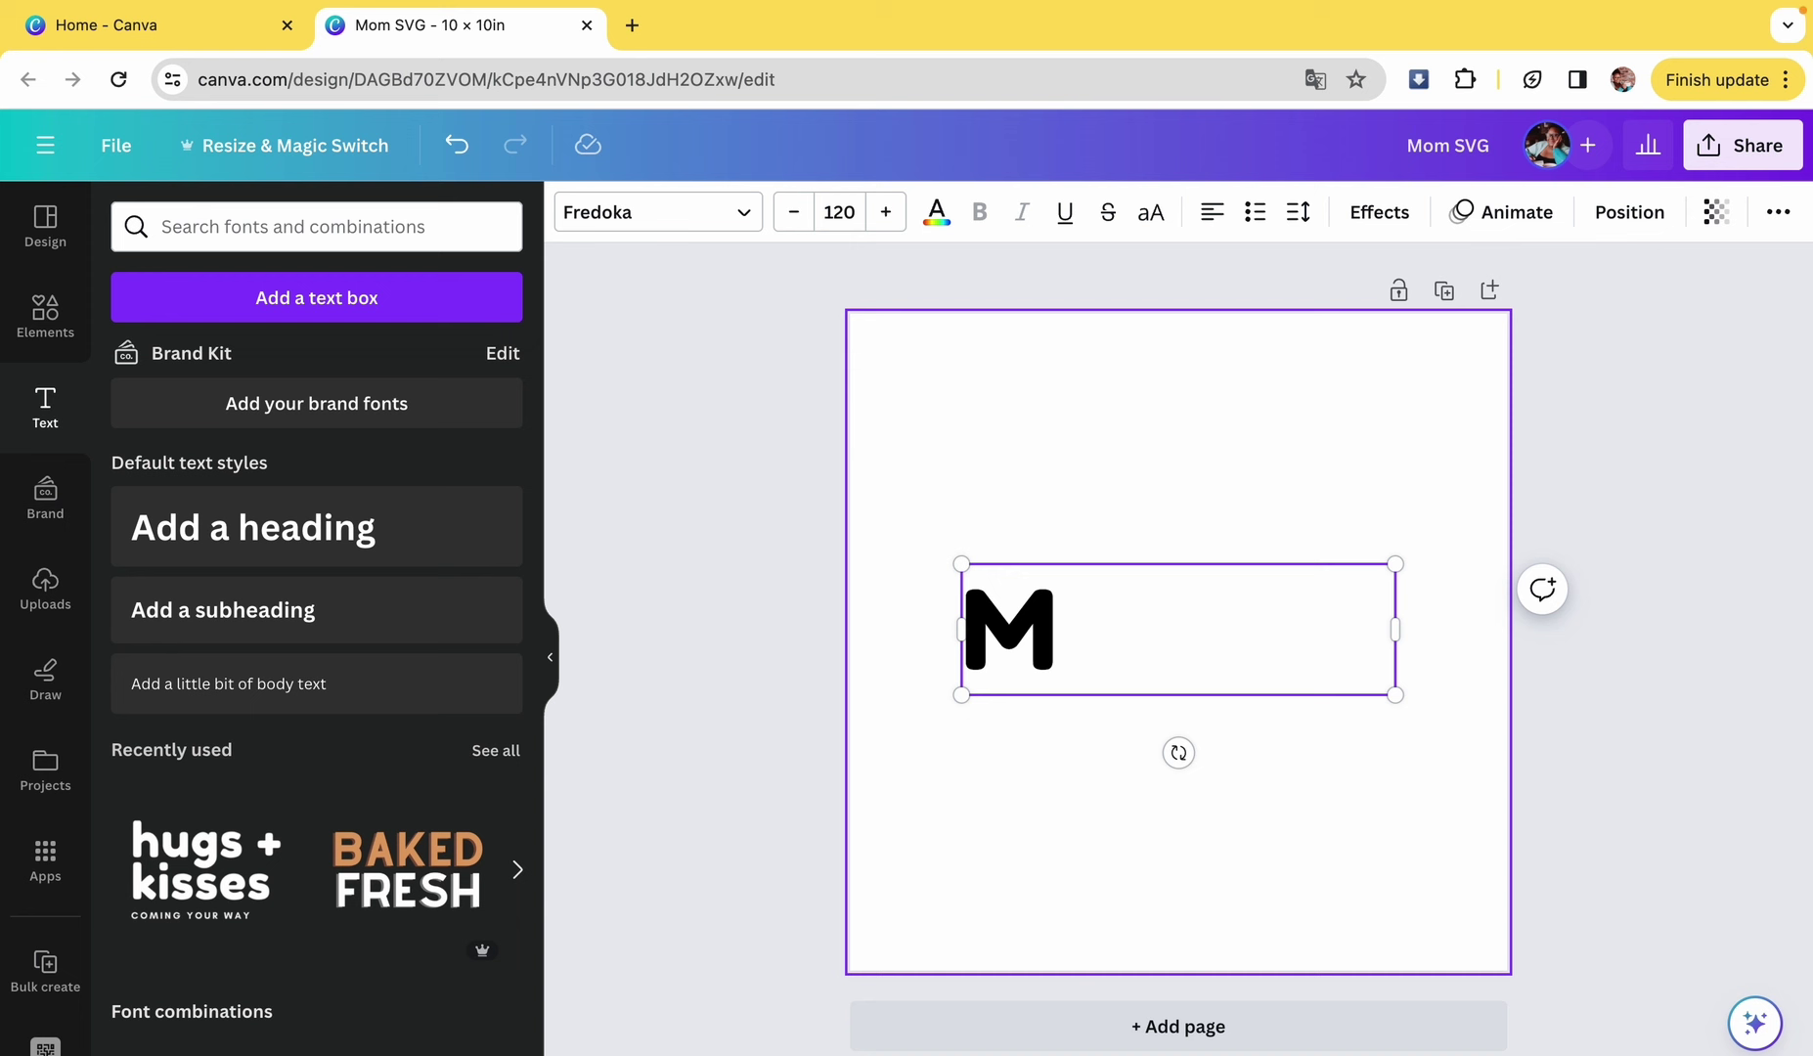
pyautogui.write('om')
pyautogui.press('Return')
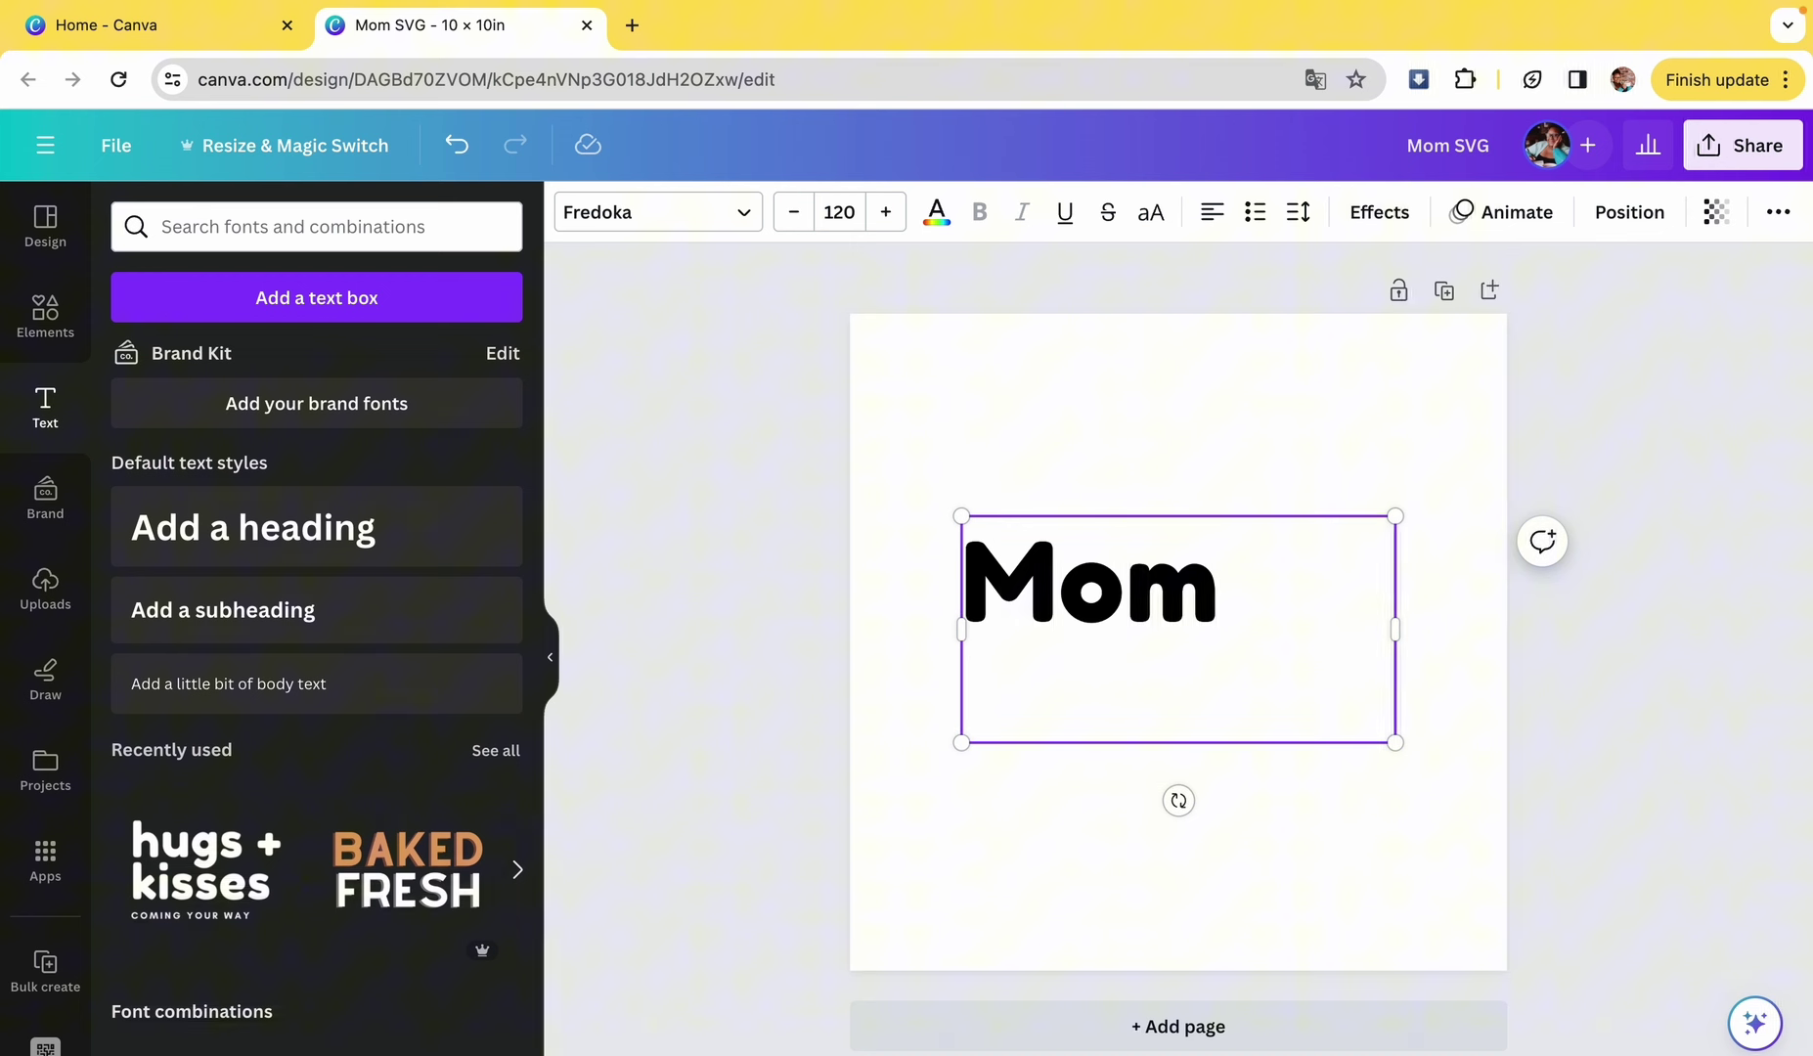
pyautogui.write('Mam')
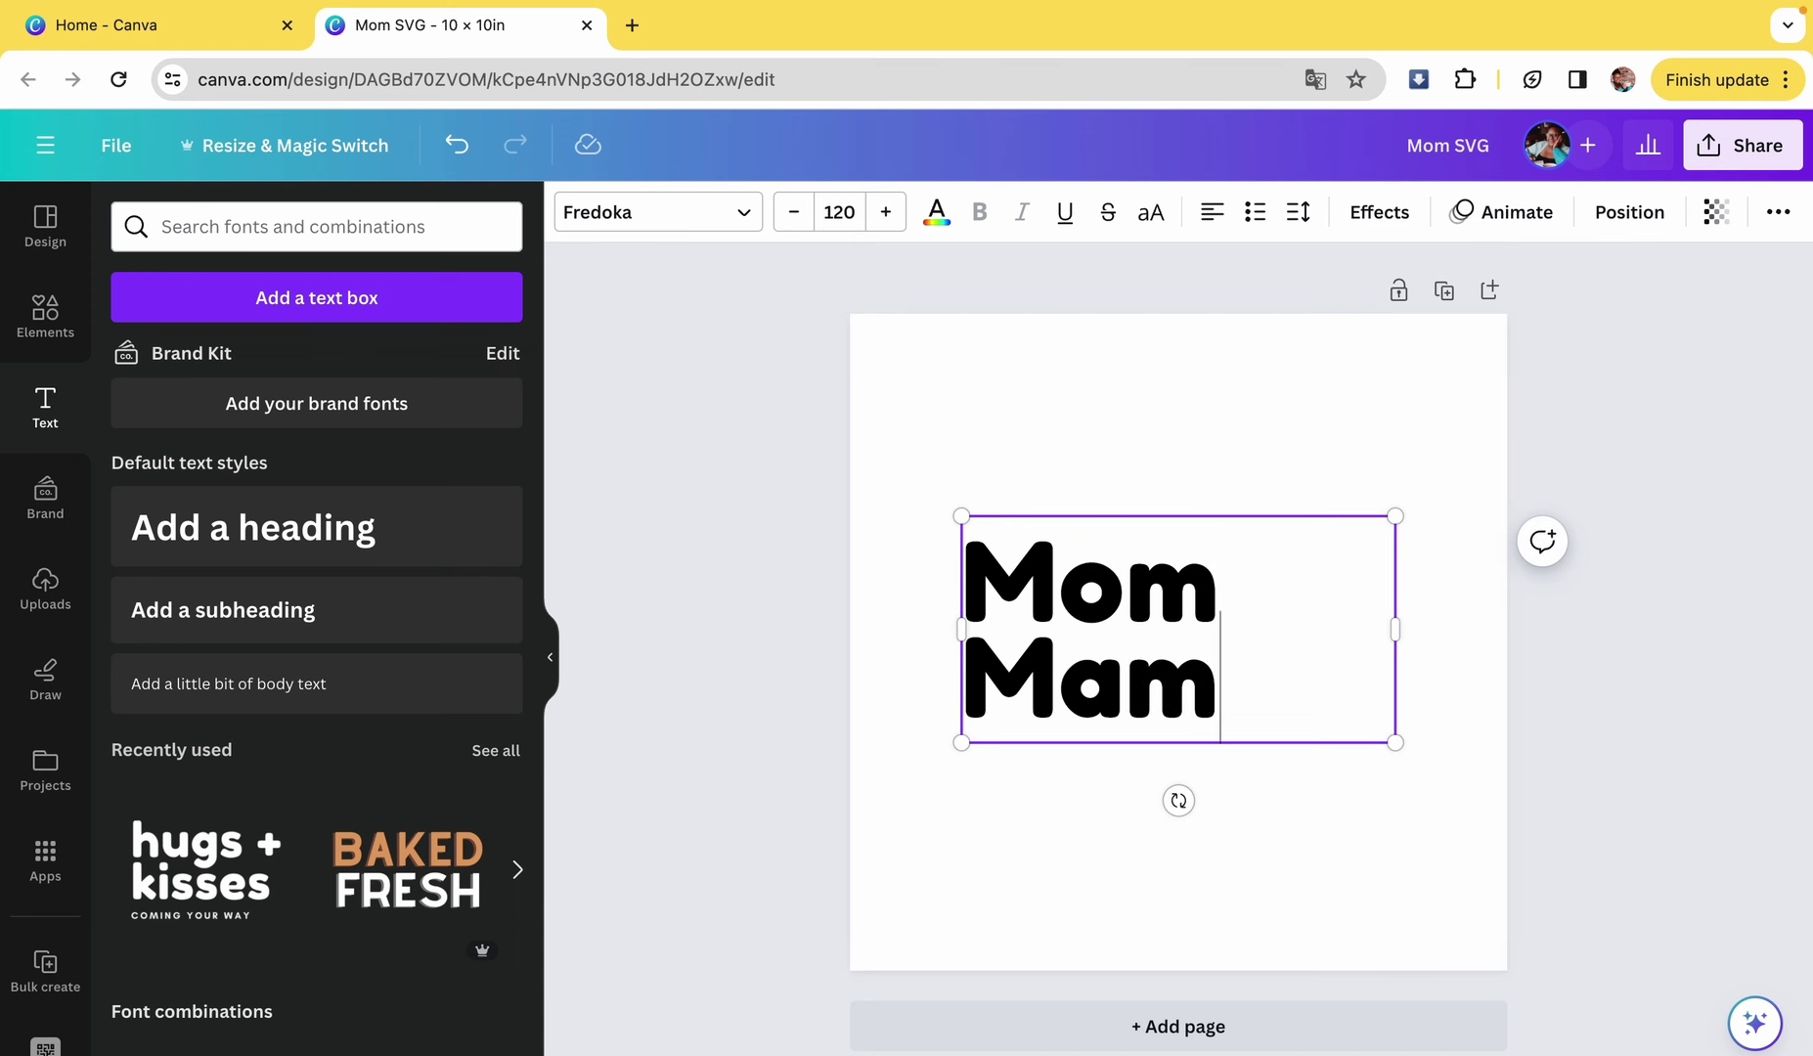
pyautogui.write('a Mommy')
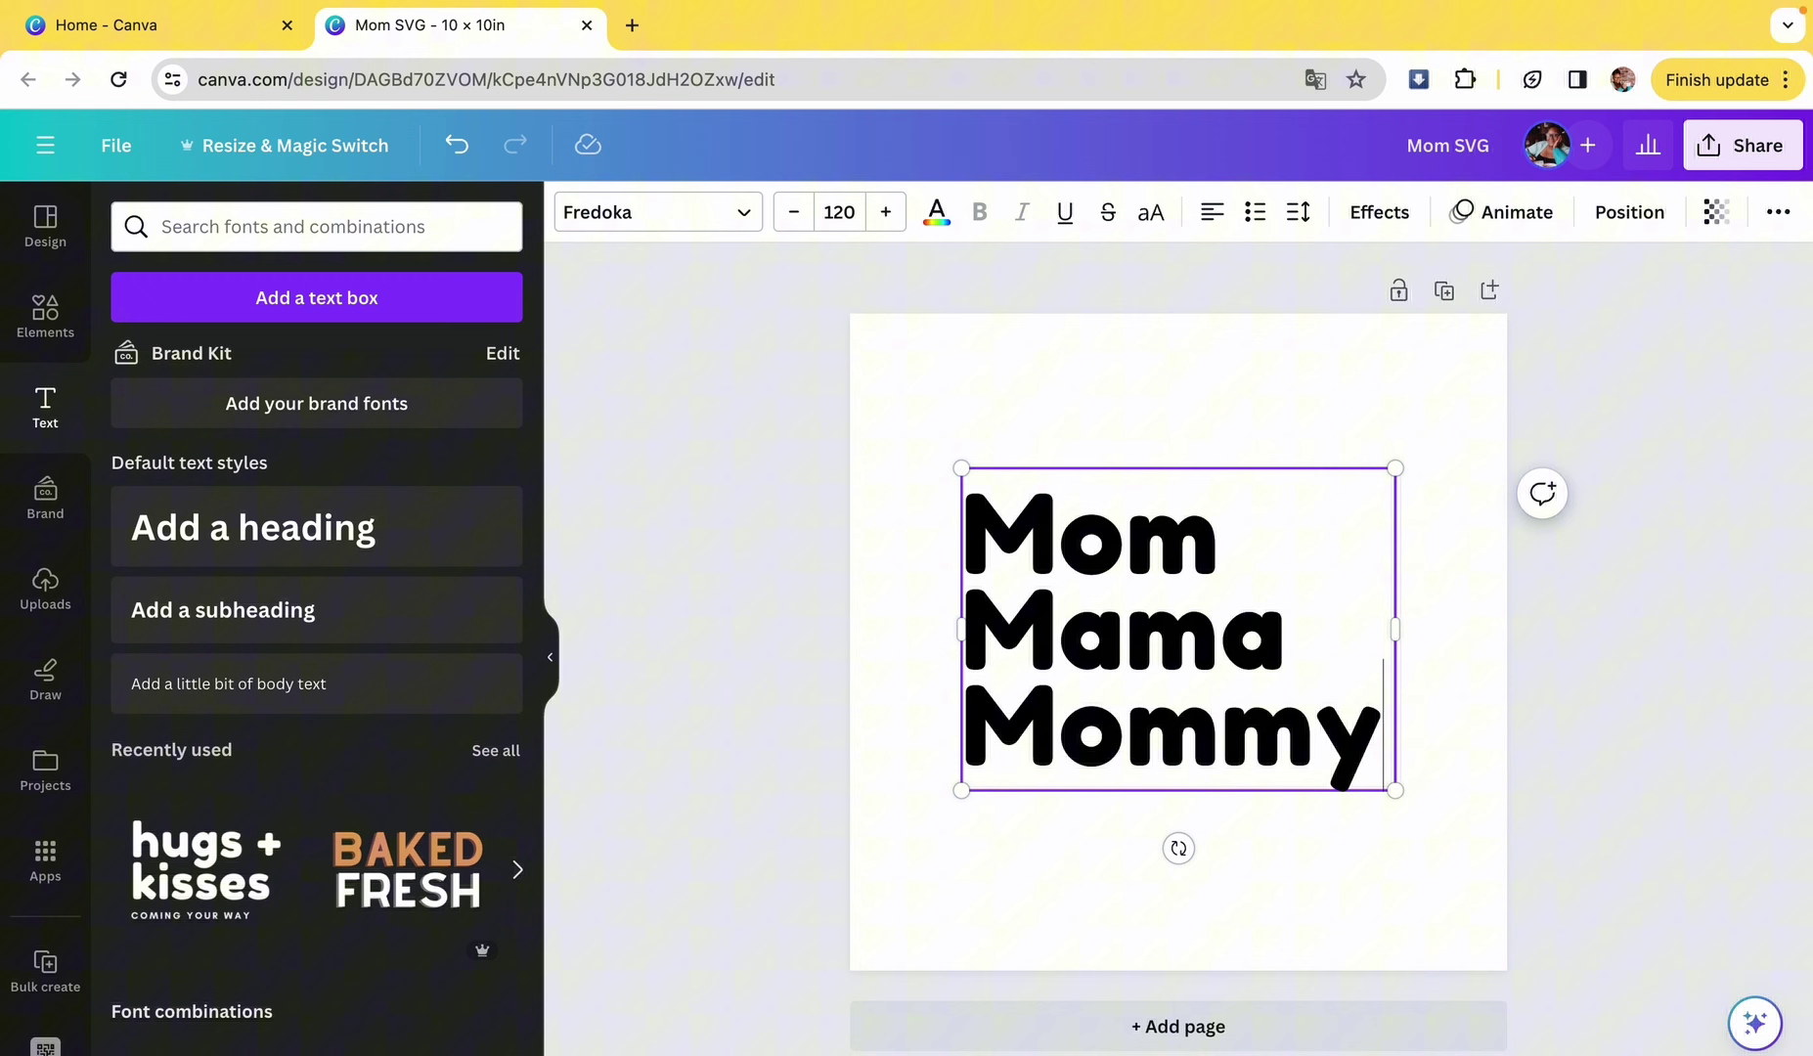
pyautogui.press('Return')
pyautogui.write('Bruh')
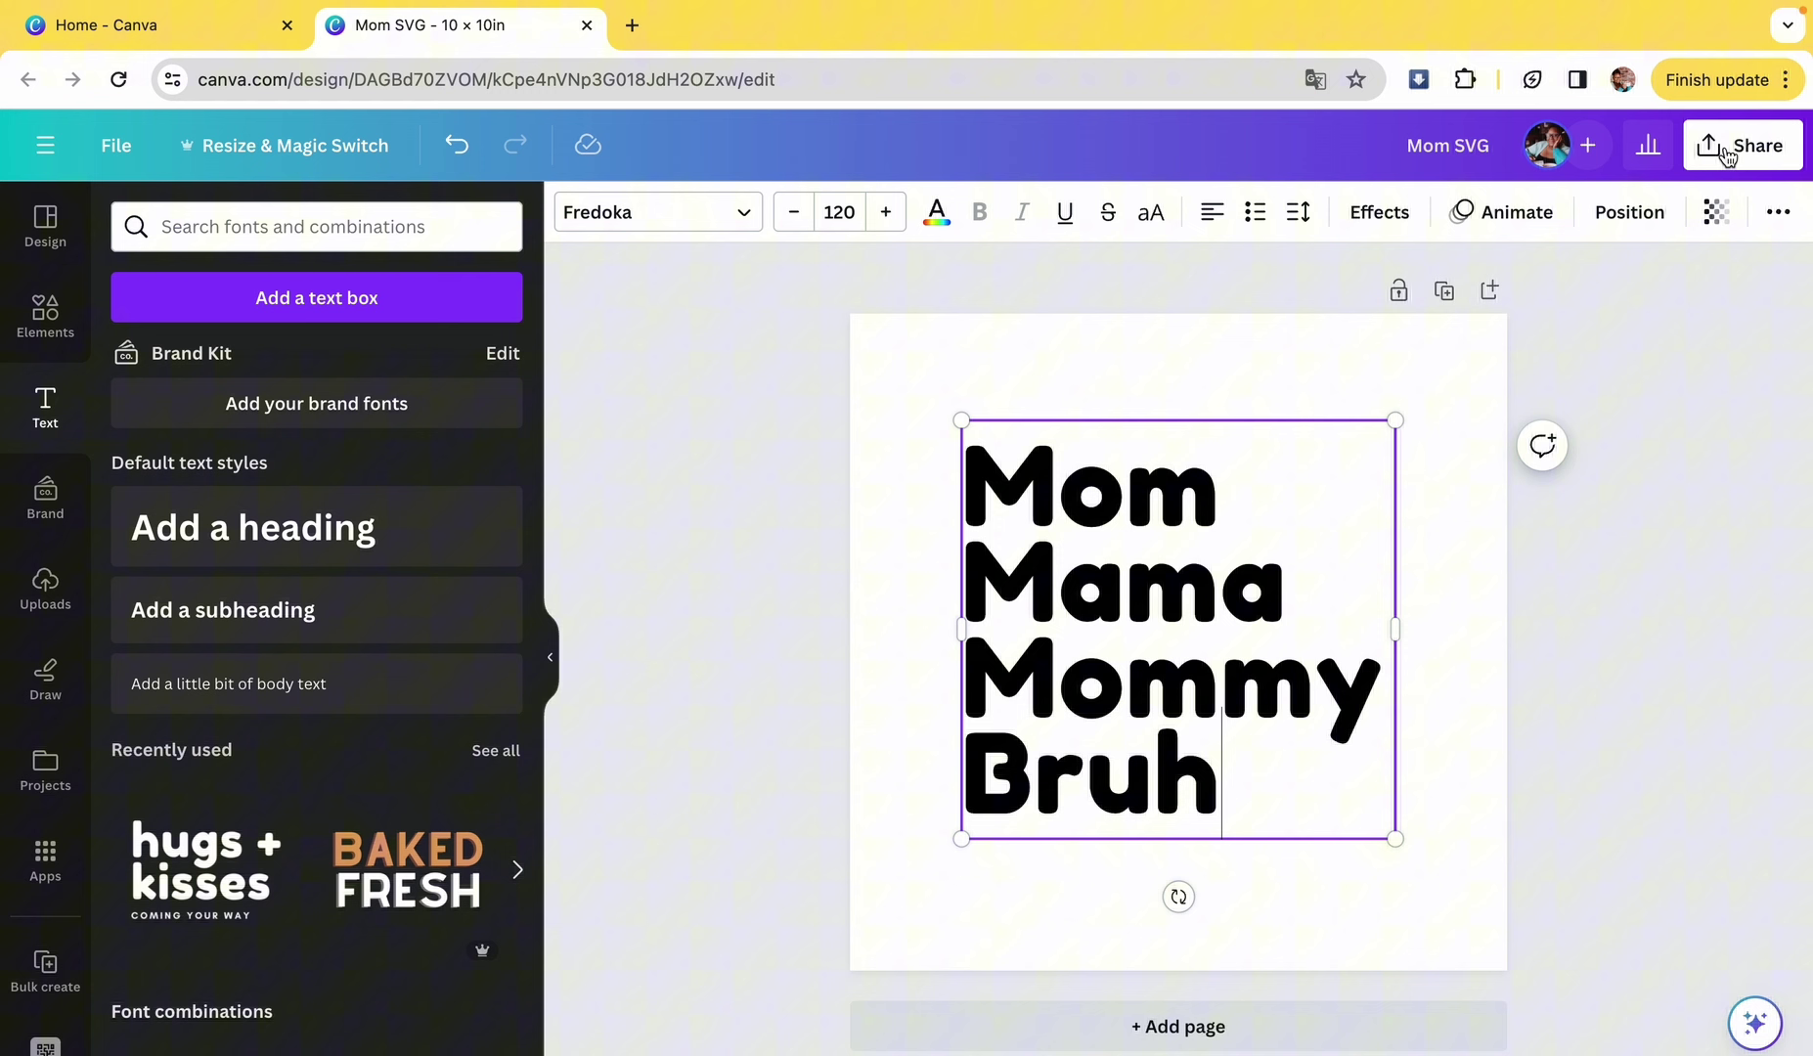
# - Select the stacked text and download the design as a PNG
pyautogui.click(1204, 361)
pyautogui.moveTo(901, 389); pyautogui.dragTo(1408, 929)
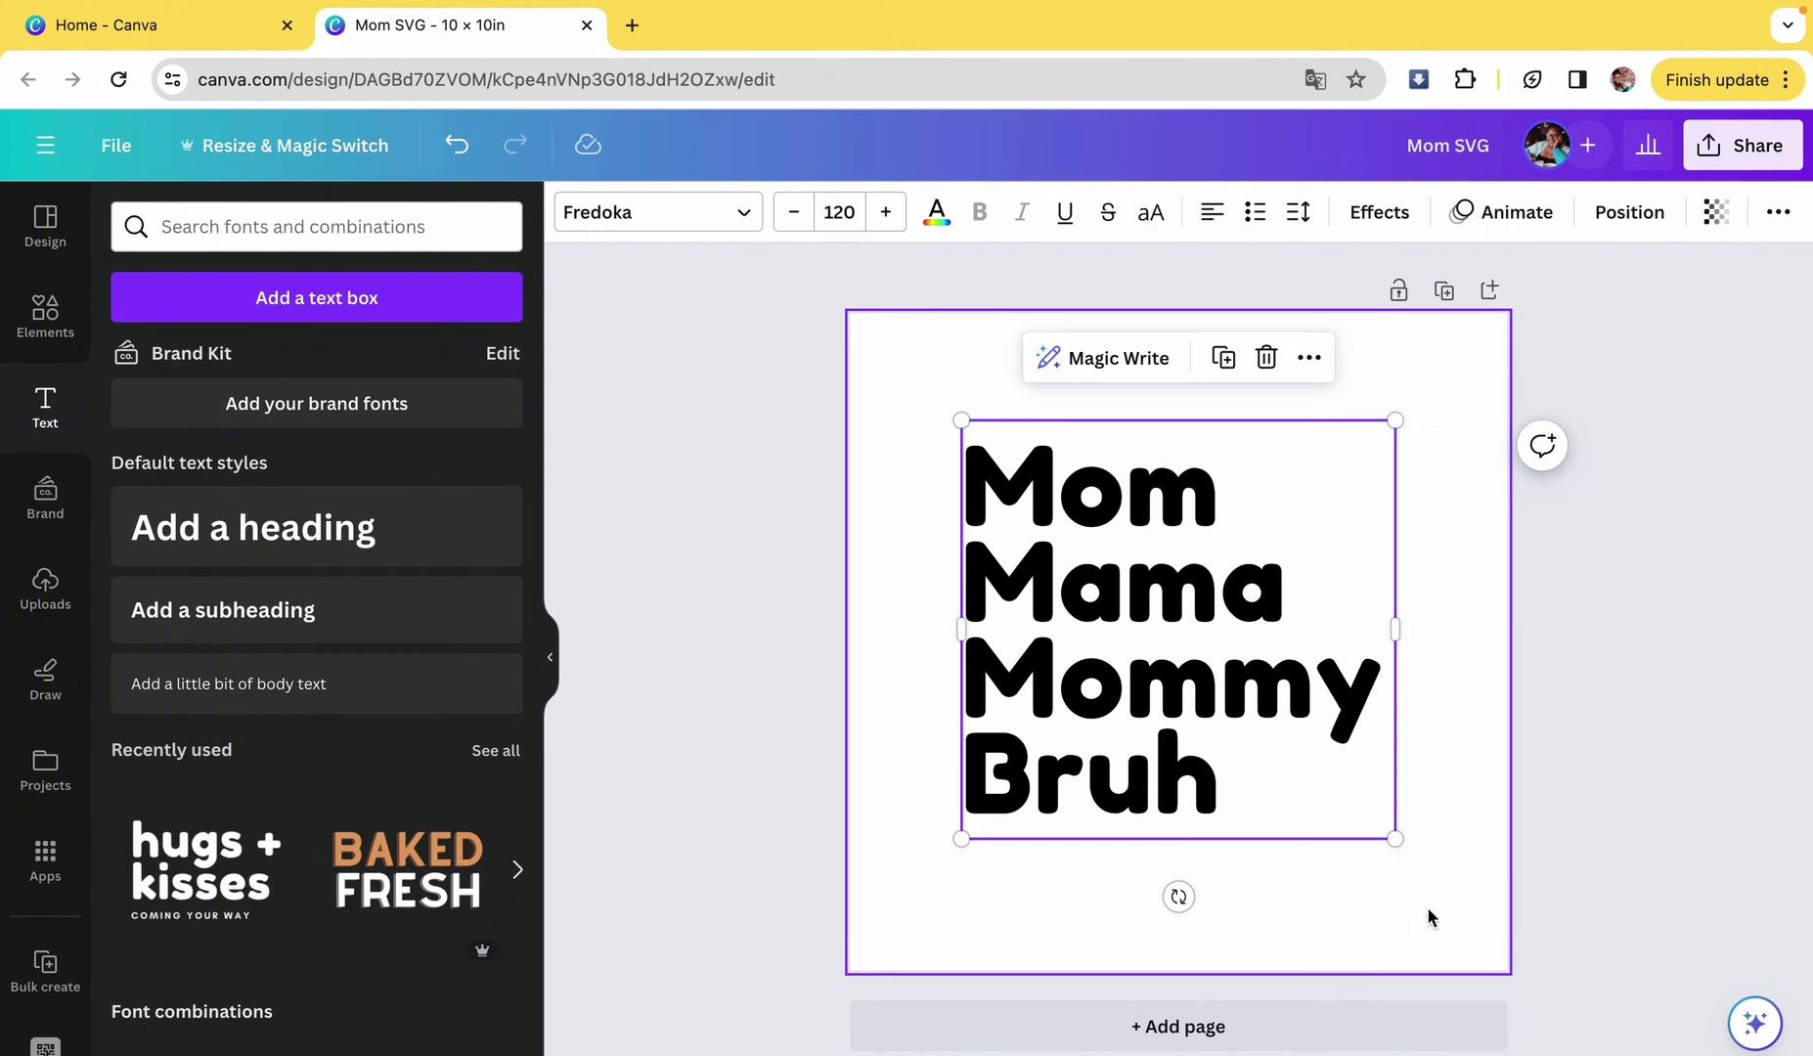
pyautogui.click(1754, 163)
pyautogui.click(1378, 782)
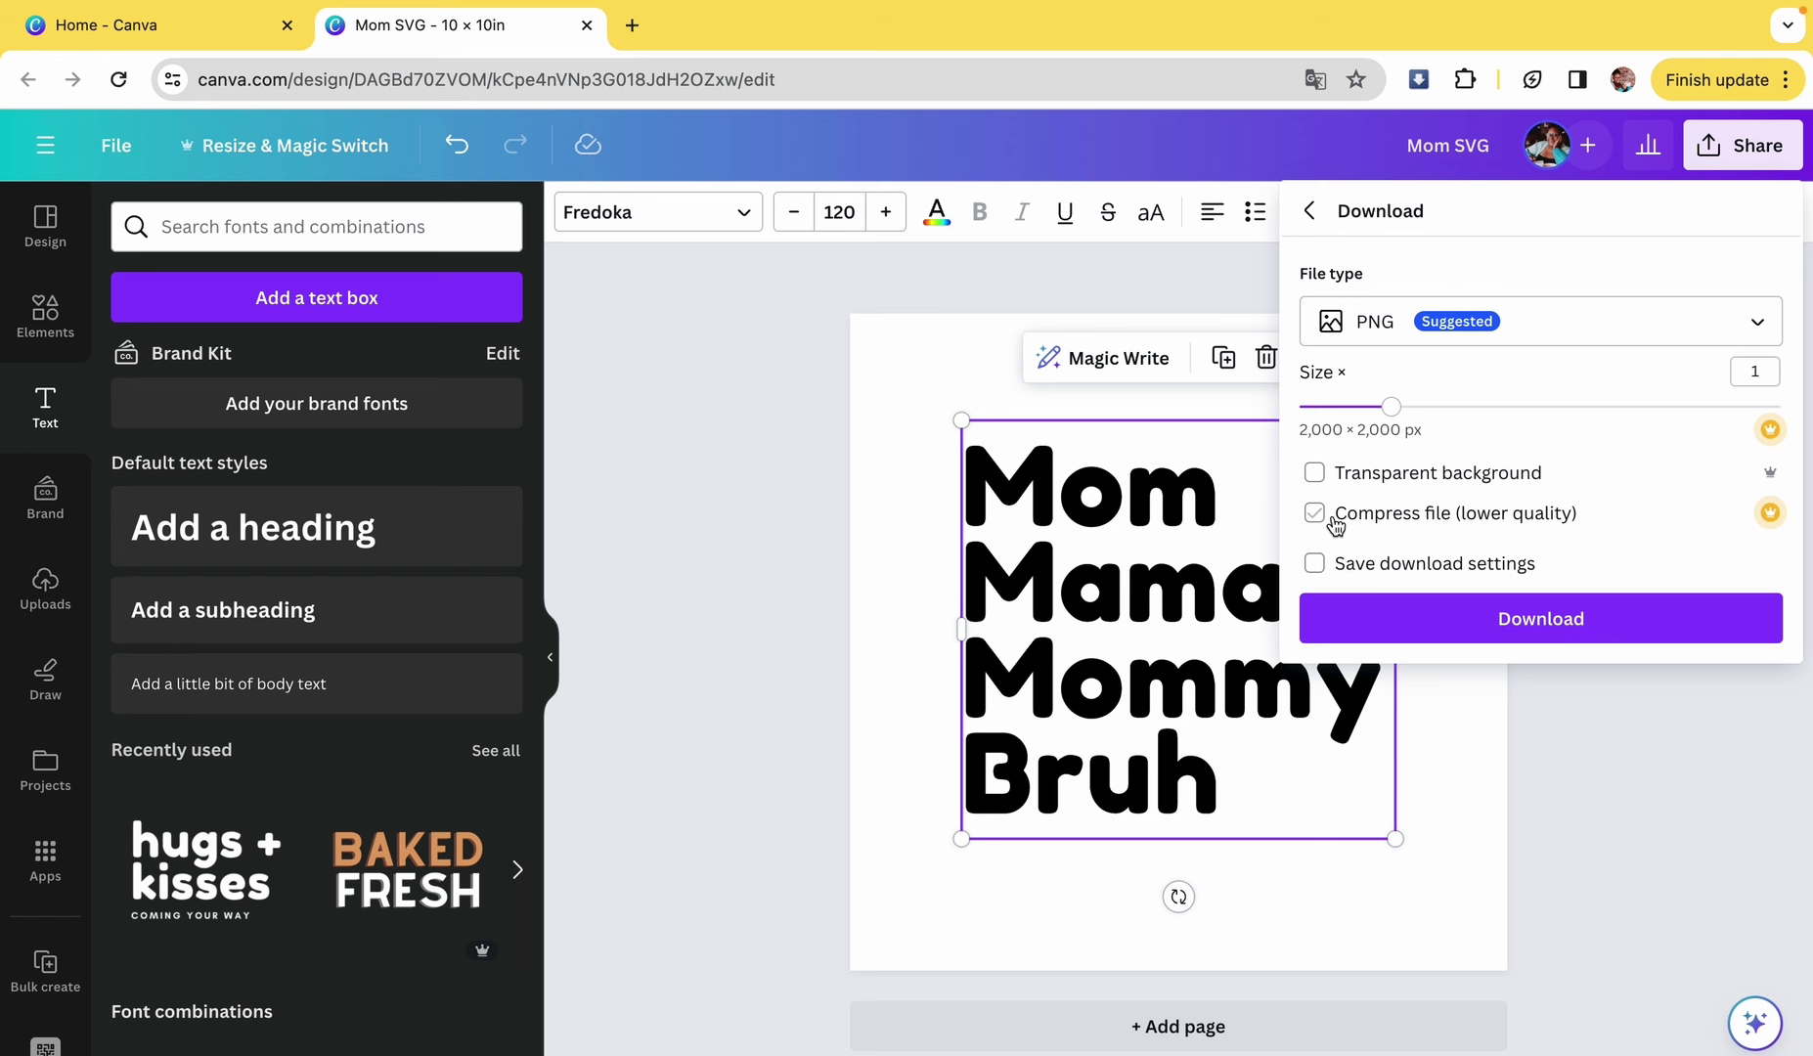
pyautogui.click(1454, 628)
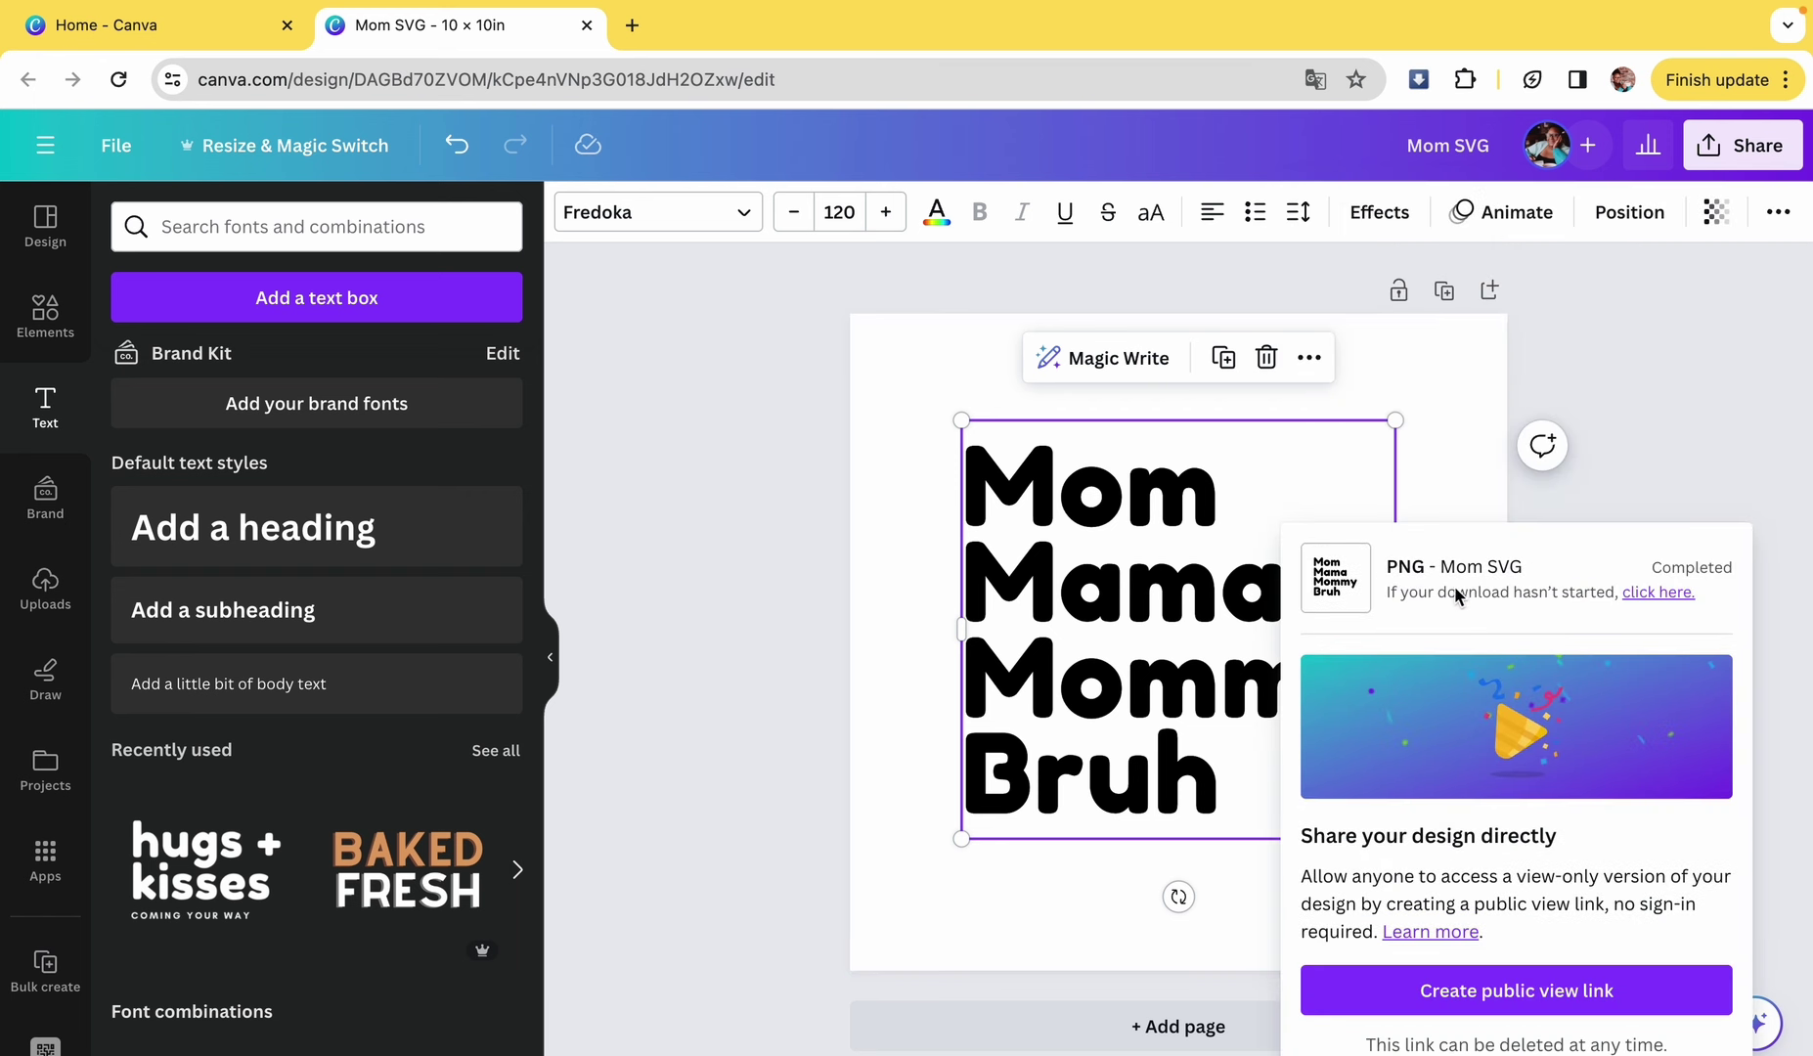
# - Download the design again as an SVG with a transparent background
pyautogui.click(1743, 156)
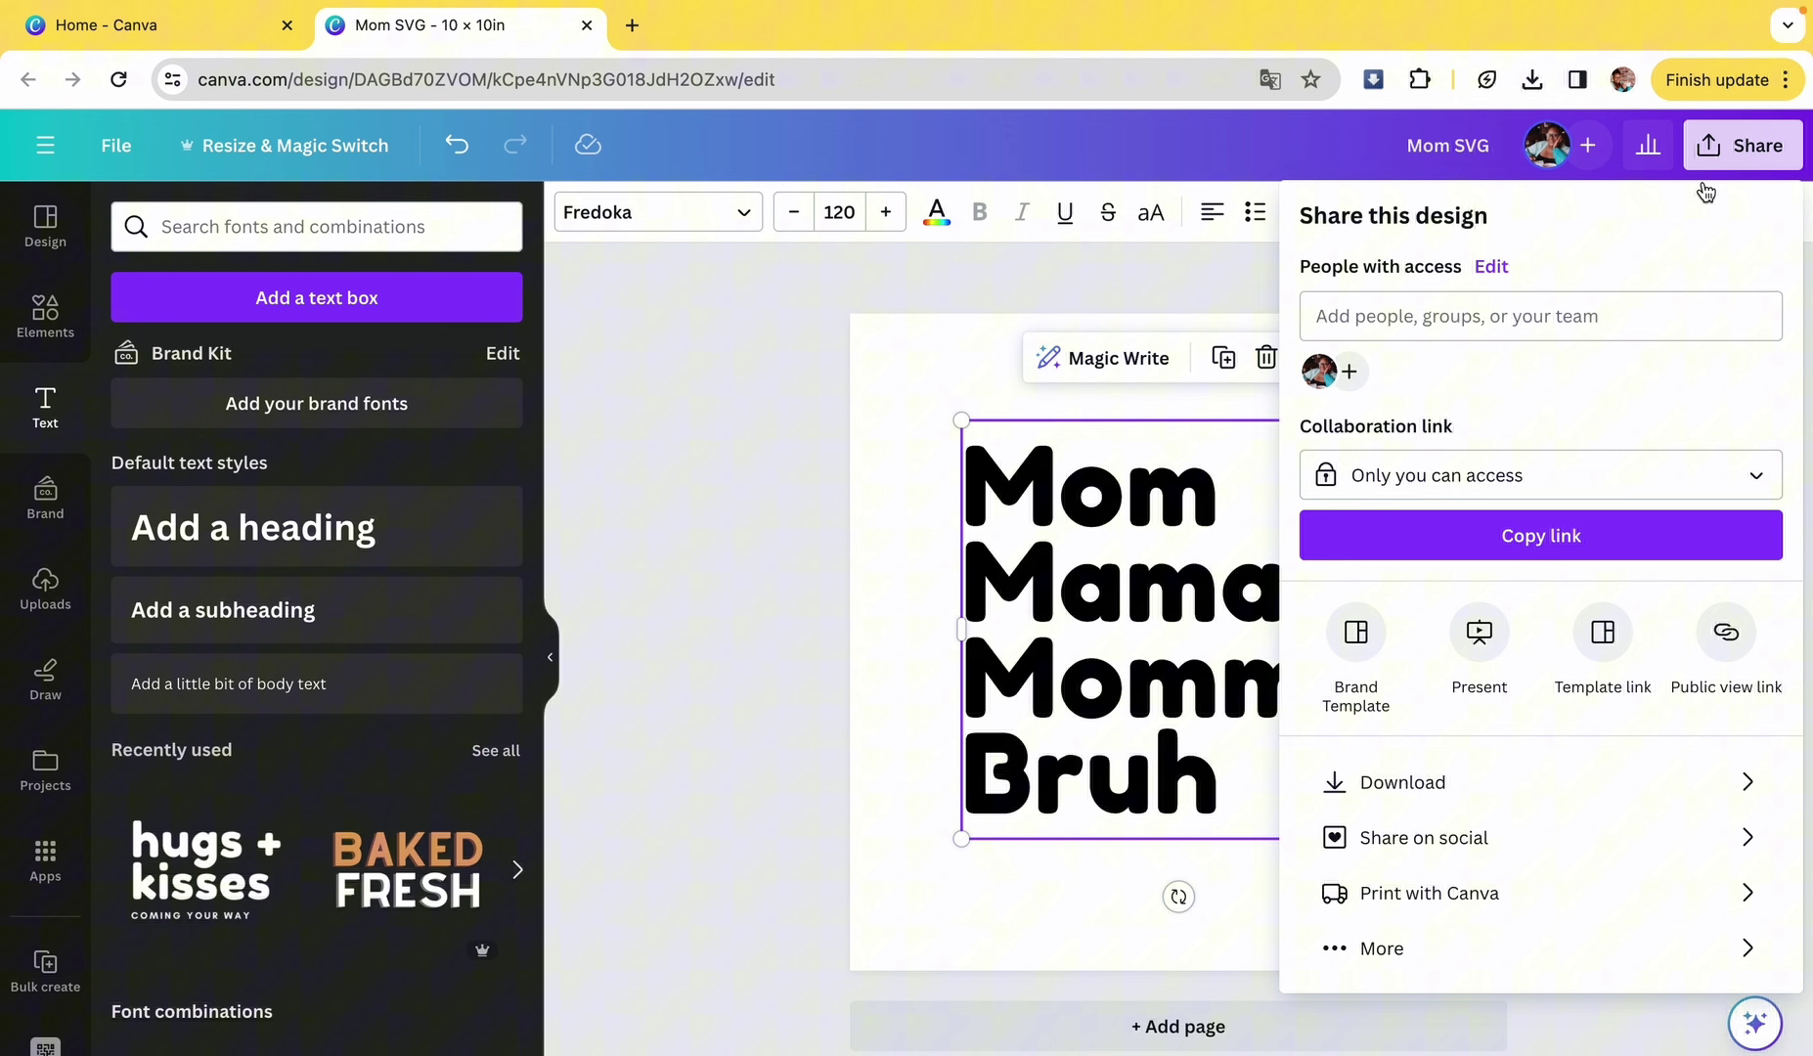
pyautogui.click(1431, 790)
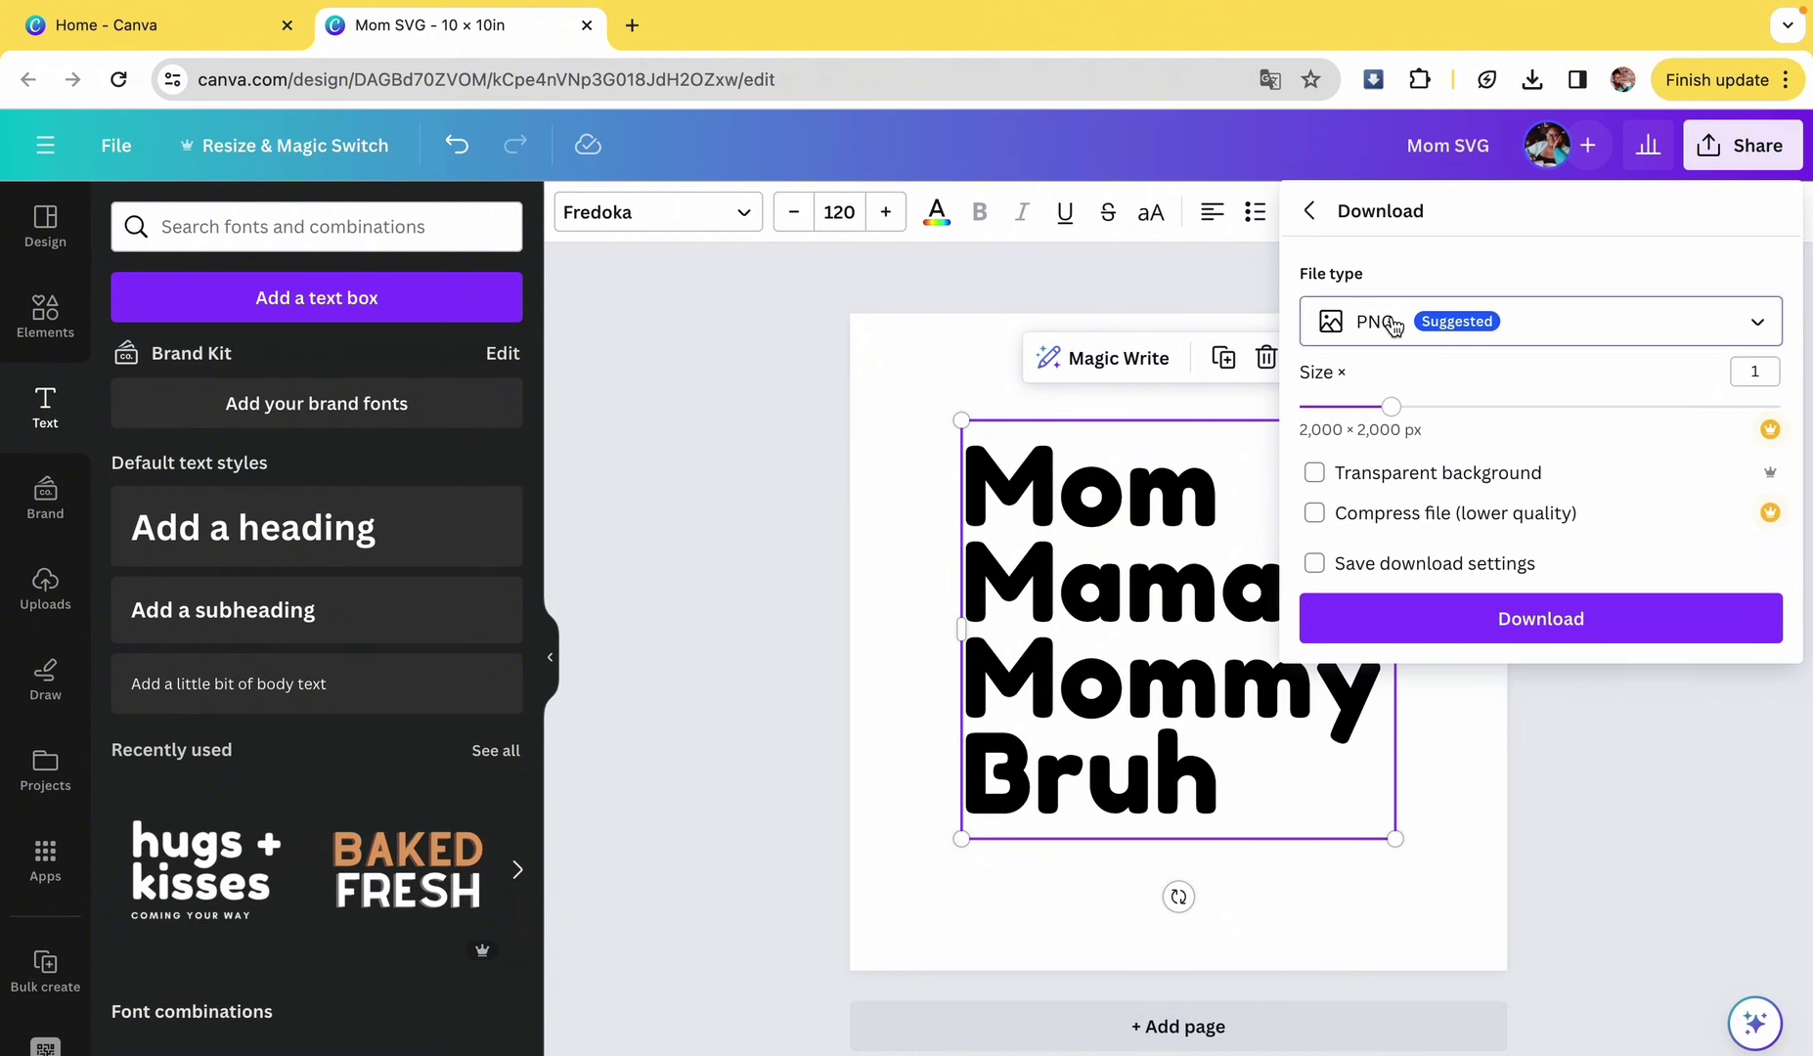
pyautogui.click(1336, 315)
pyautogui.click(1336, 689)
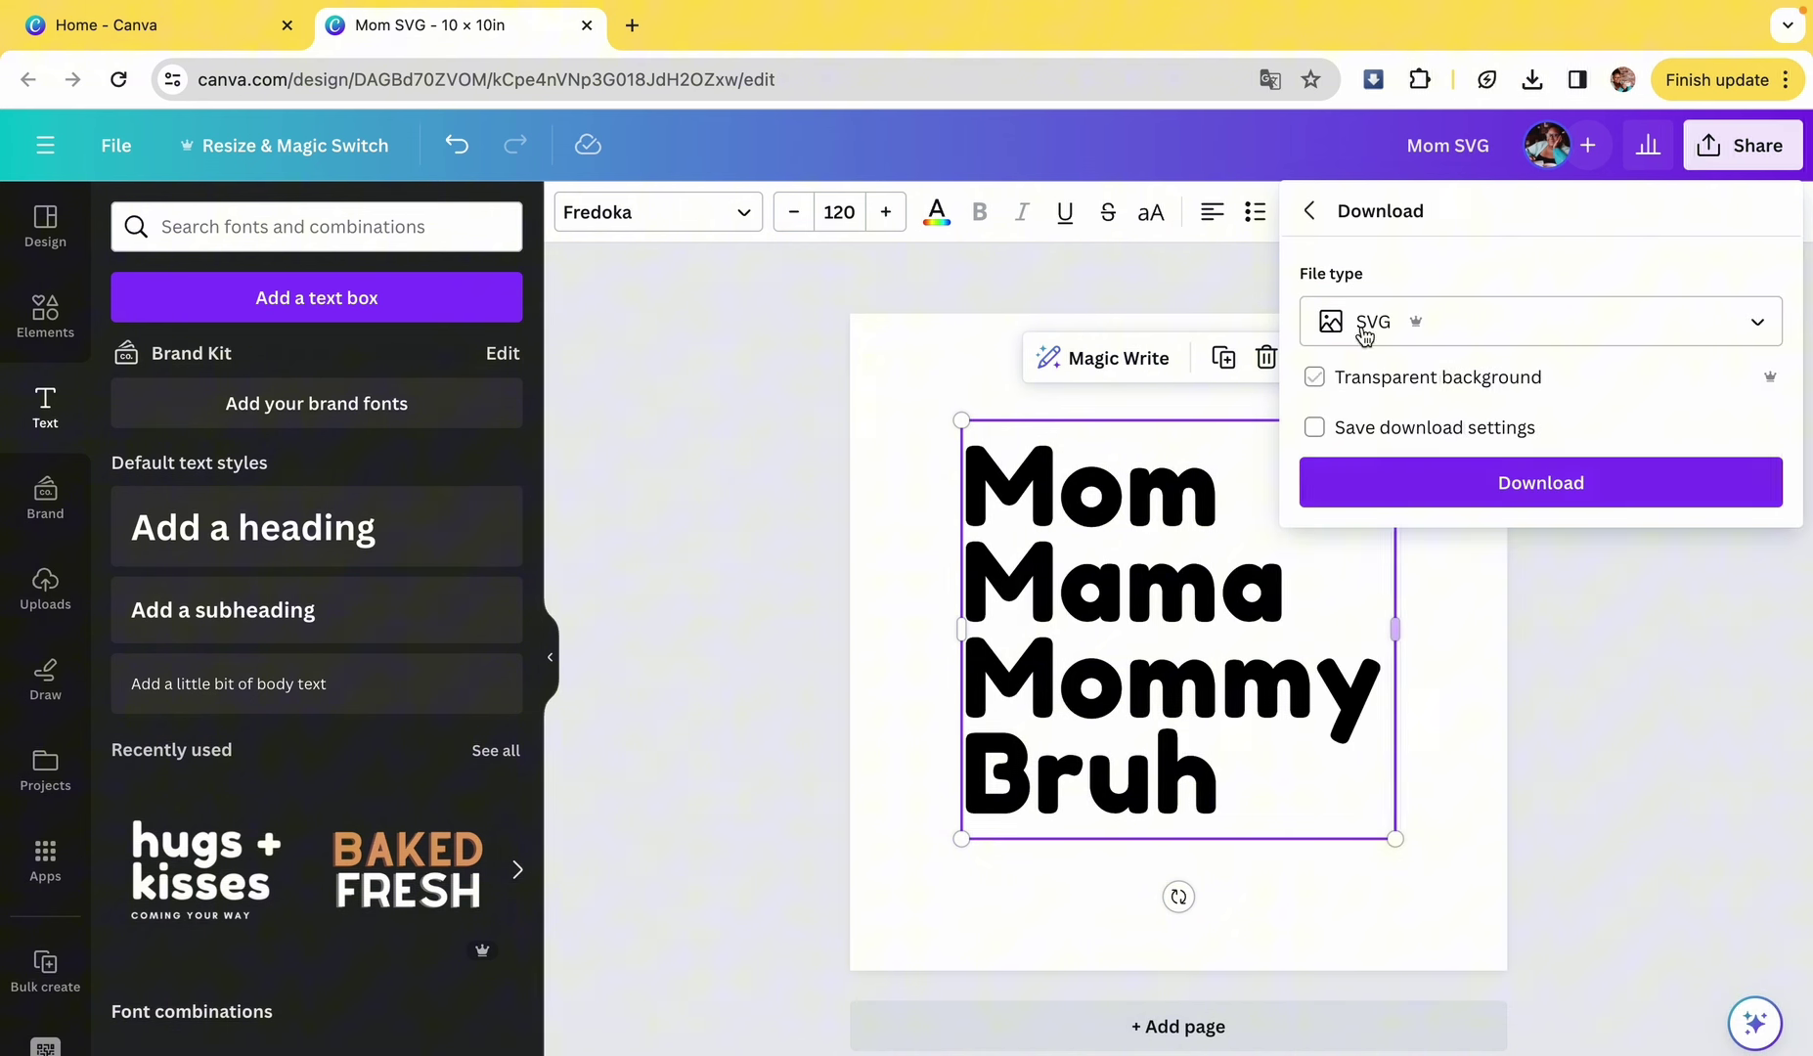
pyautogui.click(1582, 487)
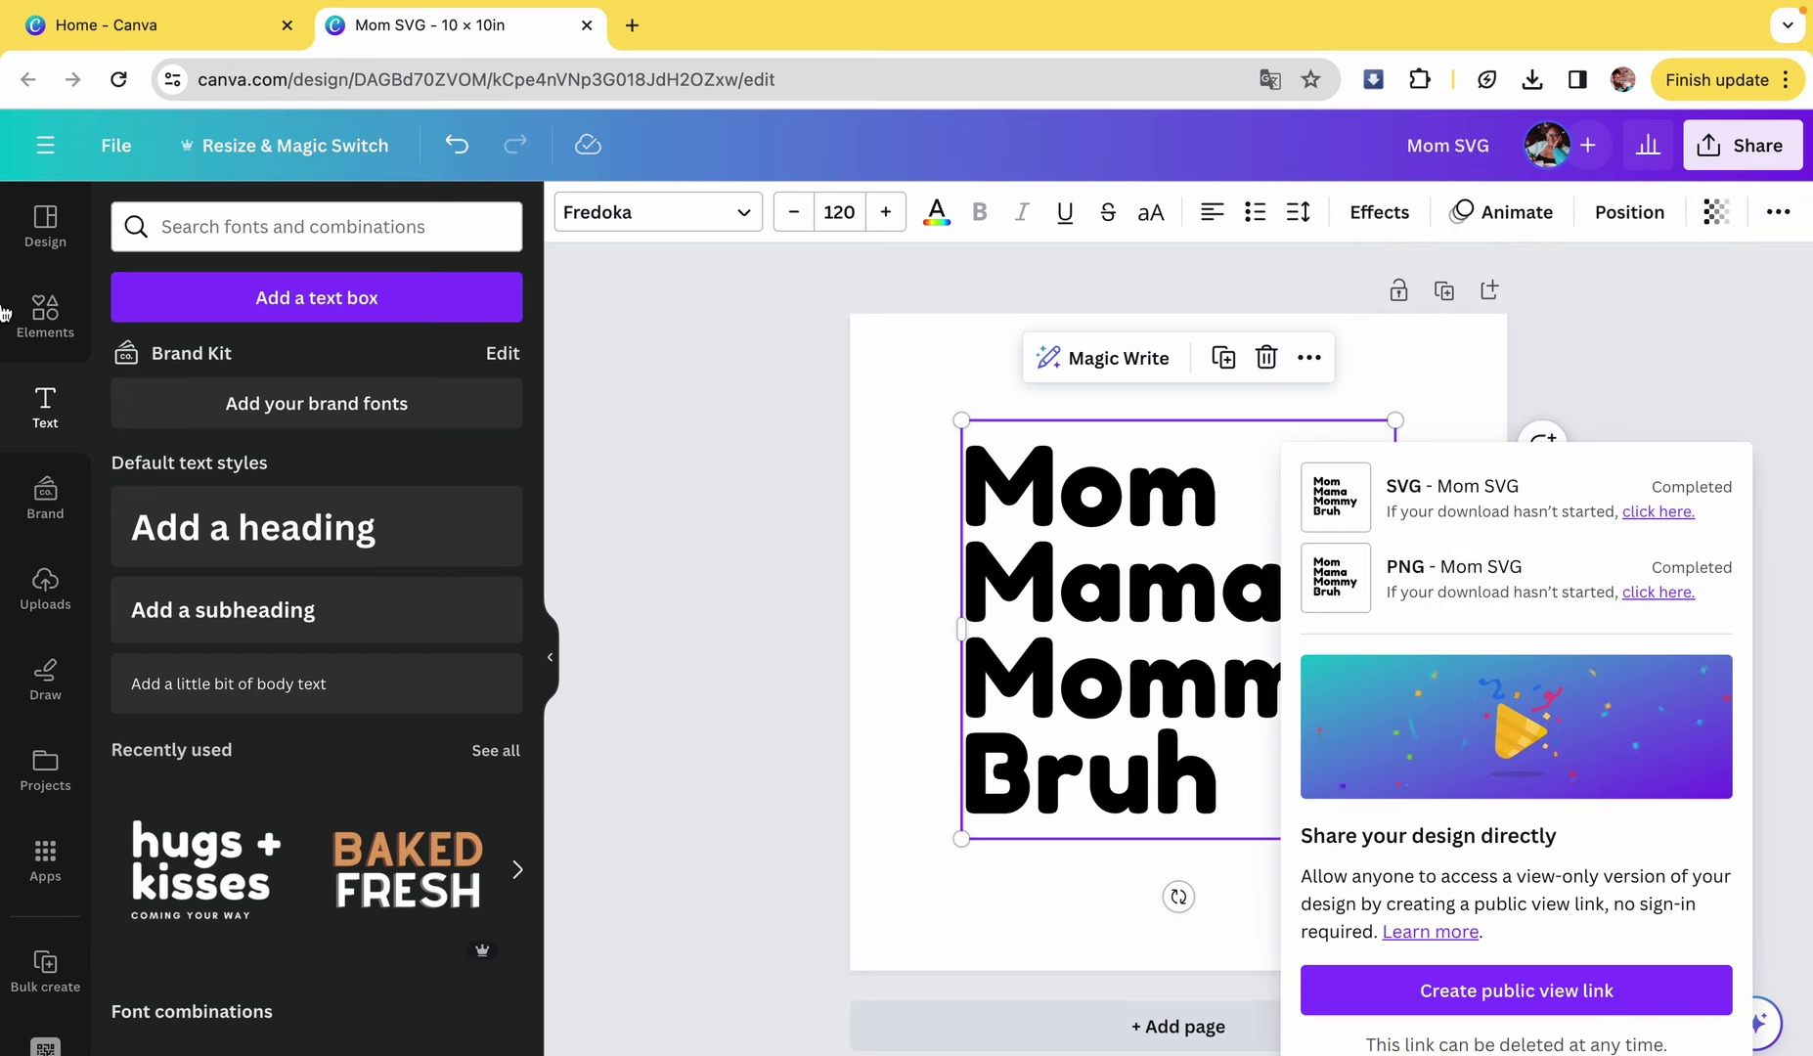
# - Return to the Canva home page and create another 10 × 10 in custom-size design
pyautogui.click(45, 146)
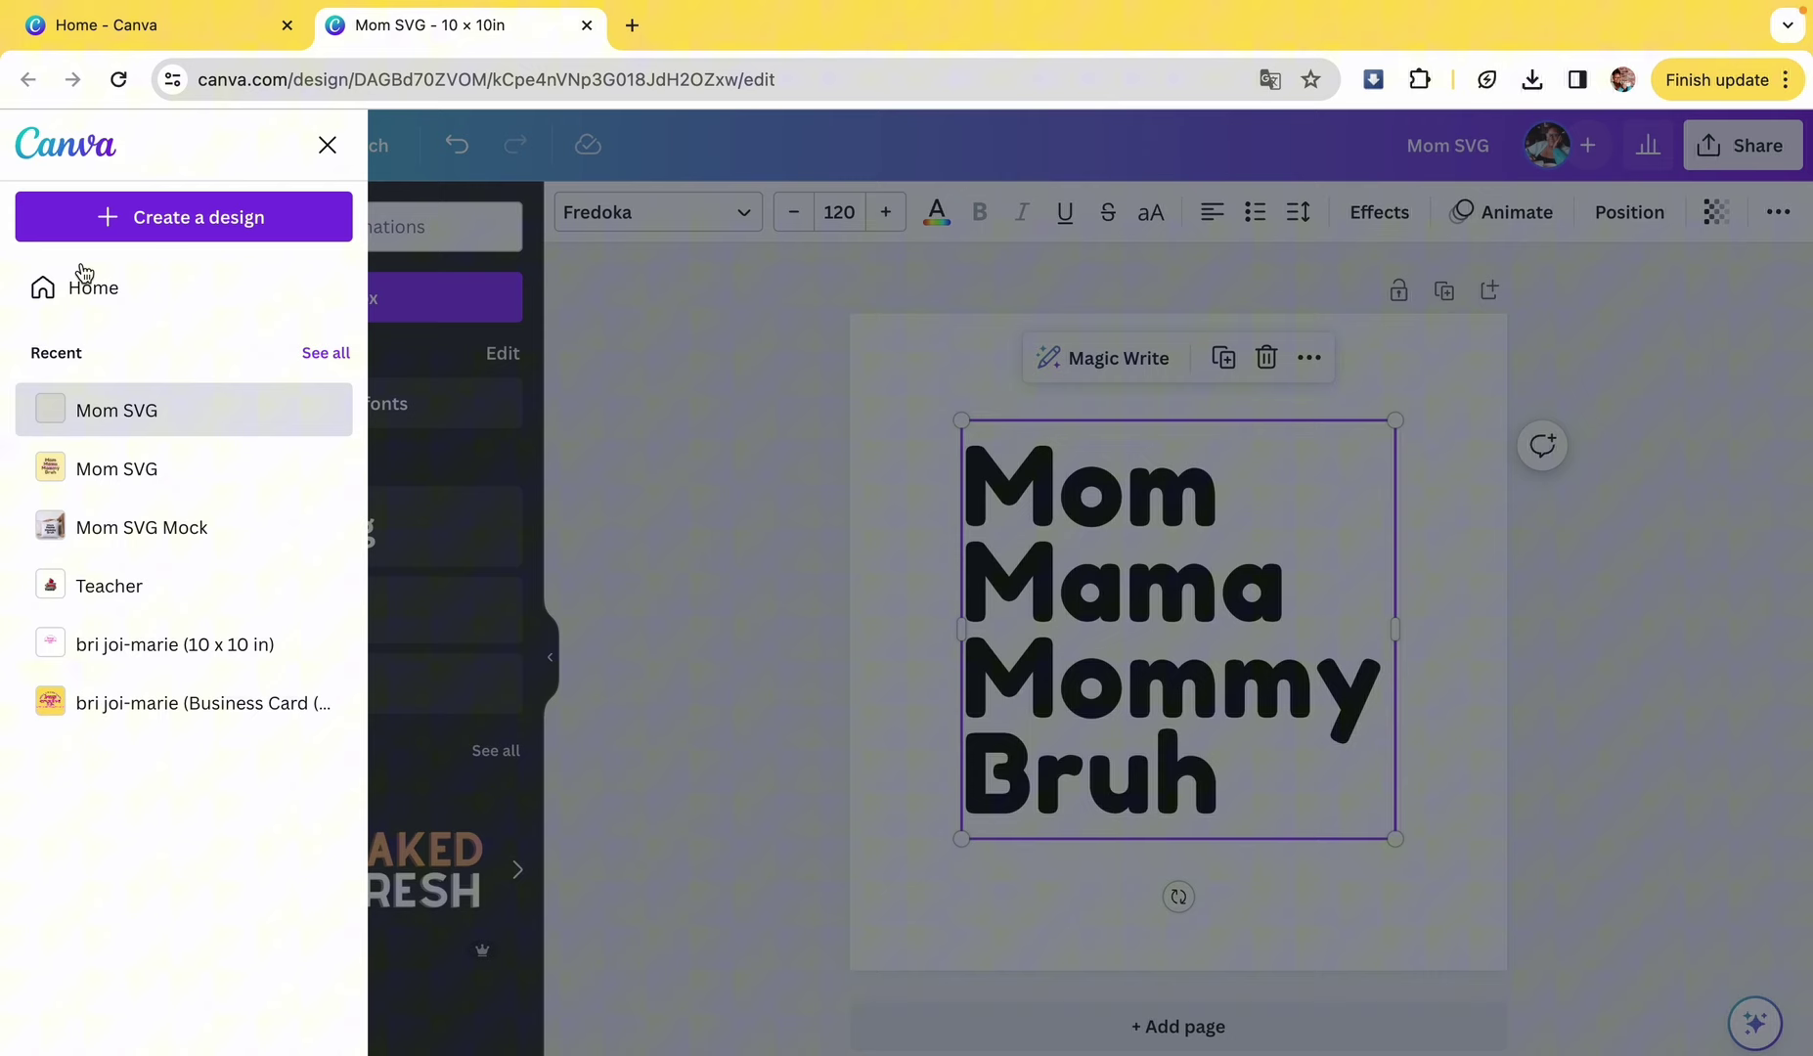
pyautogui.click(88, 288)
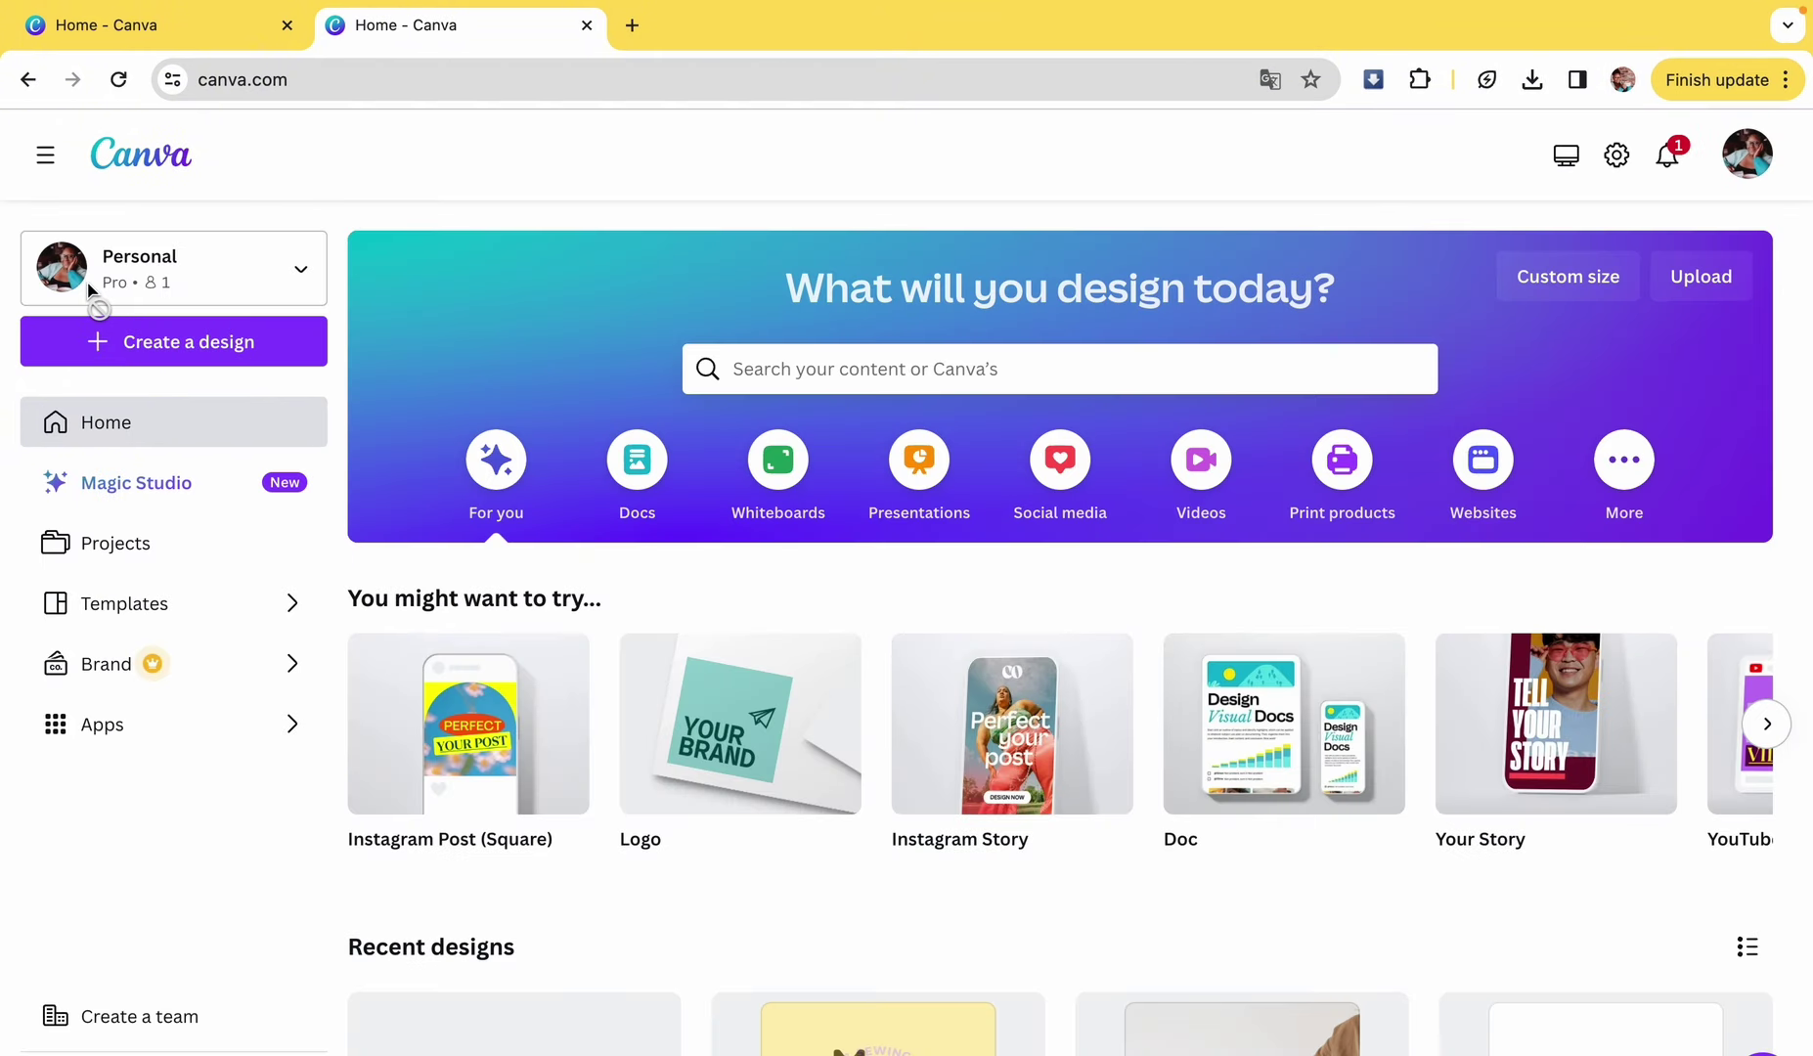
pyautogui.click(152, 337)
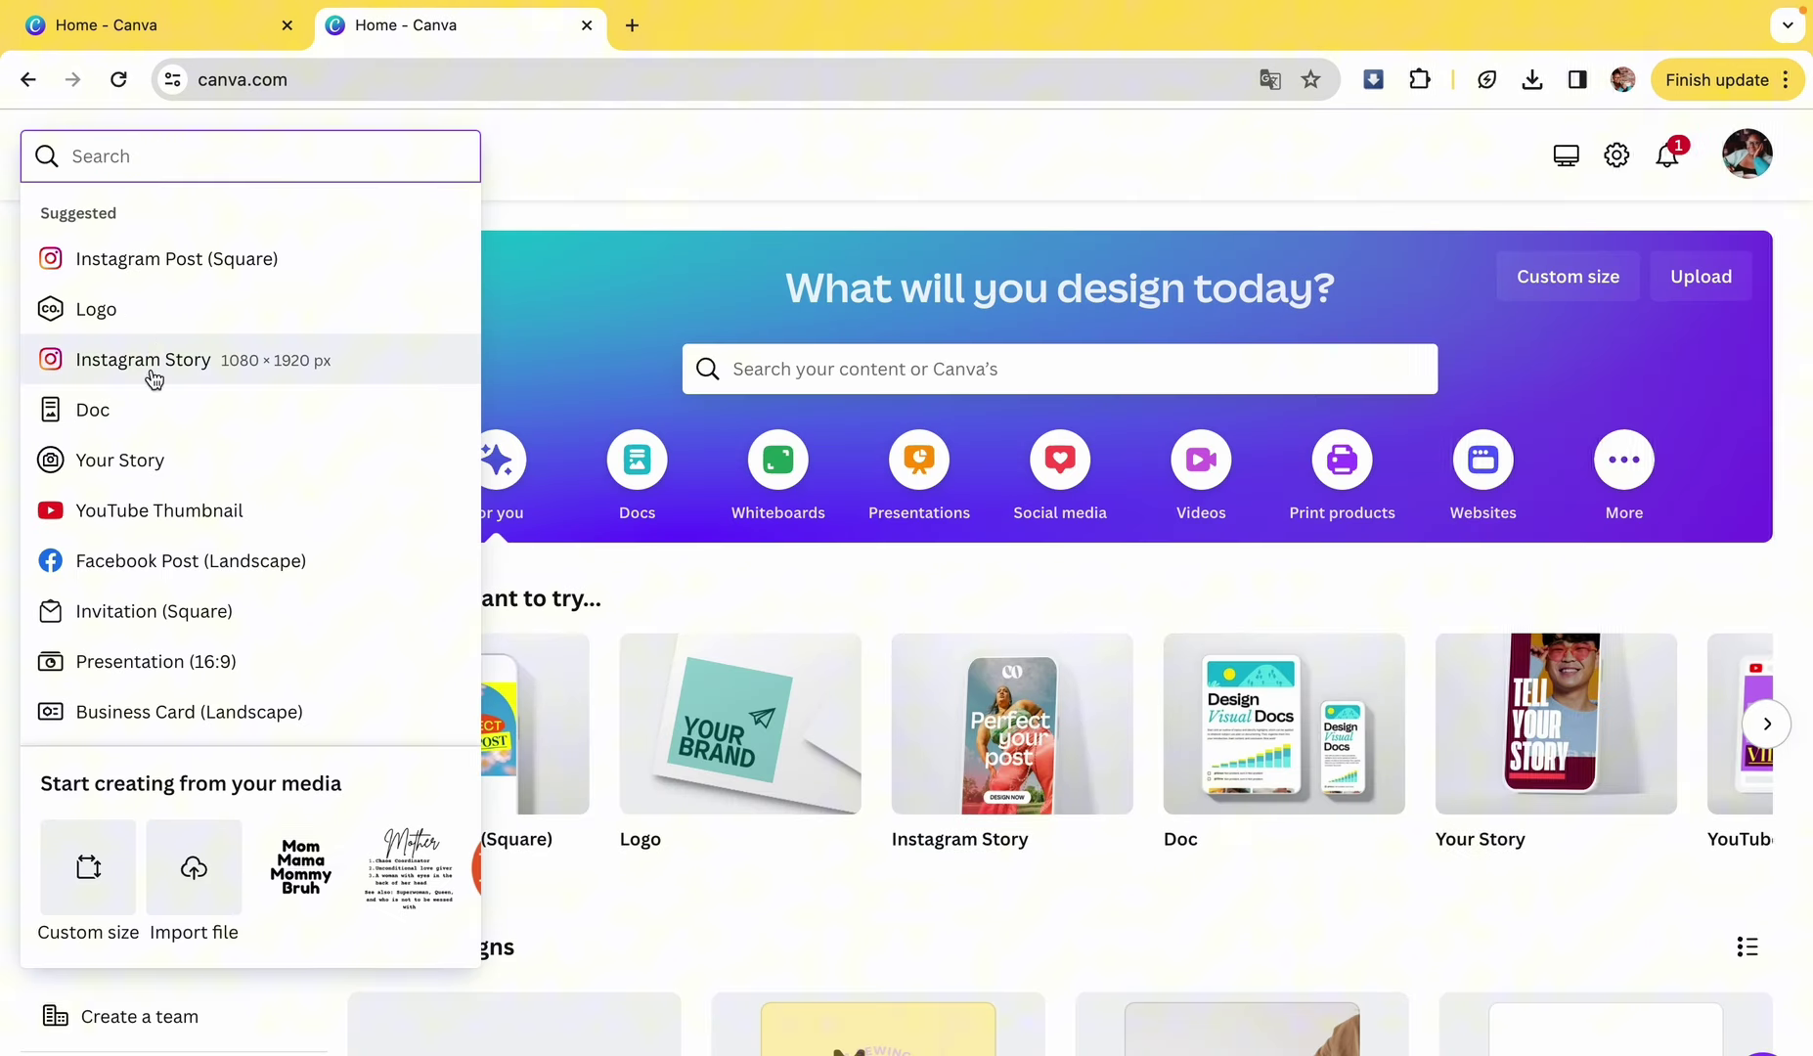
pyautogui.click(97, 870)
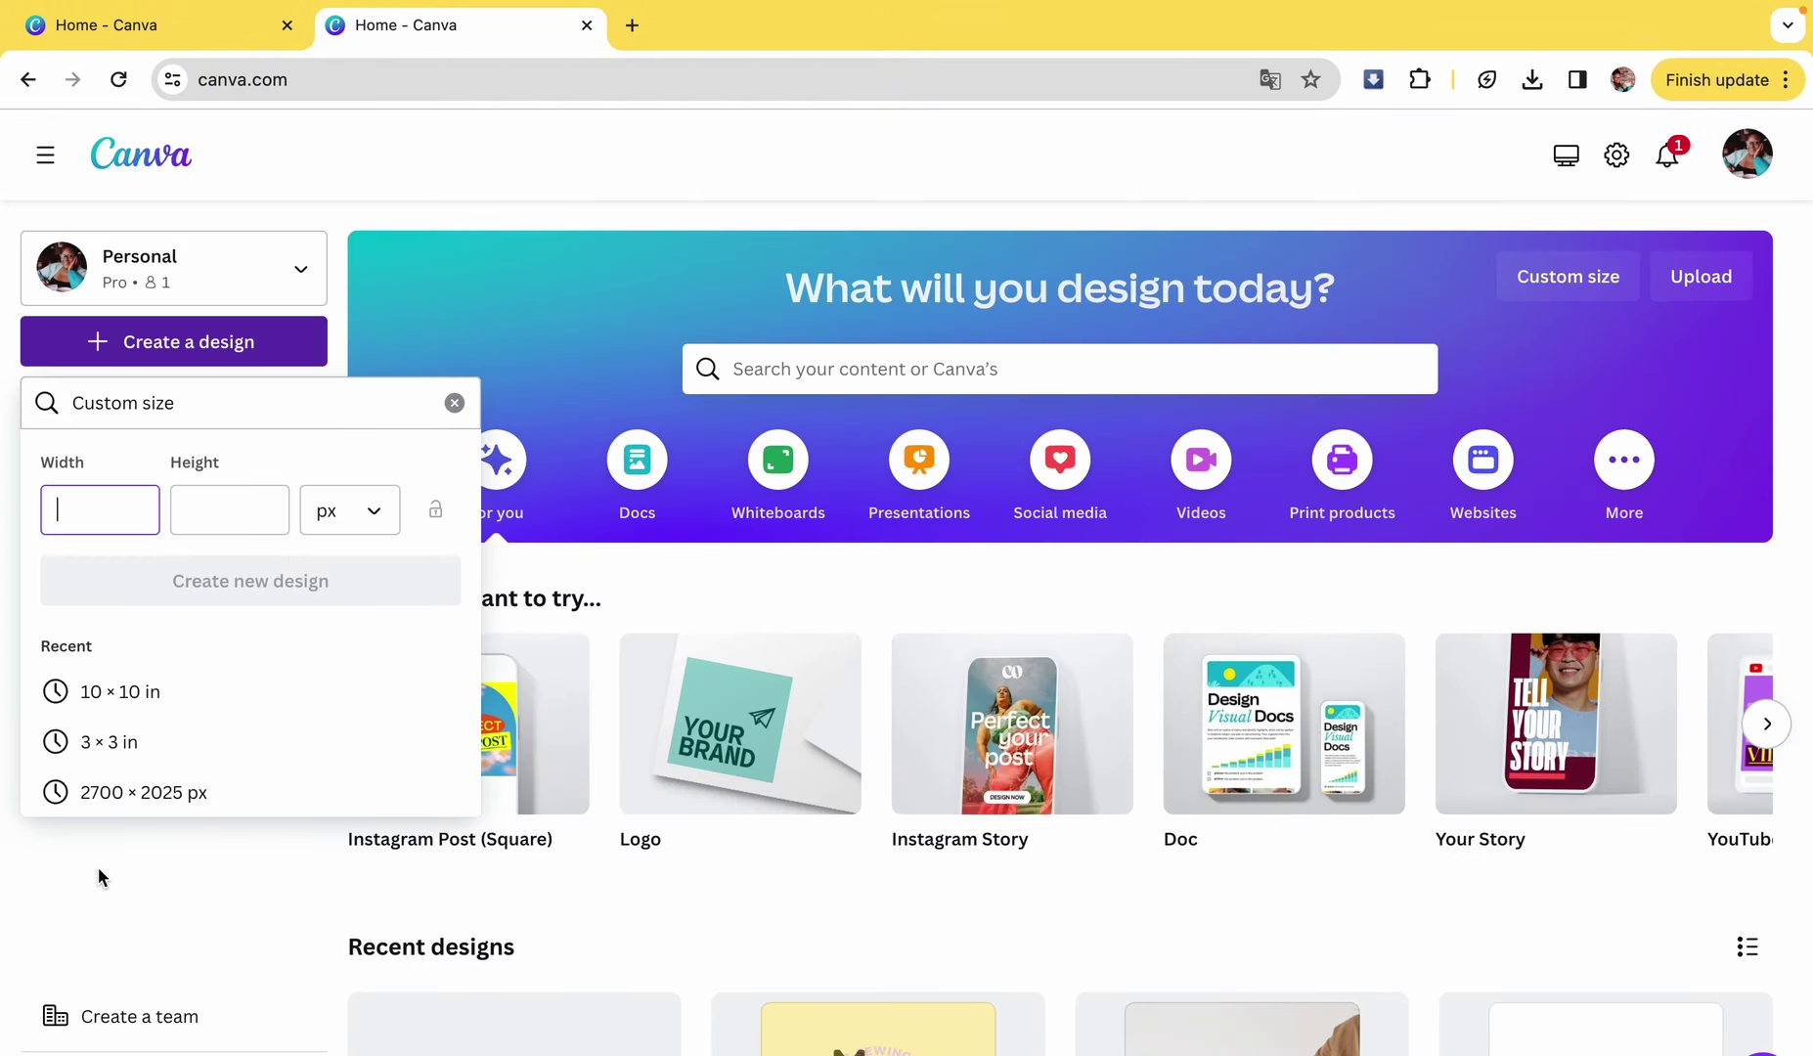
pyautogui.click(142, 694)
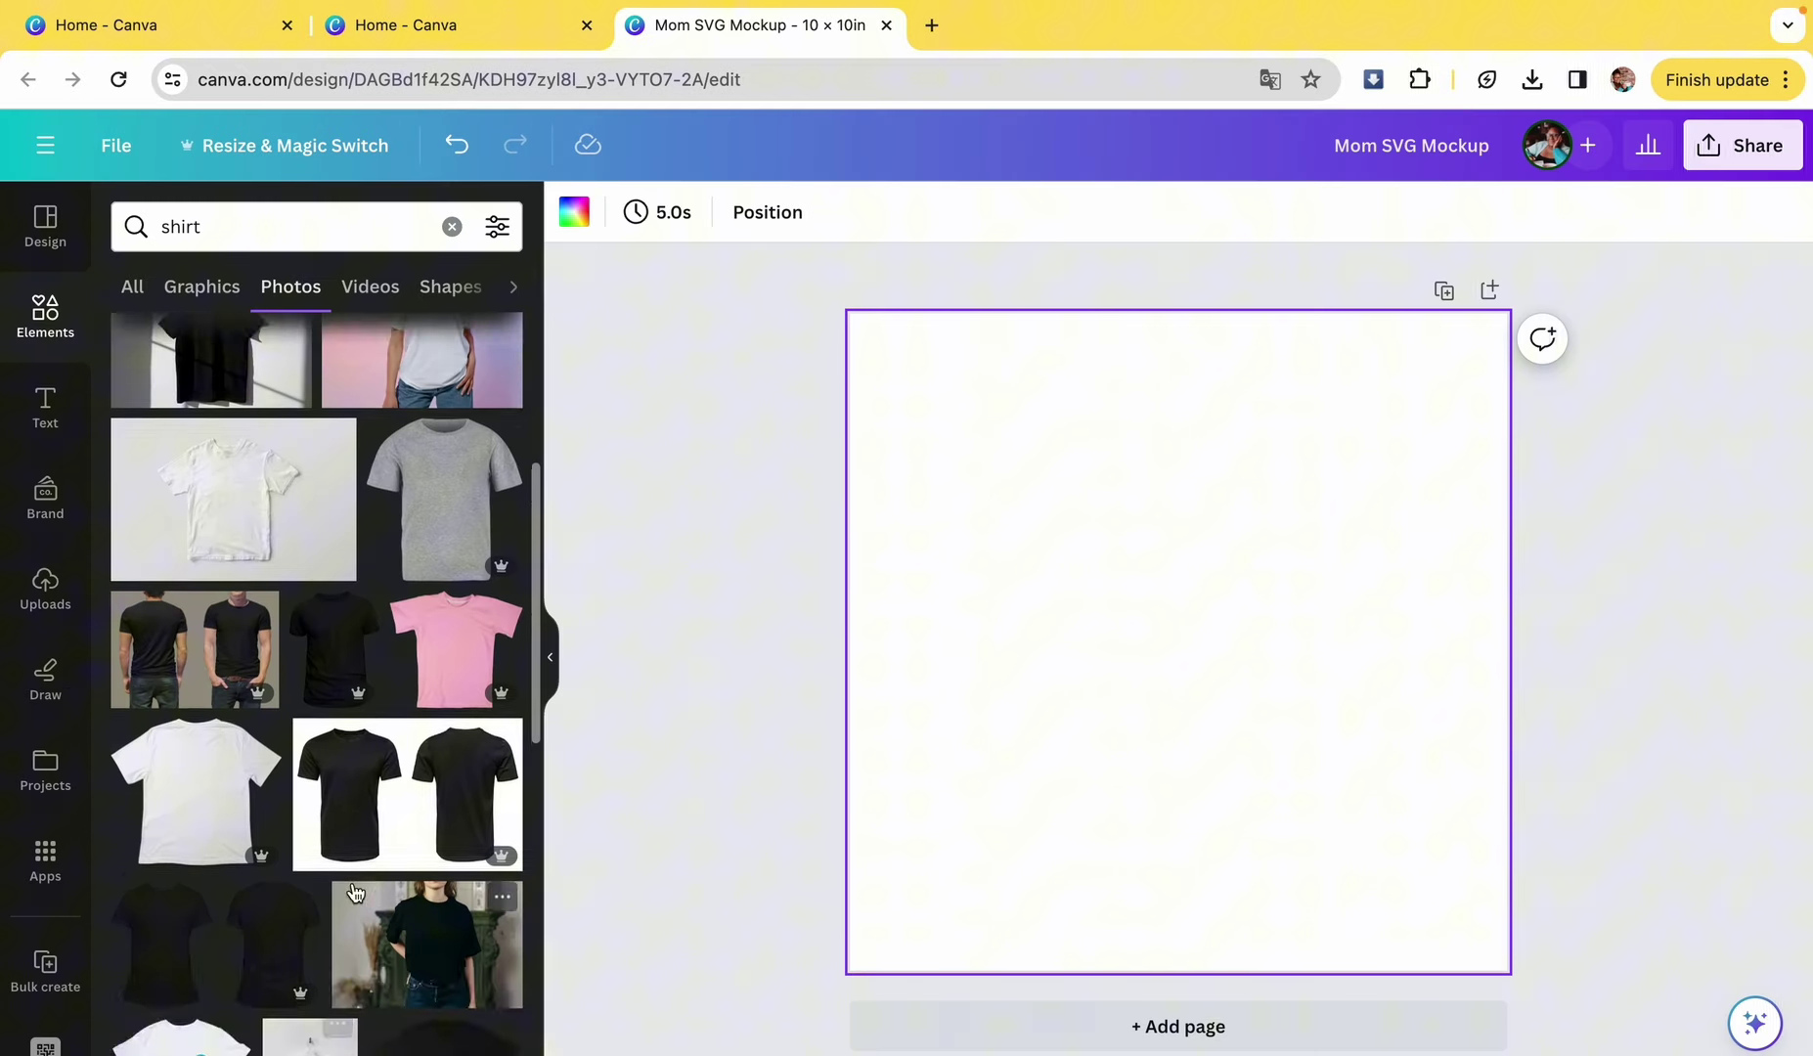
# - Add the photo of a woman in a white shirt and enlarge it to fill the page
pyautogui.scroll(4, 465, 697)
pyautogui.click(465, 697)
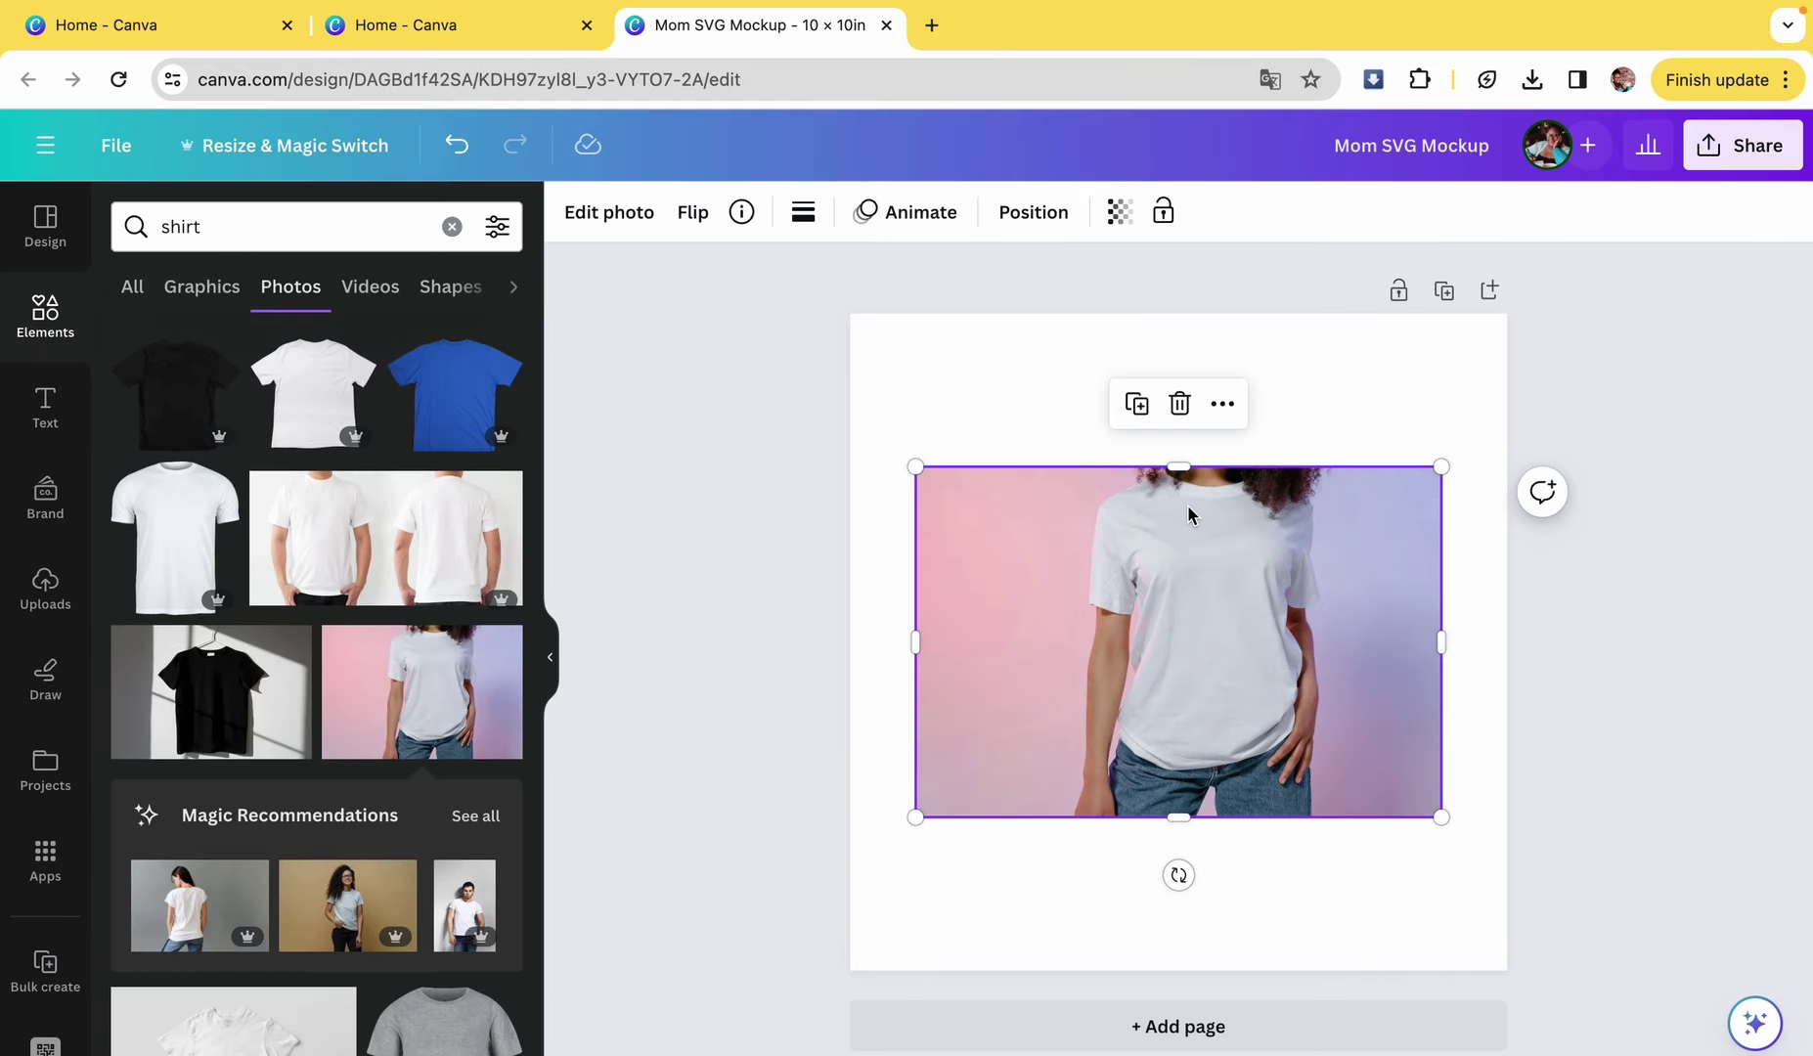
pyautogui.moveTo(1170, 532); pyautogui.dragTo(1149, 424)
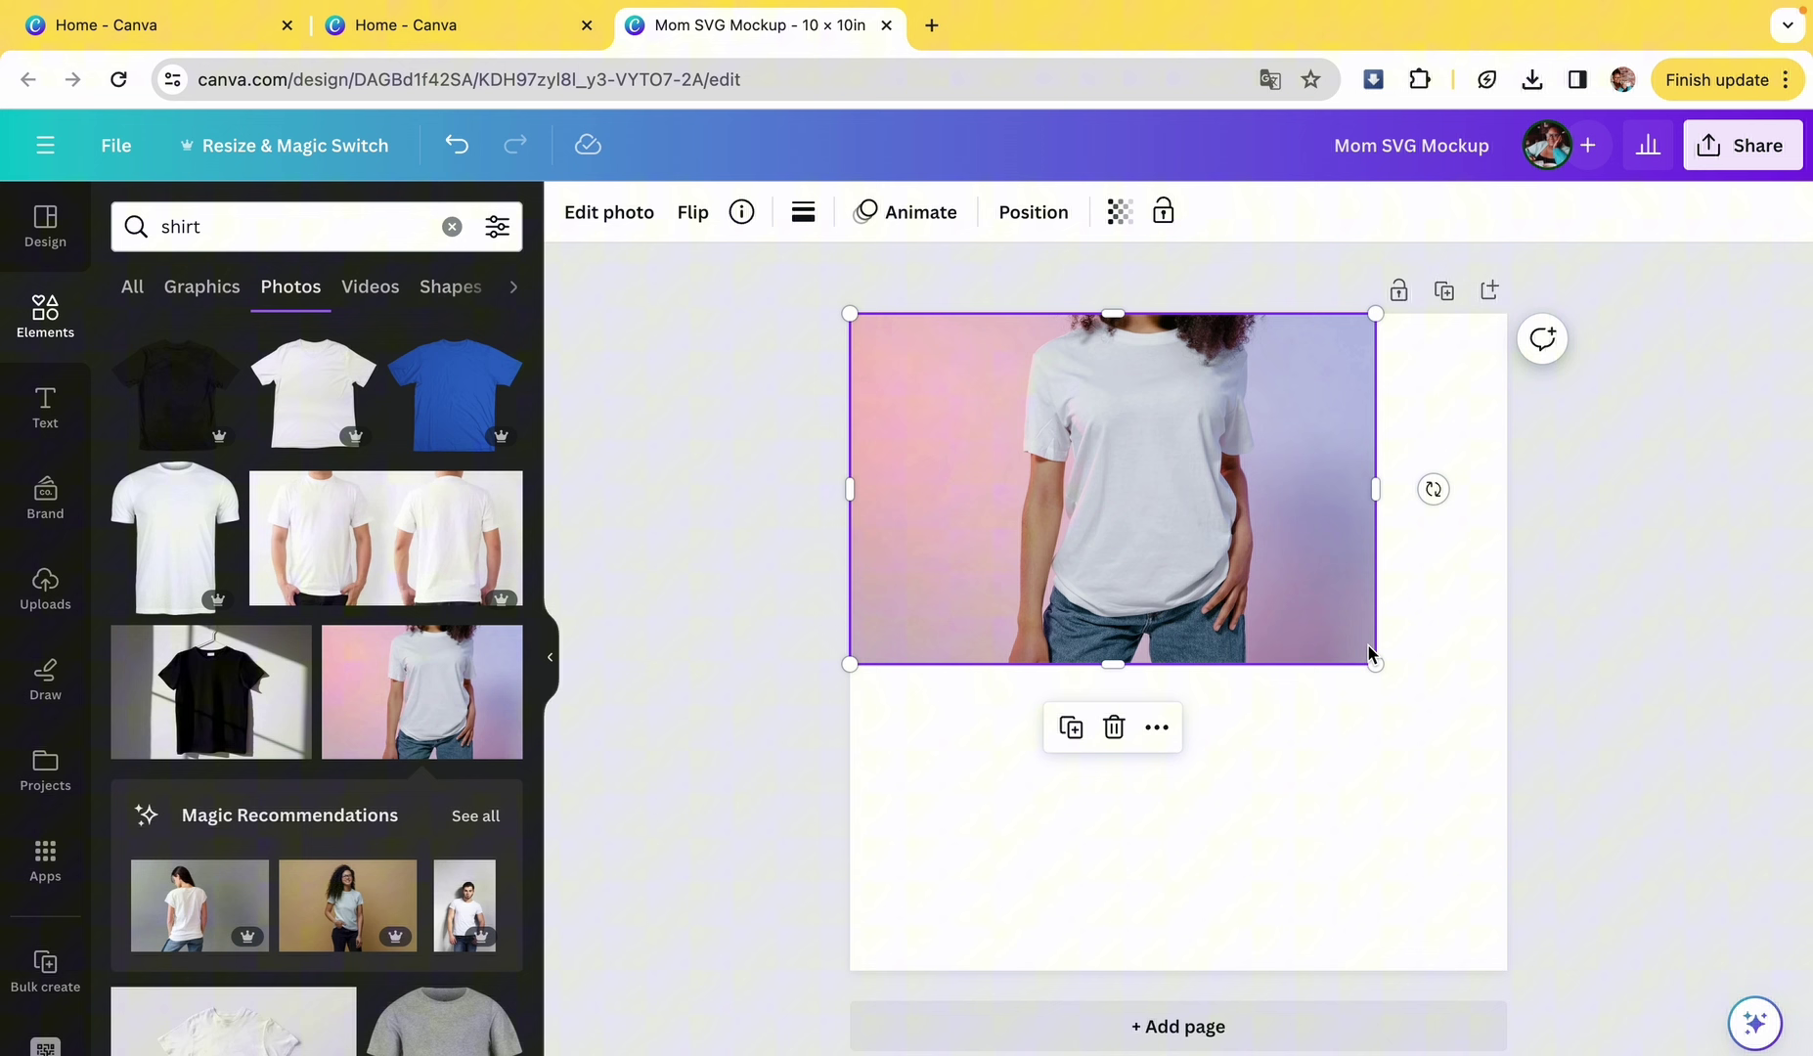
pyautogui.moveTo(1373, 662); pyautogui.dragTo(1755, 1027)
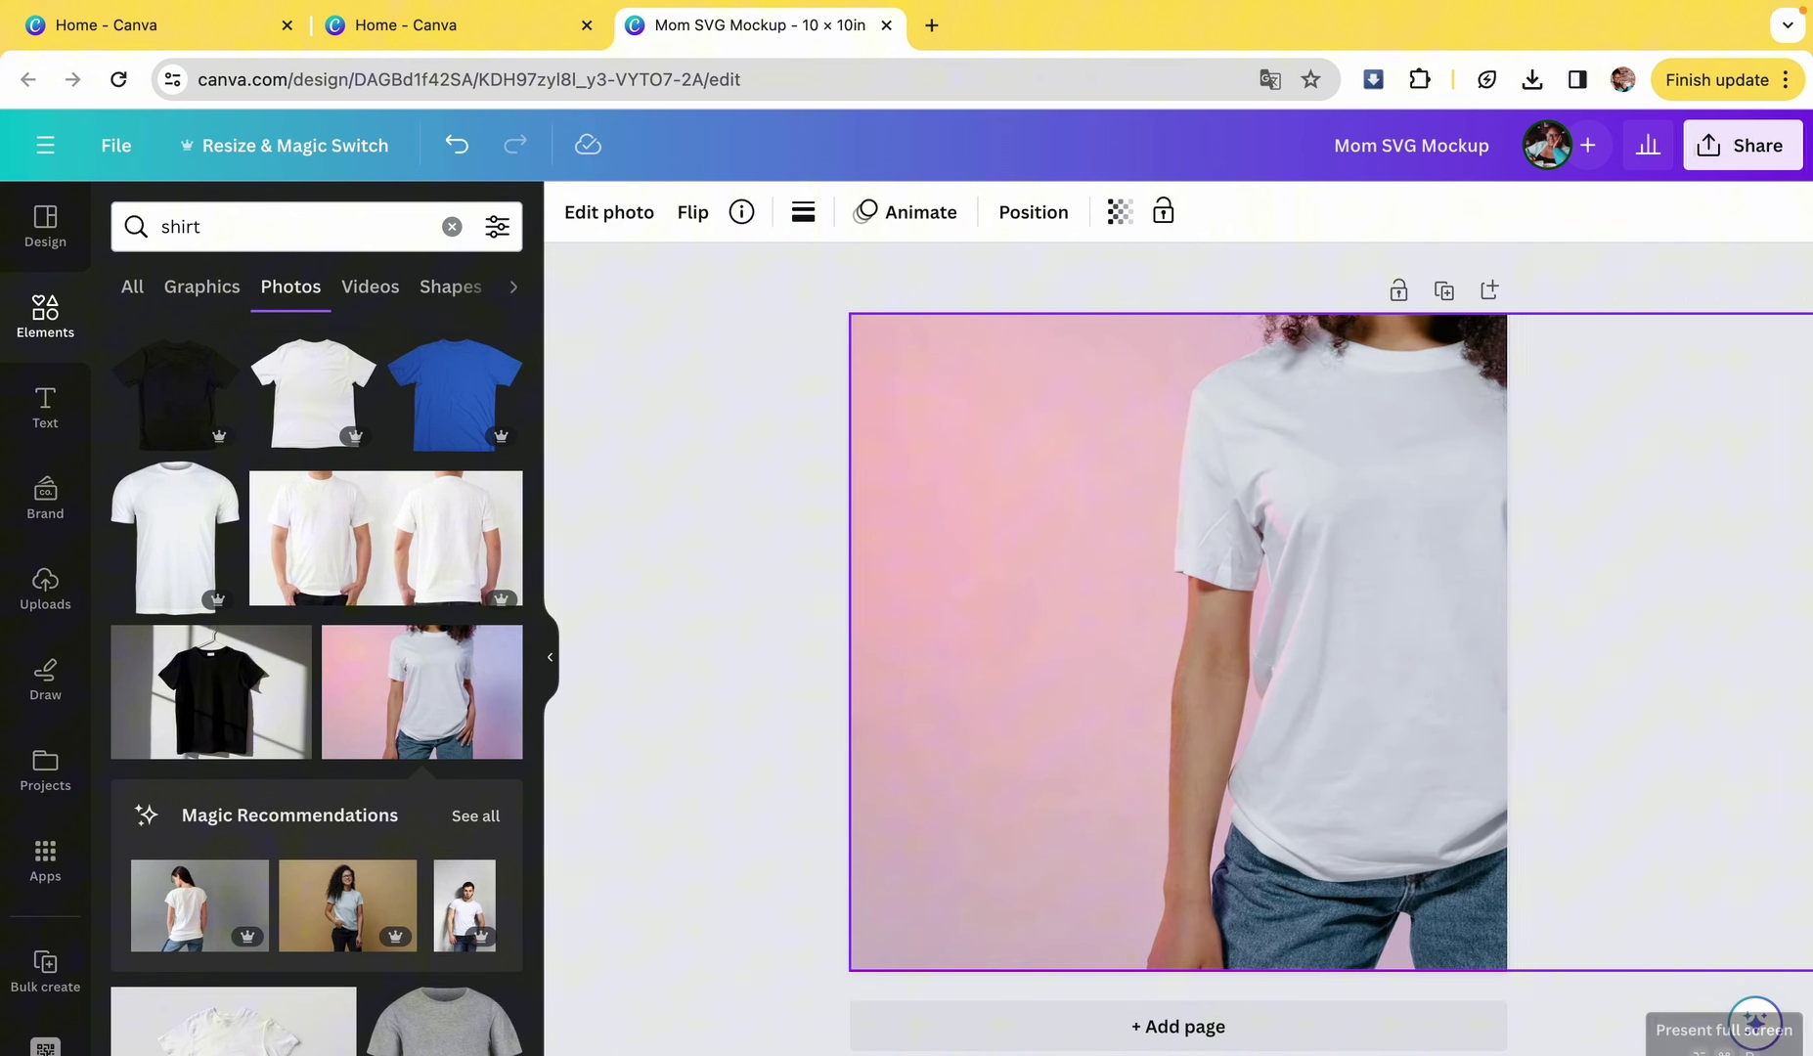
pyautogui.moveTo(1368, 643); pyautogui.dragTo(1214, 654)
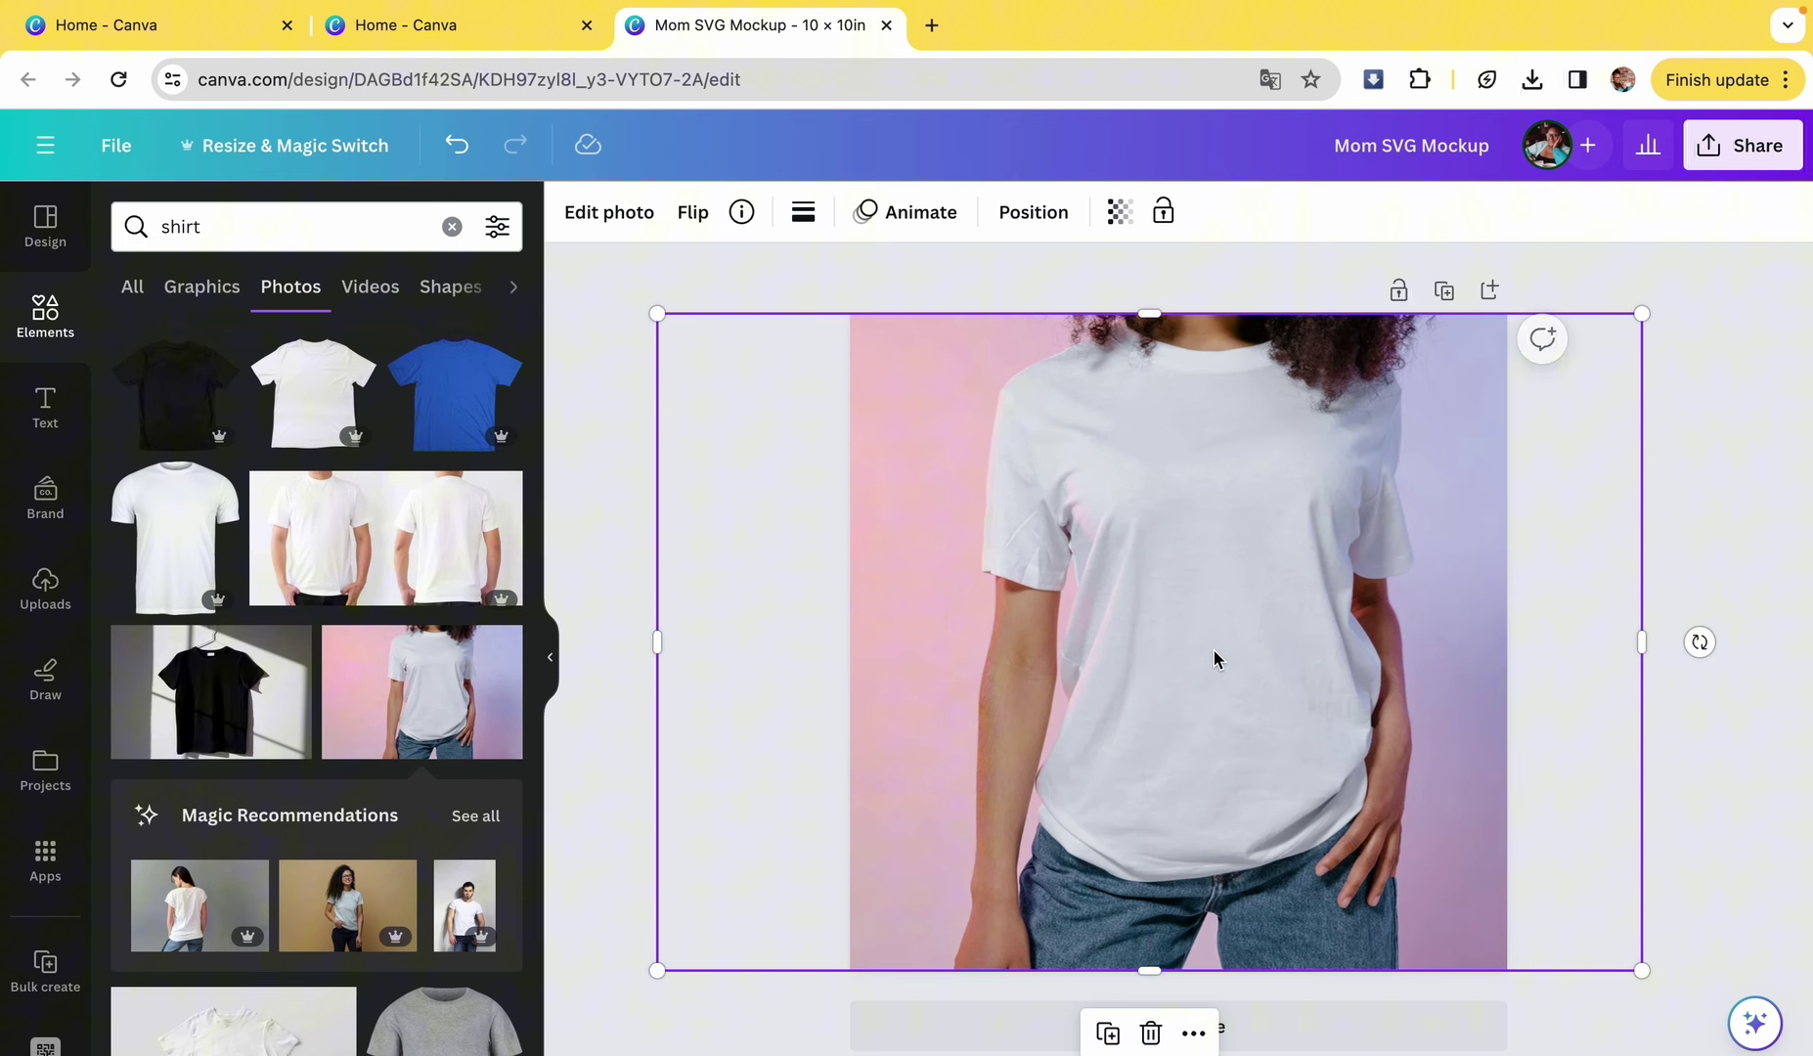
# - Upload Mom SVG (2).png from the Downloads folder to Canva's uploads
pyautogui.click(45, 587)
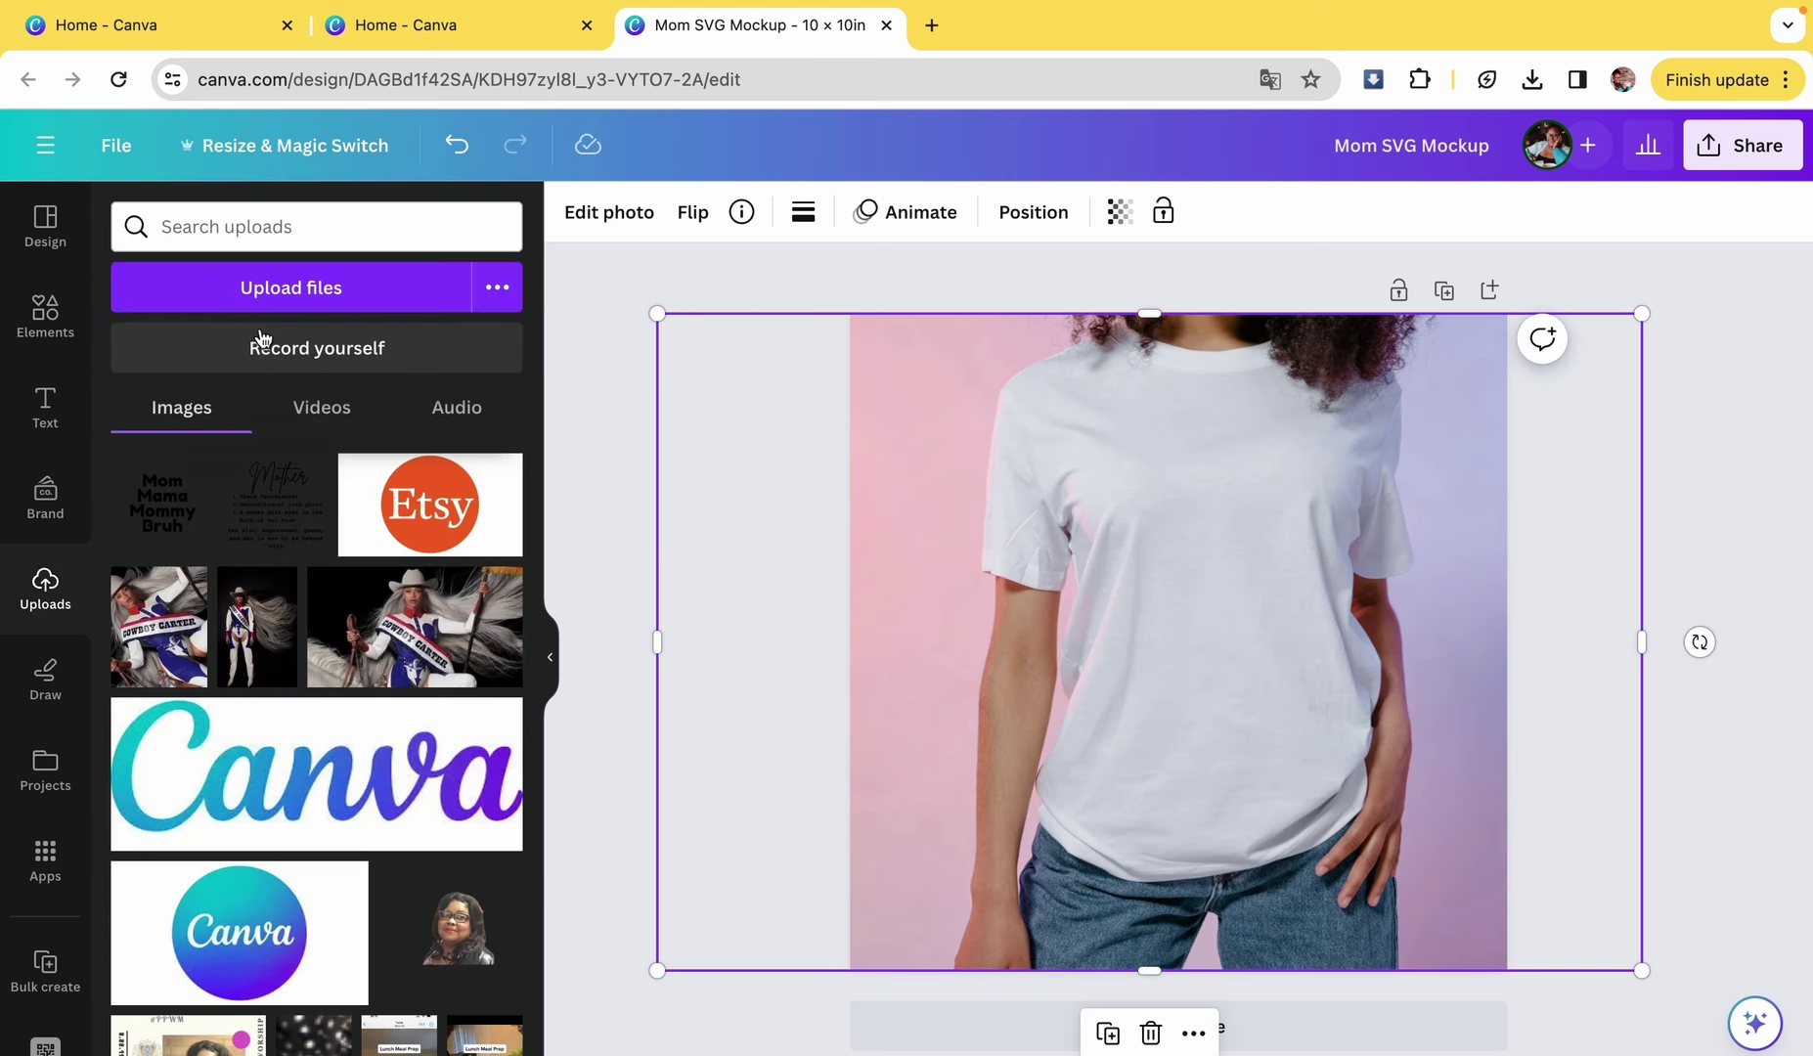
pyautogui.click(289, 305)
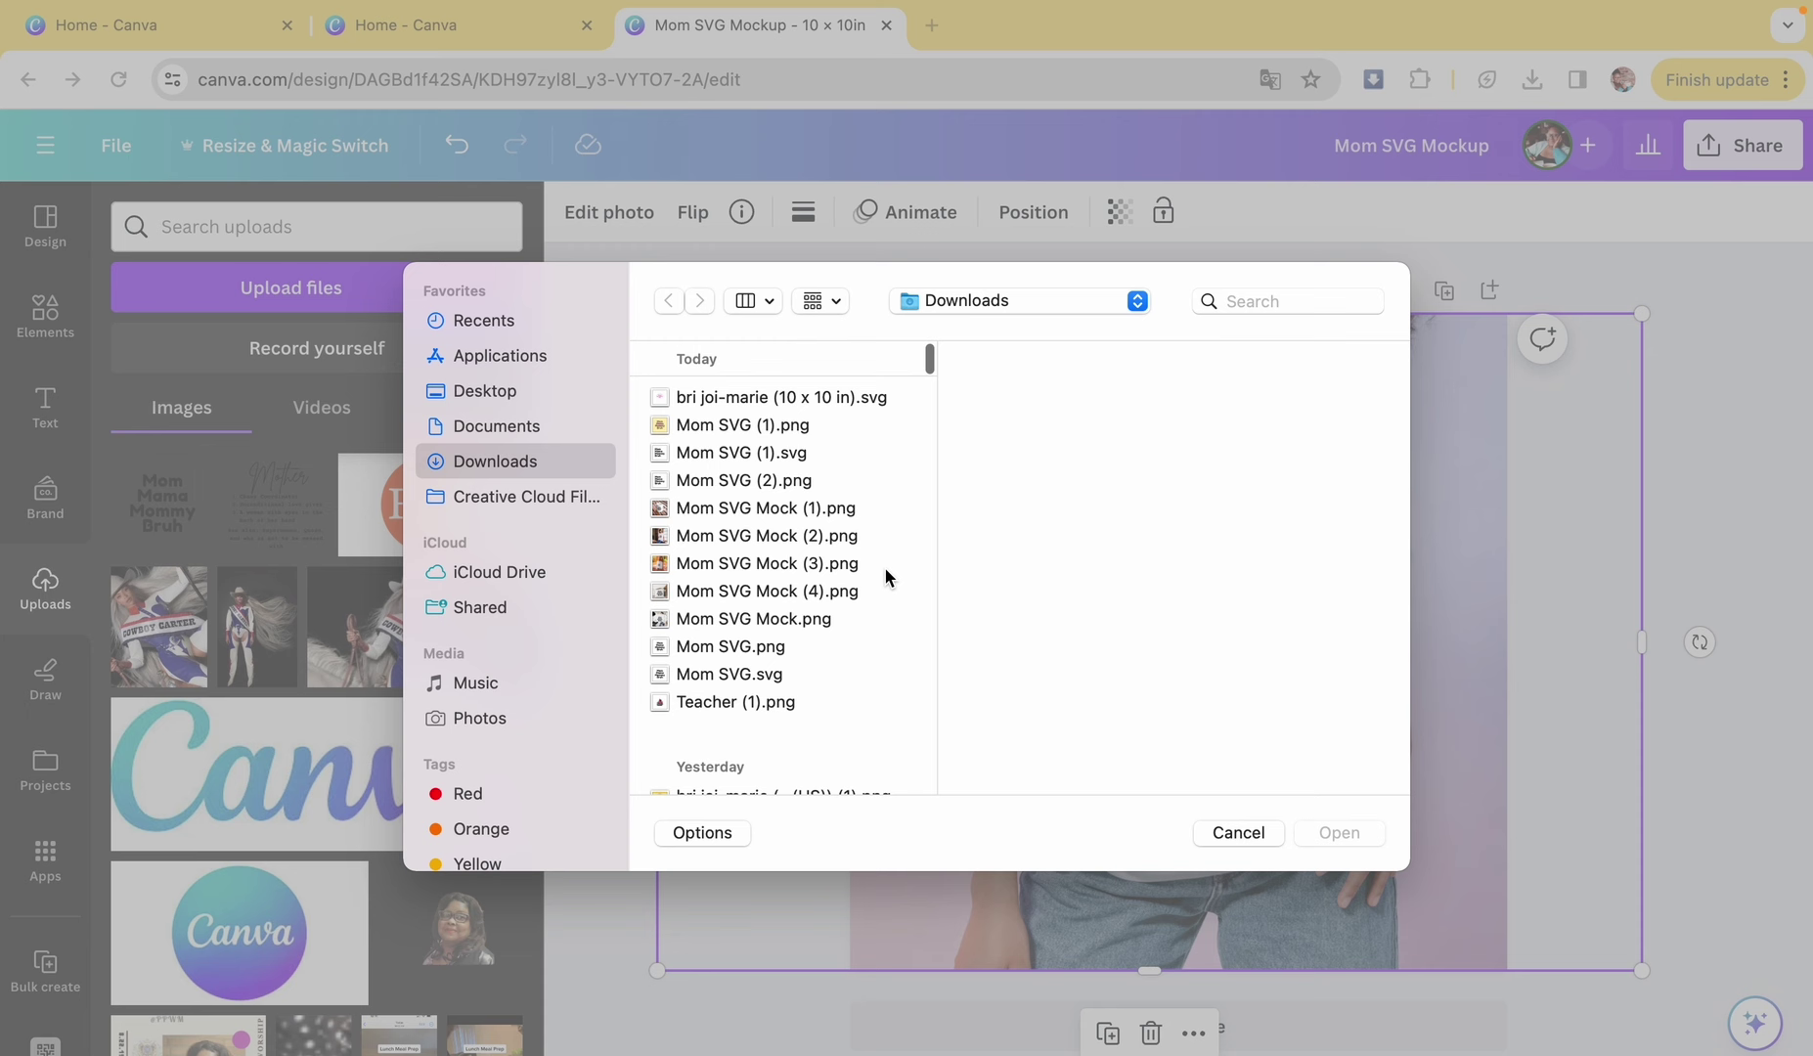
pyautogui.scroll(-5, 884, 566)
pyautogui.scroll(5, 885, 572)
pyautogui.click(782, 483)
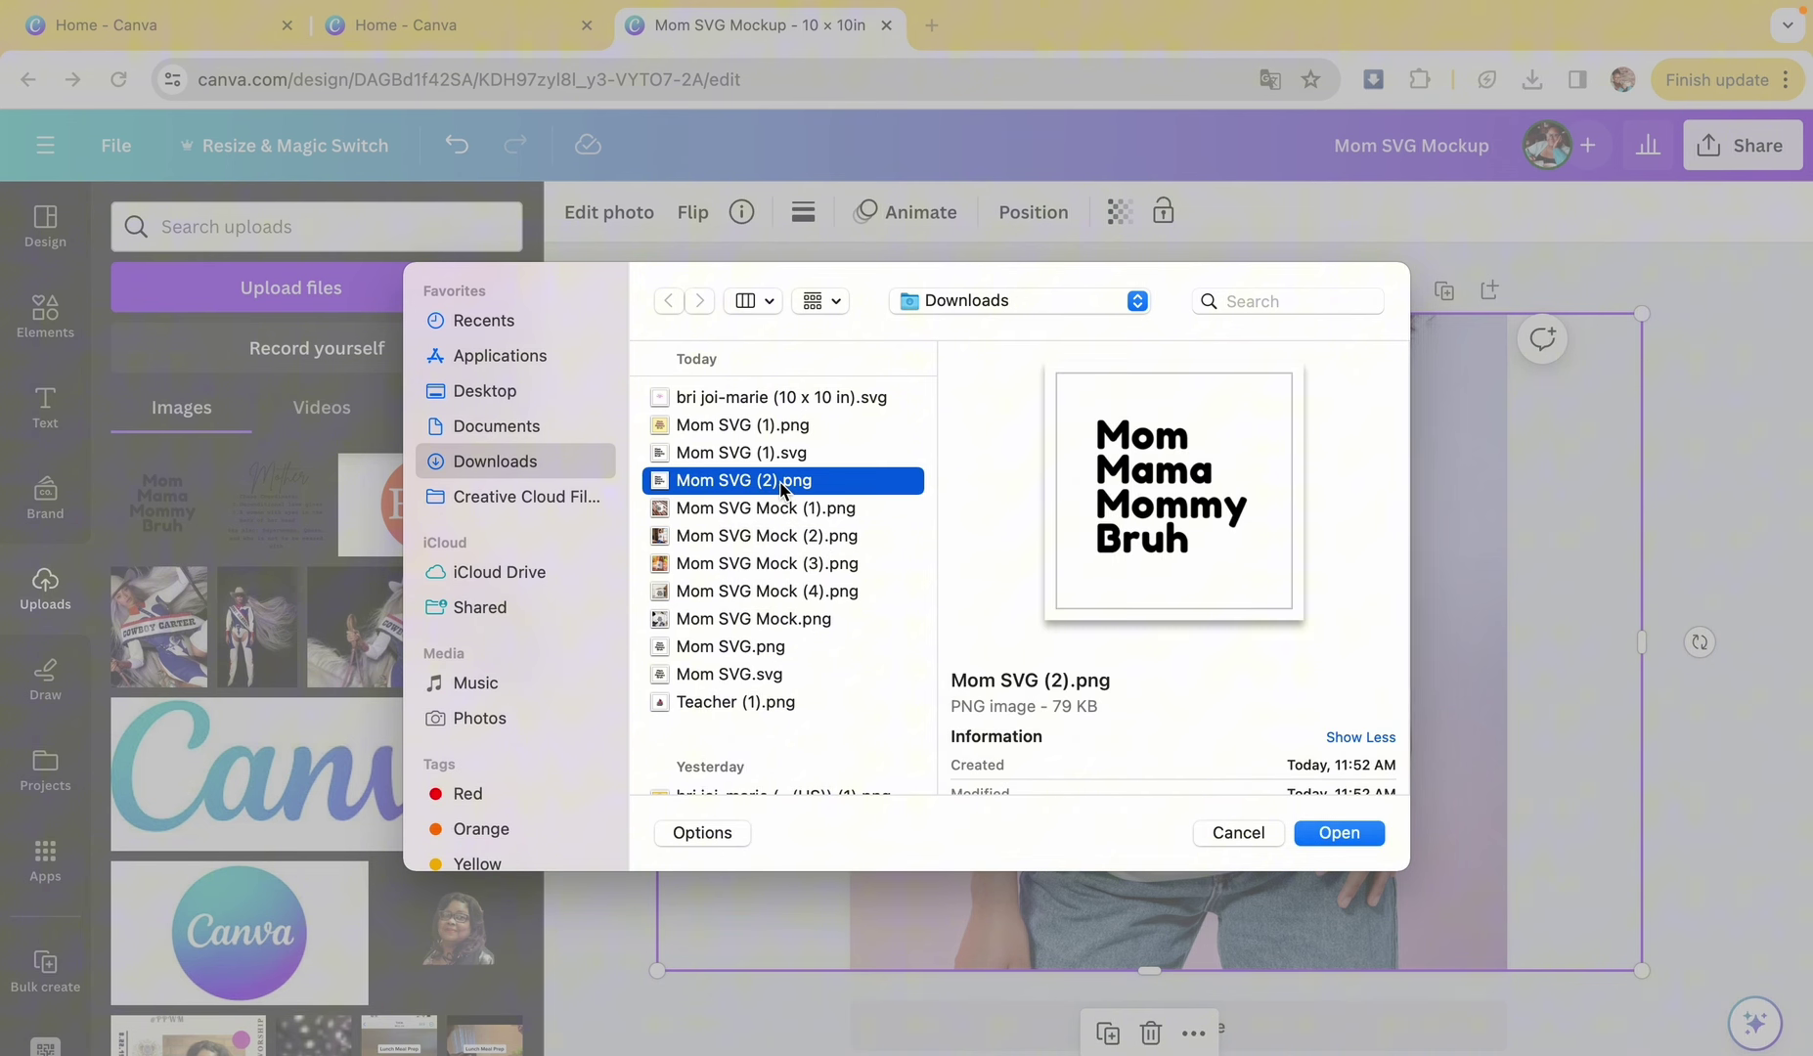
pyautogui.click(1335, 833)
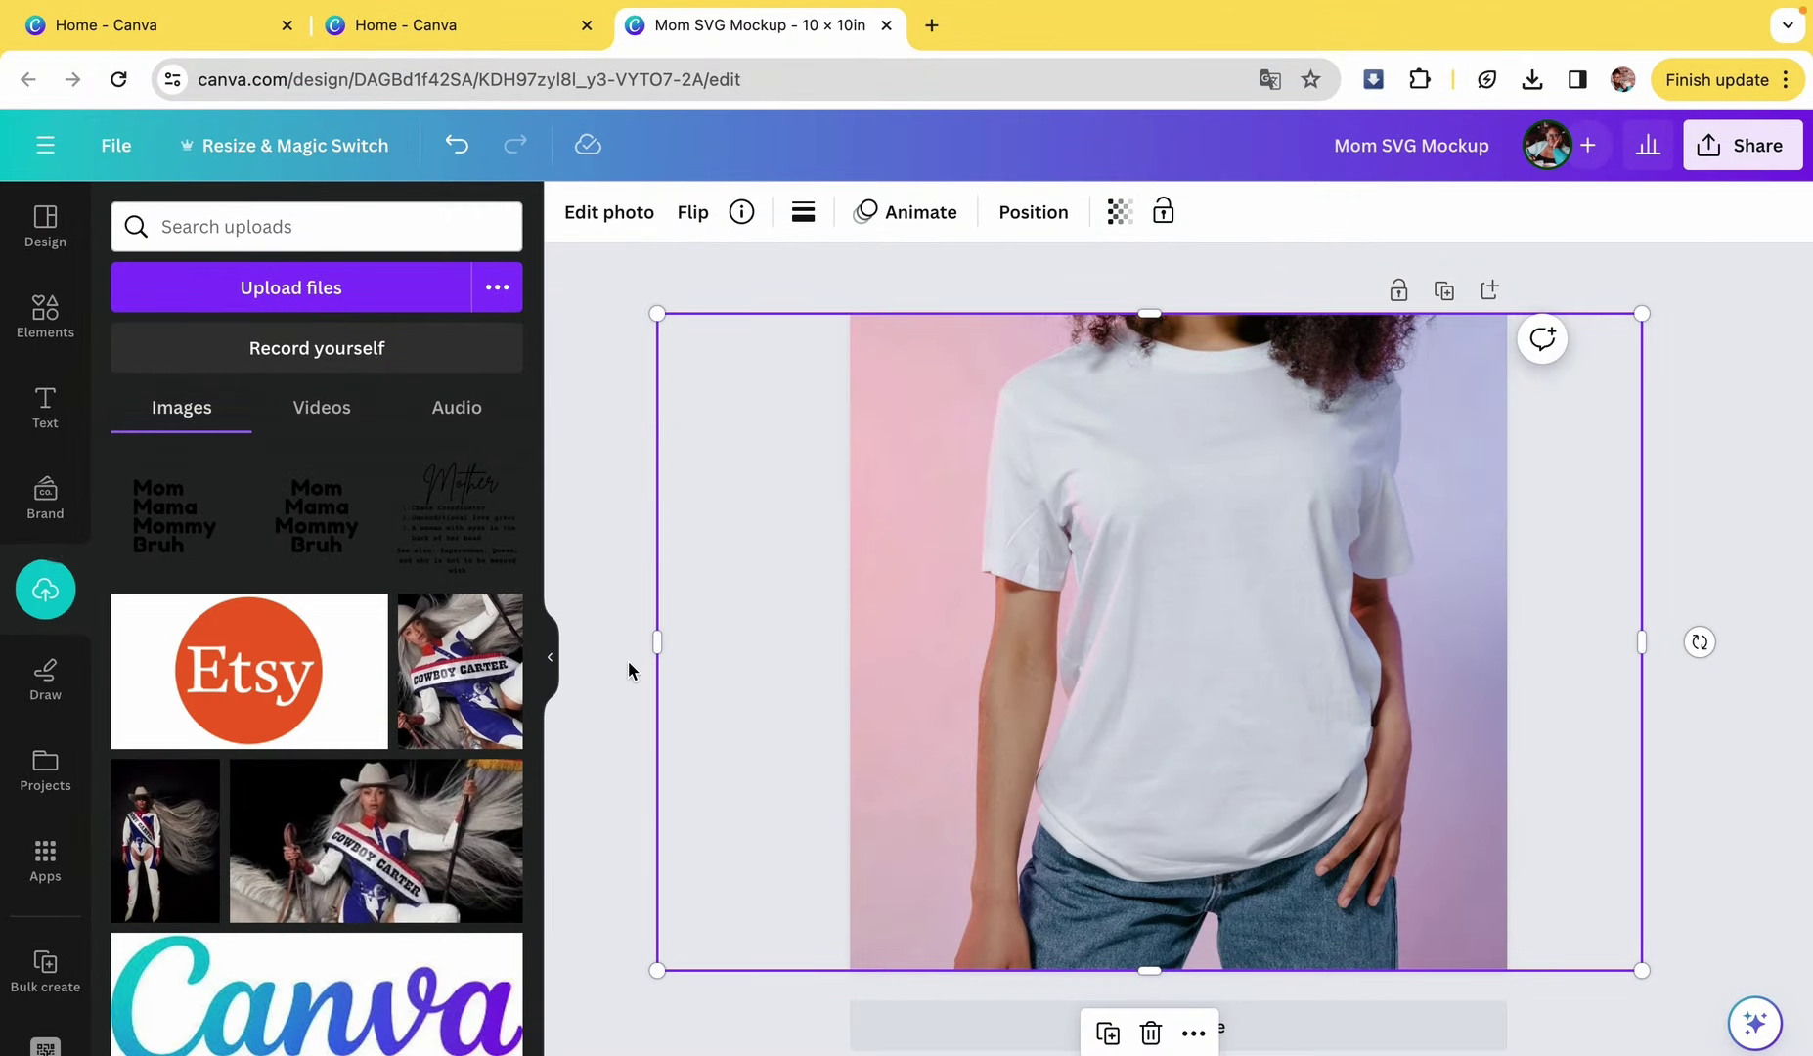
# - Place the uploaded graphic on the shirt's chest, shrink it to fit, and set transparency to 90
pyautogui.click(178, 544)
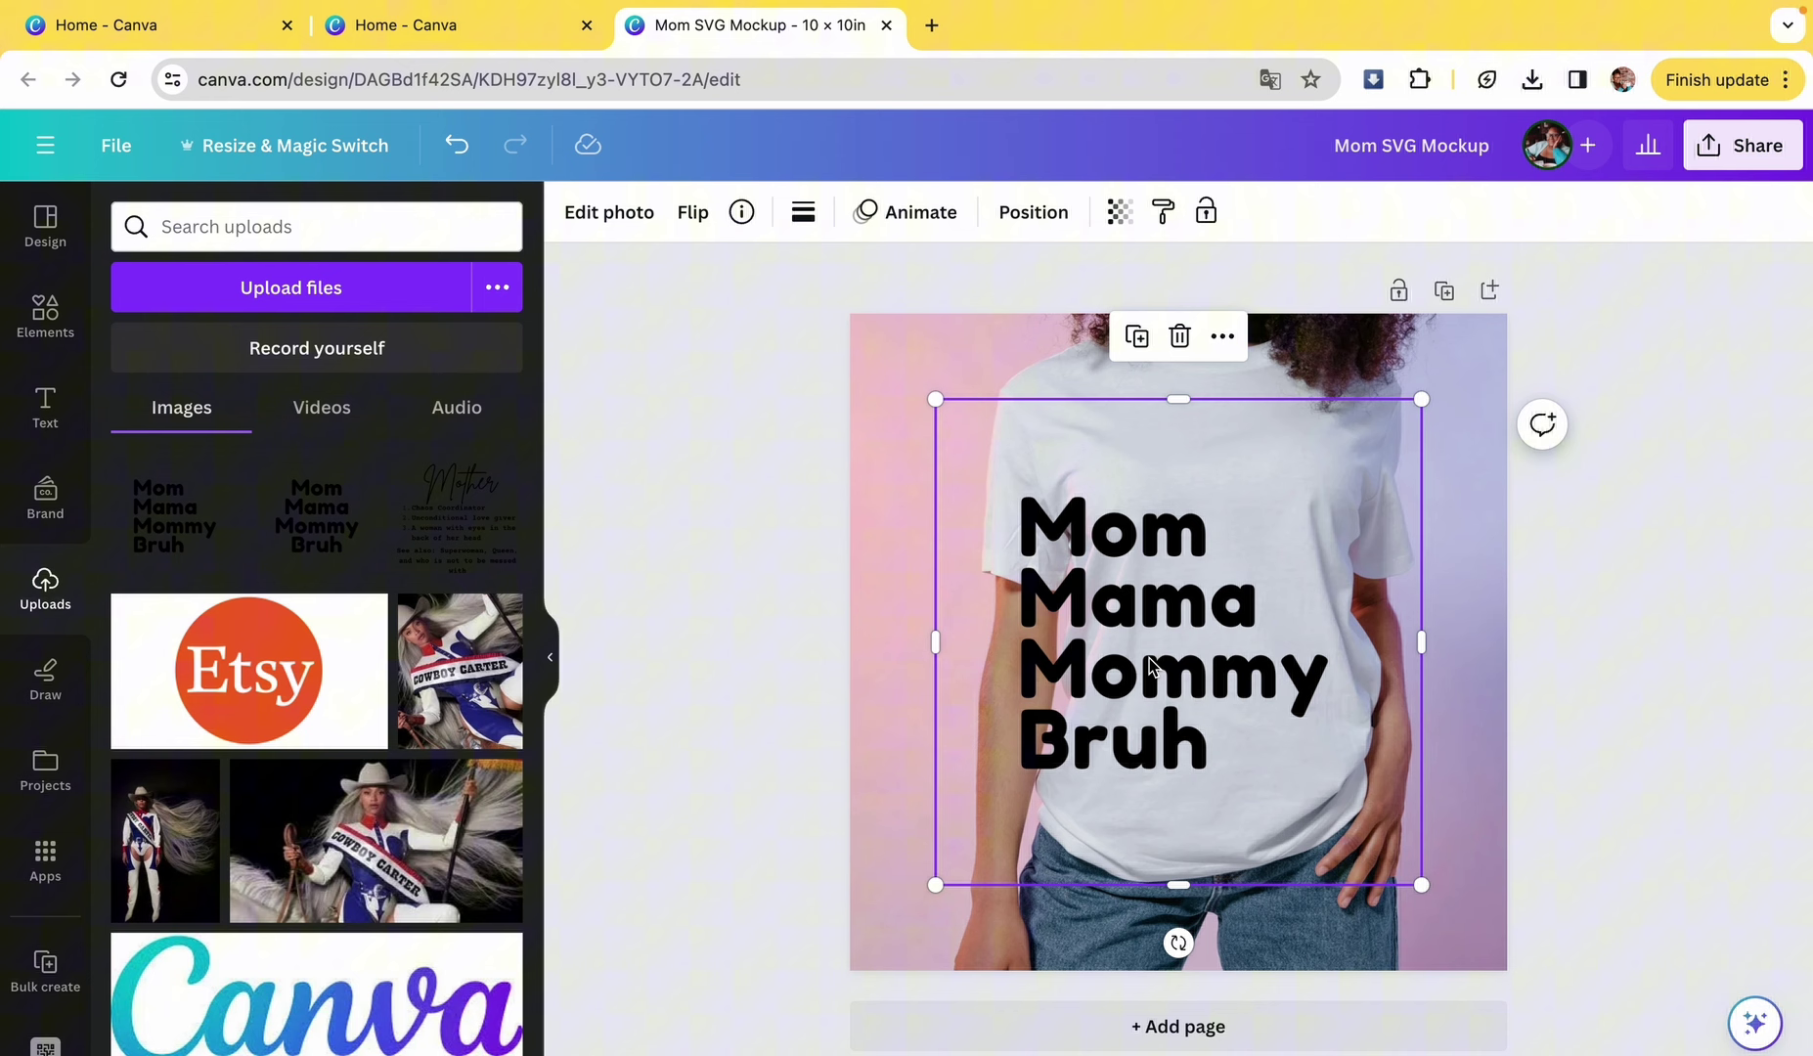
pyautogui.moveTo(1146, 665); pyautogui.dragTo(1212, 629)
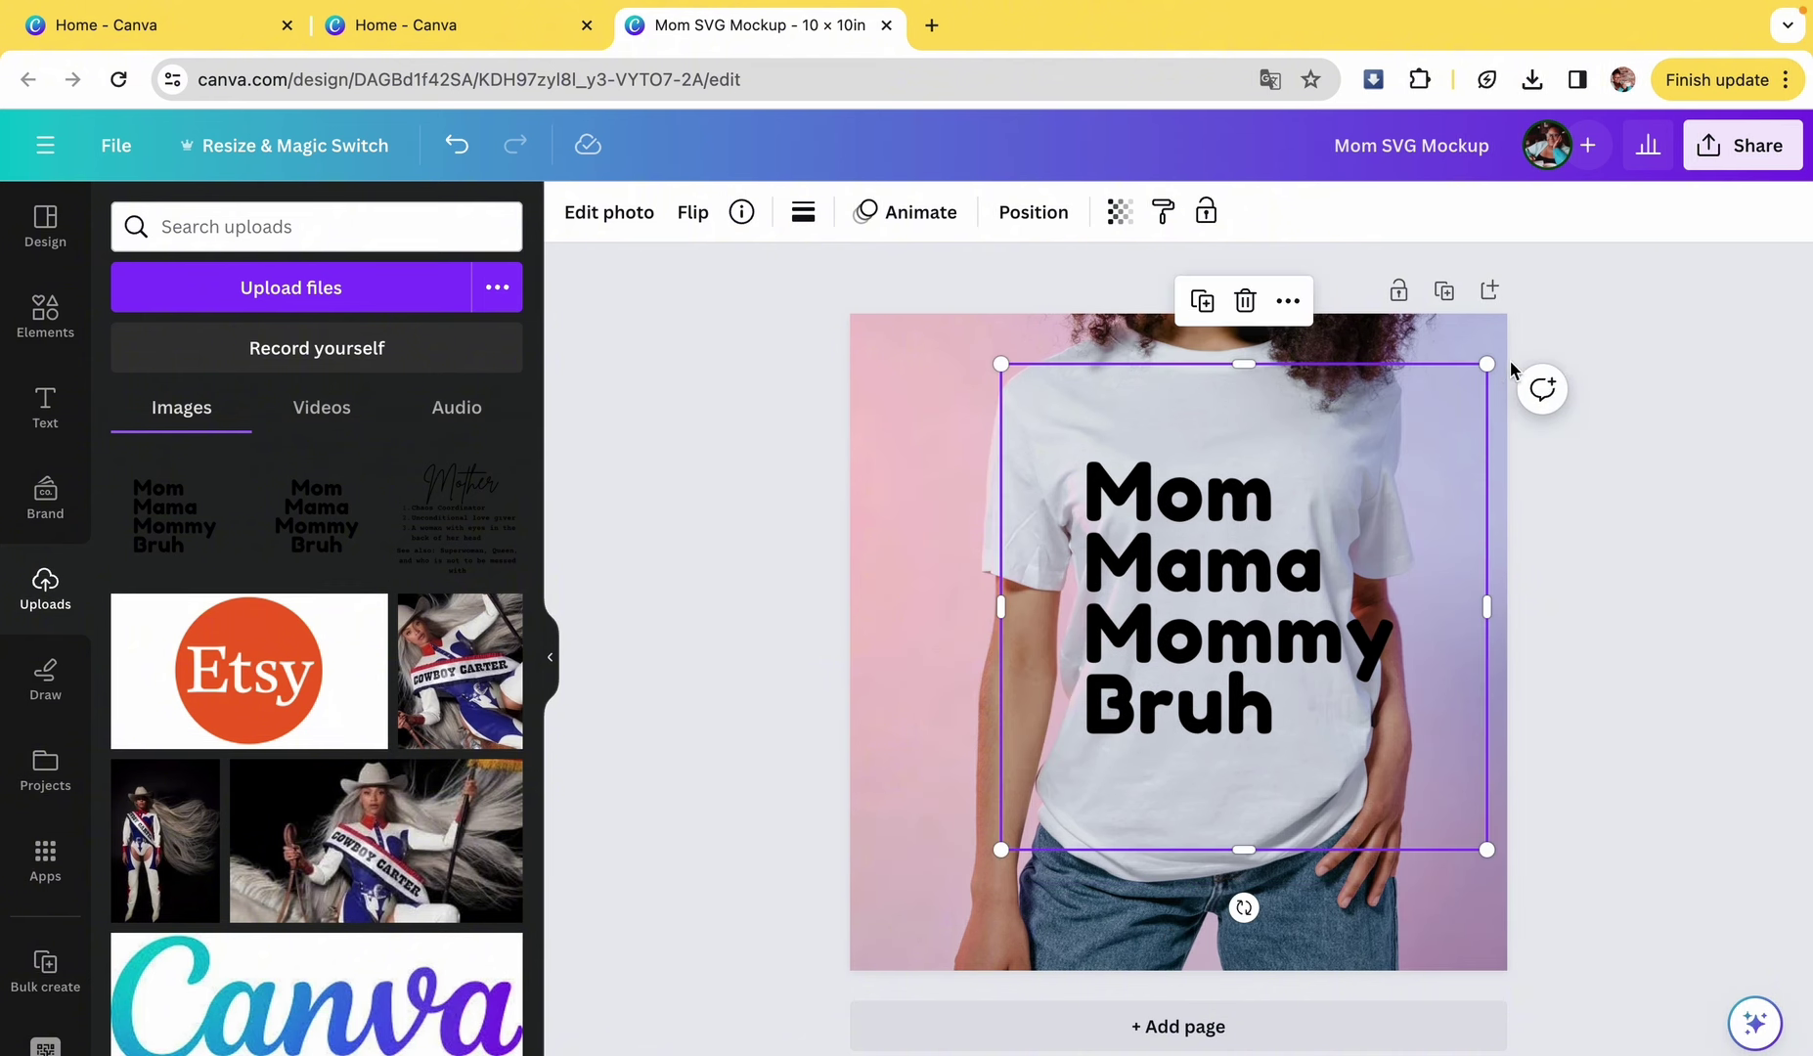
pyautogui.moveTo(1485, 370); pyautogui.dragTo(1379, 476)
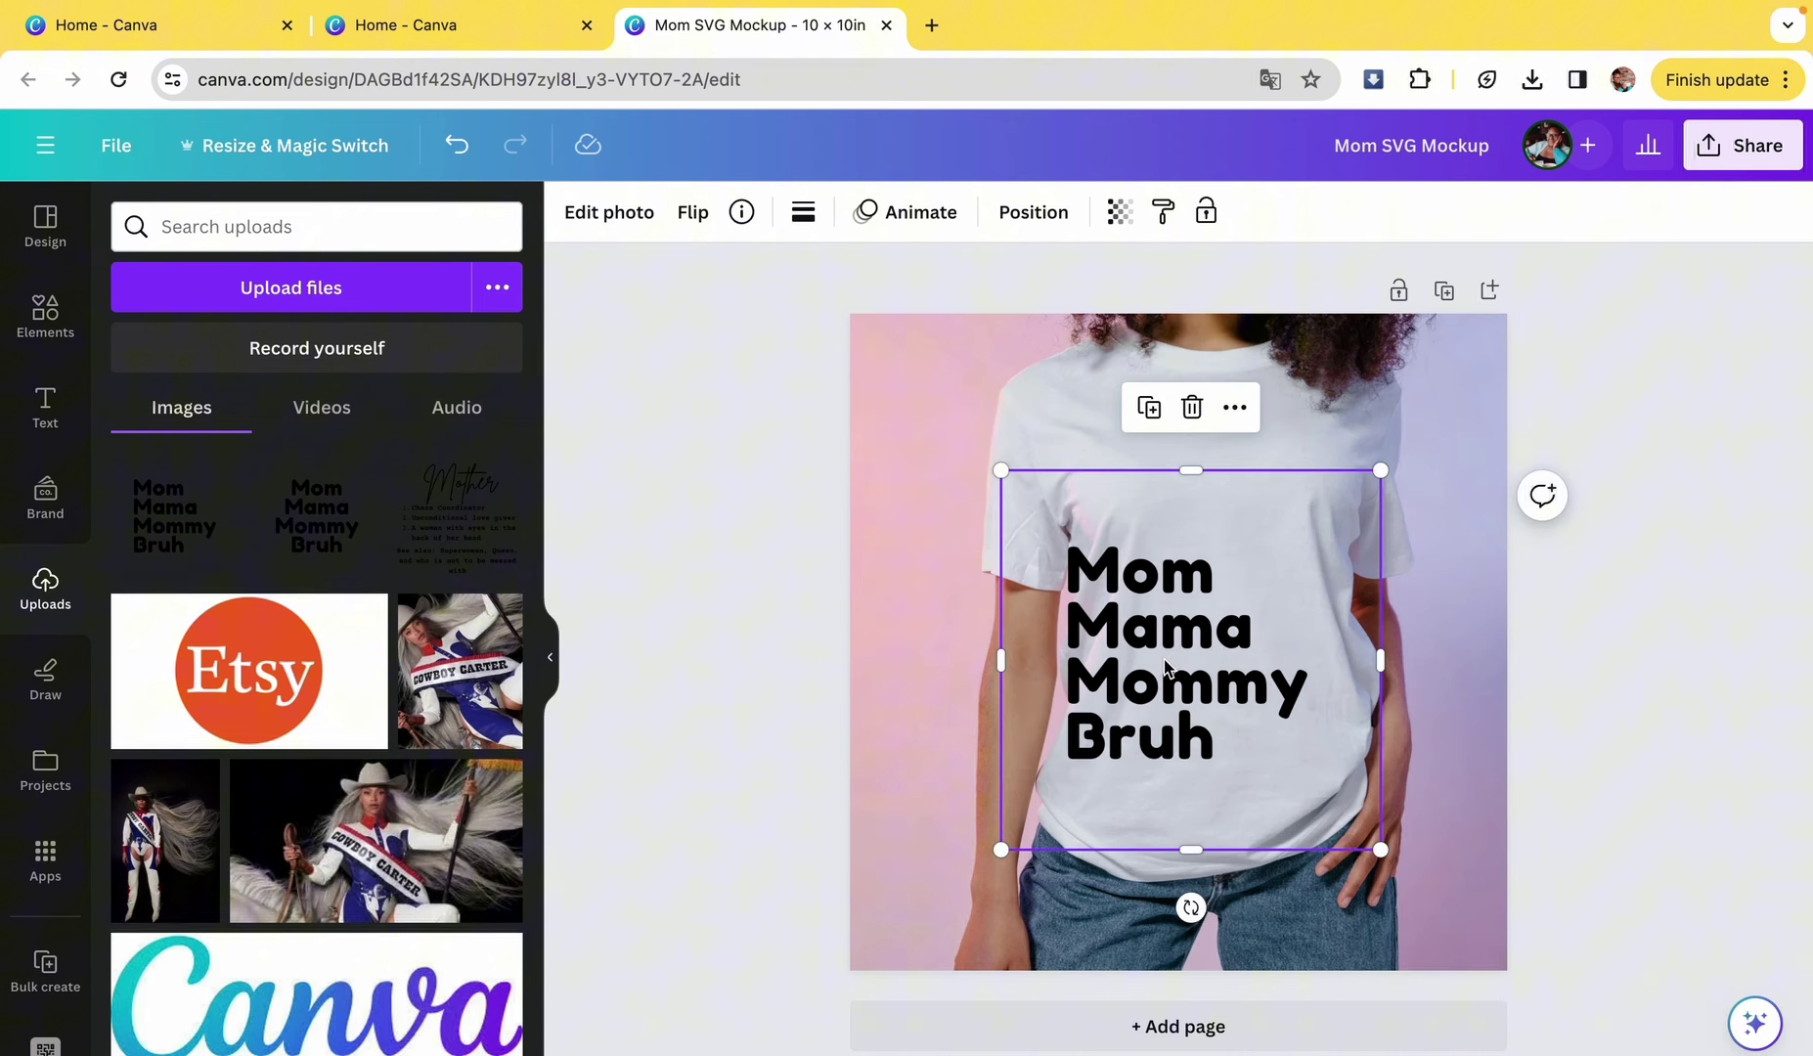
pyautogui.moveTo(1163, 659); pyautogui.dragTo(1201, 584)
pyautogui.moveTo(1415, 395); pyautogui.dragTo(1386, 457)
pyautogui.moveTo(1192, 614); pyautogui.dragTo(1205, 577)
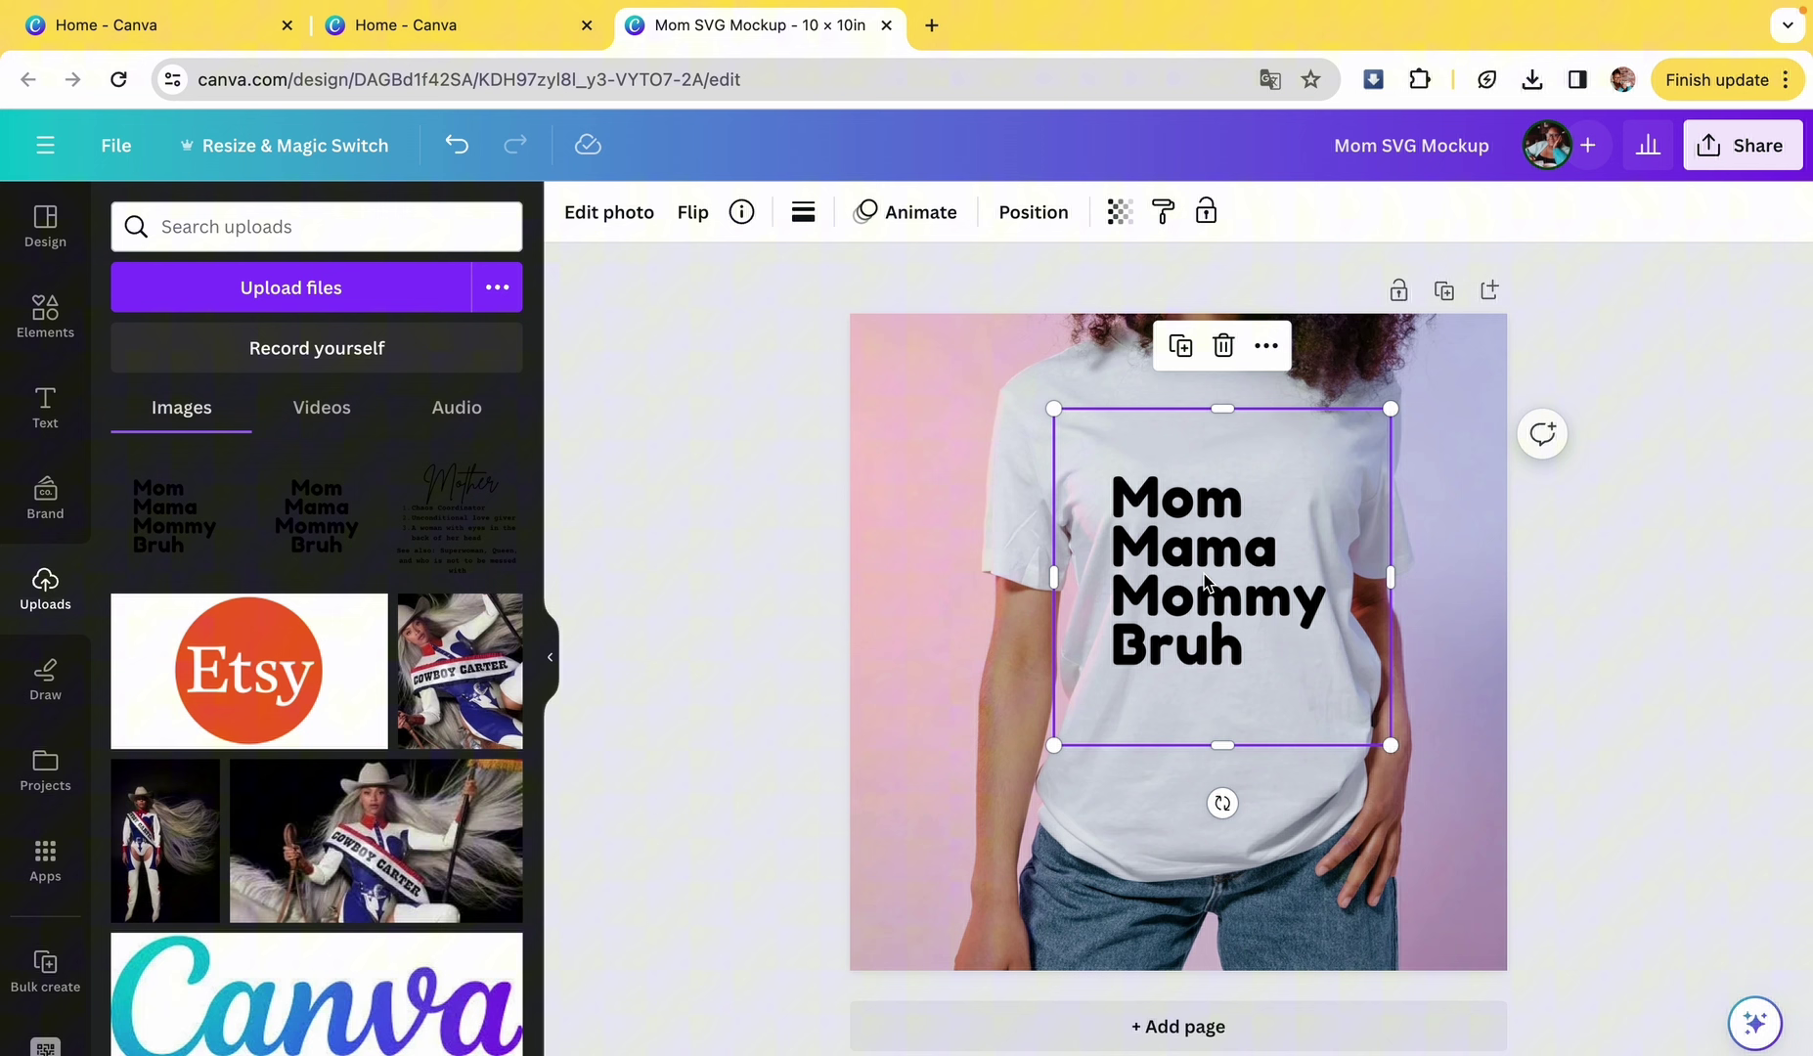
pyautogui.click(1120, 212)
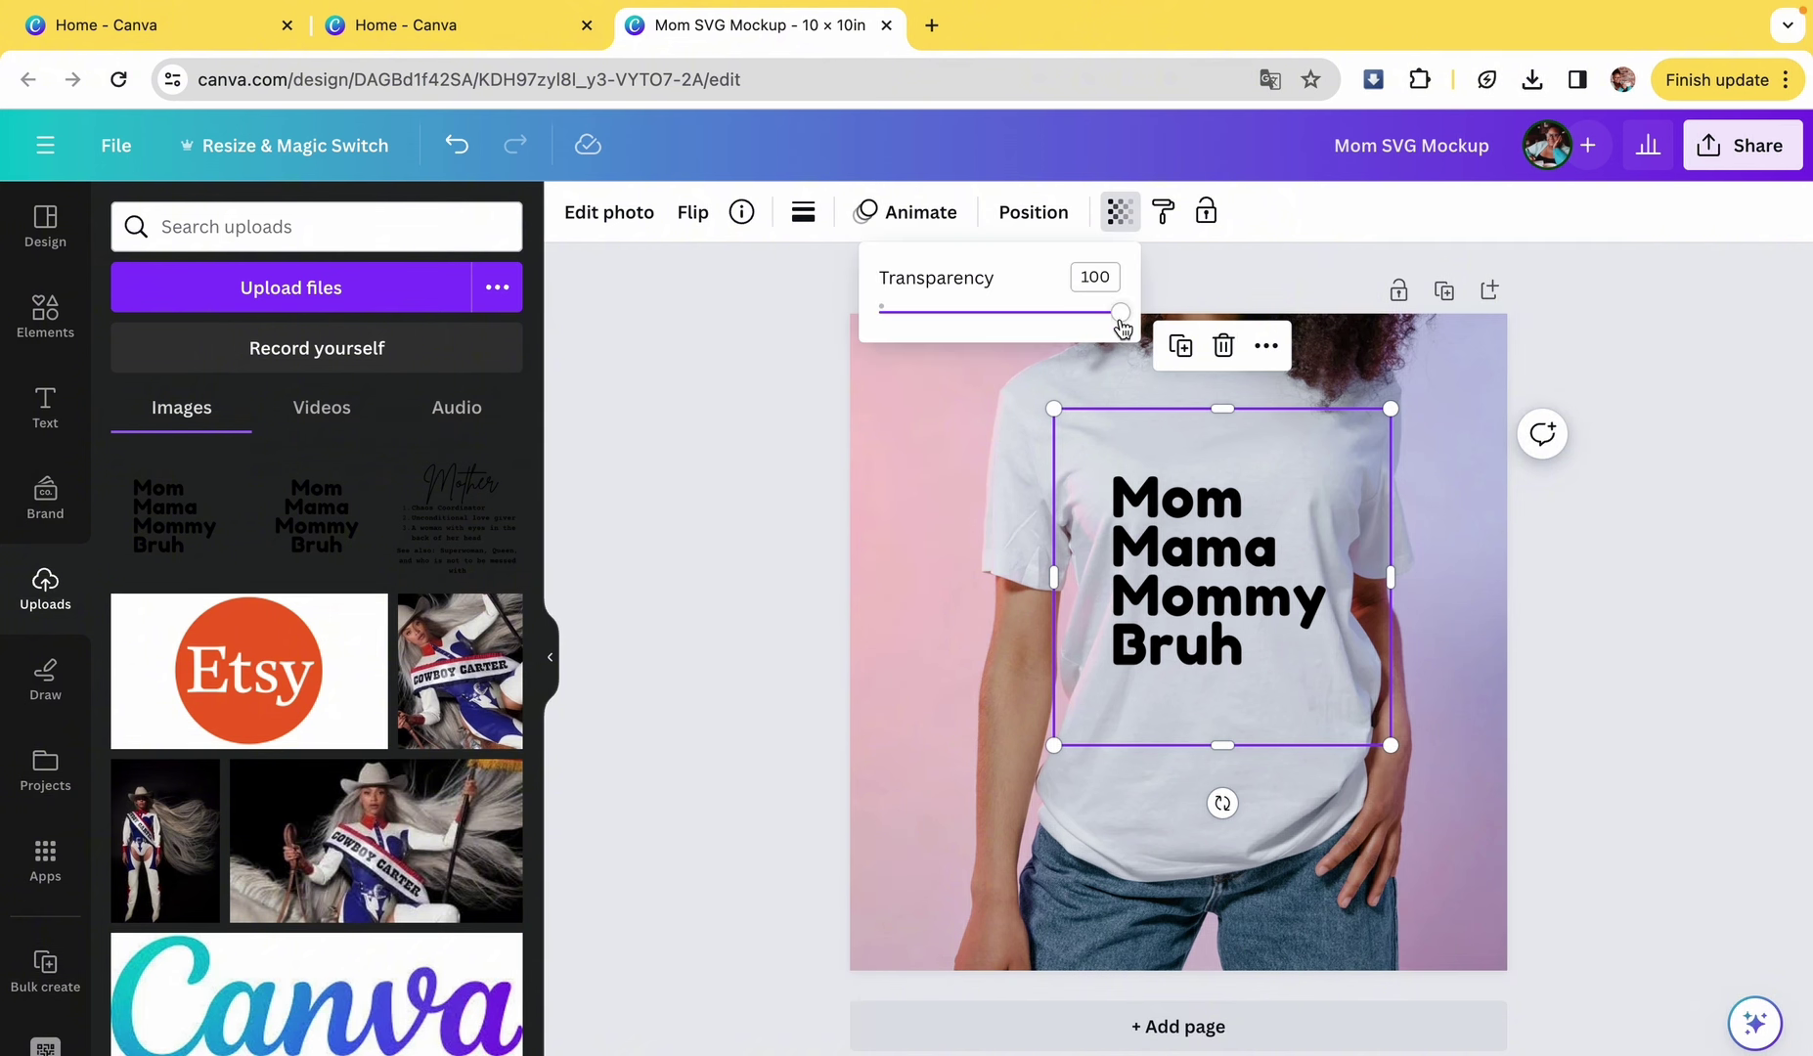
pyautogui.moveTo(1121, 320); pyautogui.dragTo(1095, 323)
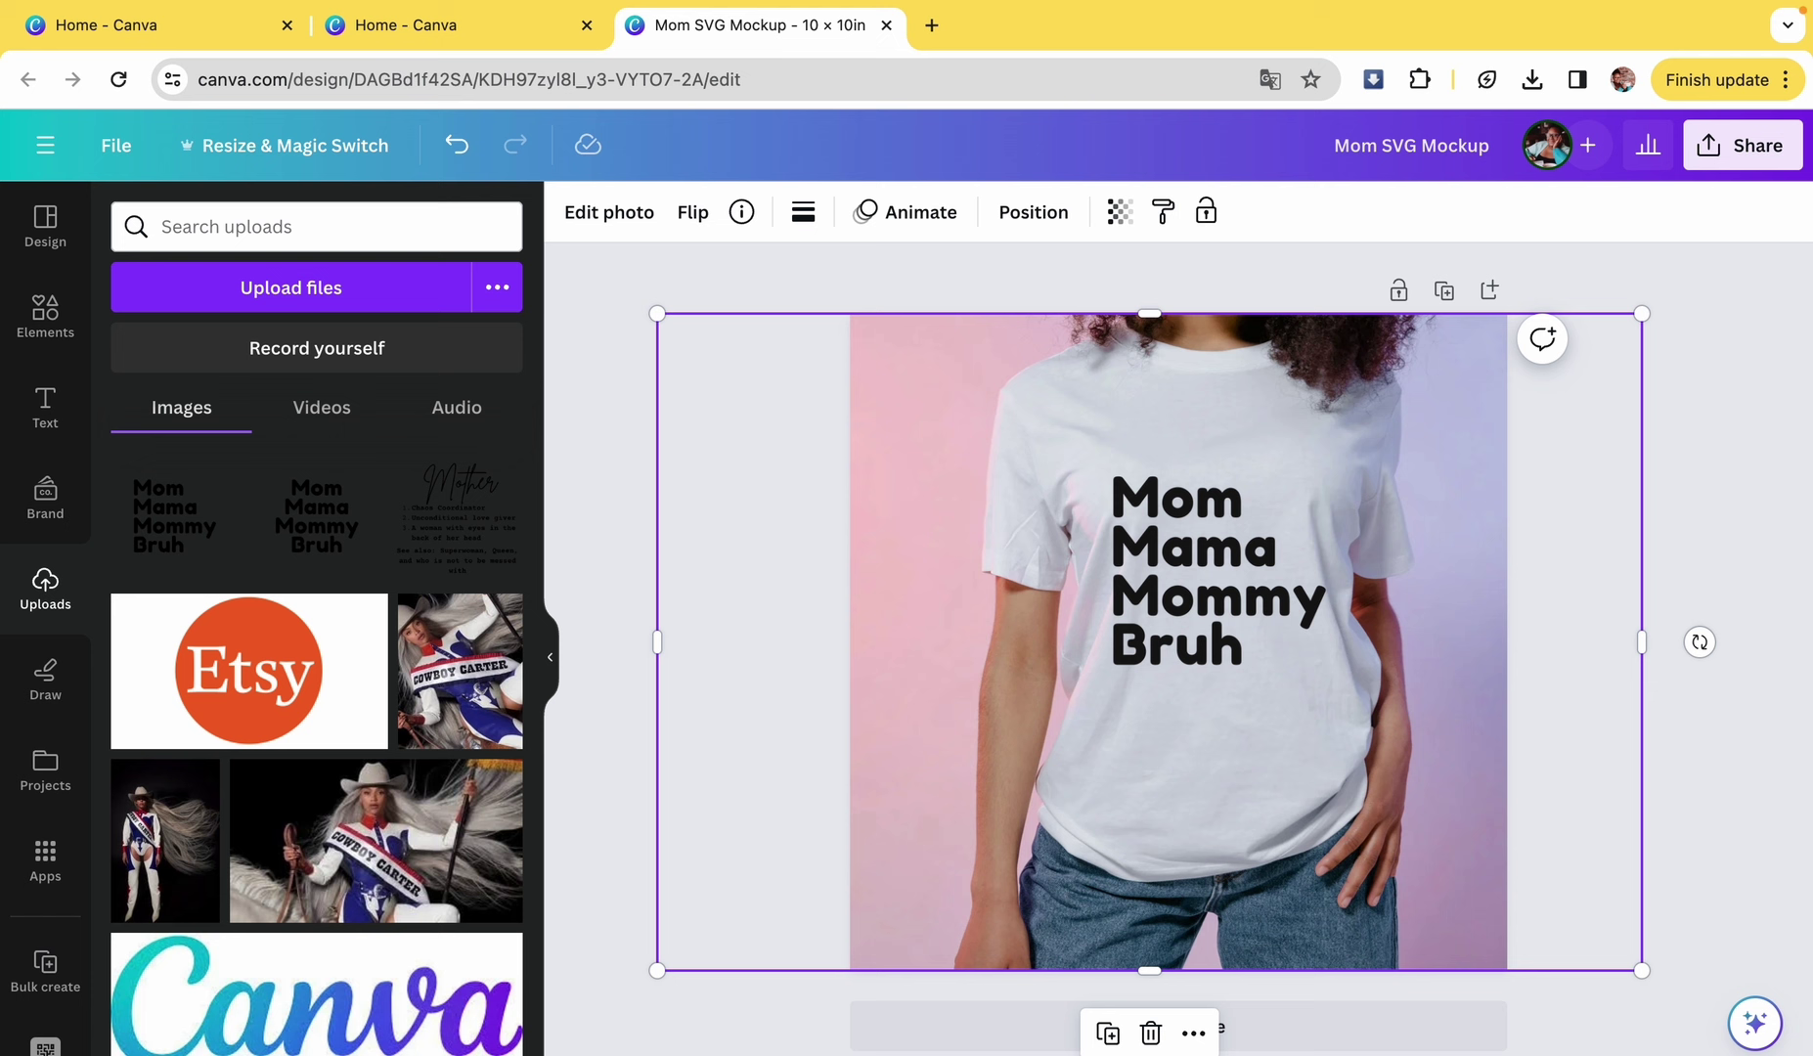
# - Download the T-shirt mockup as a PNG, Mom SVG Mockup.png
pyautogui.click(1786, 349)
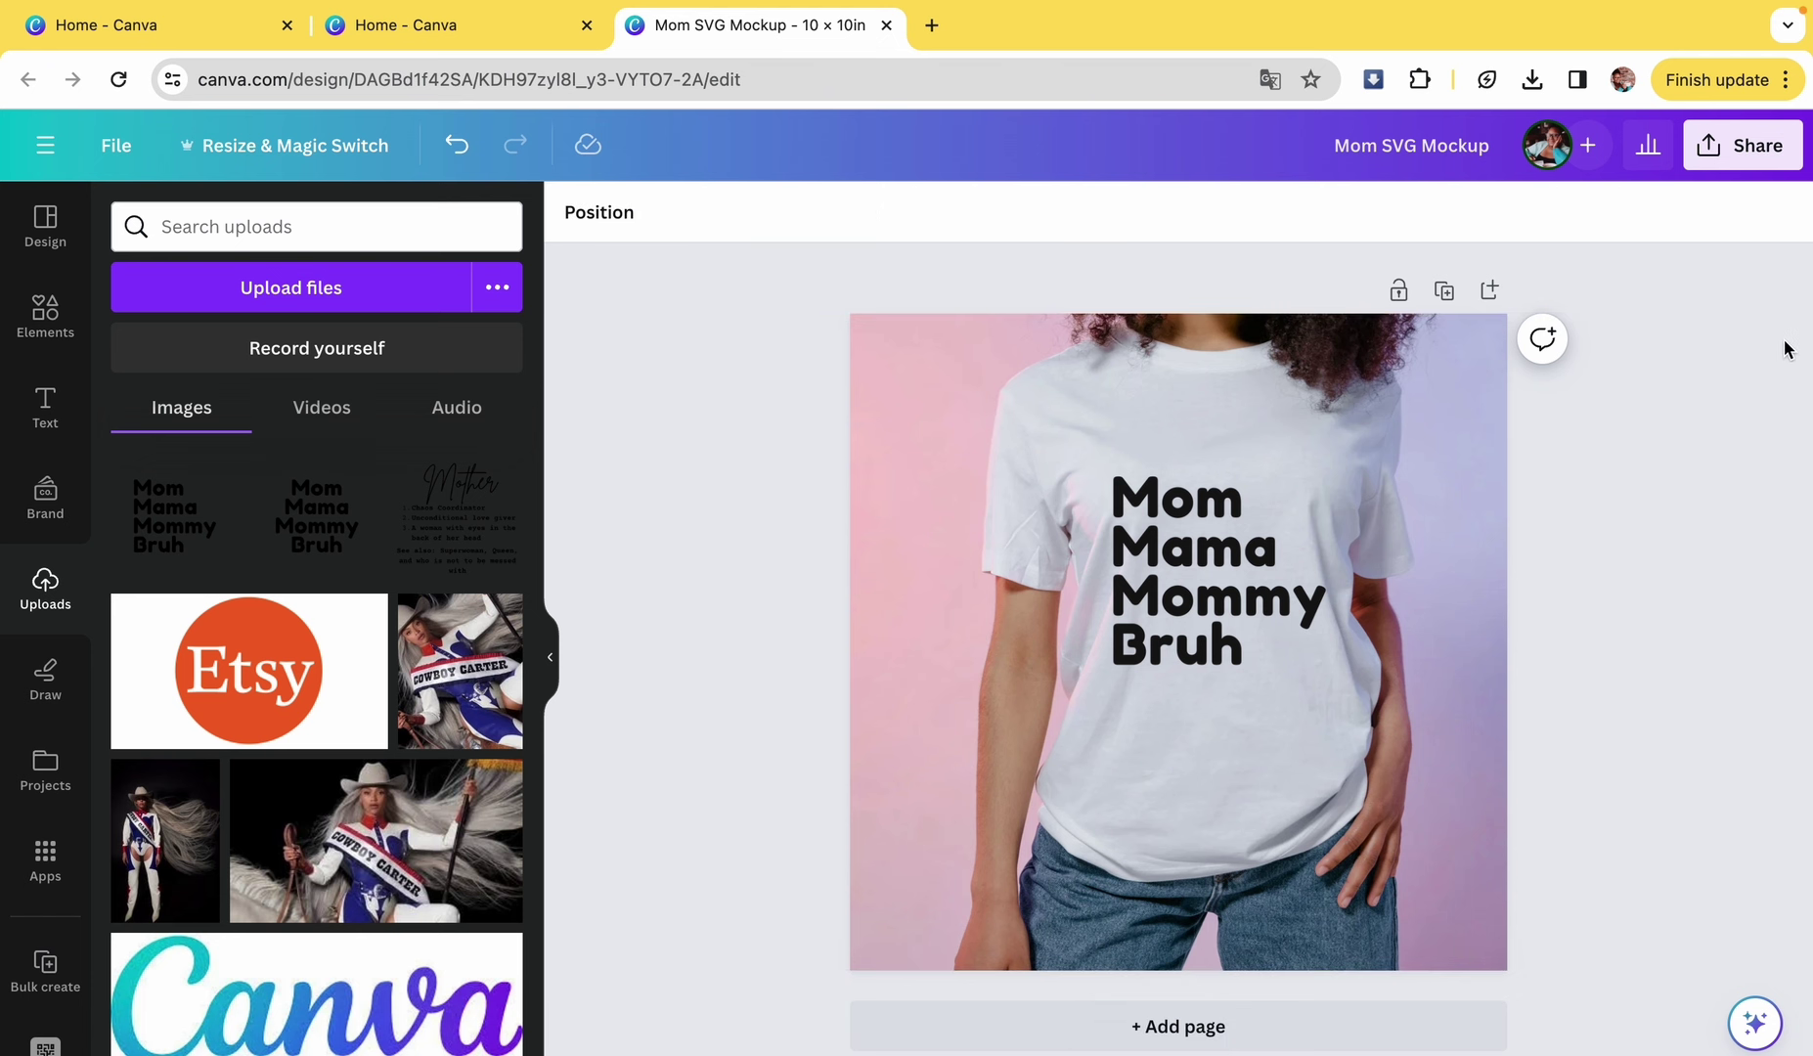
pyautogui.click(1733, 172)
pyautogui.click(1437, 787)
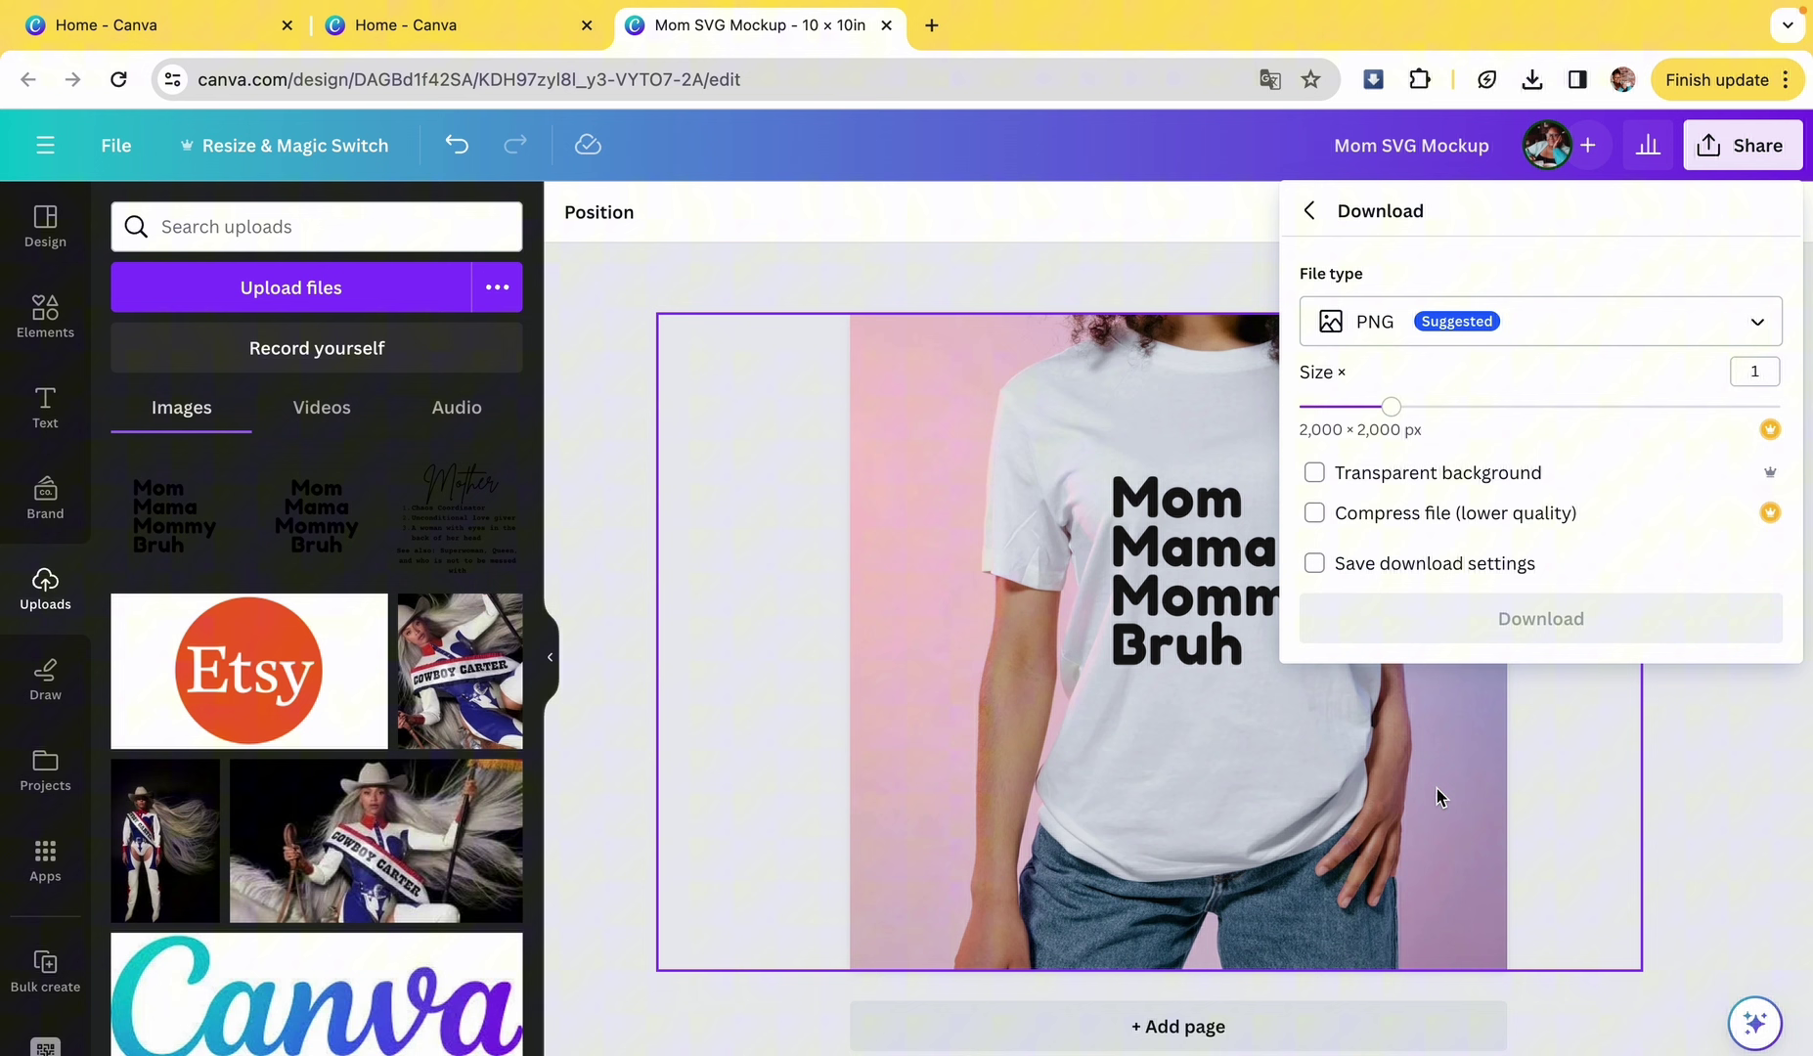
pyautogui.click(1481, 634)
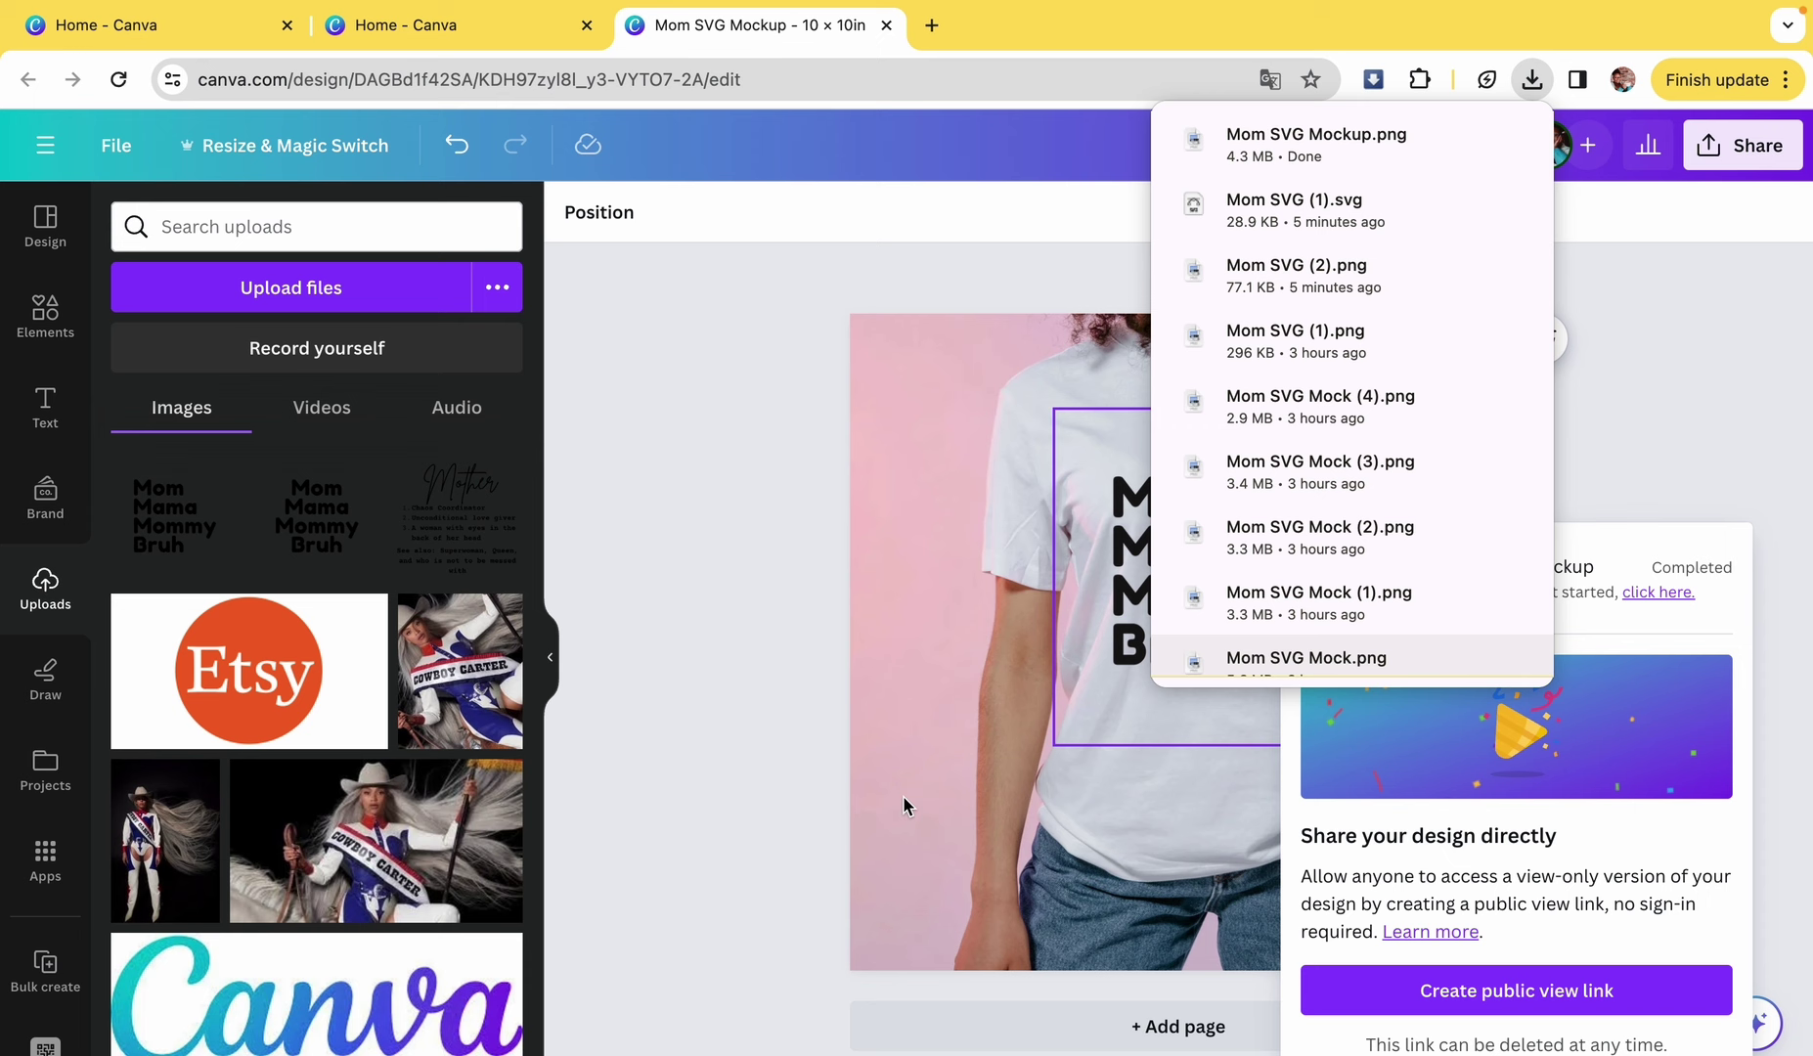
pyautogui.scroll(-1, 45, 626)
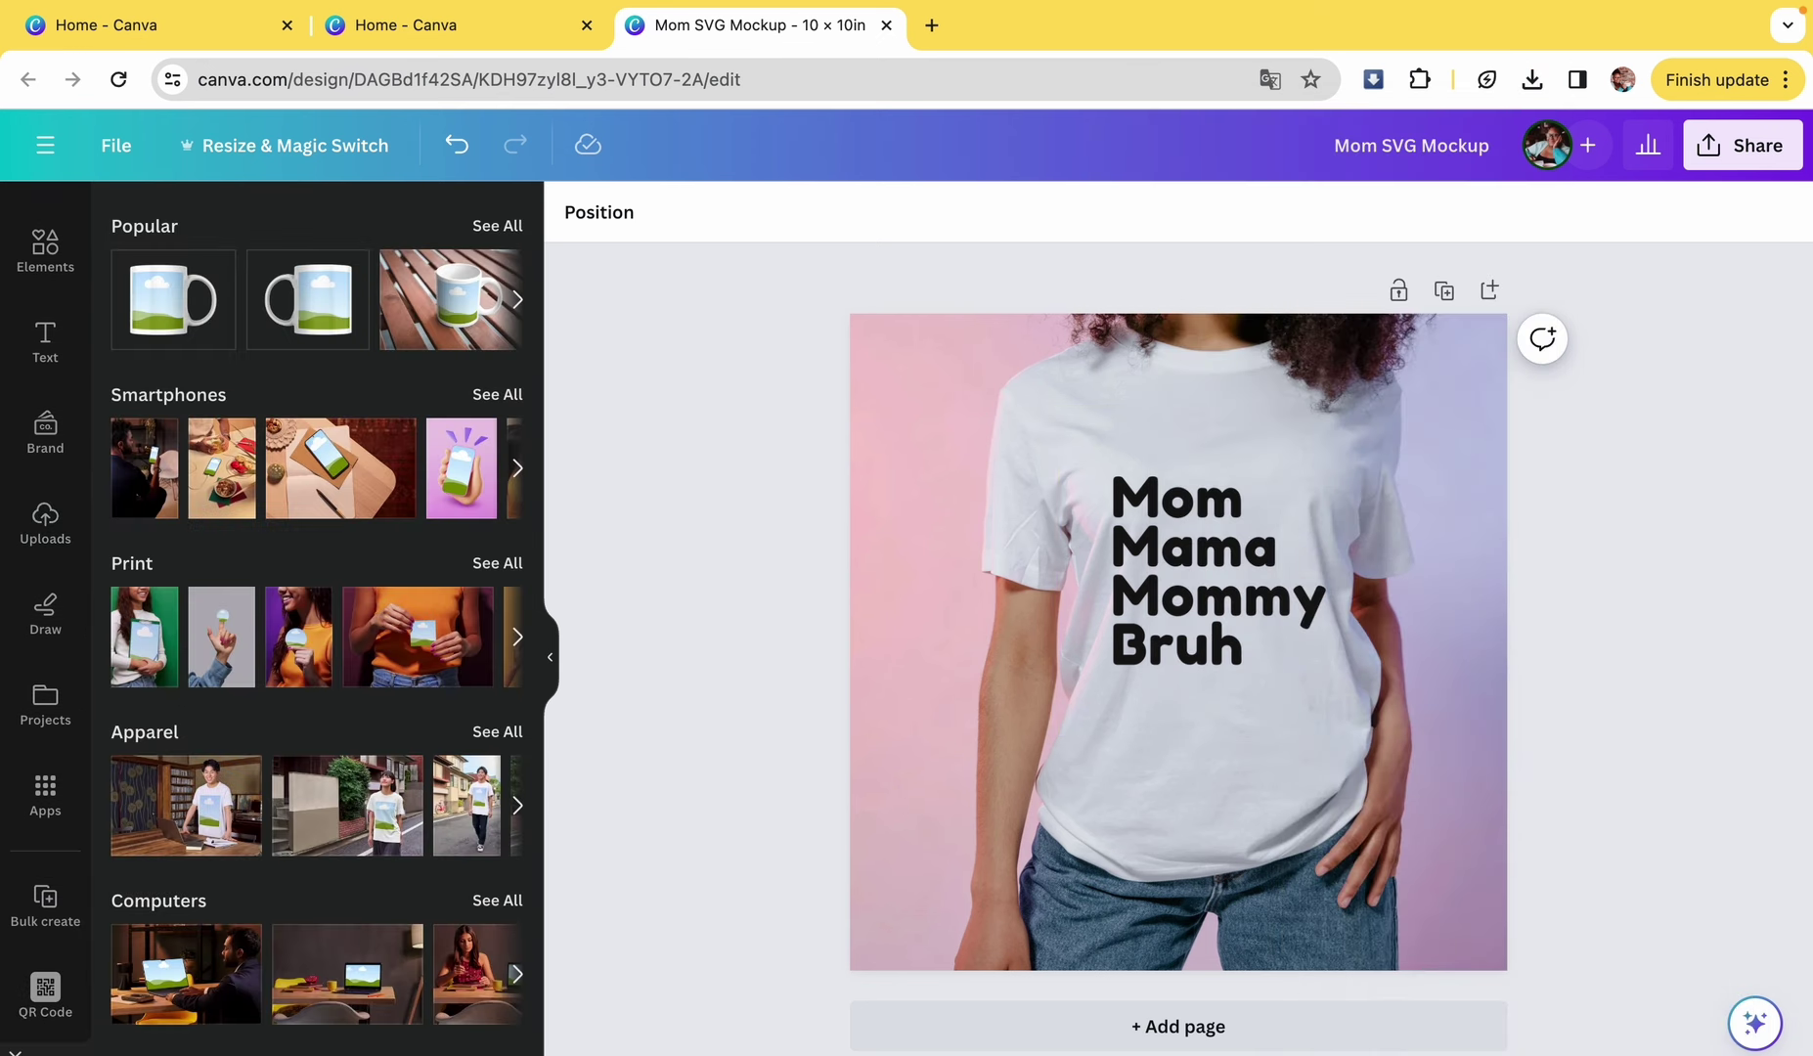
# - Swap the shirt photo for the mug-on-table mockup, enlarged to cover the page with the mug centred
pyautogui.click(905, 404)
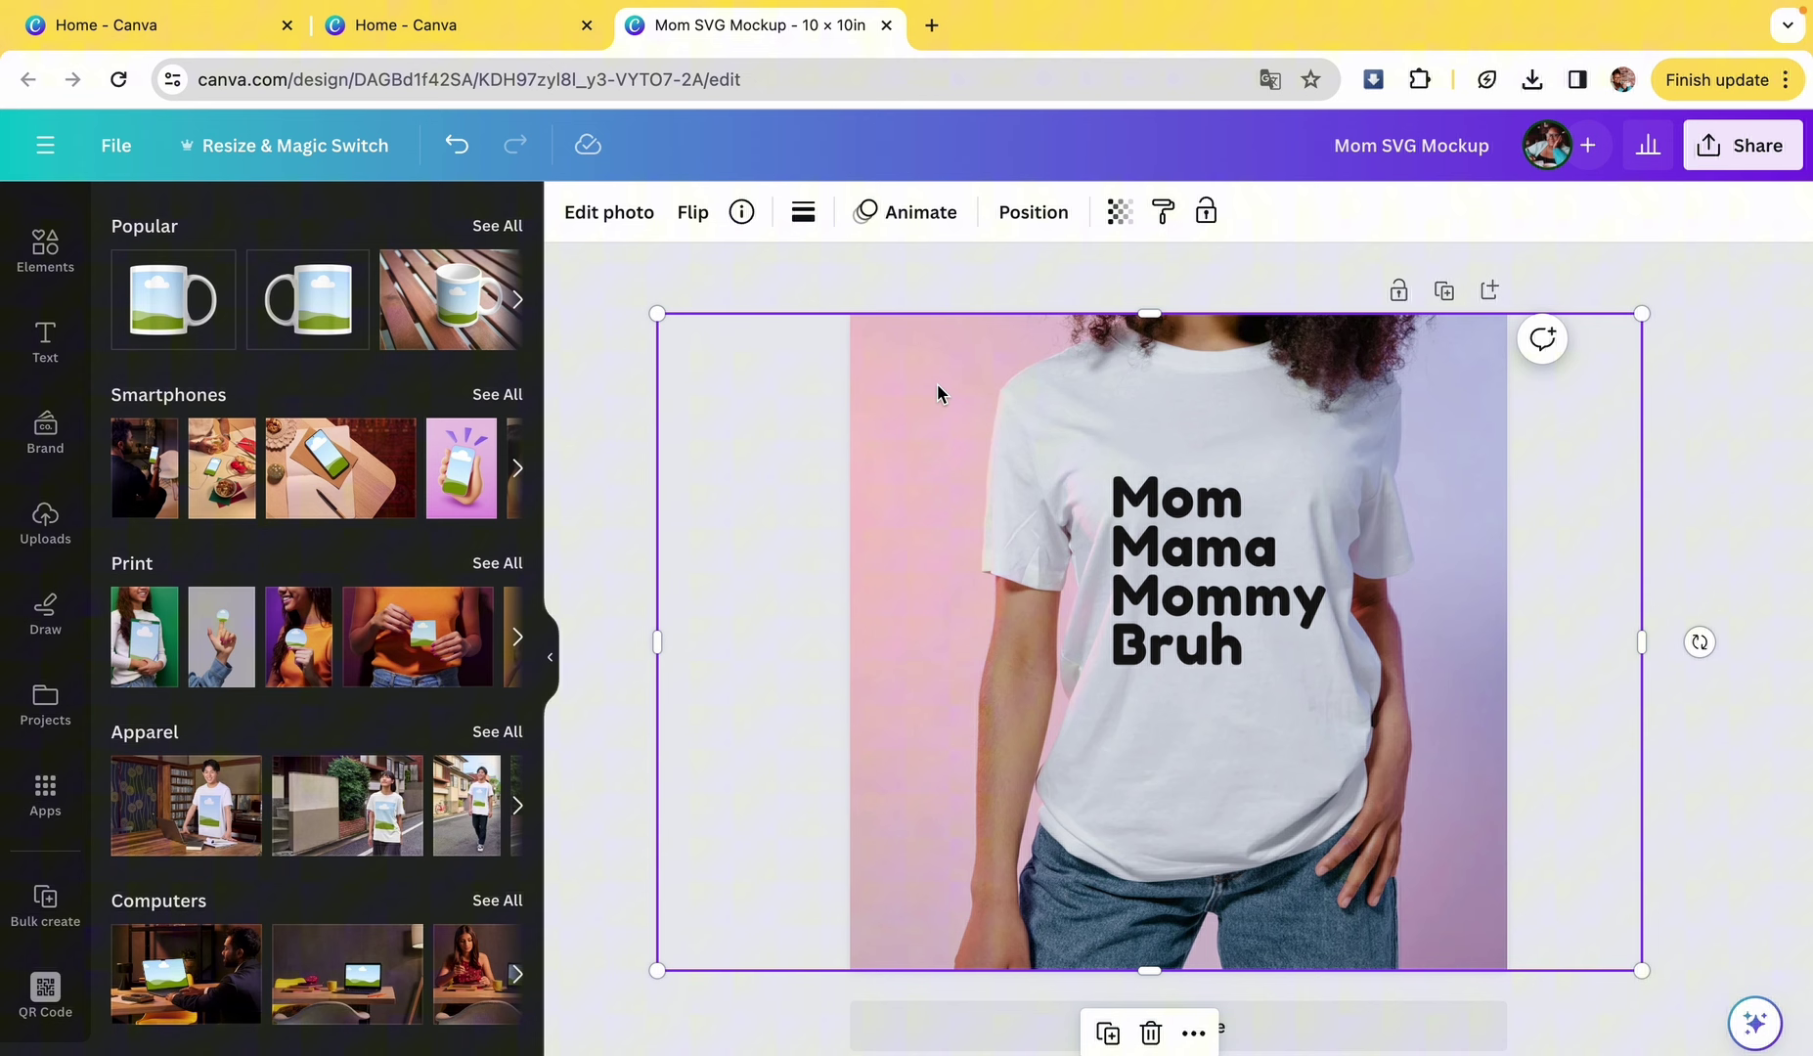
pyautogui.press('Delete')
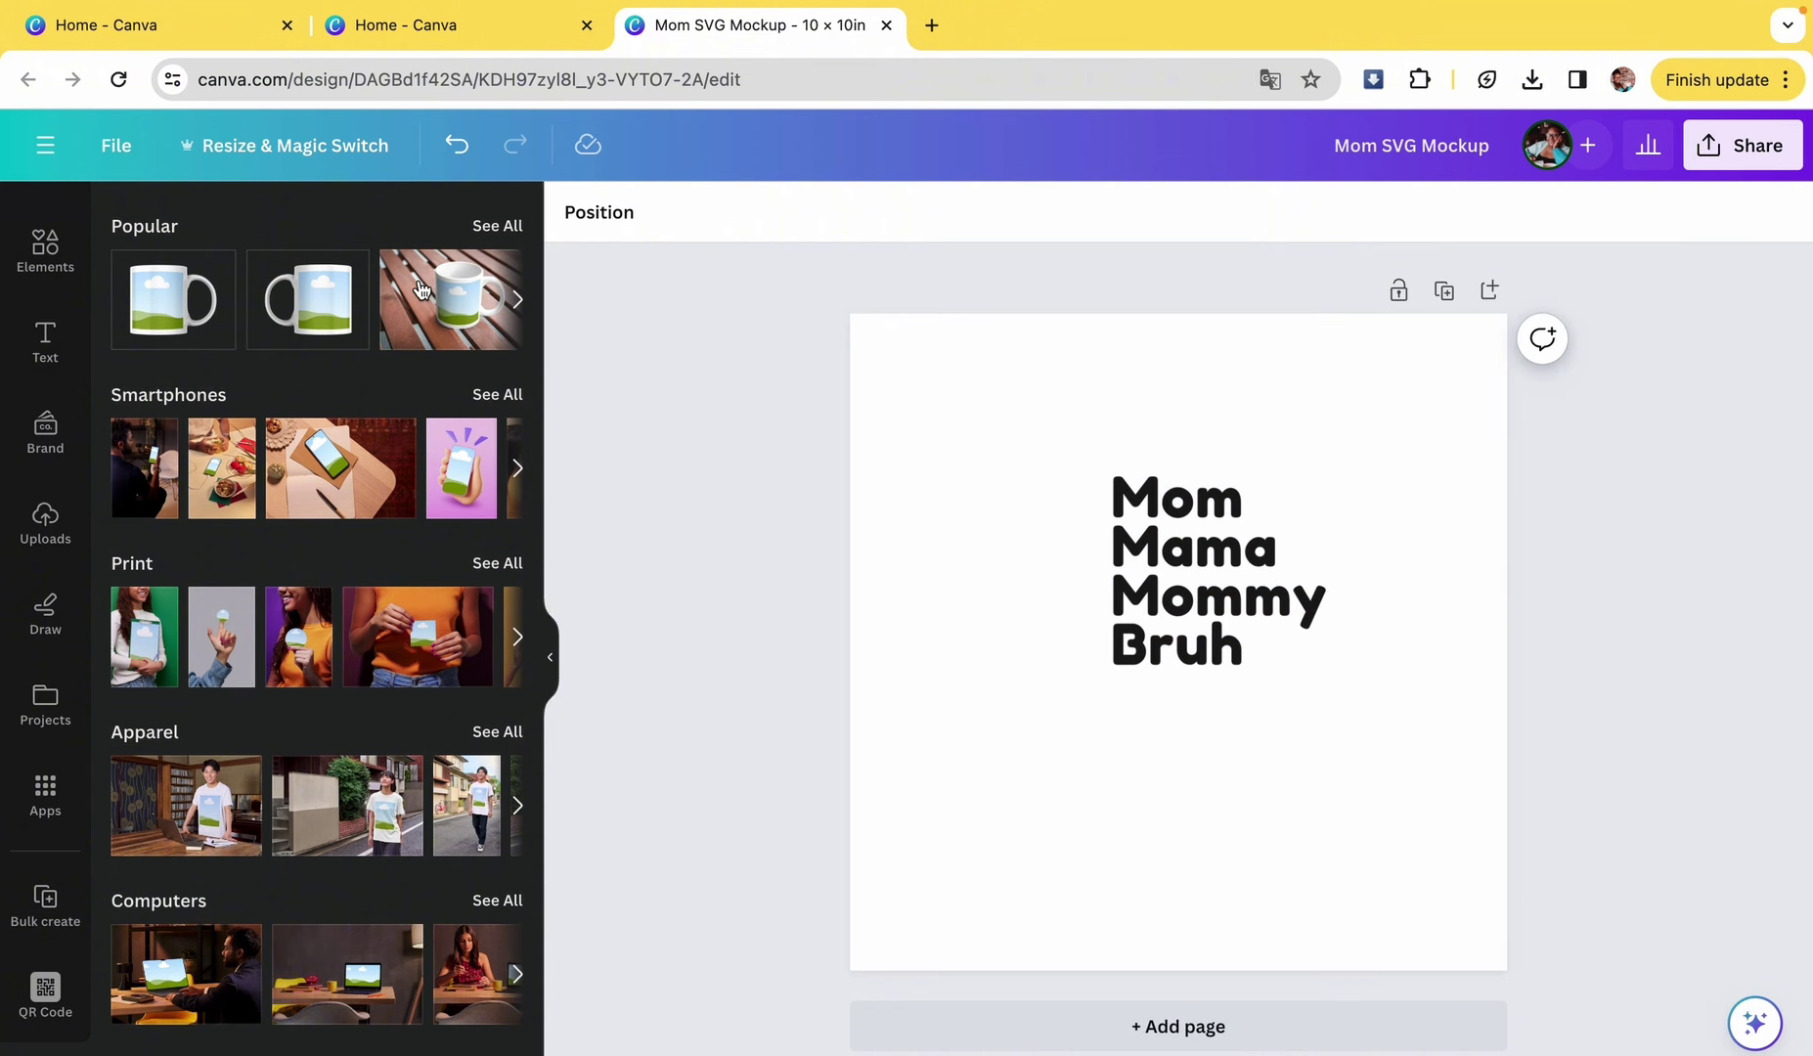
pyautogui.click(450, 299)
pyautogui.moveTo(1138, 625); pyautogui.dragTo(941, 391)
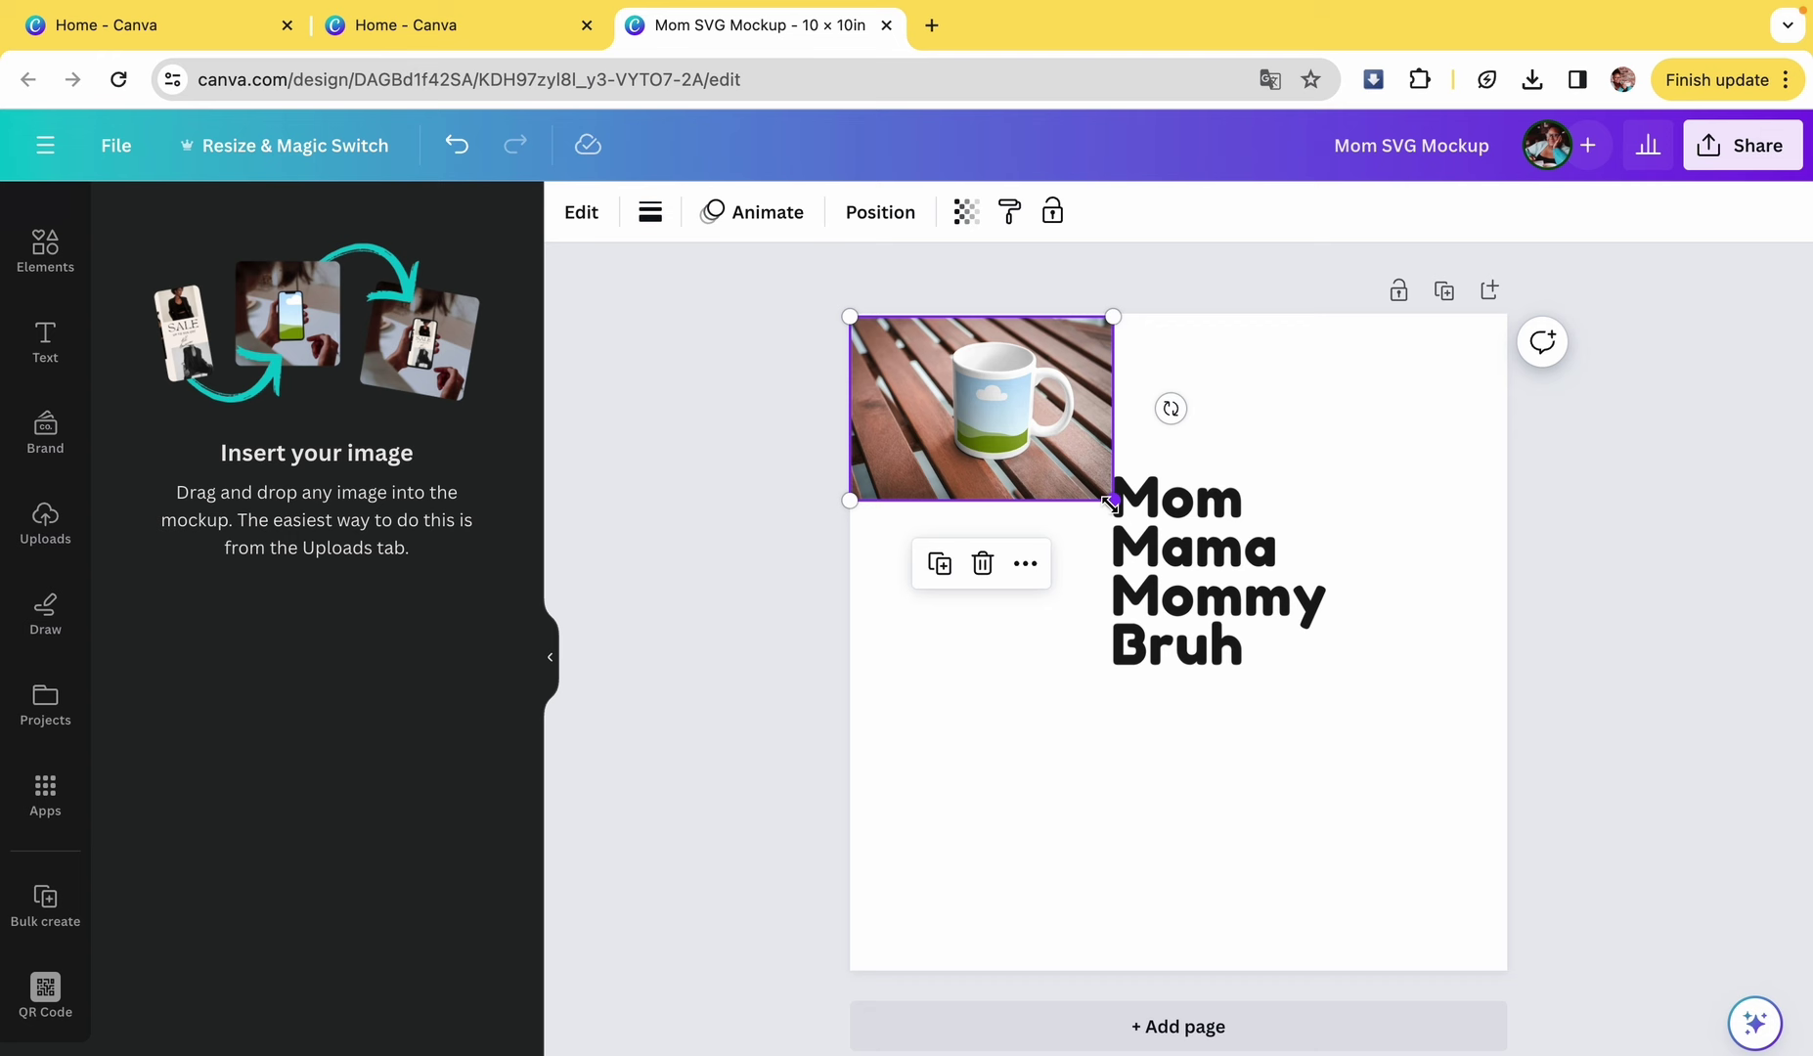
pyautogui.moveTo(1112, 500); pyautogui.dragTo(1760, 1037)
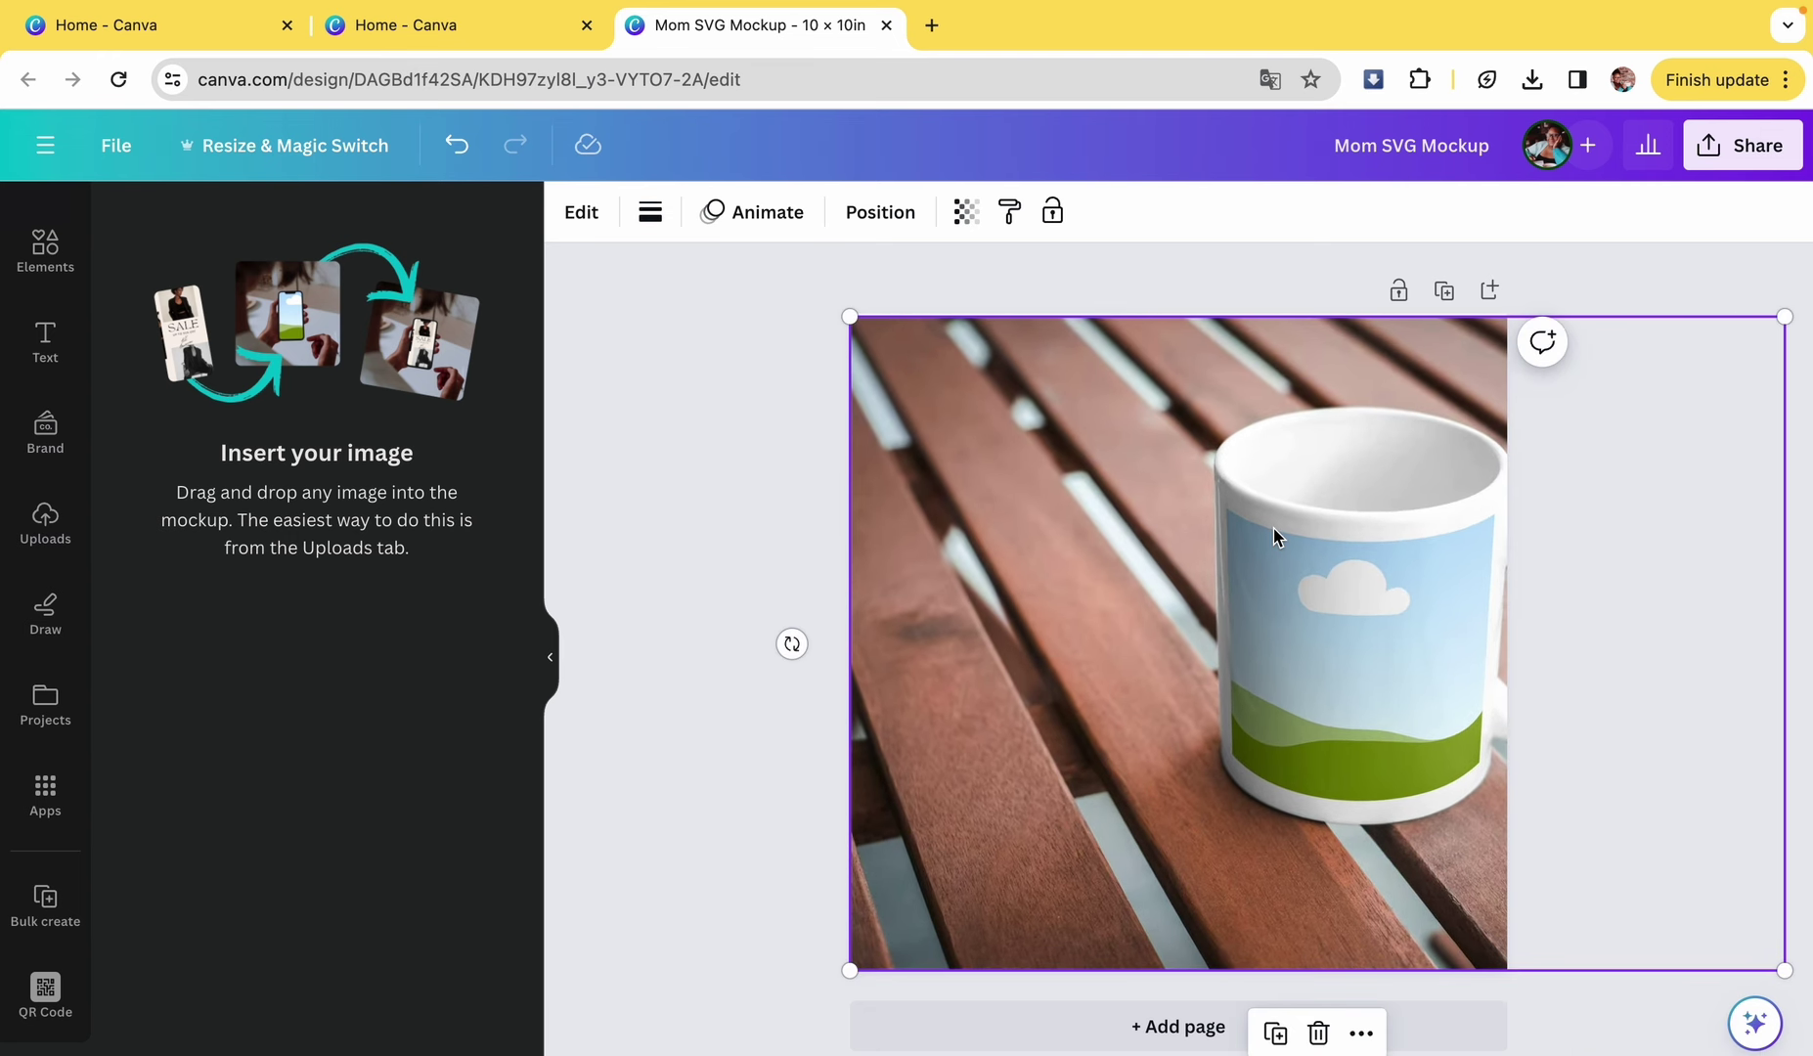
pyautogui.moveTo(1274, 535); pyautogui.dragTo(1109, 541)
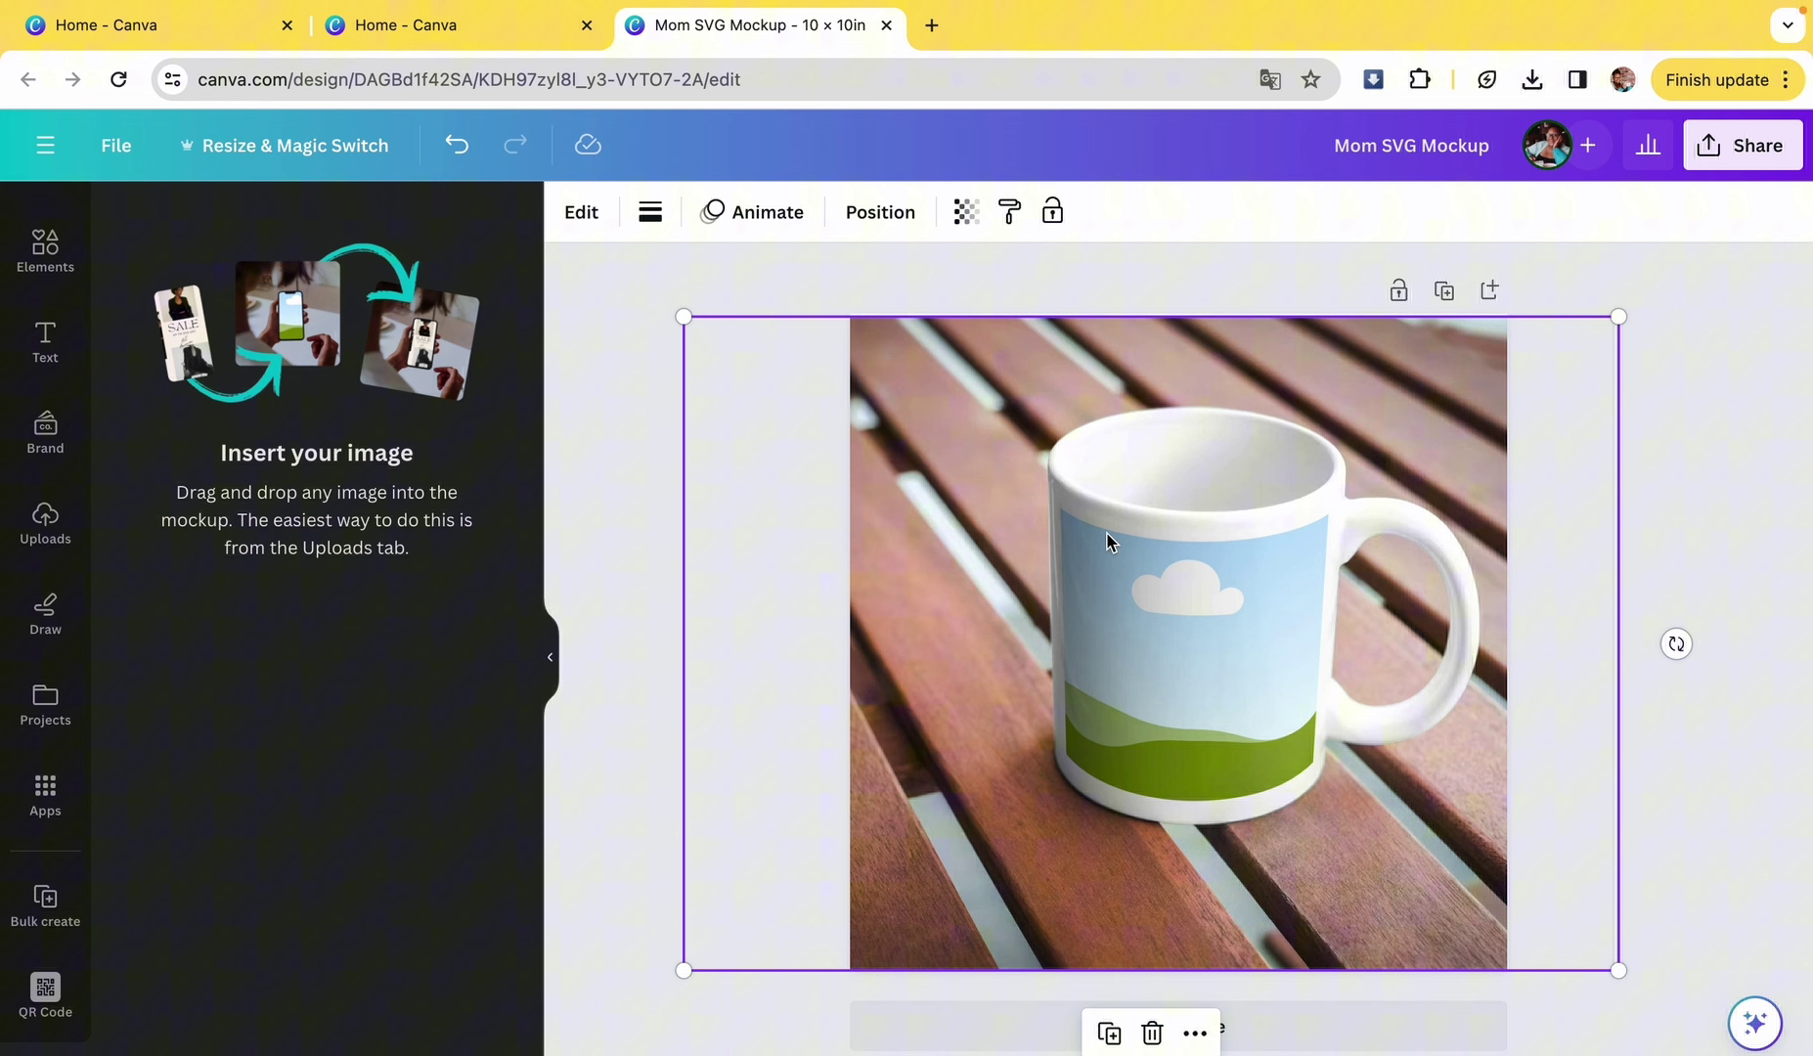
# - Put the Mom Mama Mommy Bruh graphic on the mug and download it as Mom SVG Mockup (1).png
pyautogui.click(876, 213)
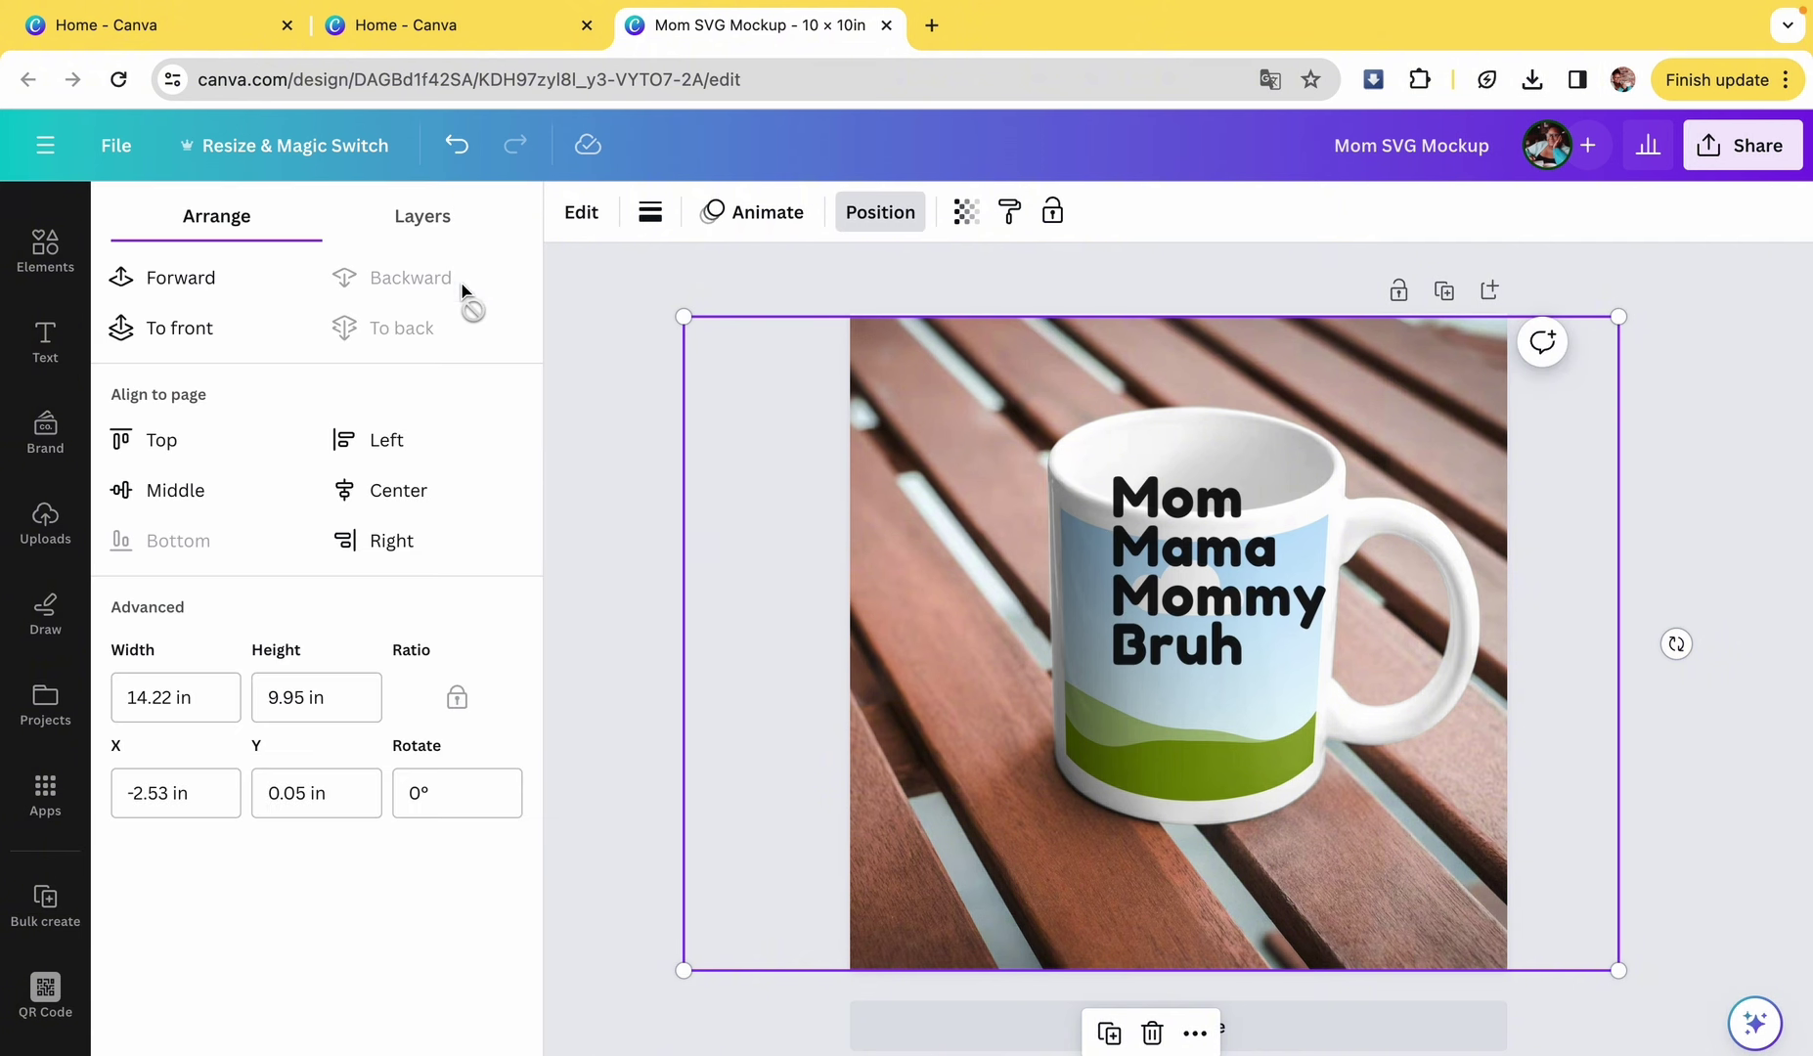
pyautogui.moveTo(1173, 636); pyautogui.dragTo(1167, 691)
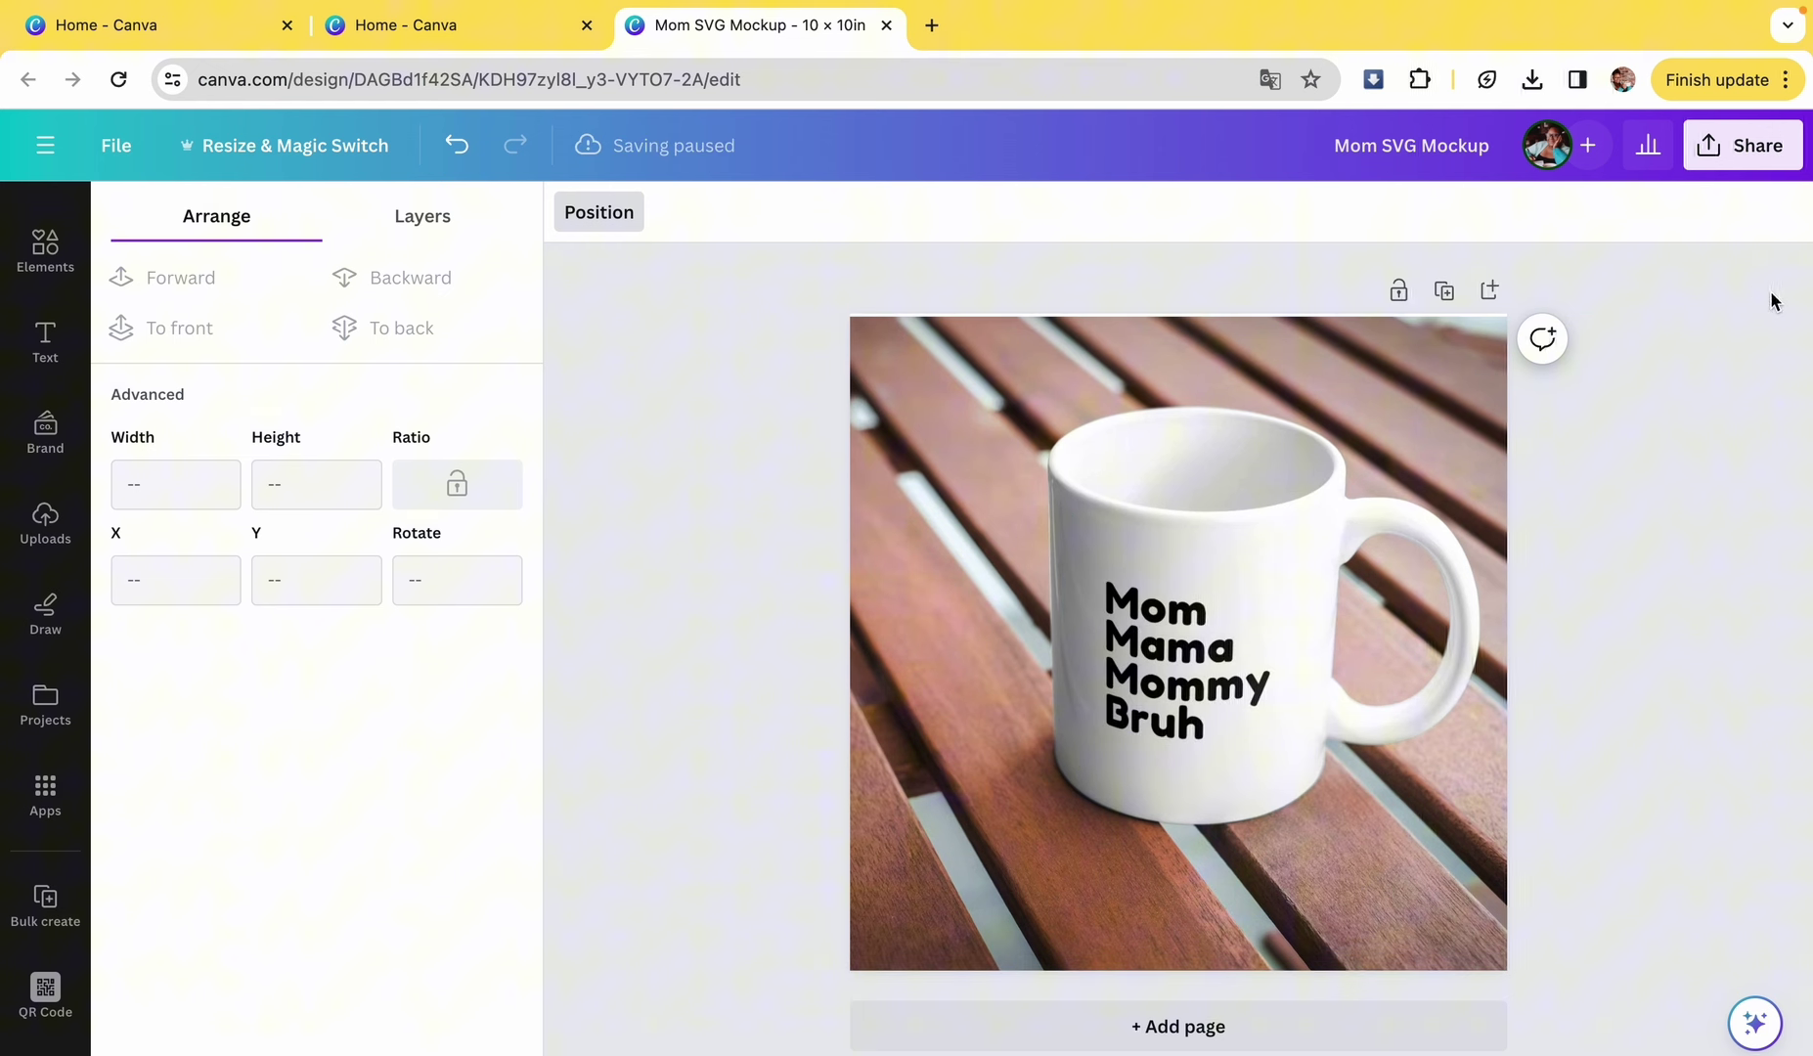
pyautogui.click(1750, 161)
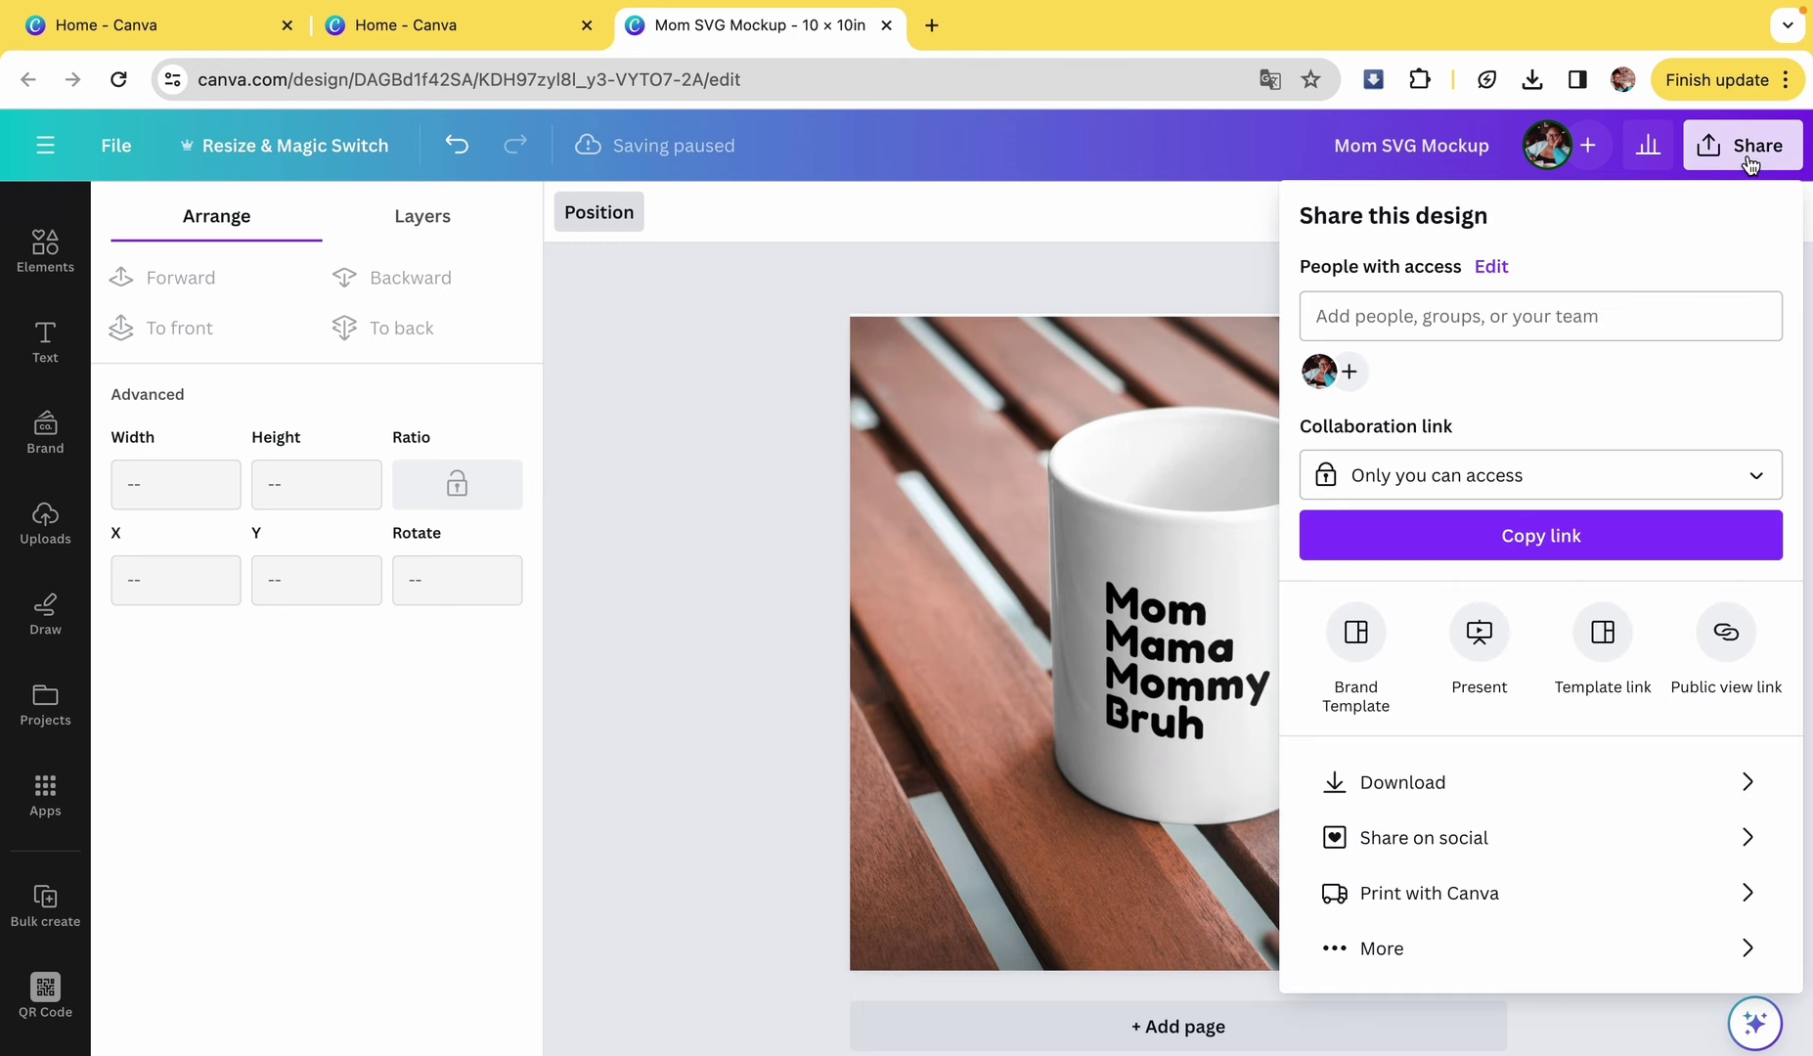
pyautogui.click(1416, 788)
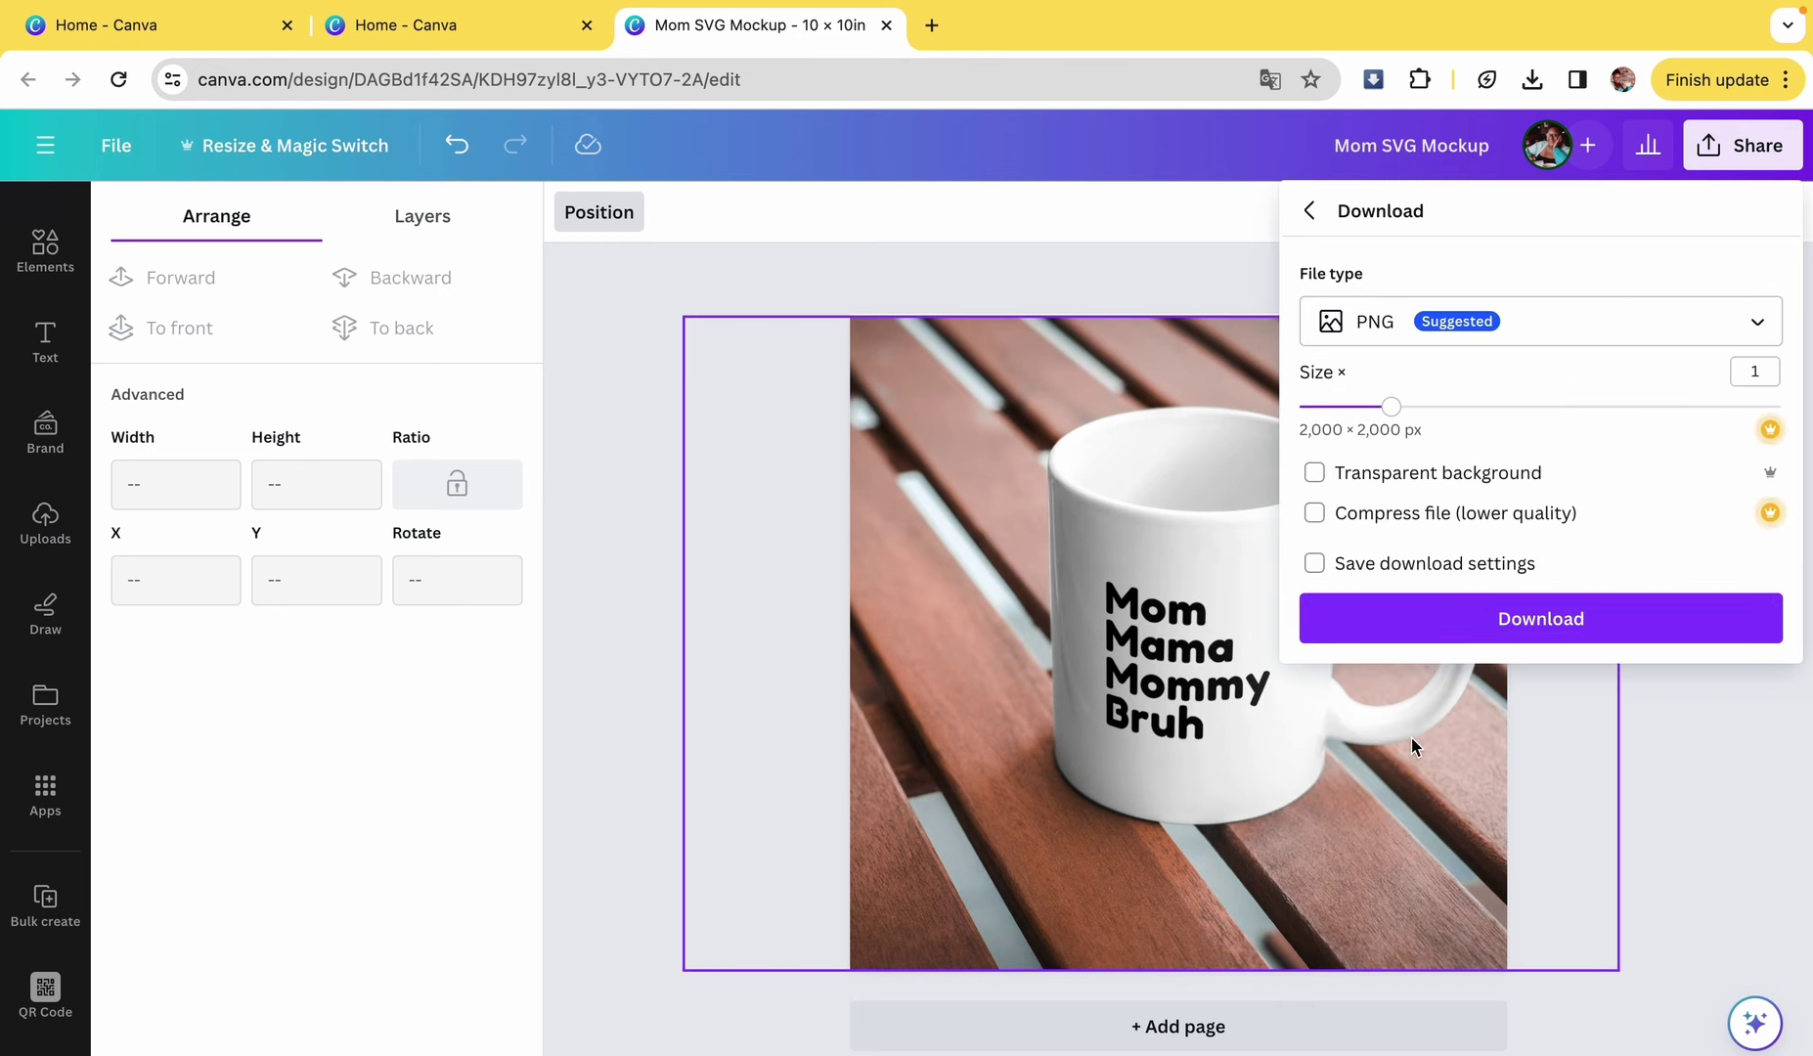
pyautogui.click(1453, 624)
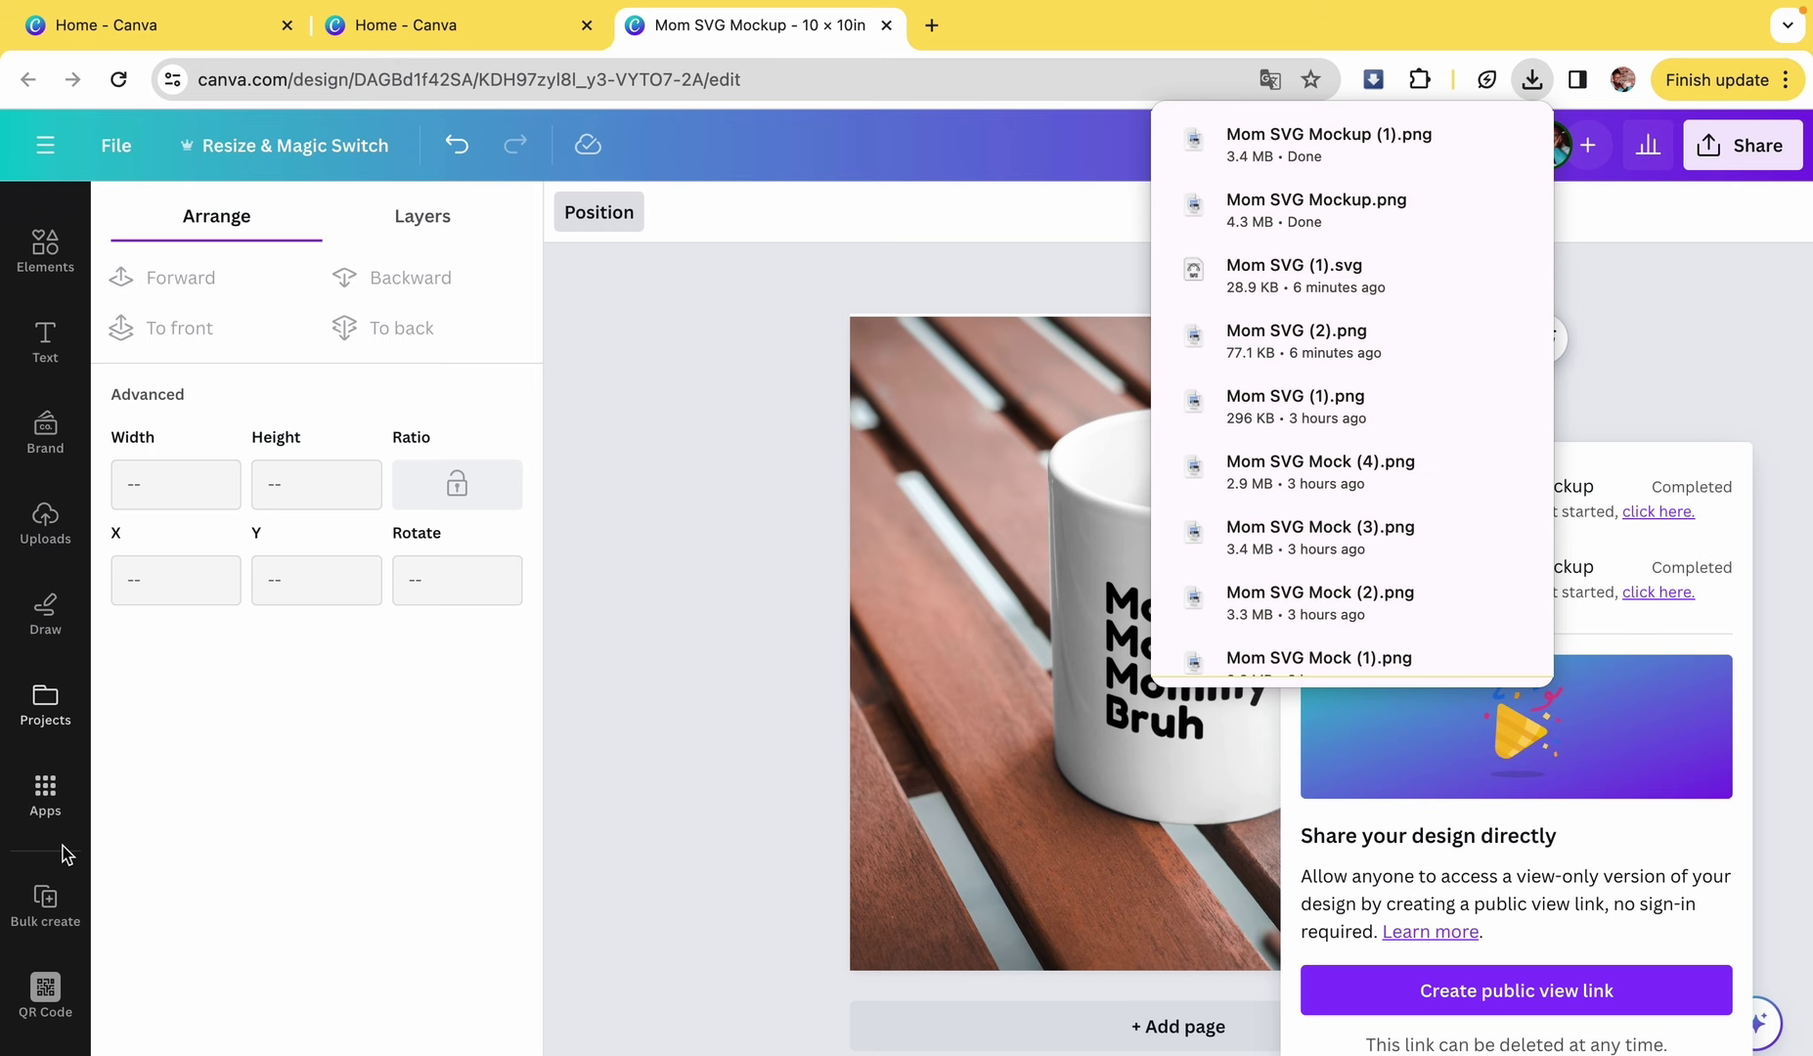
pyautogui.click(45, 909)
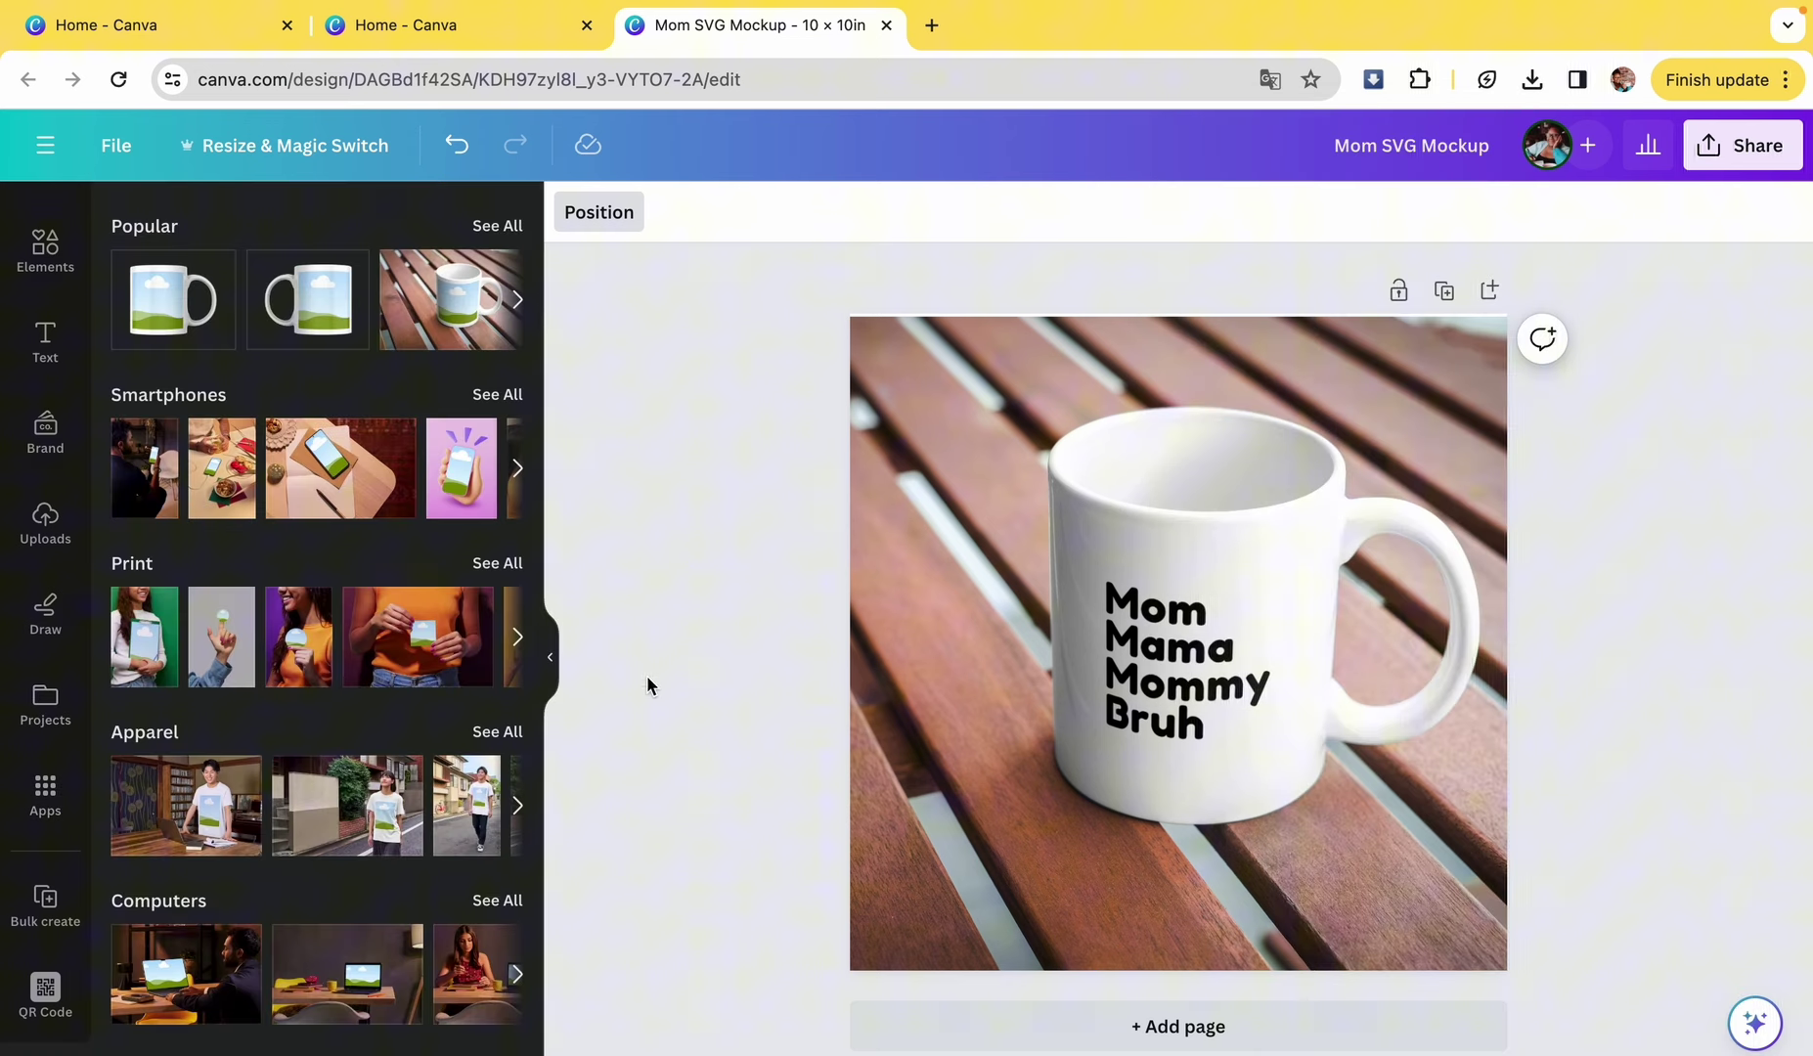
# - Replace the mug with the pink-background model T-shirt mockup, enlarged and centred on the page
pyautogui.click(1126, 345)
pyautogui.press('Delete')
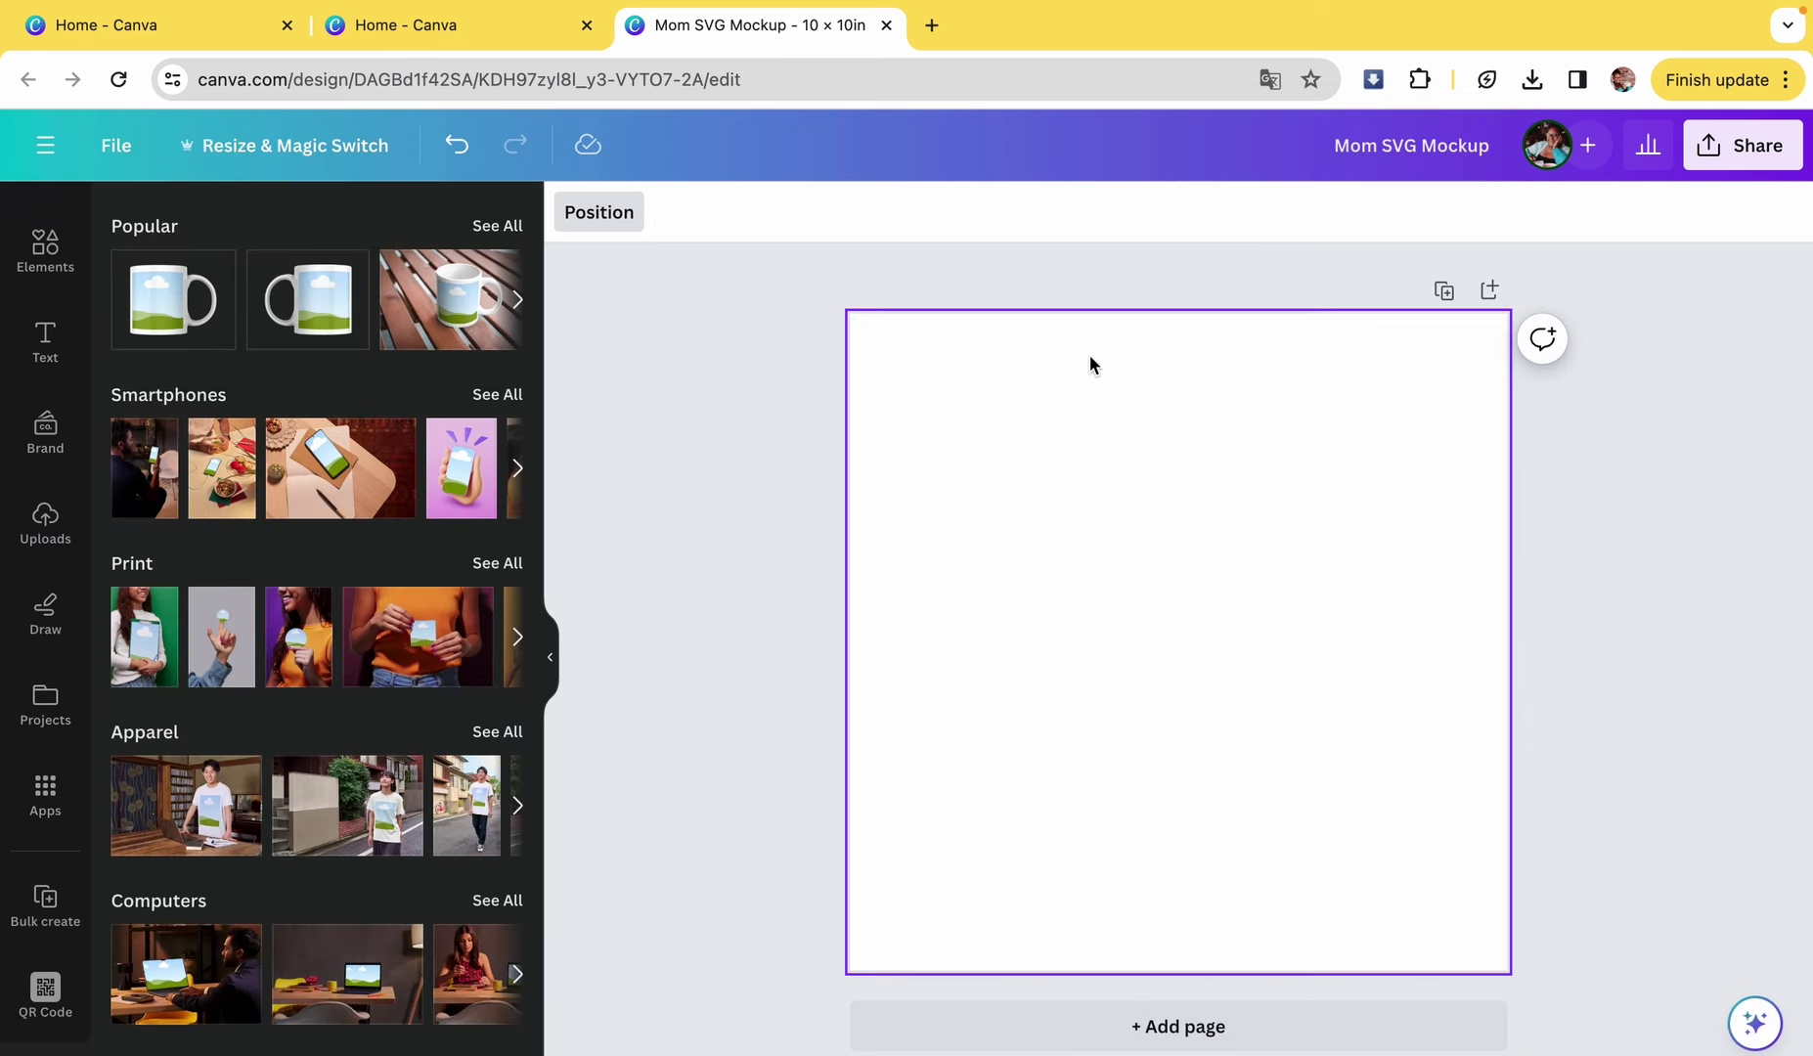
pyautogui.scroll(-2, 361, 667)
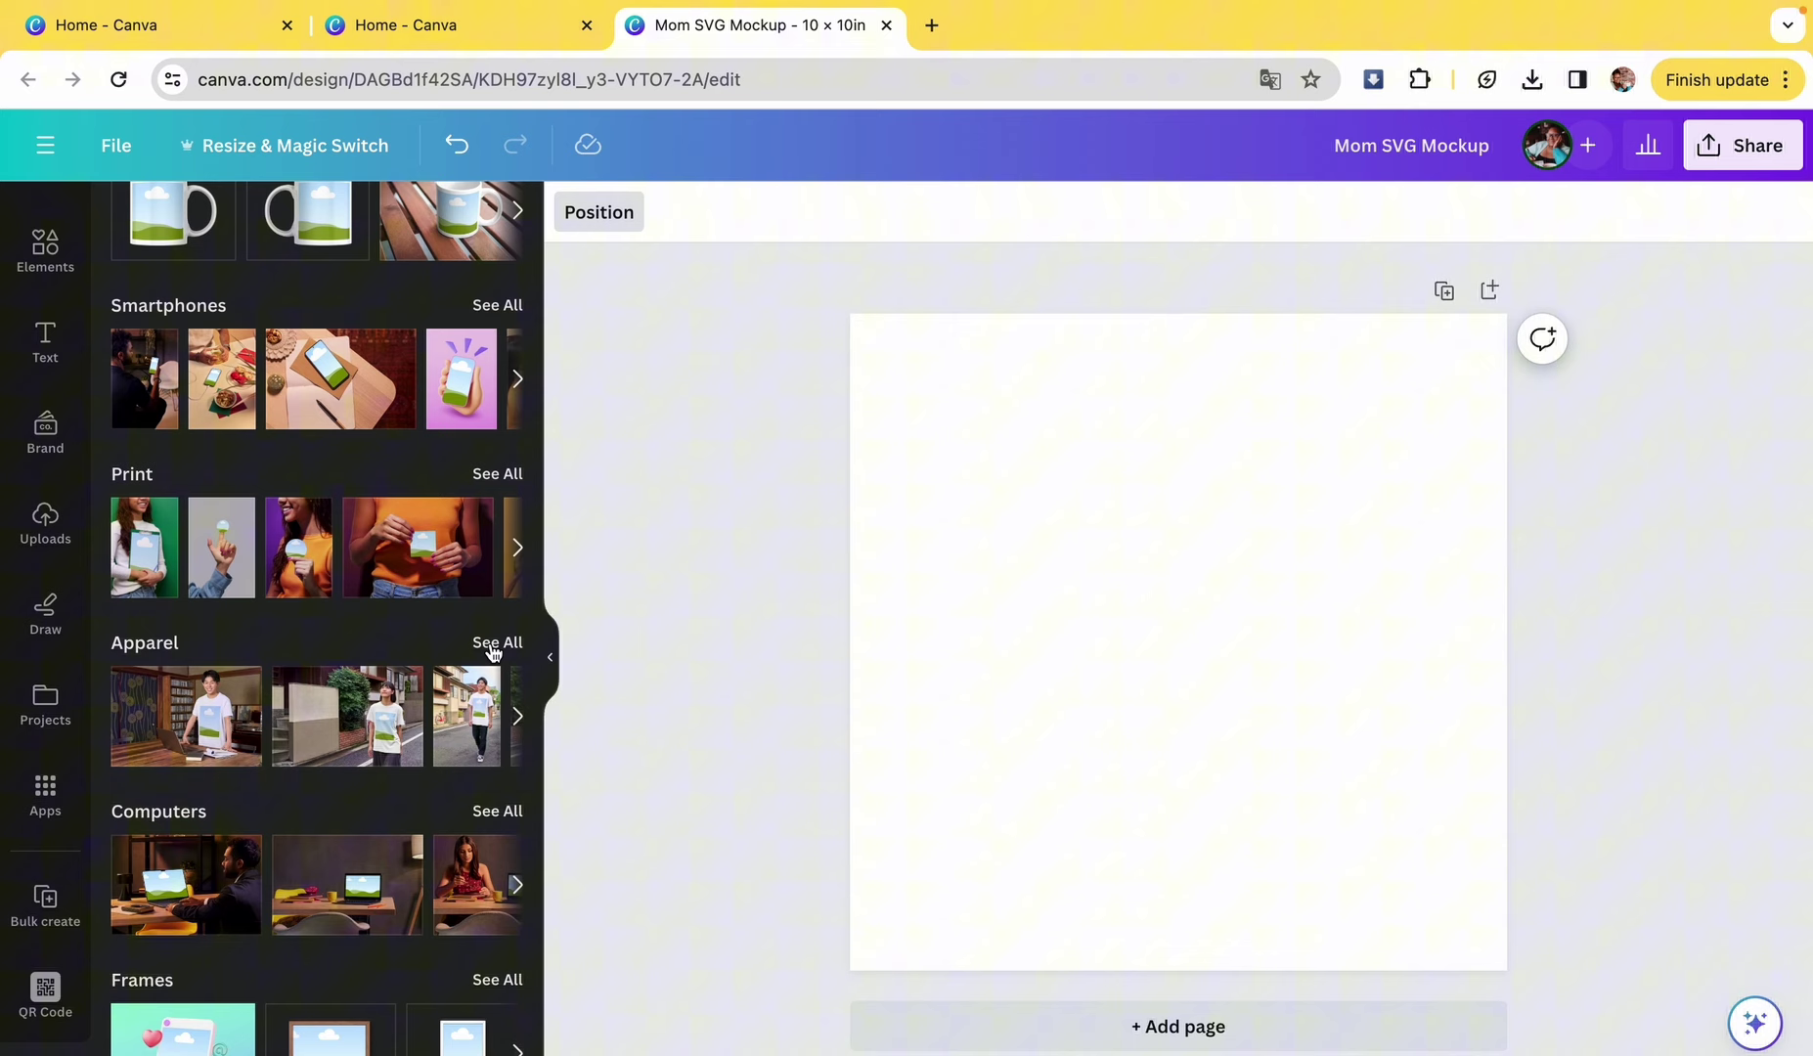
pyautogui.click(499, 647)
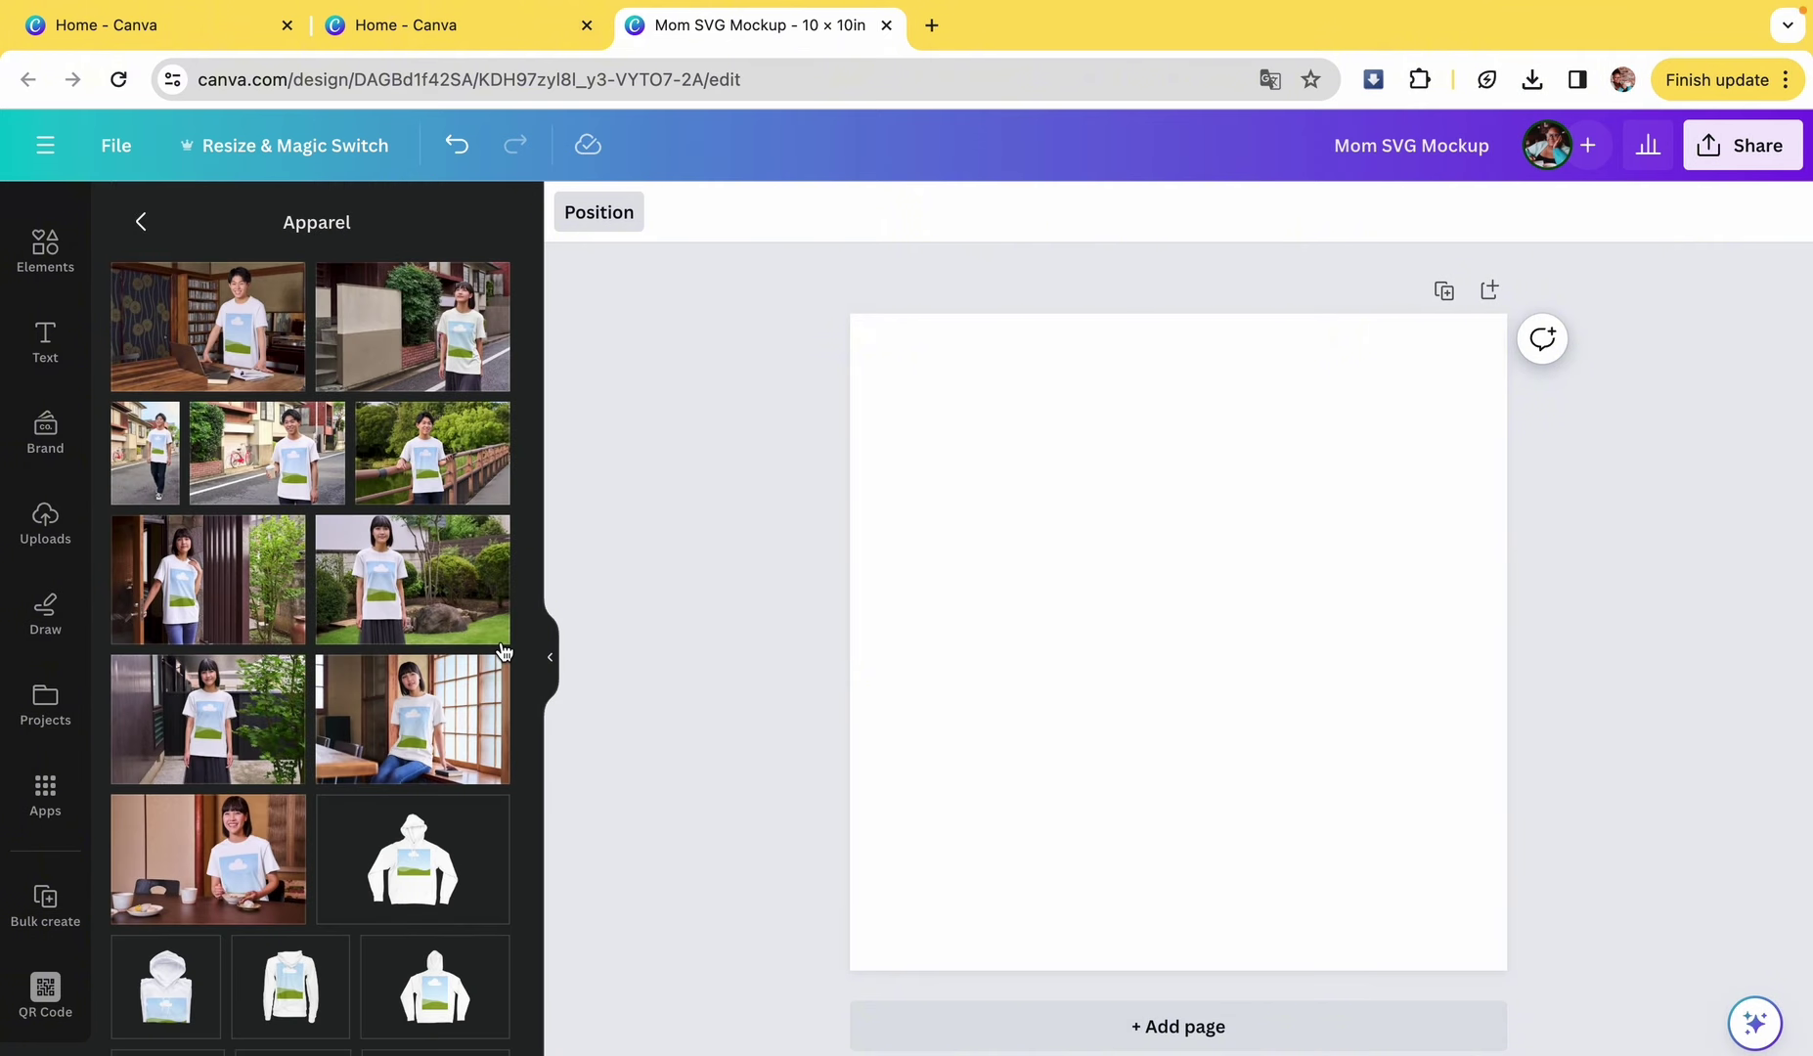
pyautogui.scroll(-6, 502, 650)
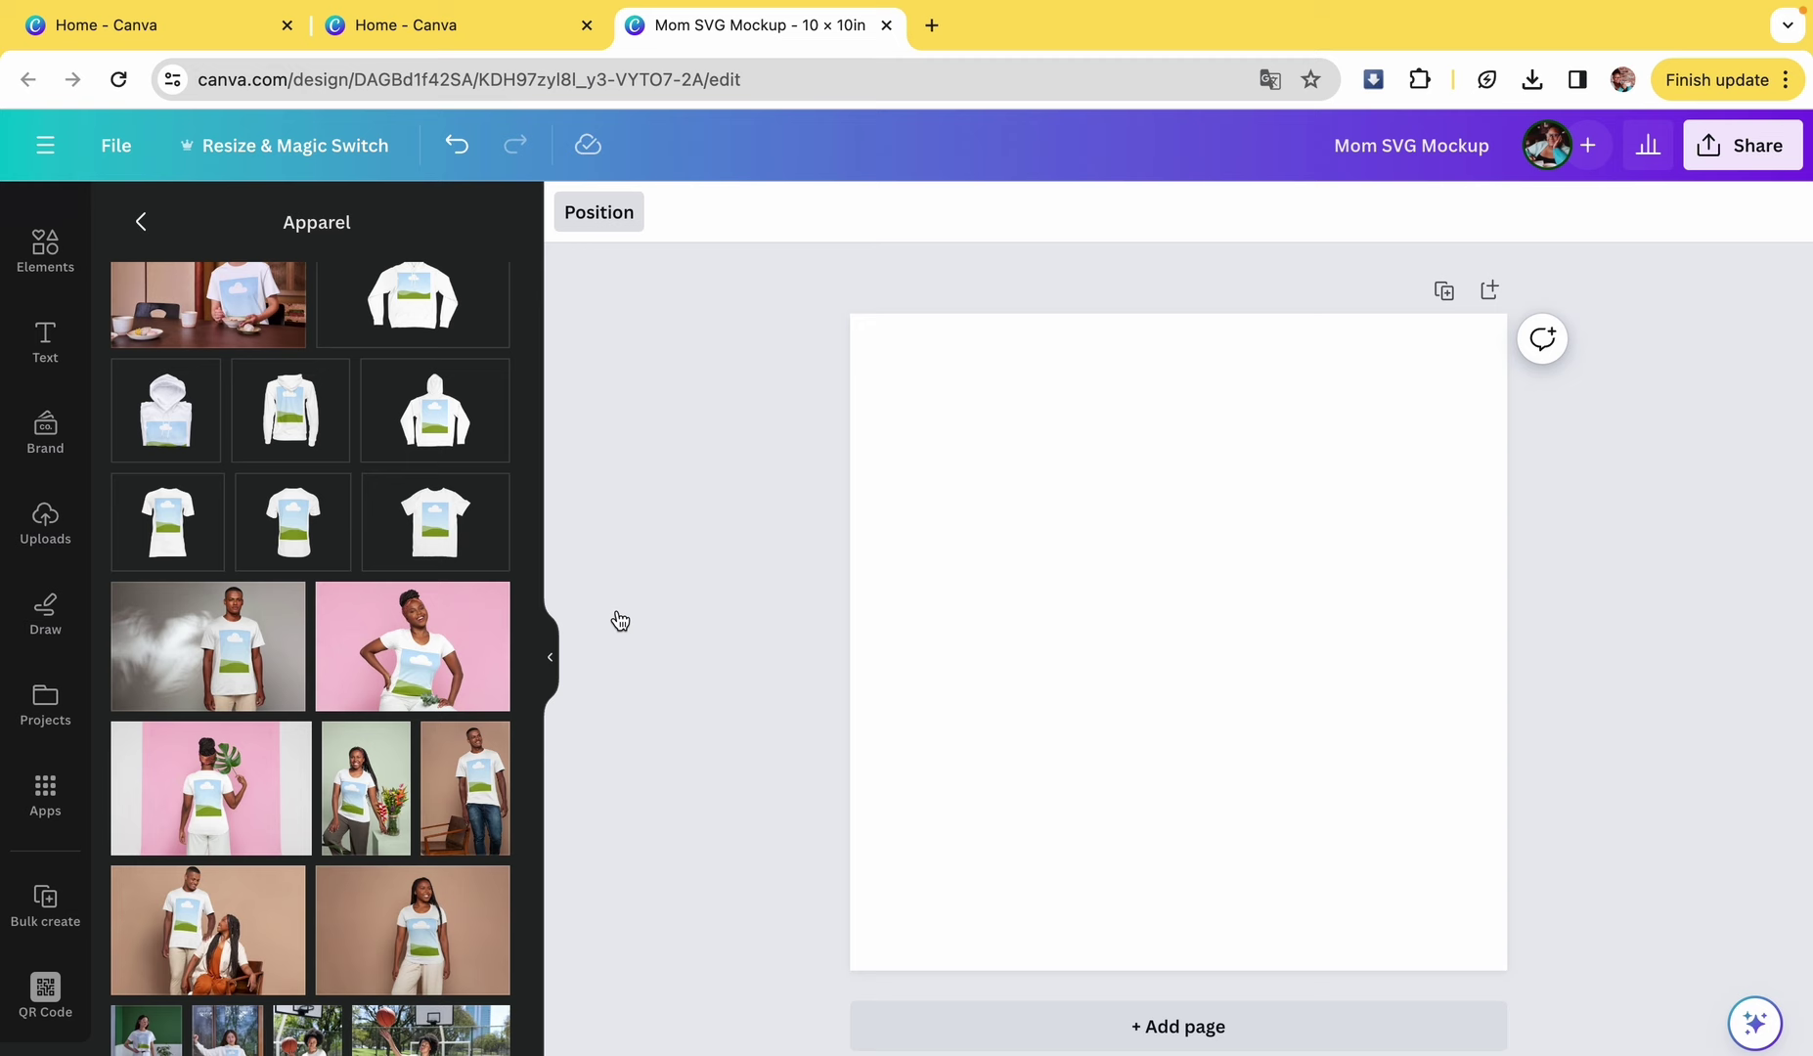
pyautogui.moveTo(1130, 620); pyautogui.dragTo(1042, 544)
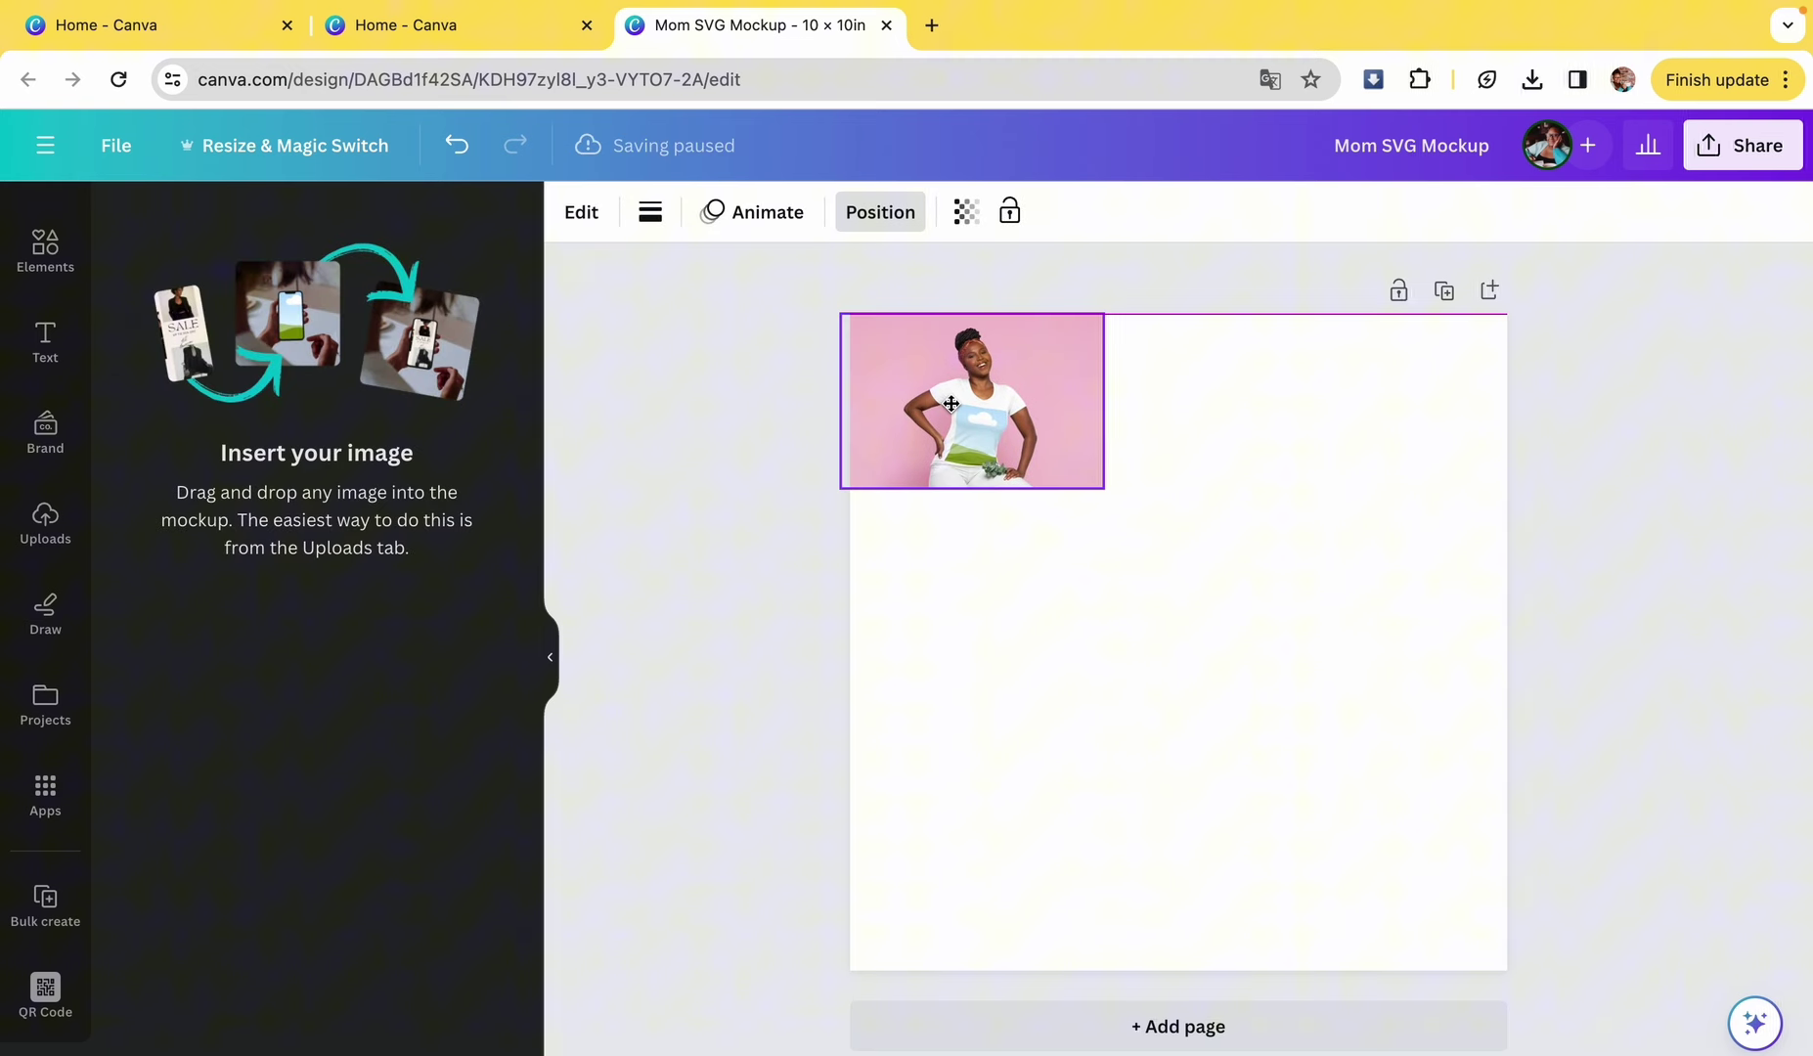
pyautogui.moveTo(950, 403); pyautogui.dragTo(960, 404)
pyautogui.moveTo(1107, 488); pyautogui.dragTo(1760, 1055)
pyautogui.moveTo(1323, 673); pyautogui.dragTo(1164, 684)
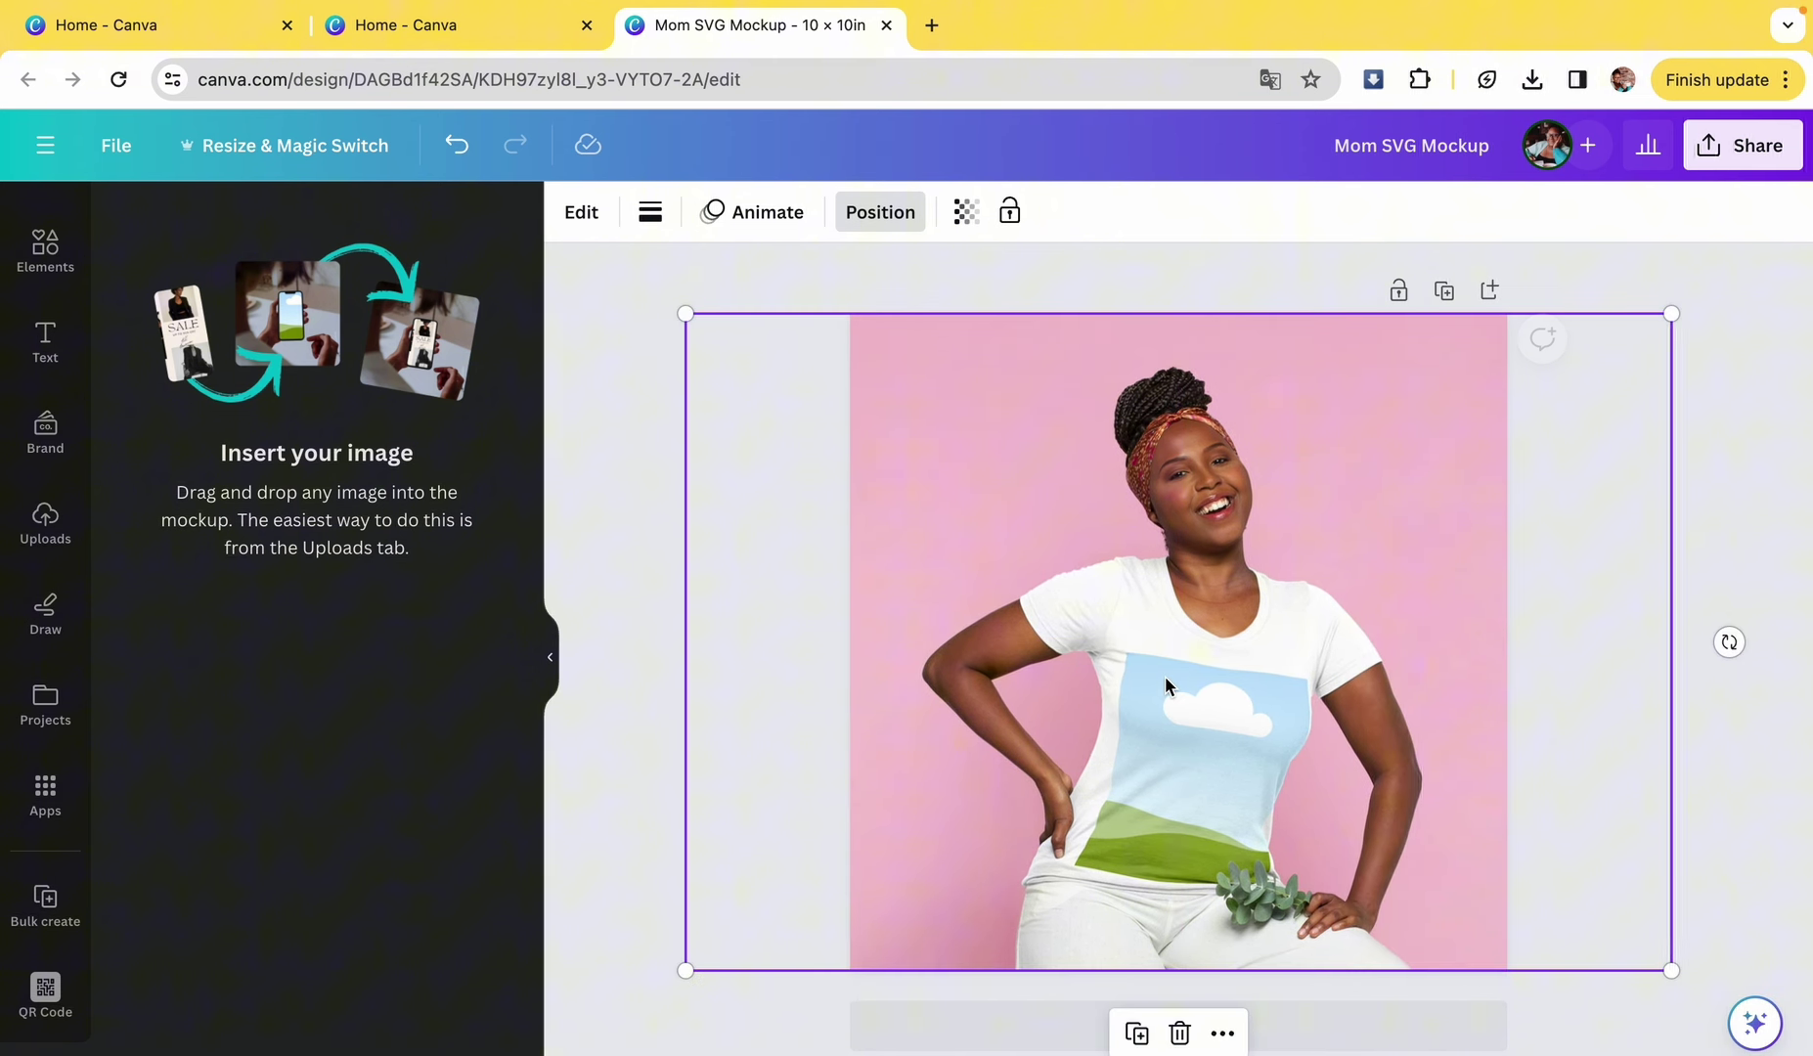
# - Drop the Mom Mama Mommy Bruh upload onto the T-shirt and download the mockup as a PNG
pyautogui.click(45, 521)
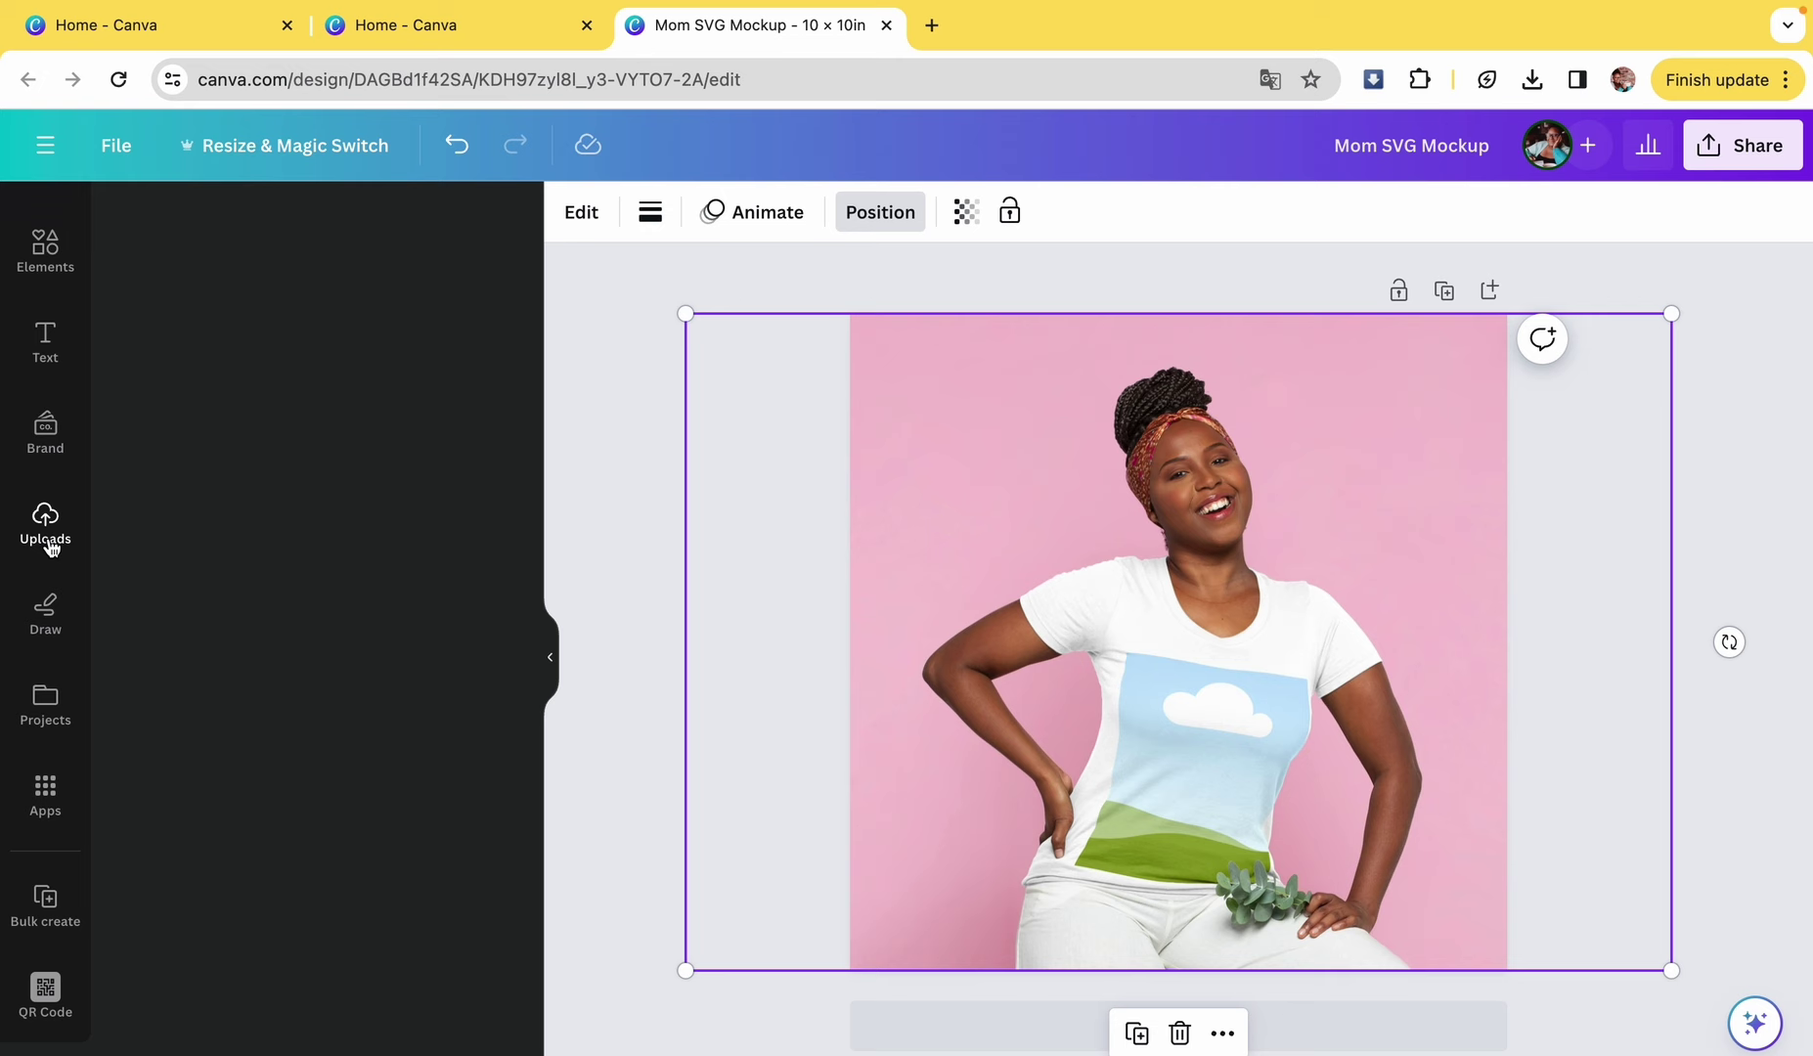
pyautogui.click(207, 544)
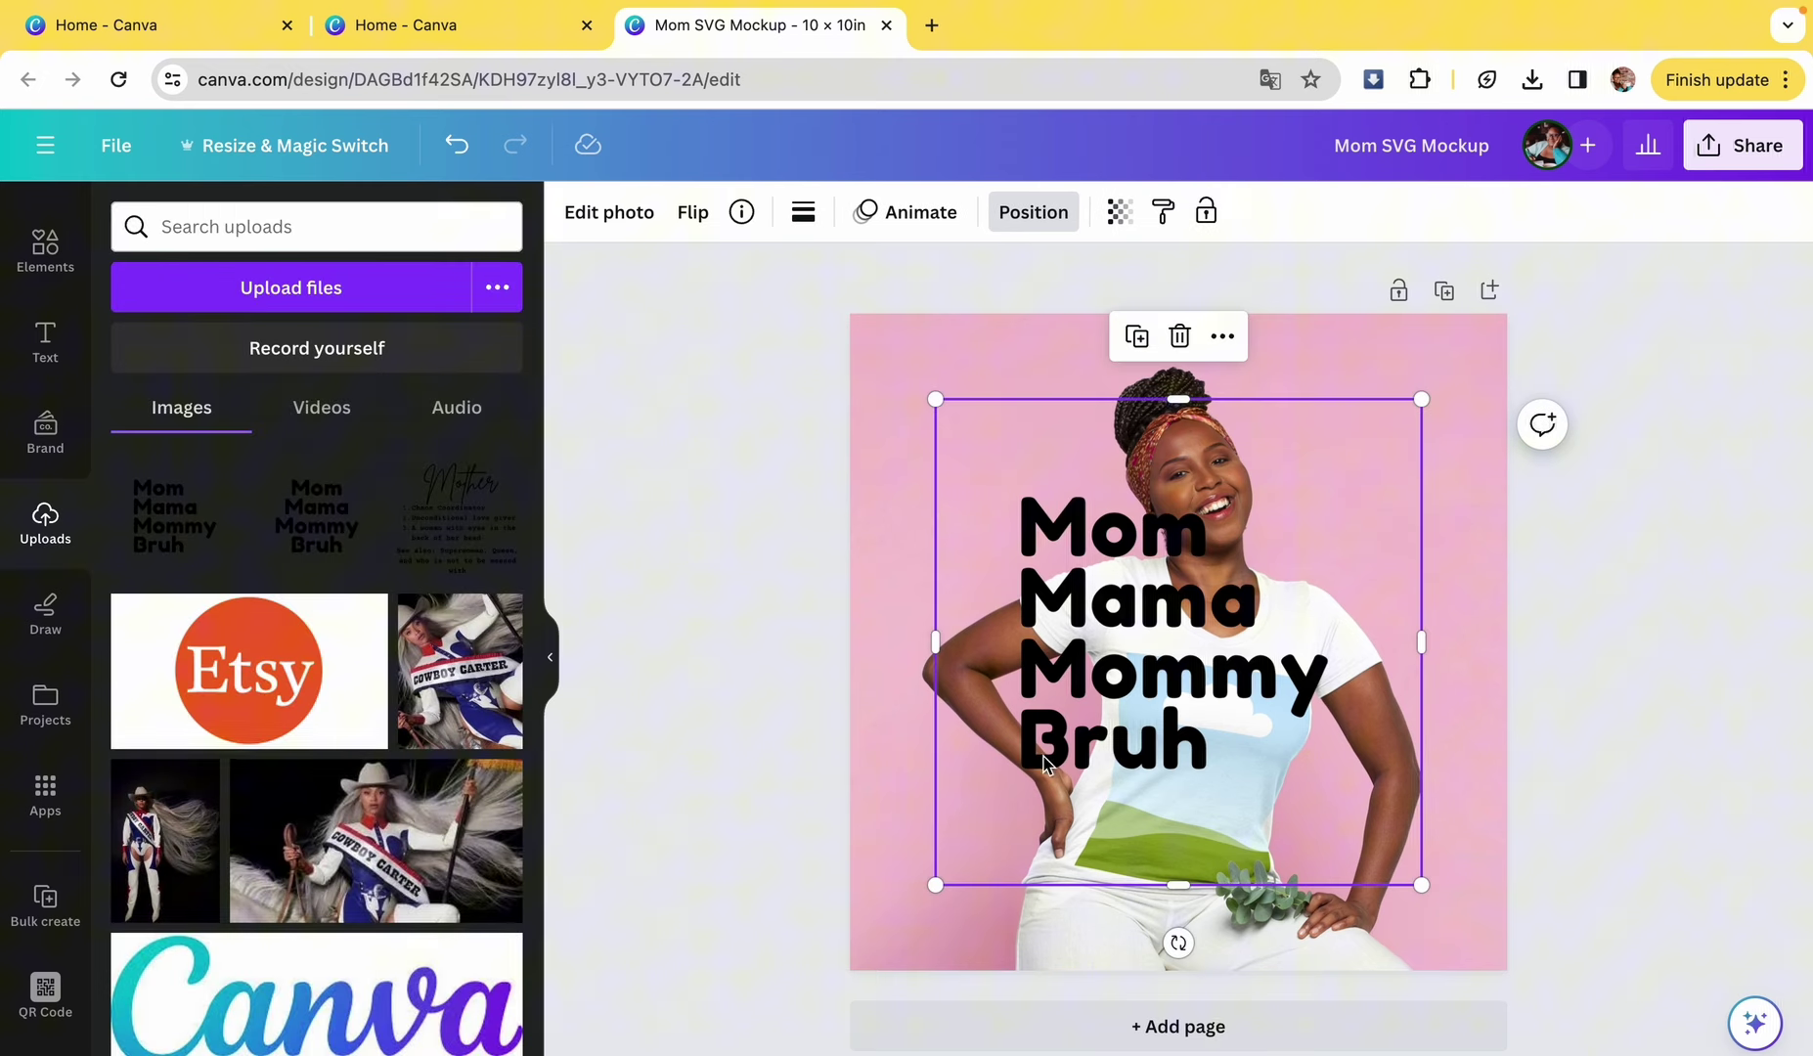
pyautogui.moveTo(1128, 651); pyautogui.dragTo(1211, 758)
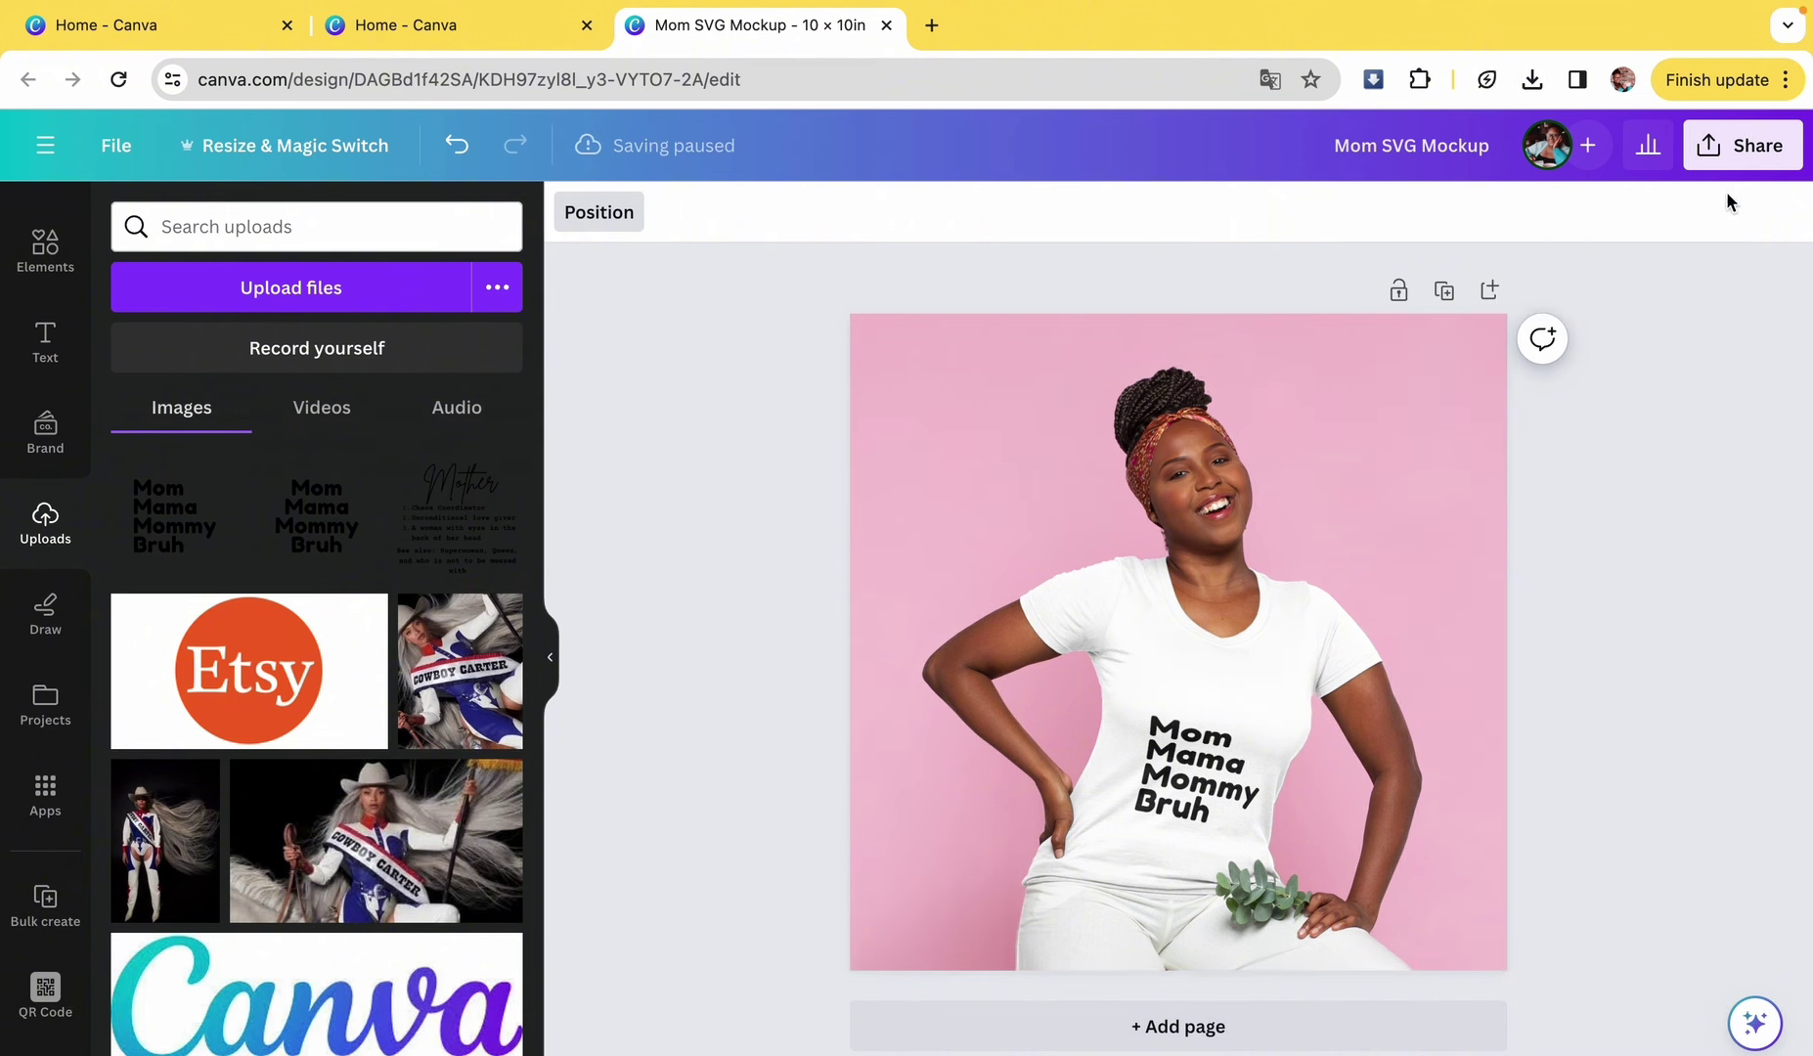
pyautogui.click(1737, 157)
pyautogui.click(1448, 782)
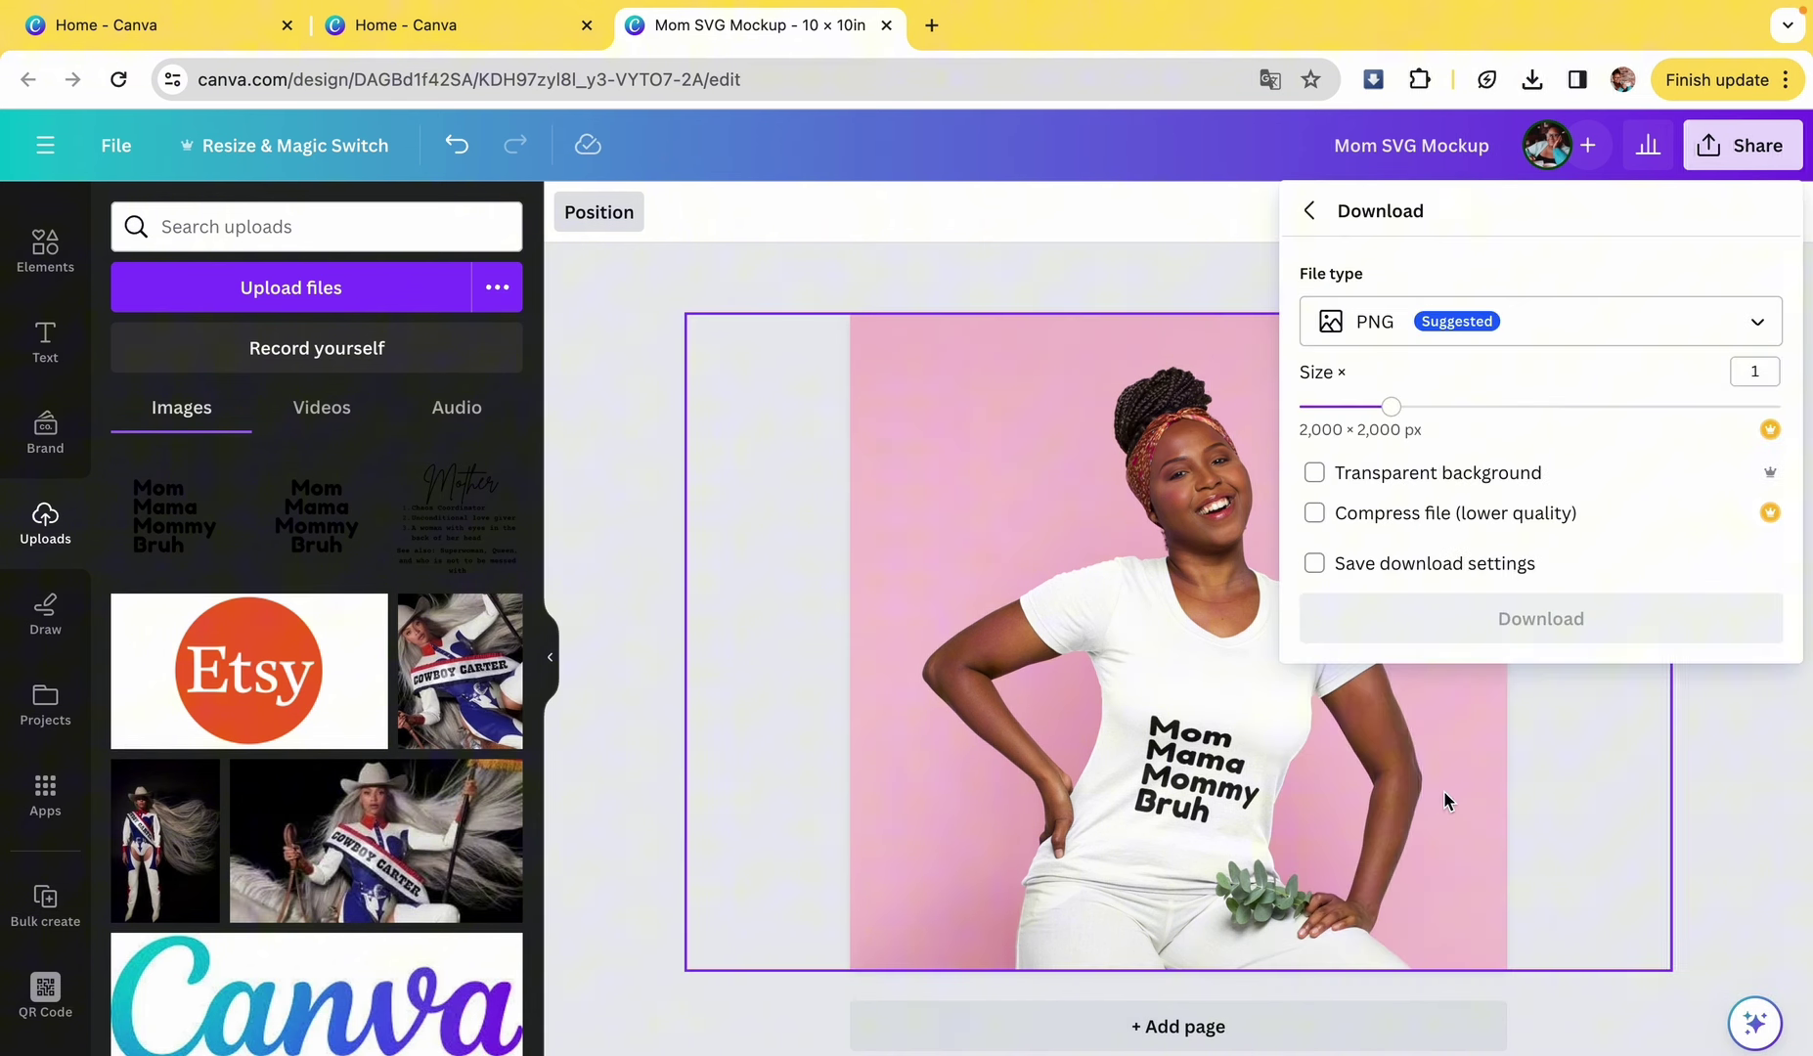
pyautogui.click(1517, 626)
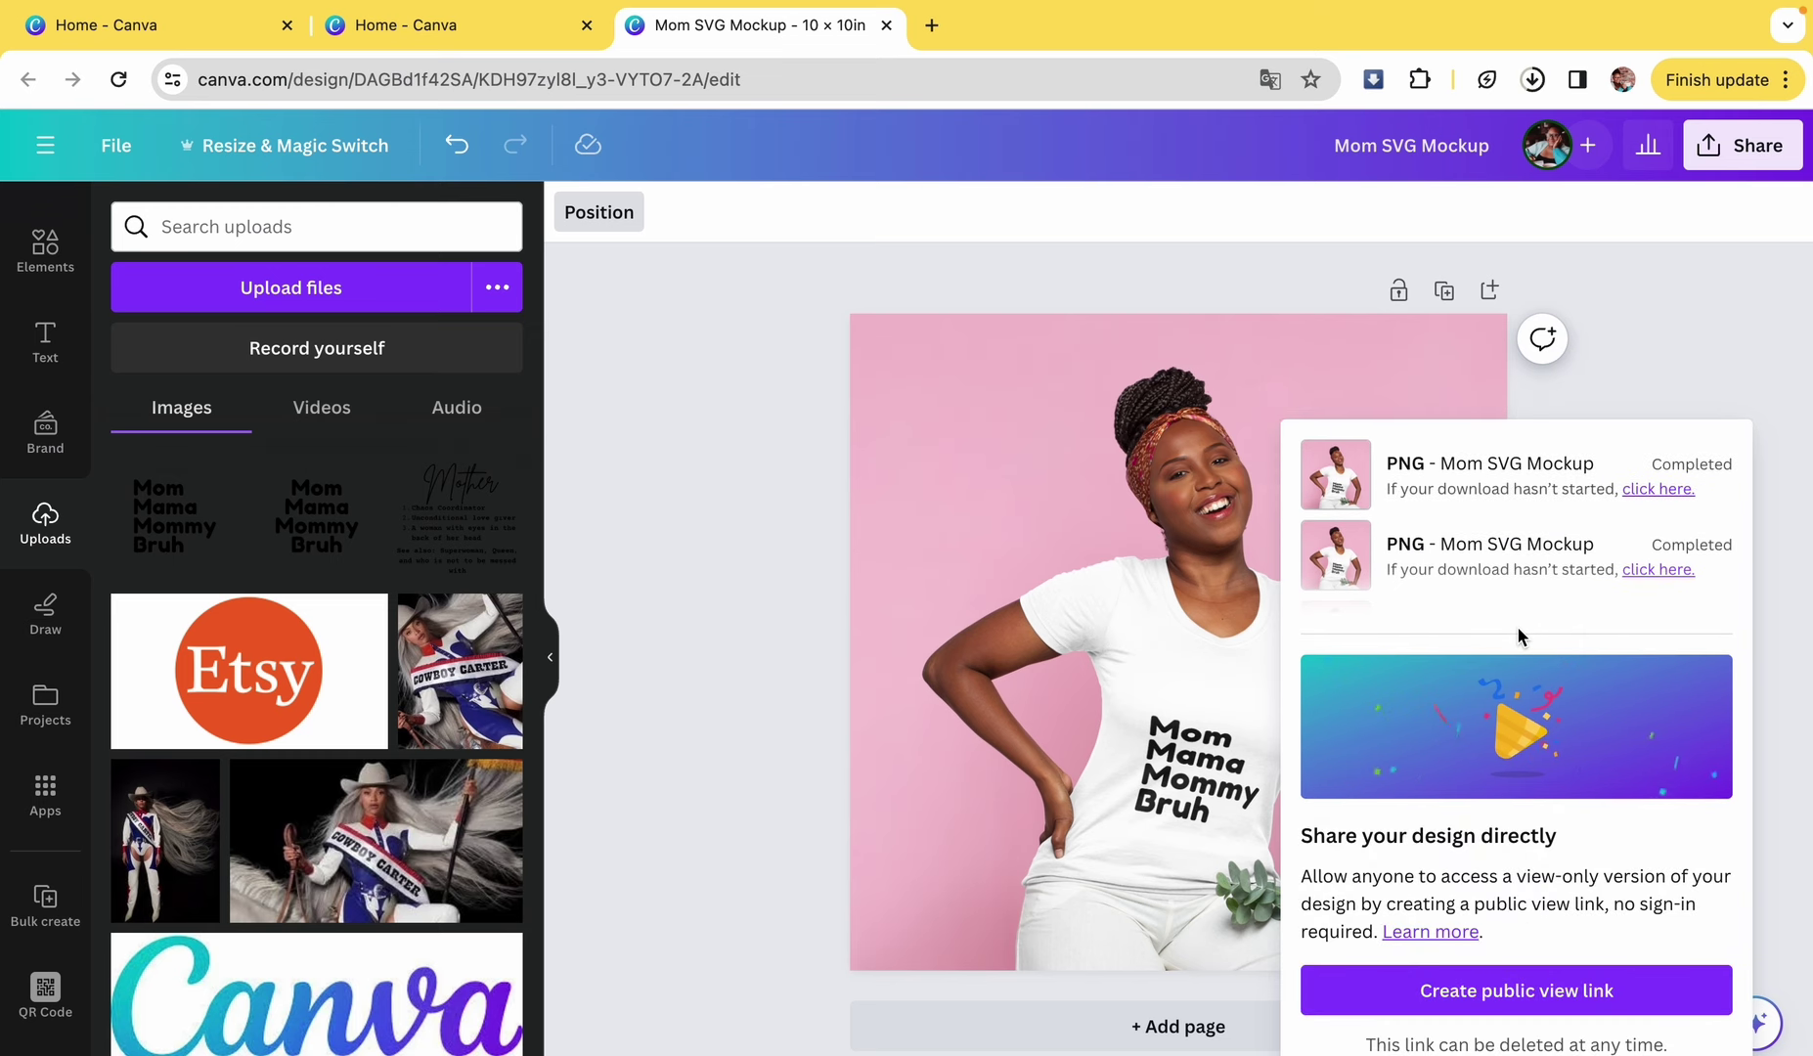
pyautogui.click(948, 420)
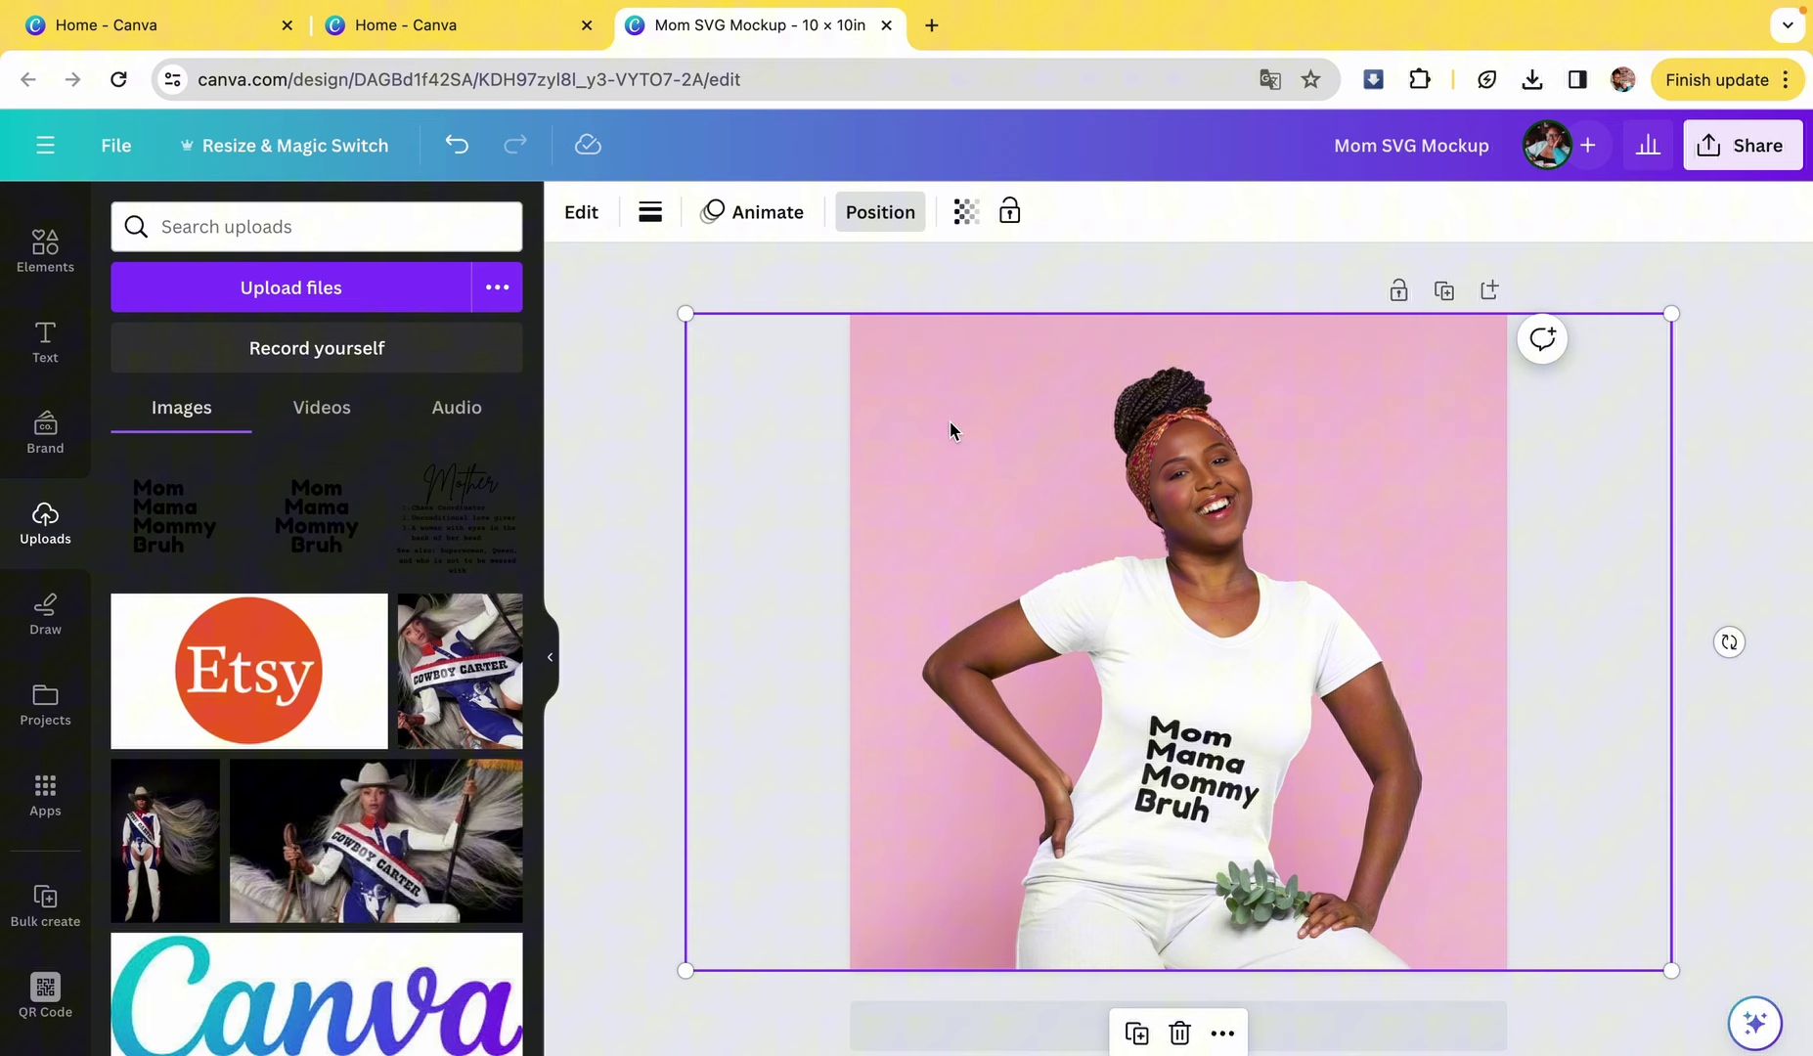
# - Replace the shirt mockup with the tote-bag mockup, enlarged to fill the page with the bag centred
pyautogui.press('Delete')
pyautogui.press('super+z')
pyautogui.press('super+z')
pyautogui.press('super+z')
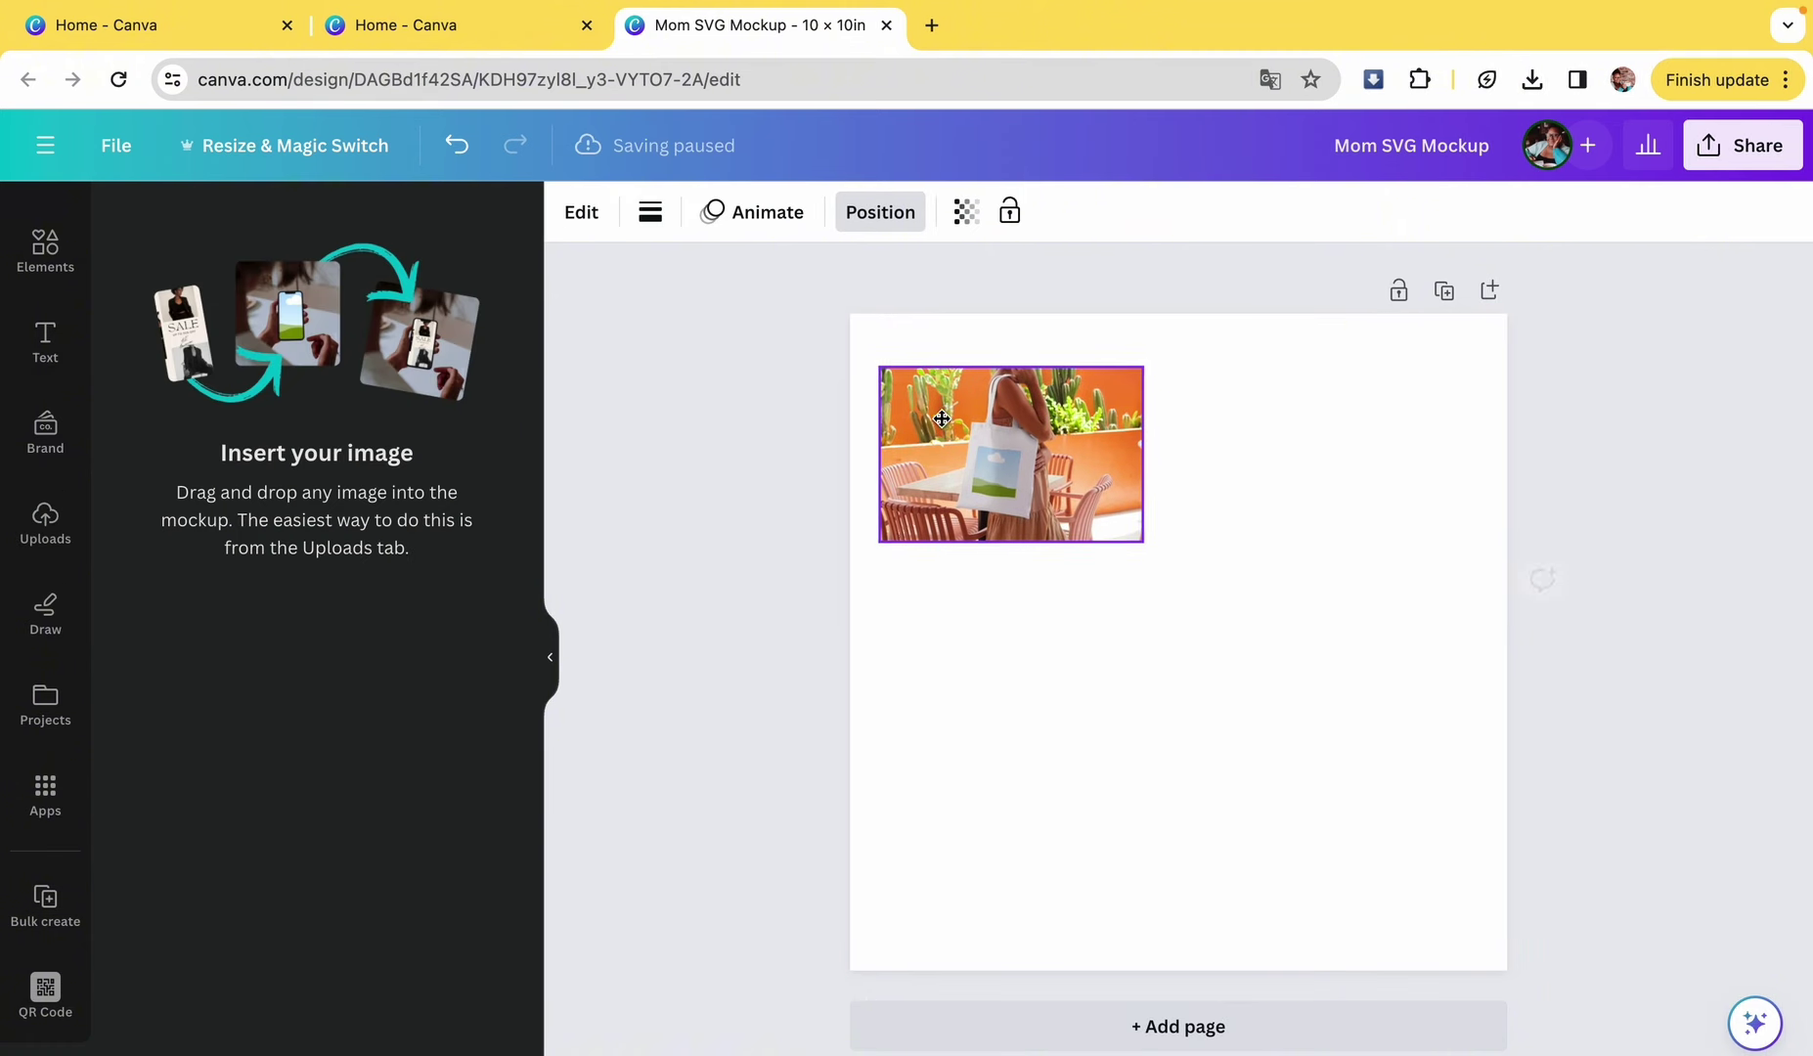
pyautogui.moveTo(923, 380); pyautogui.dragTo(916, 369)
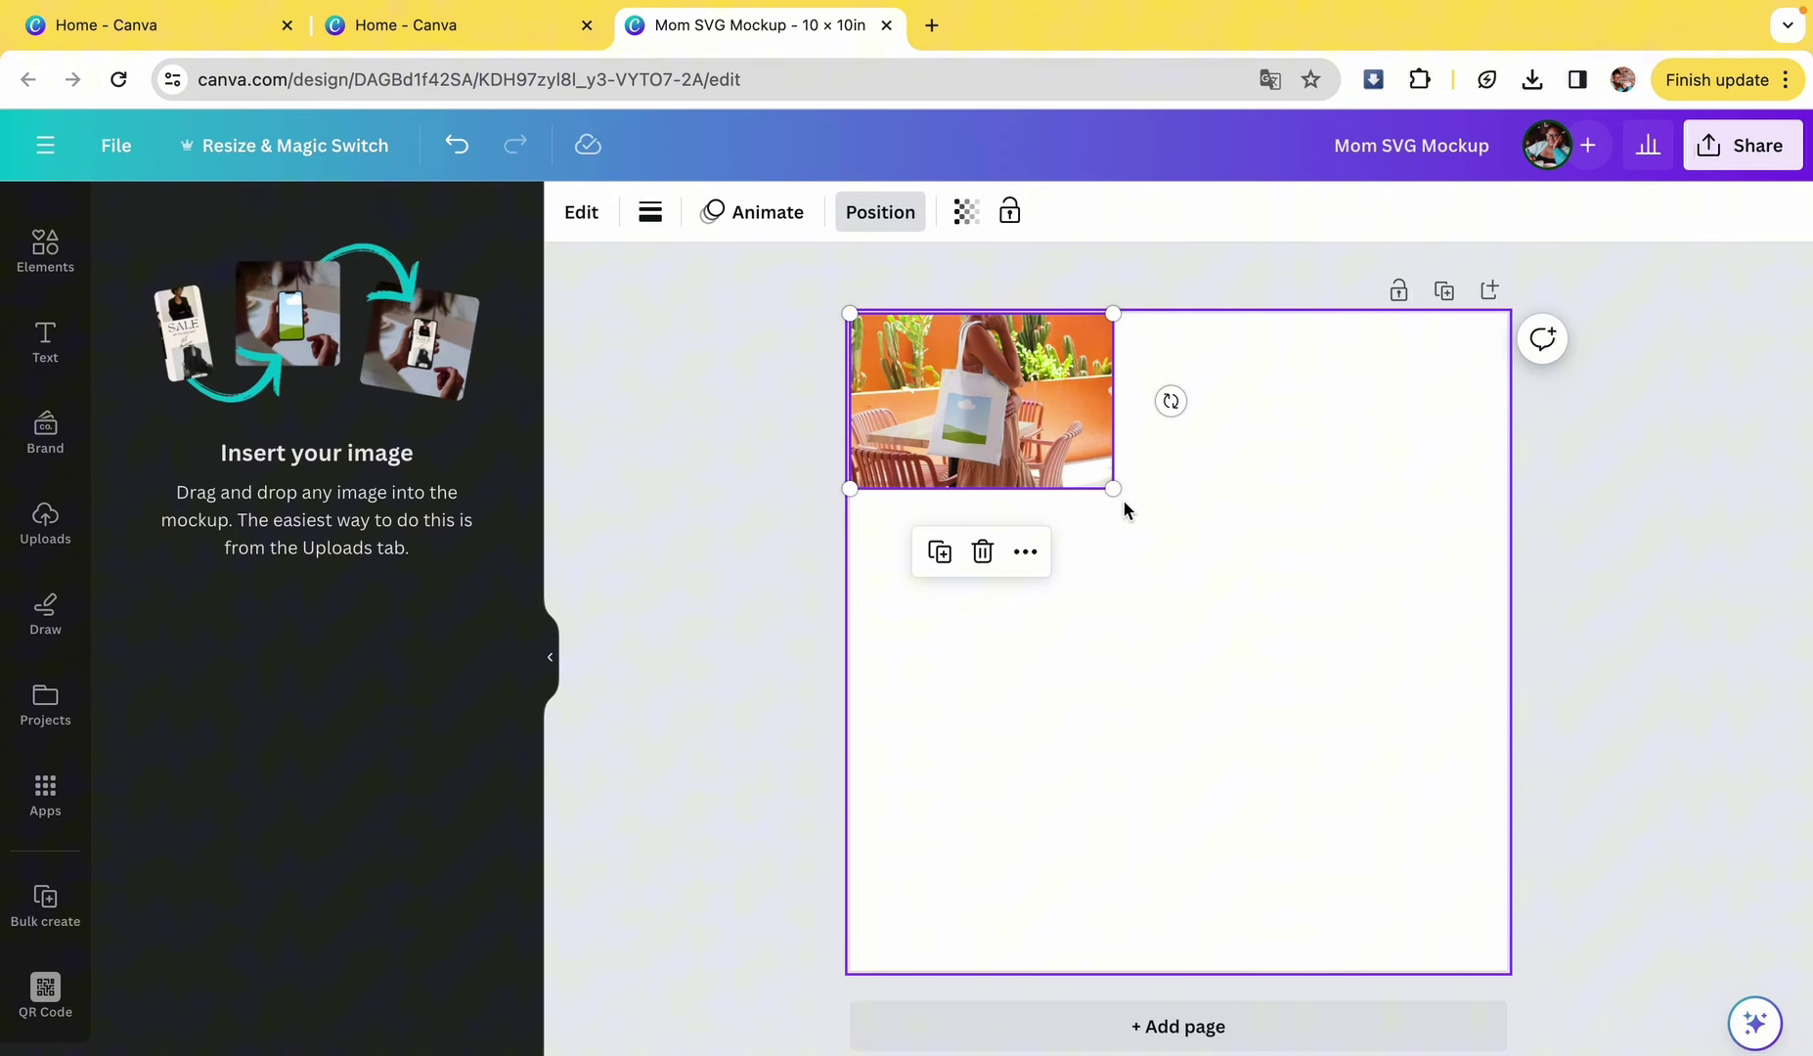
pyautogui.moveTo(1114, 492); pyautogui.dragTo(1809, 1051)
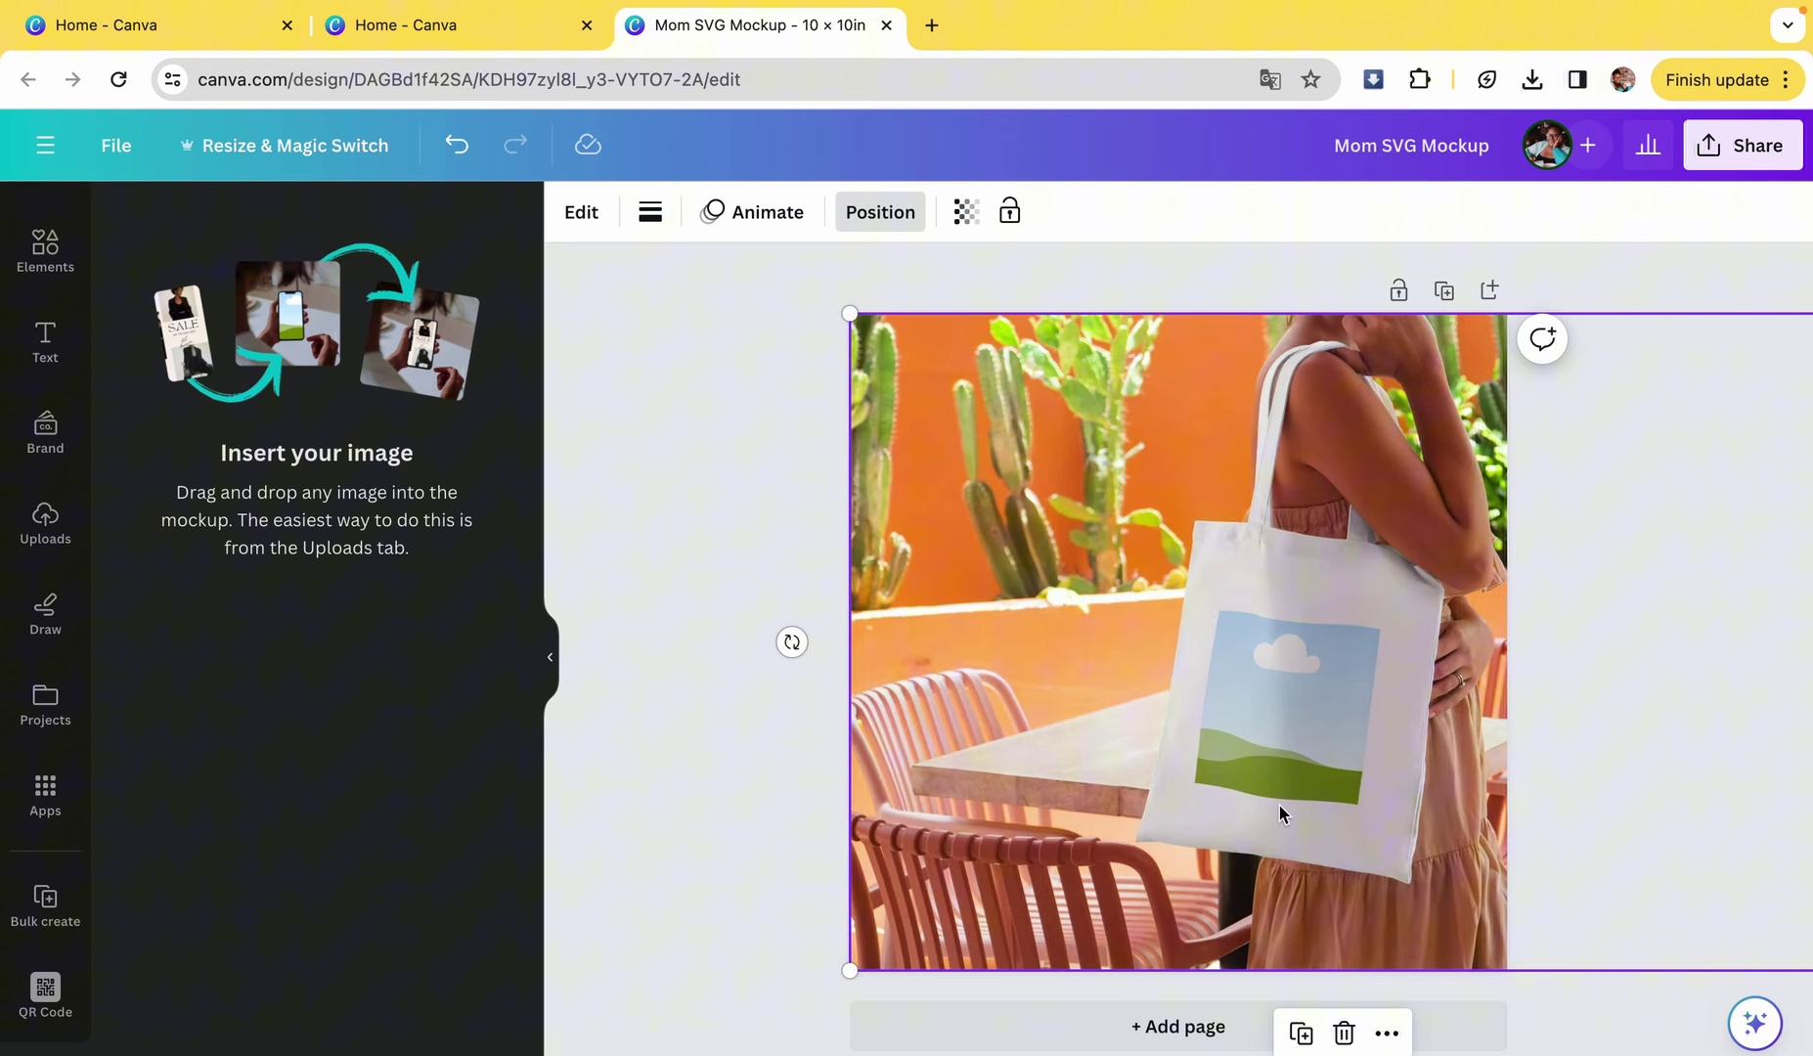
pyautogui.moveTo(1283, 809); pyautogui.dragTo(1141, 819)
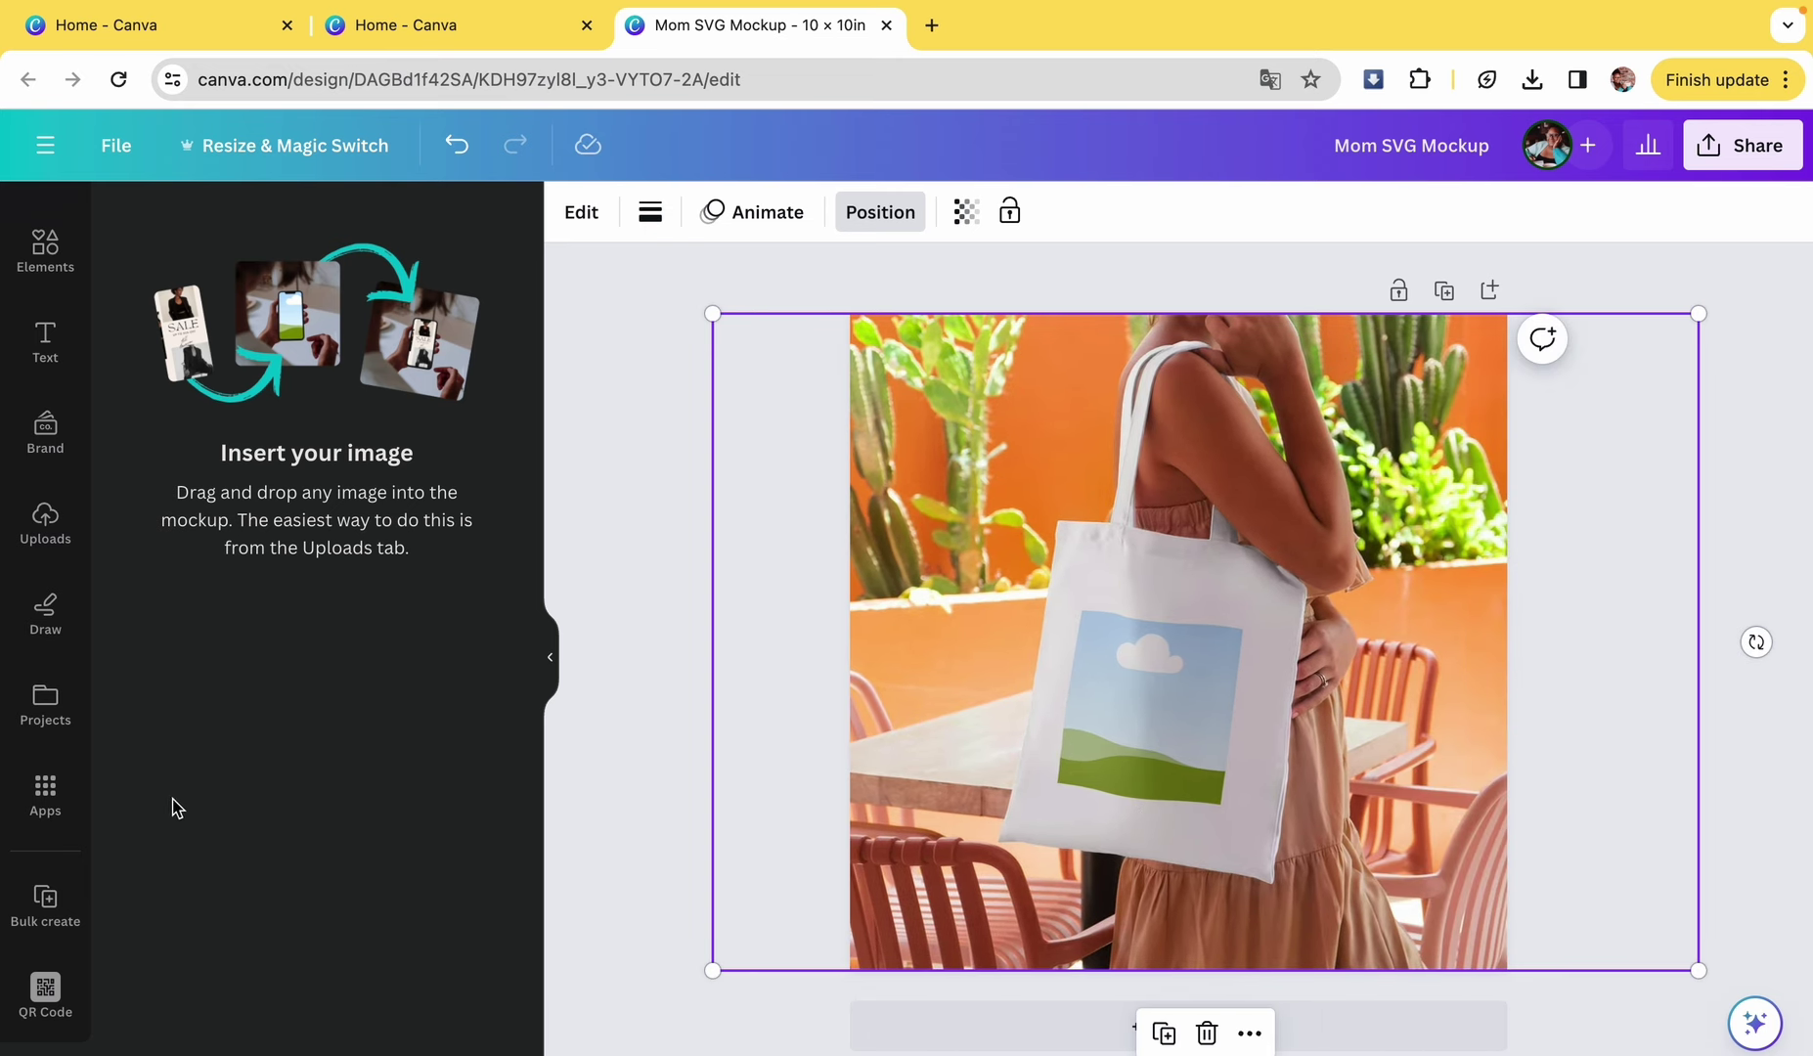
# - Add the Mom Mama Mommy Bruh design to the bag and download it as Mom SVG Mockup (3).png
pyautogui.click(46, 528)
pyautogui.click(166, 519)
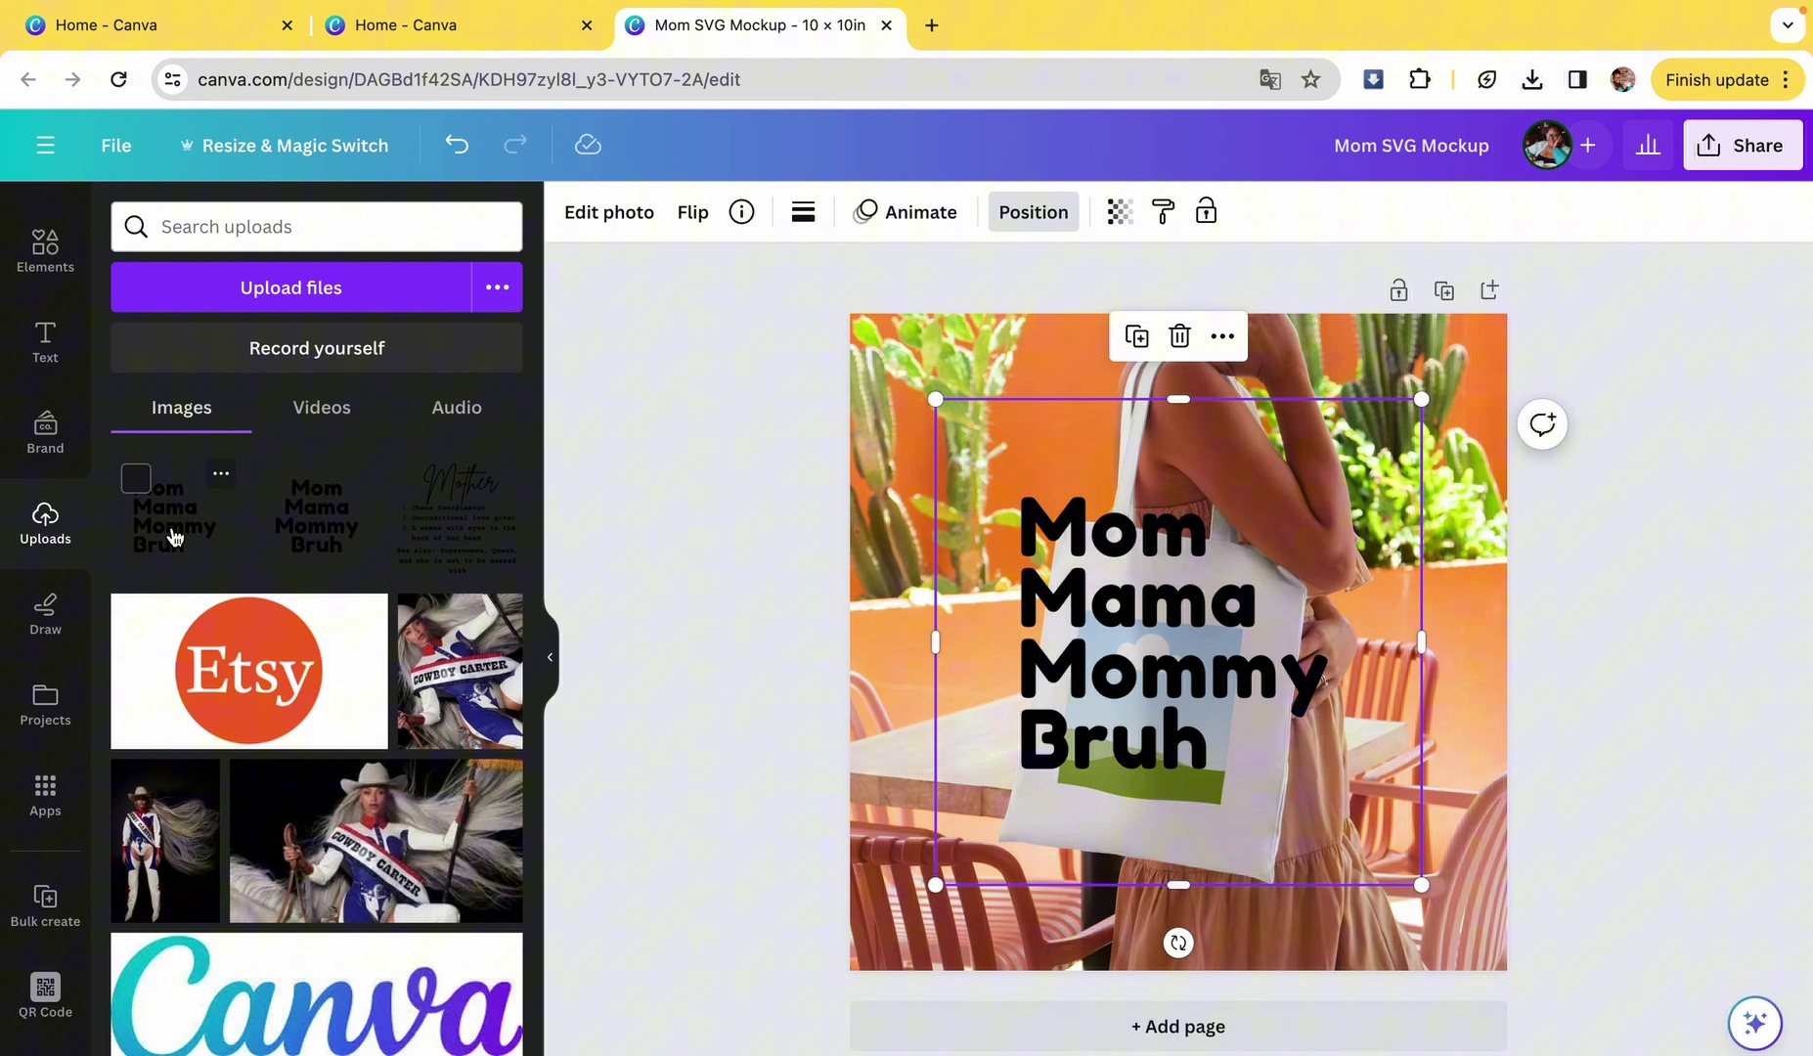
pyautogui.press('Delete')
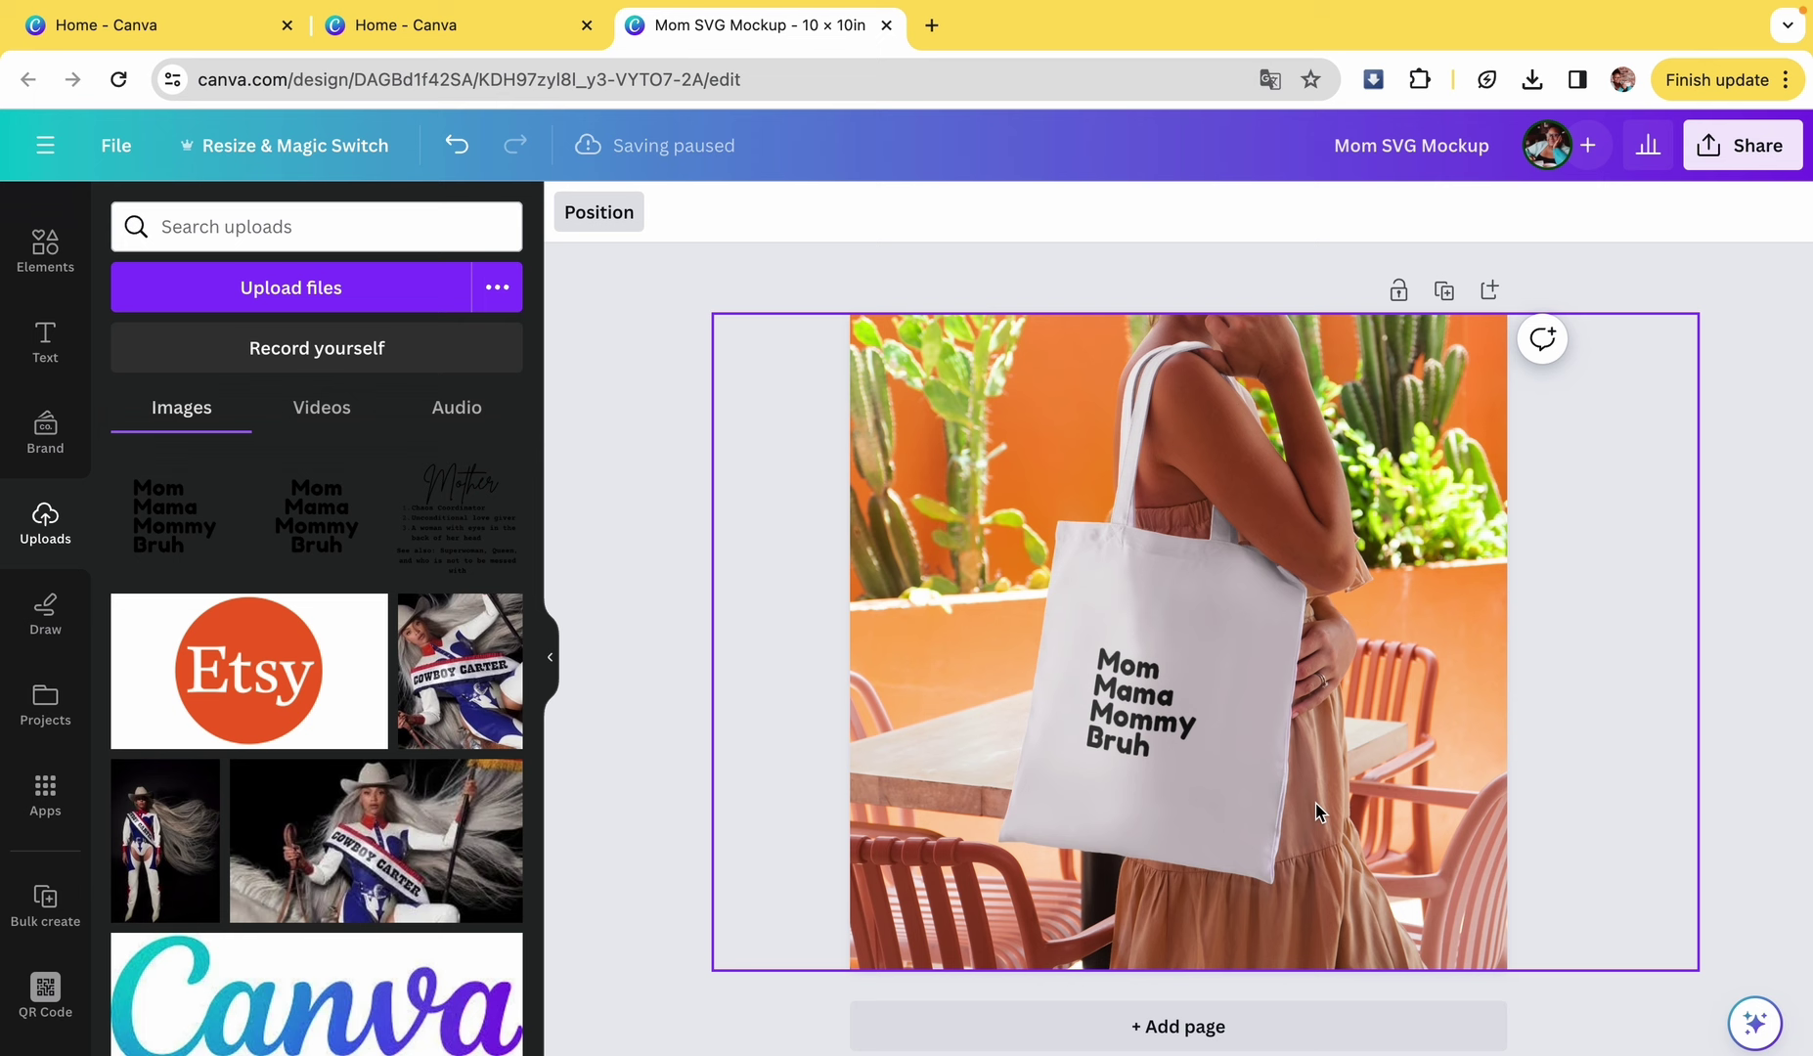
pyautogui.click(1743, 147)
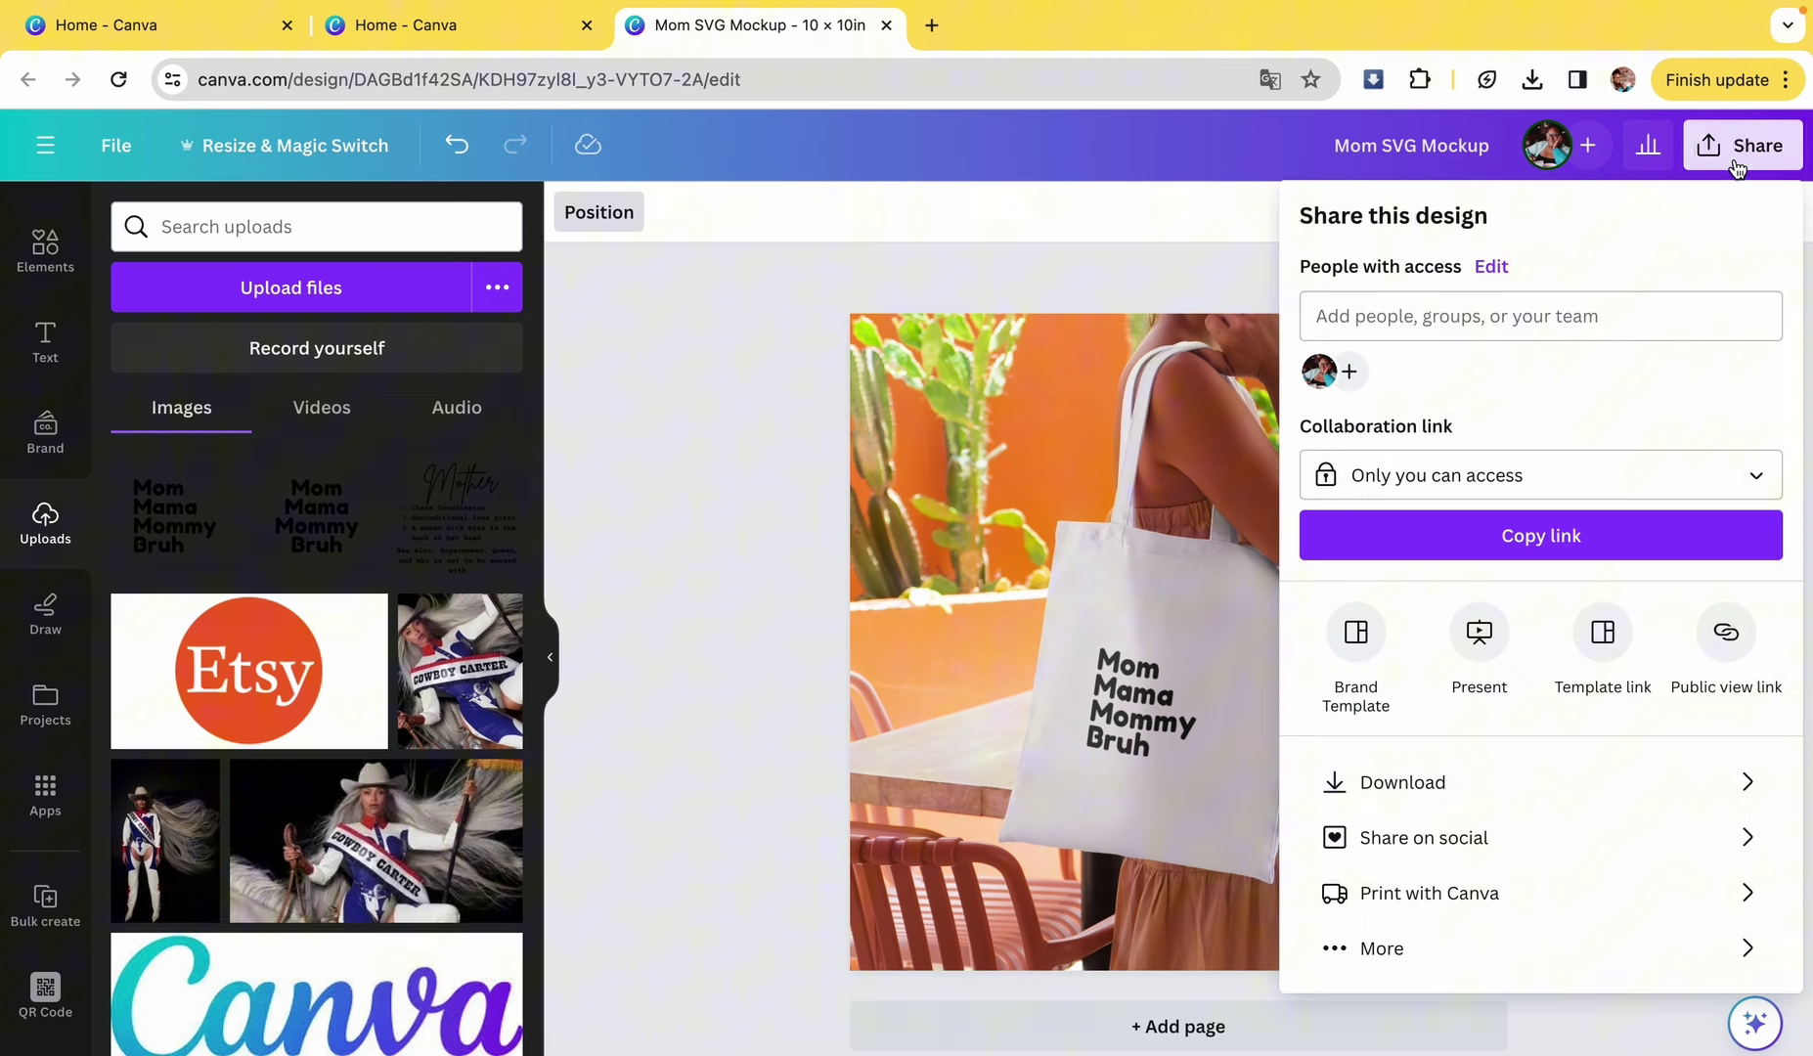
pyautogui.click(1433, 782)
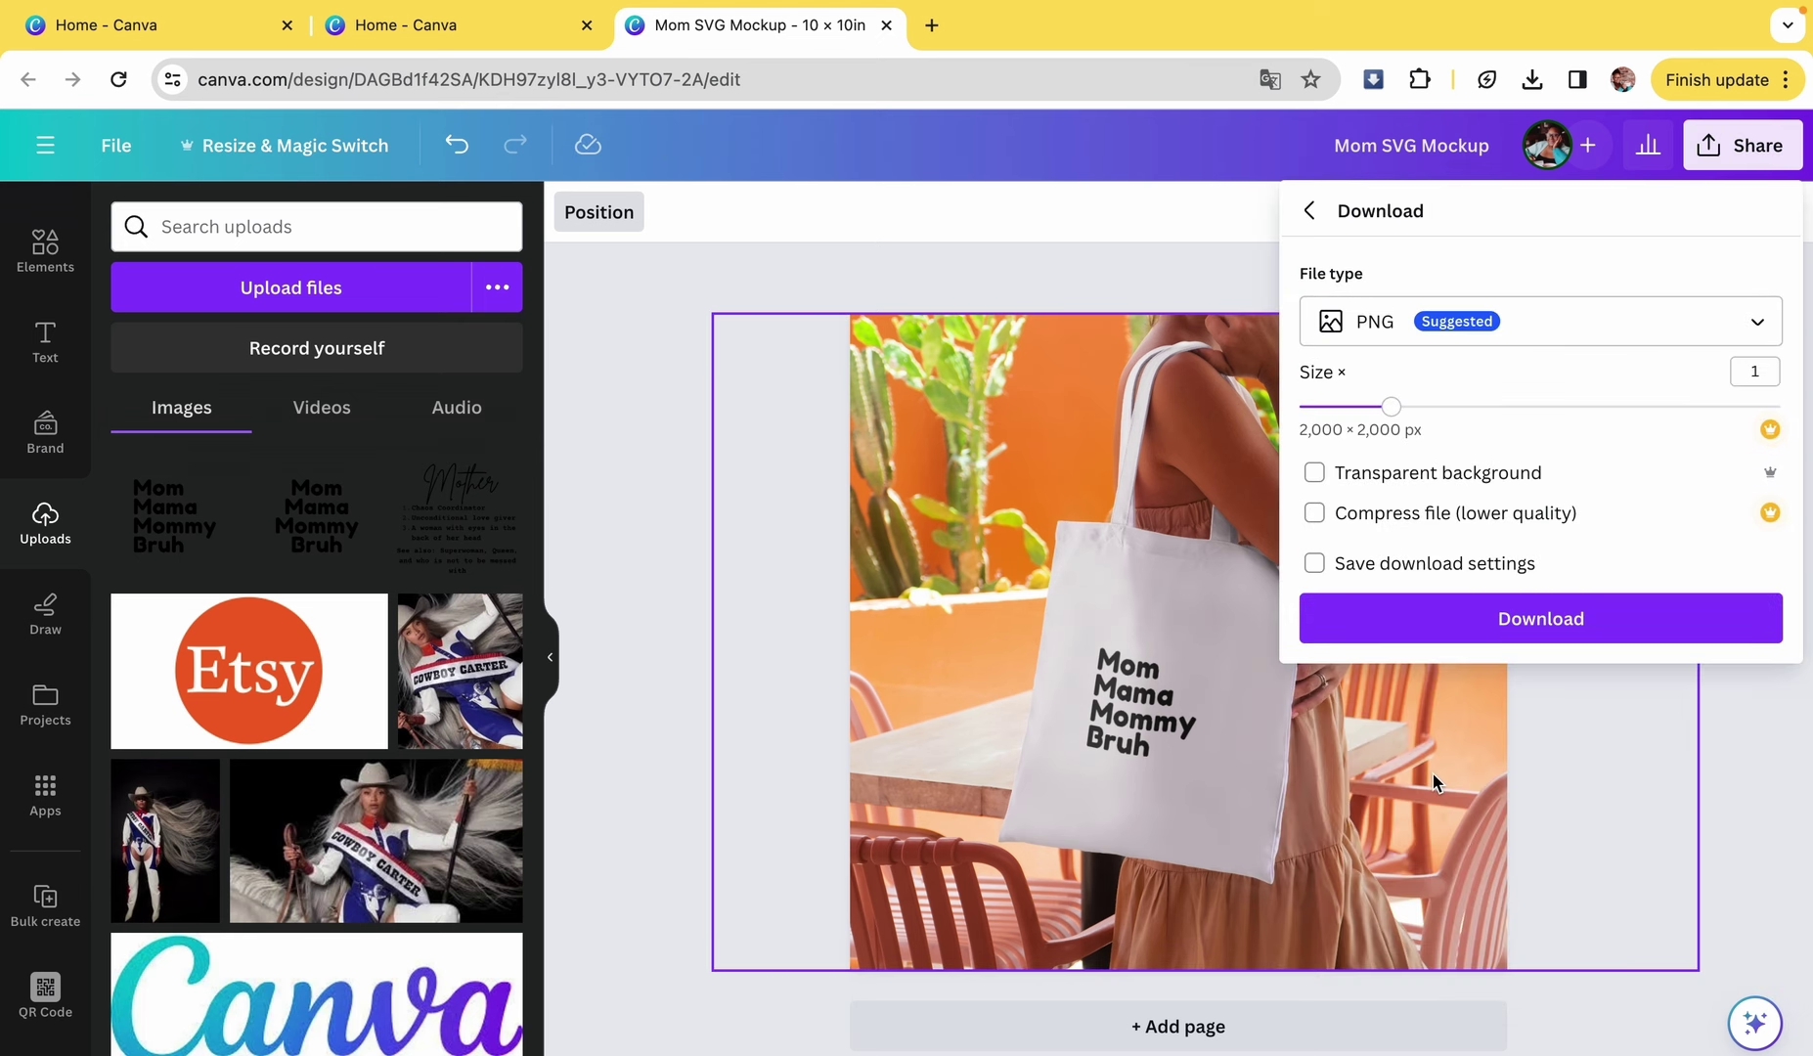
pyautogui.click(1515, 618)
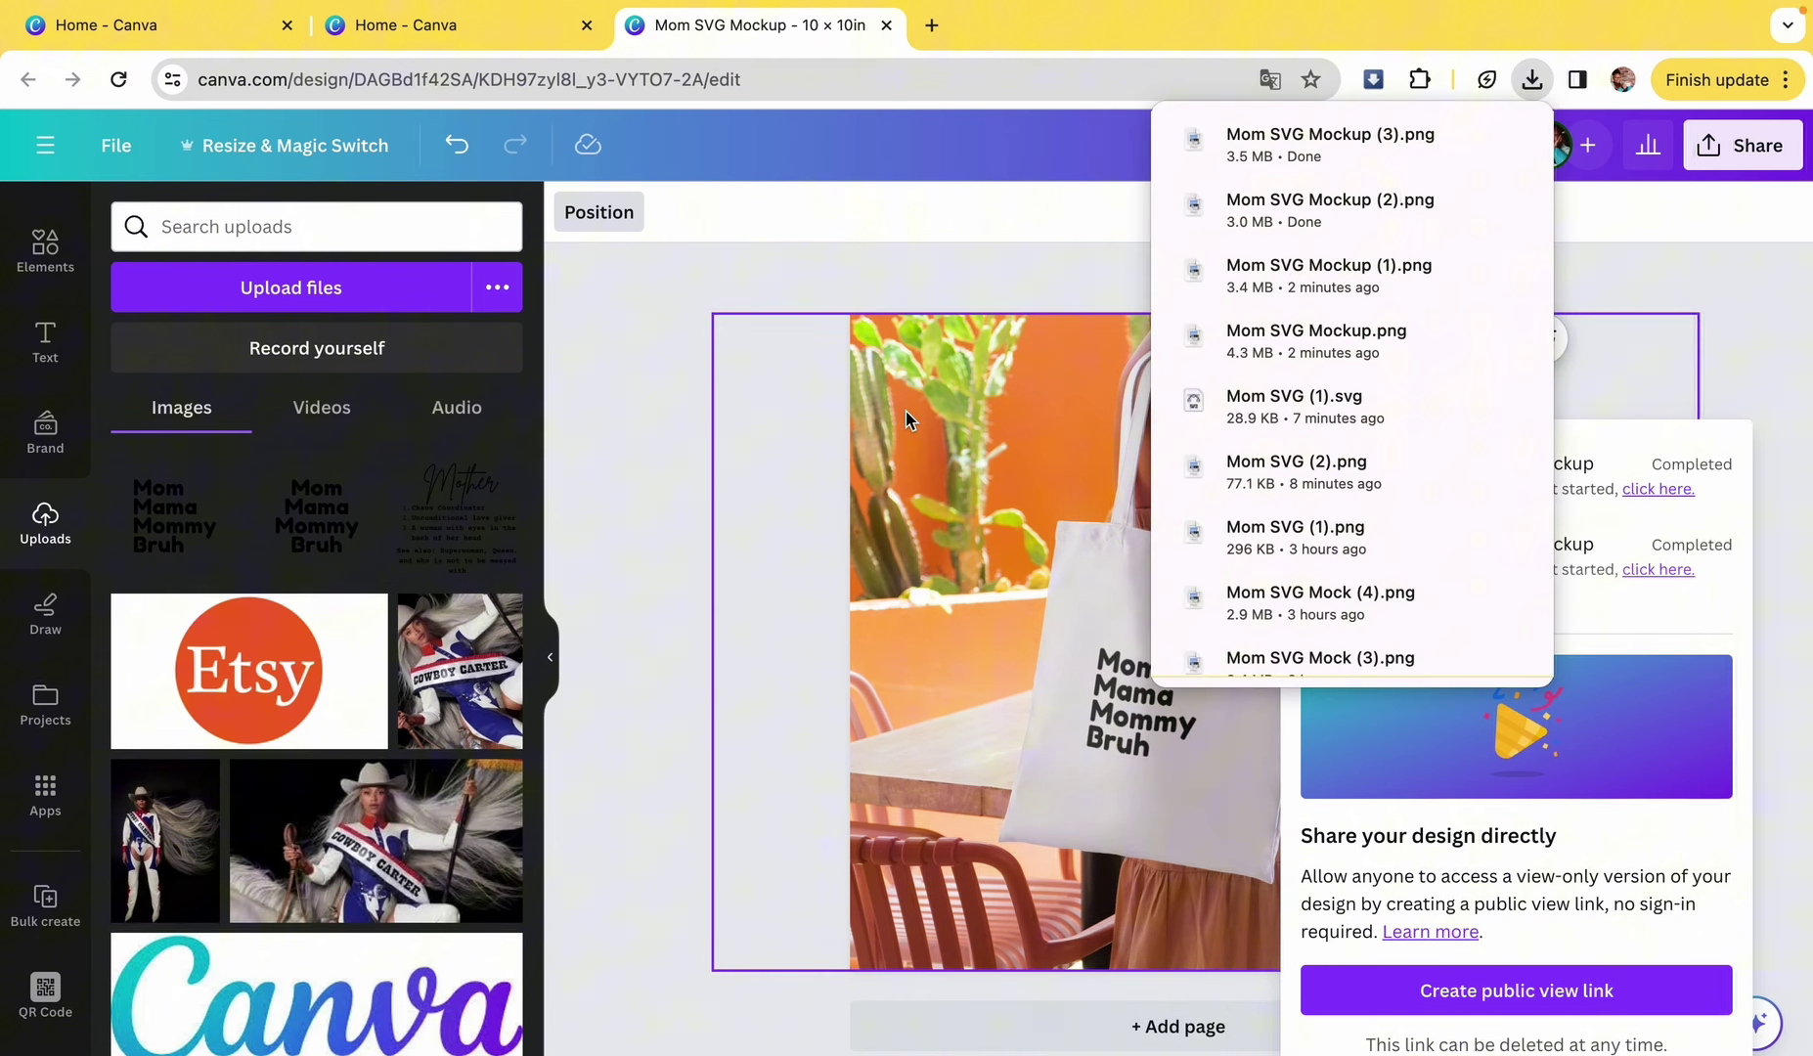
pyautogui.click(905, 420)
# - Replace the tote-bag mockup with the Mom Mama Mommy Bruh design and a page-sized boze creative co. logo
pyautogui.press('Delete')
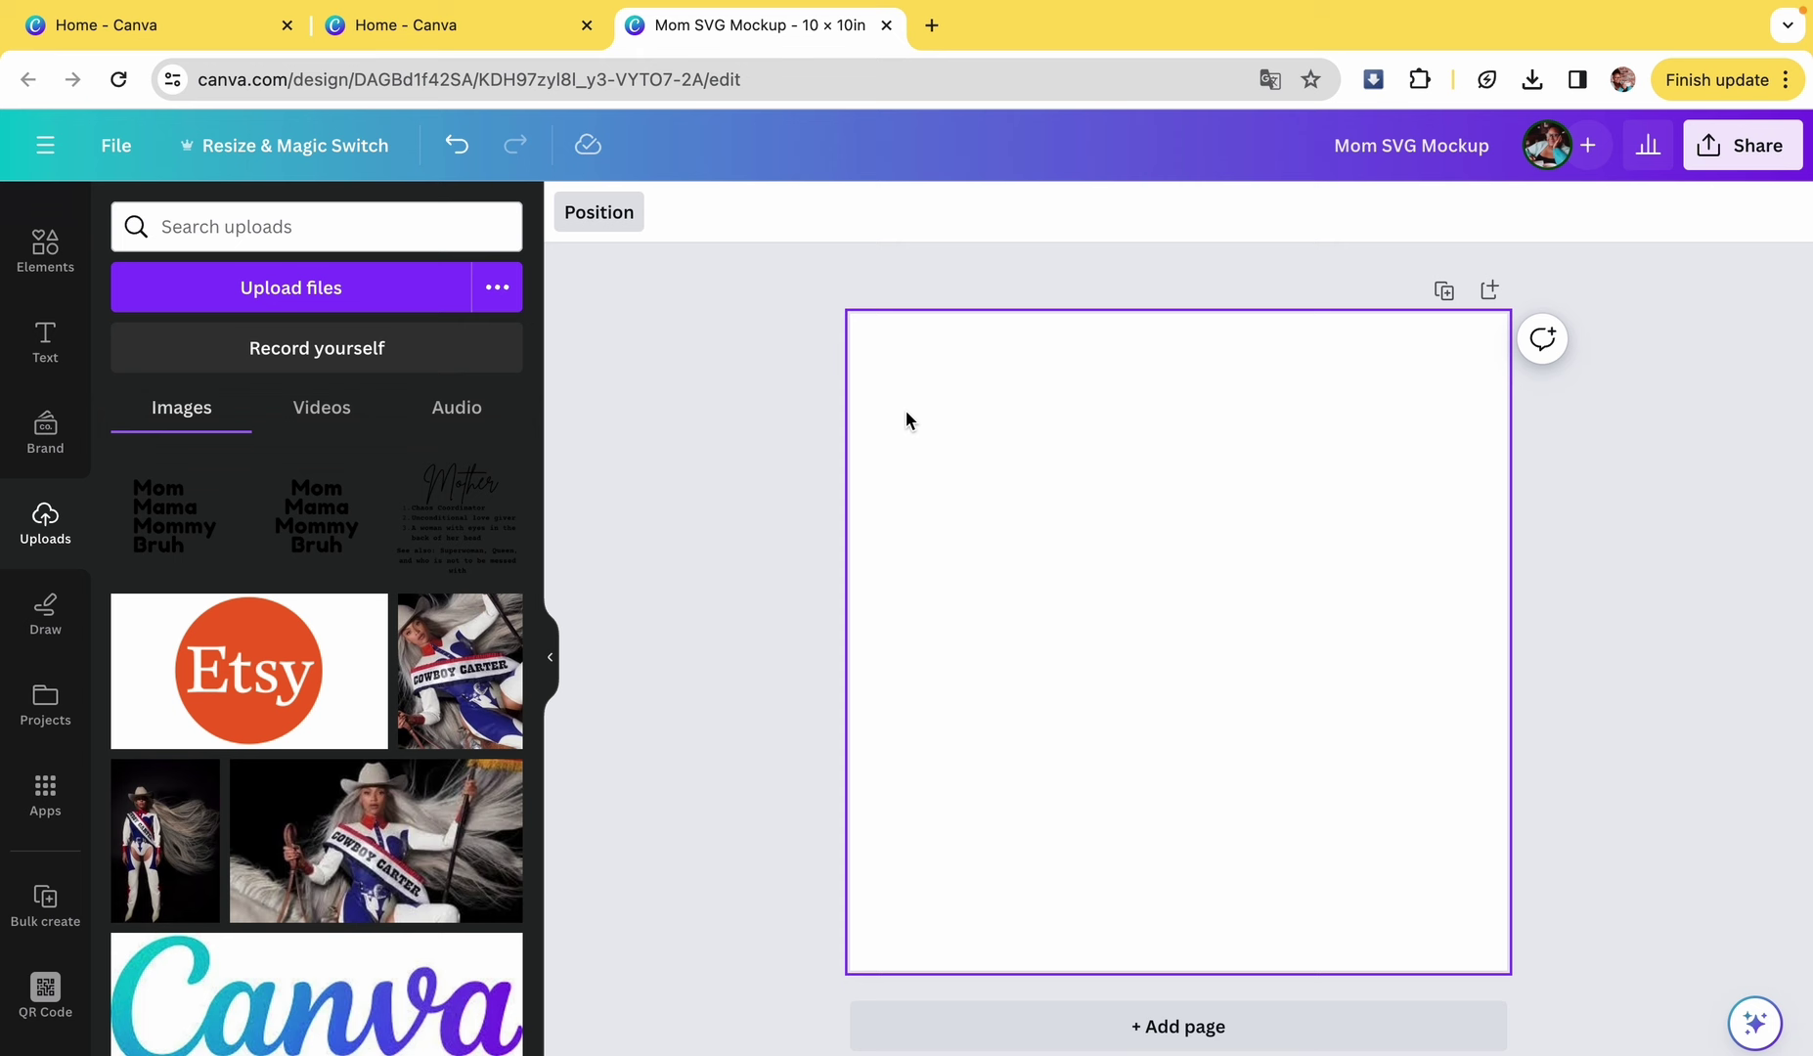
pyautogui.click(171, 515)
pyautogui.scroll(-10, 347, 728)
pyautogui.scroll(-1, 347, 729)
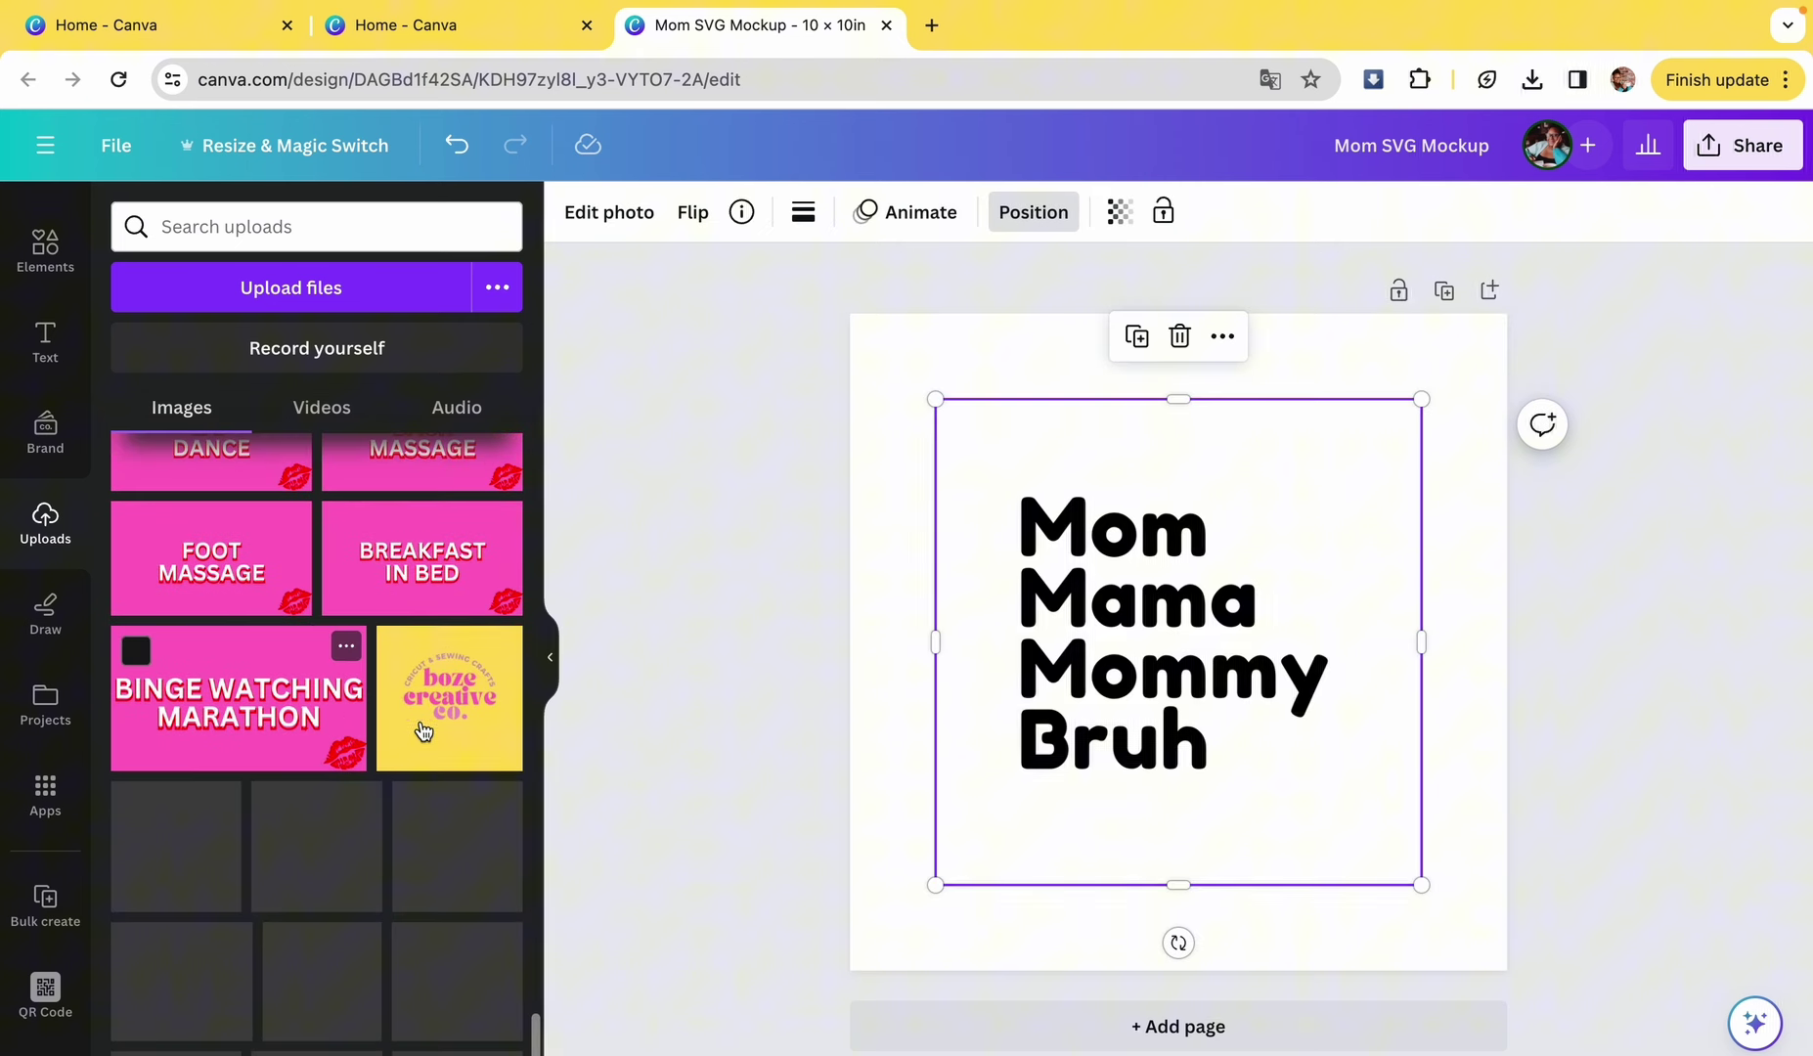
pyautogui.click(435, 731)
pyautogui.moveTo(1121, 631); pyautogui.dragTo(974, 484)
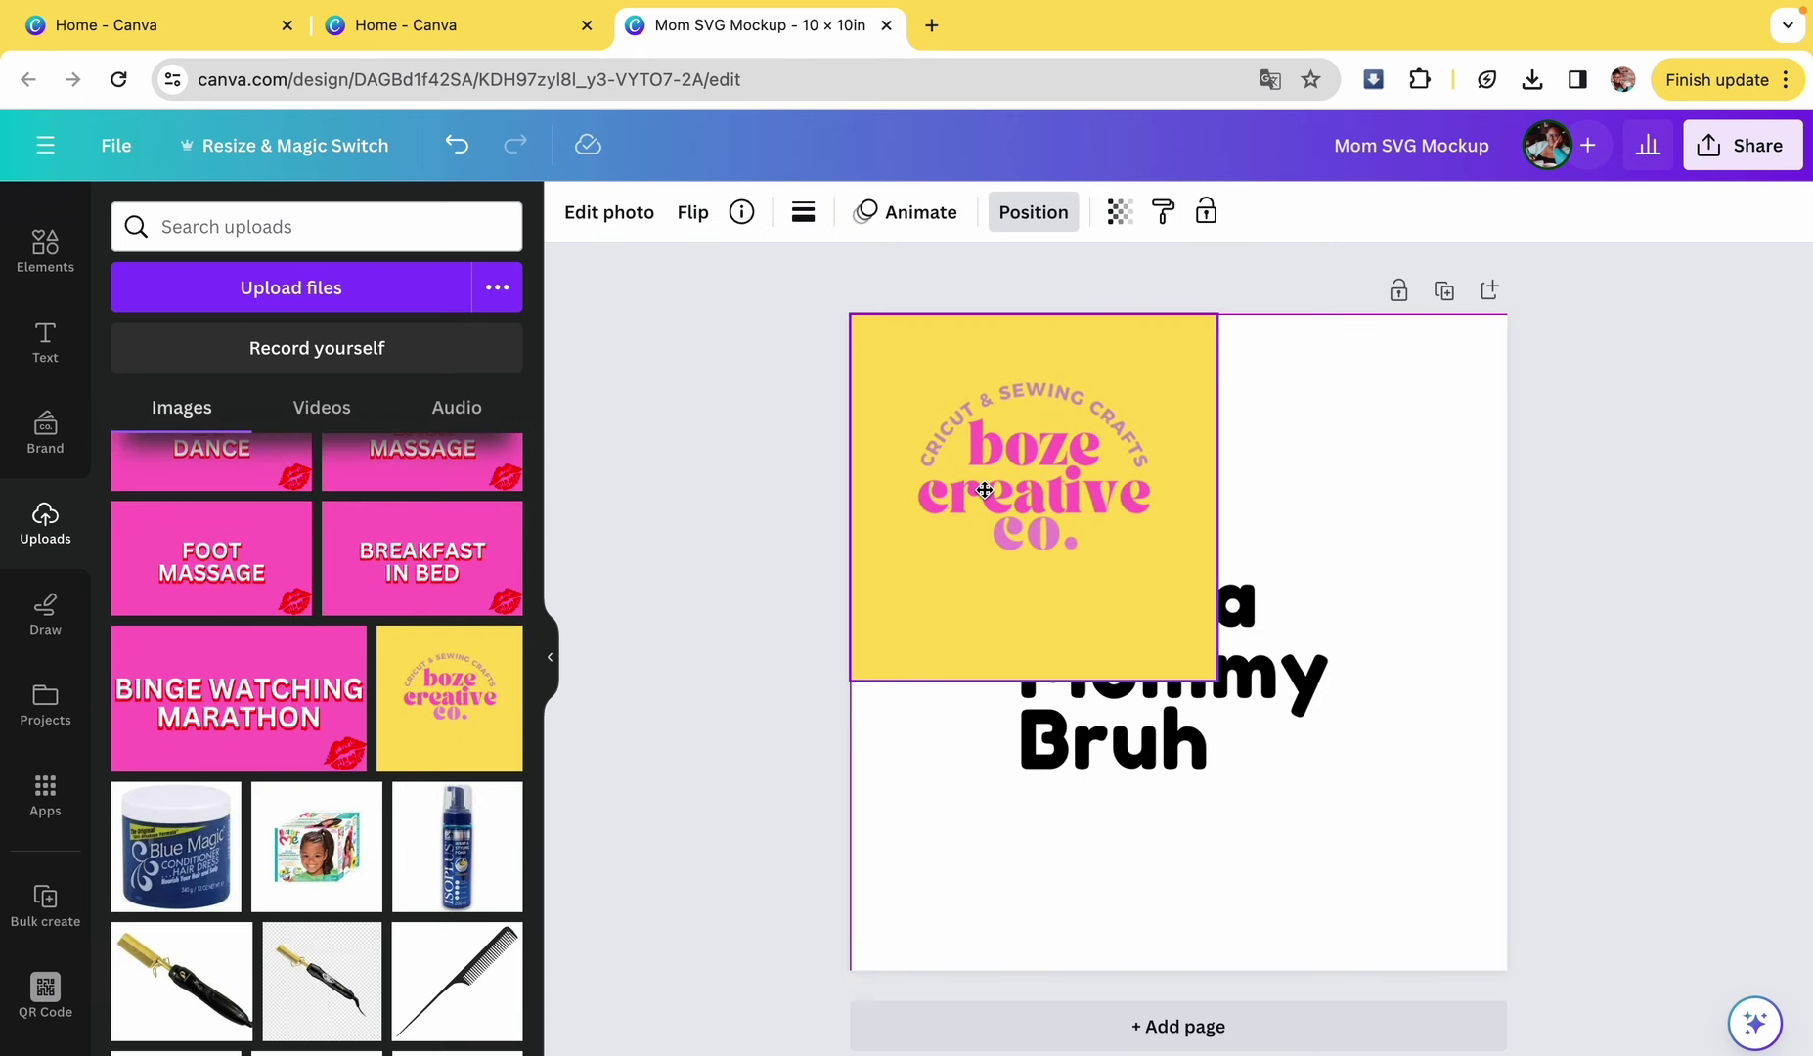
pyautogui.moveTo(1212, 678); pyautogui.dragTo(1506, 971)
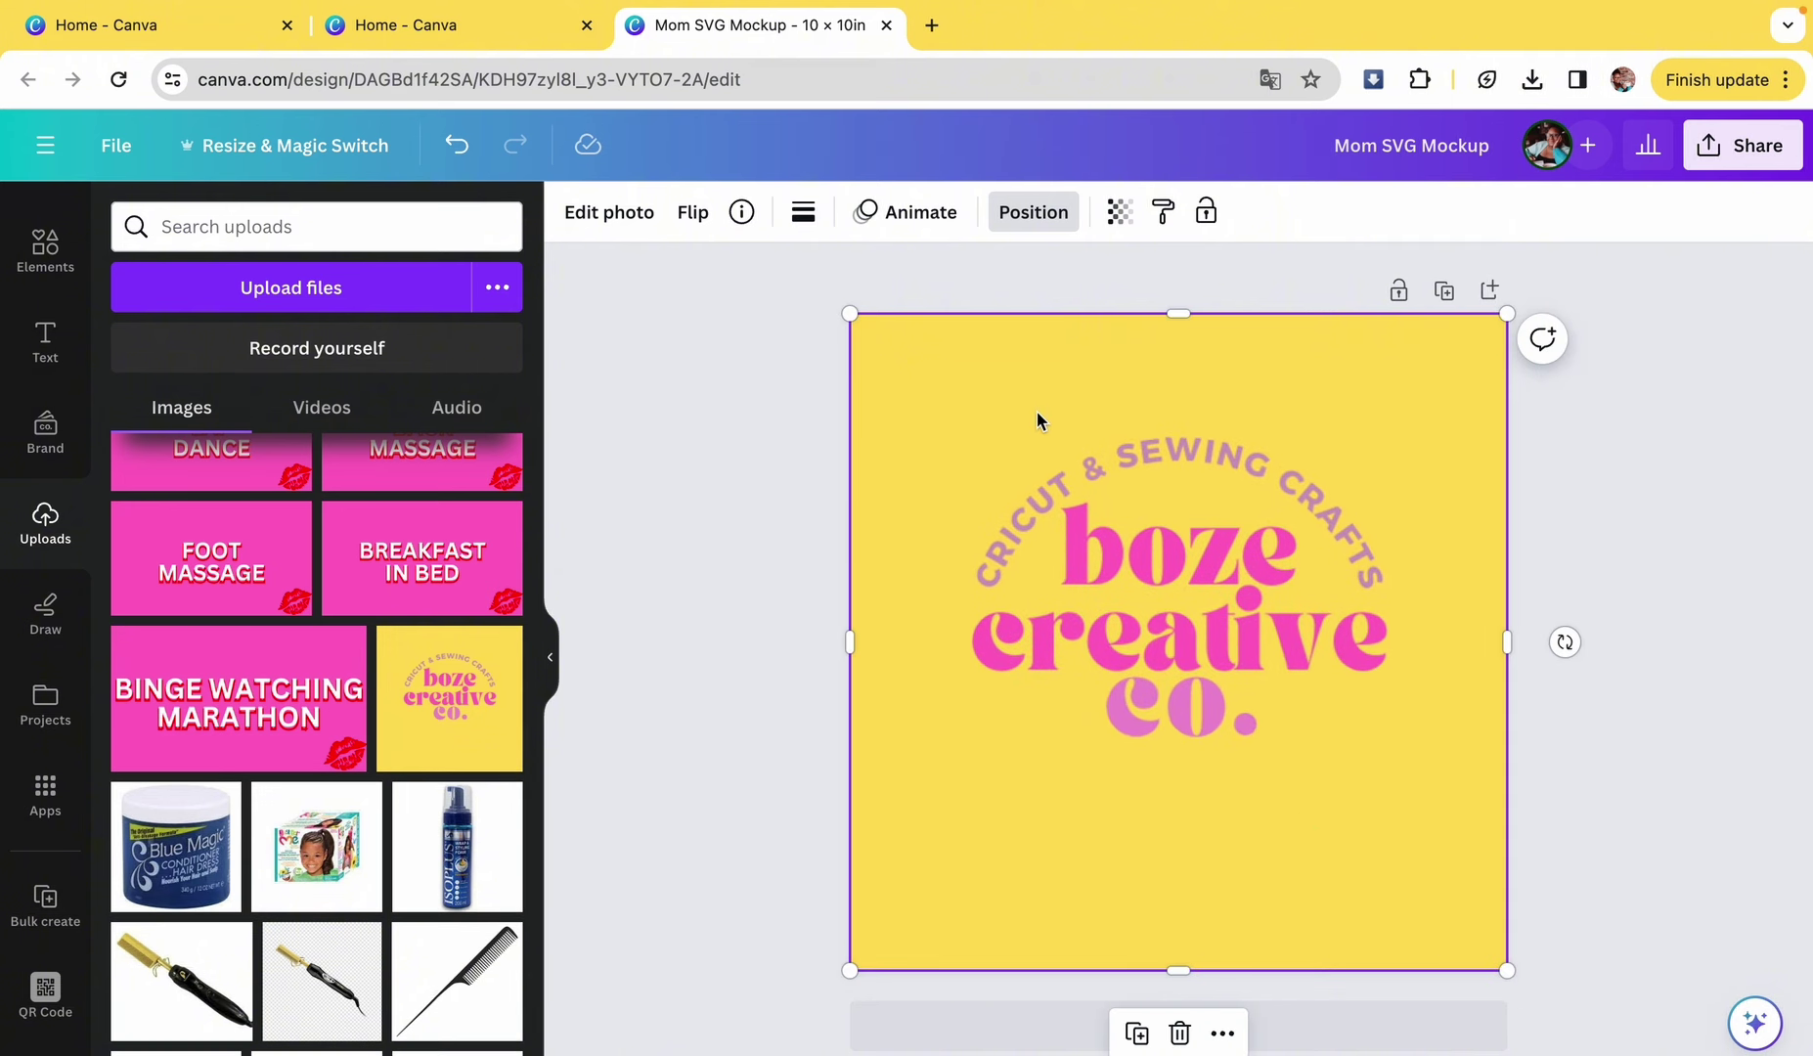
# - Send the logo behind the design and fade it to transparency 36
pyautogui.click(1037, 224)
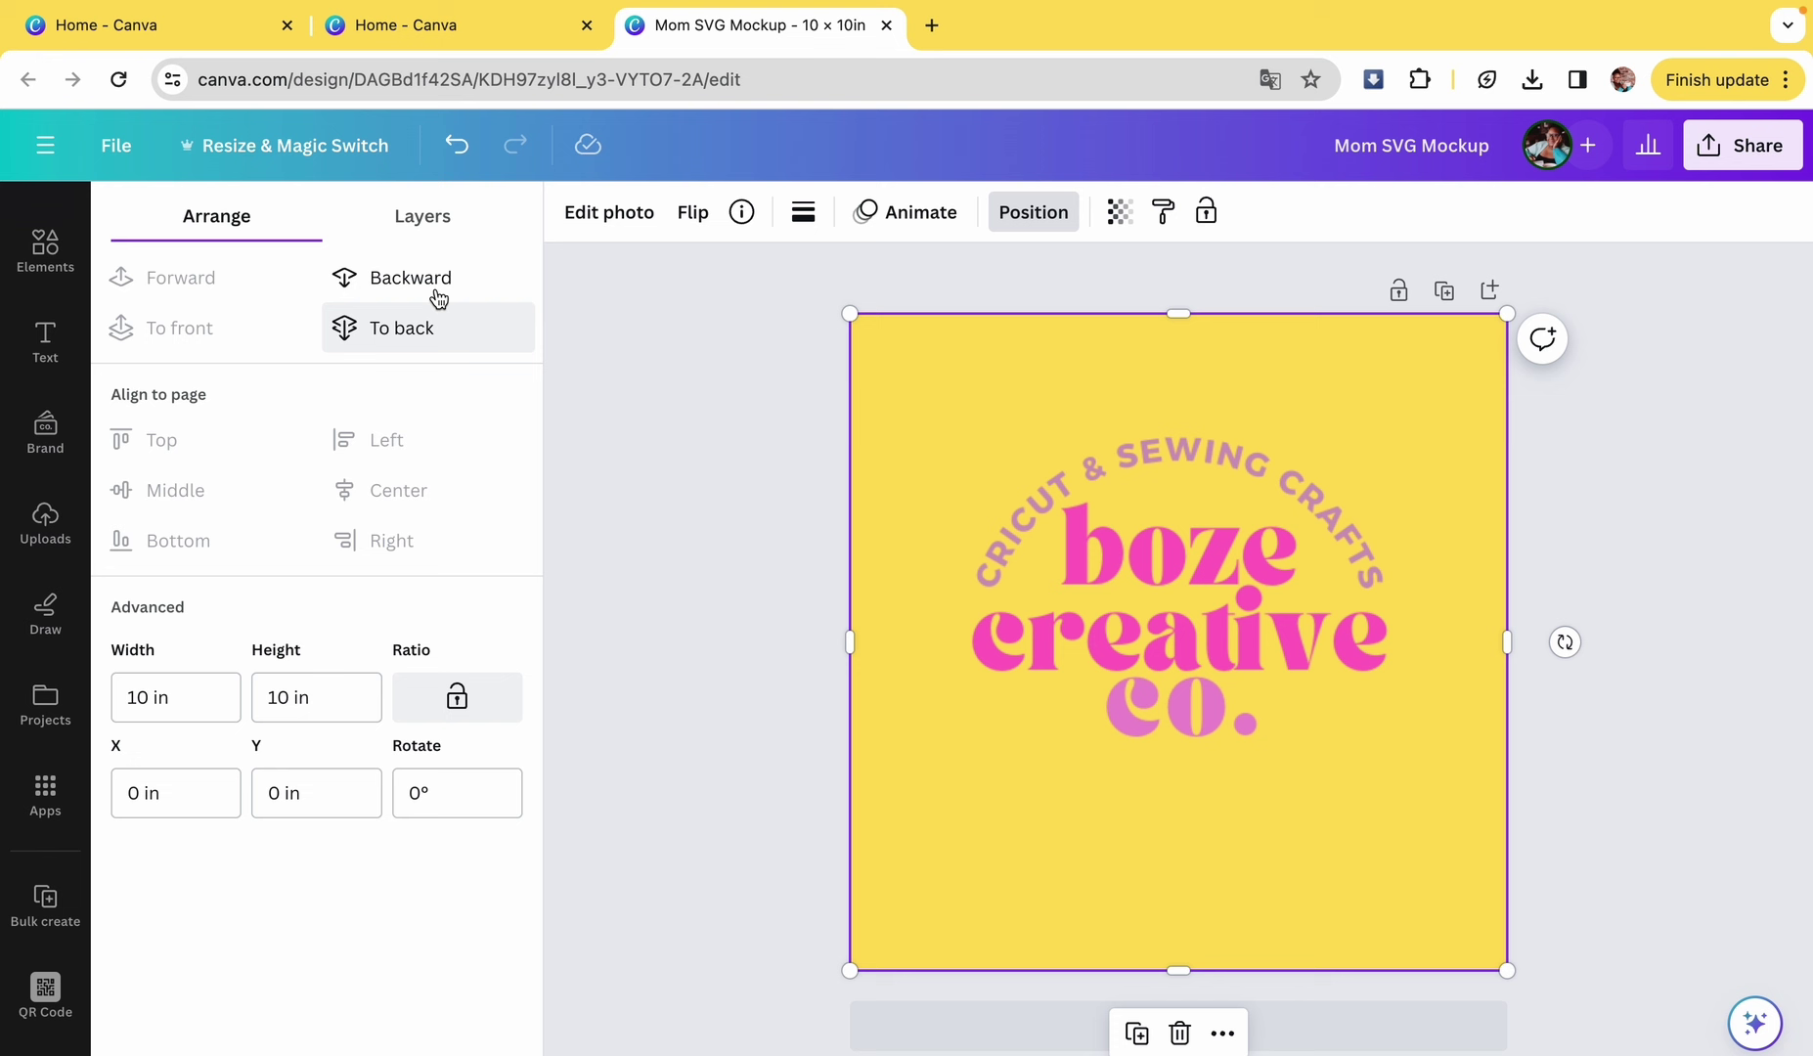
pyautogui.click(432, 329)
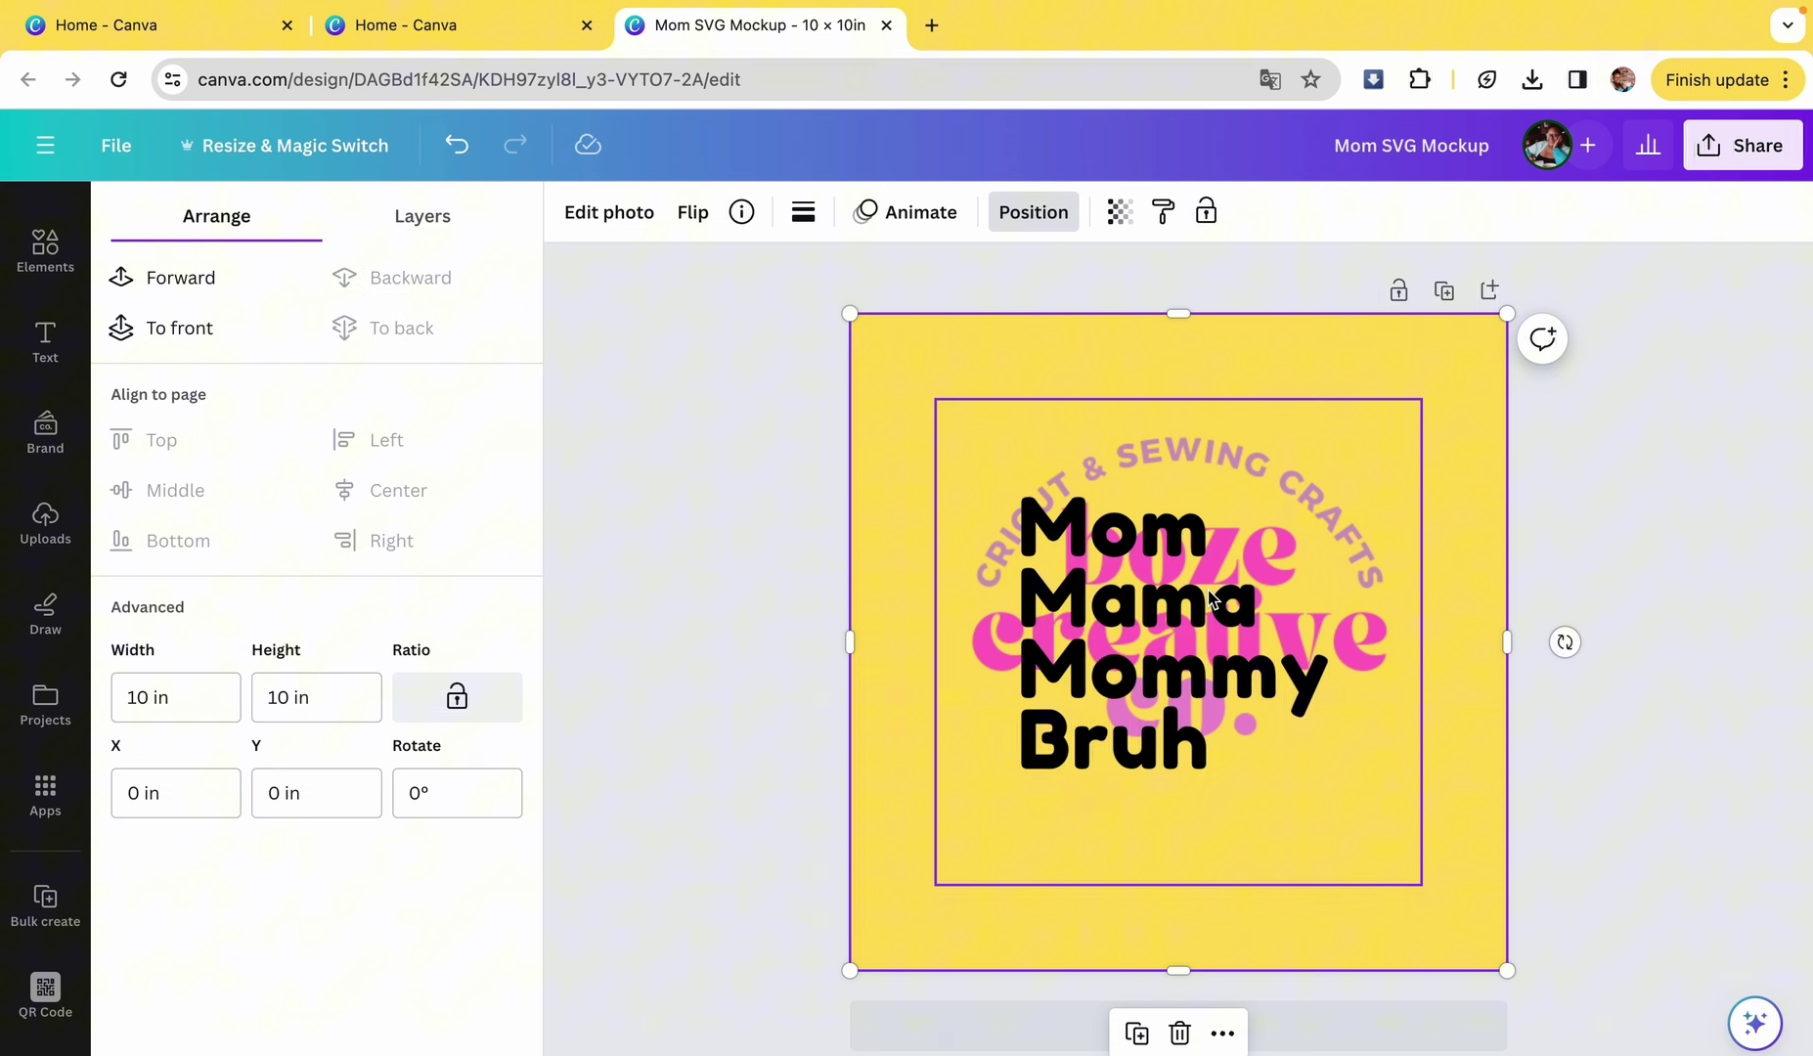
pyautogui.click(1118, 213)
pyautogui.moveTo(1121, 330); pyautogui.dragTo(989, 339)
pyautogui.press('Escape')
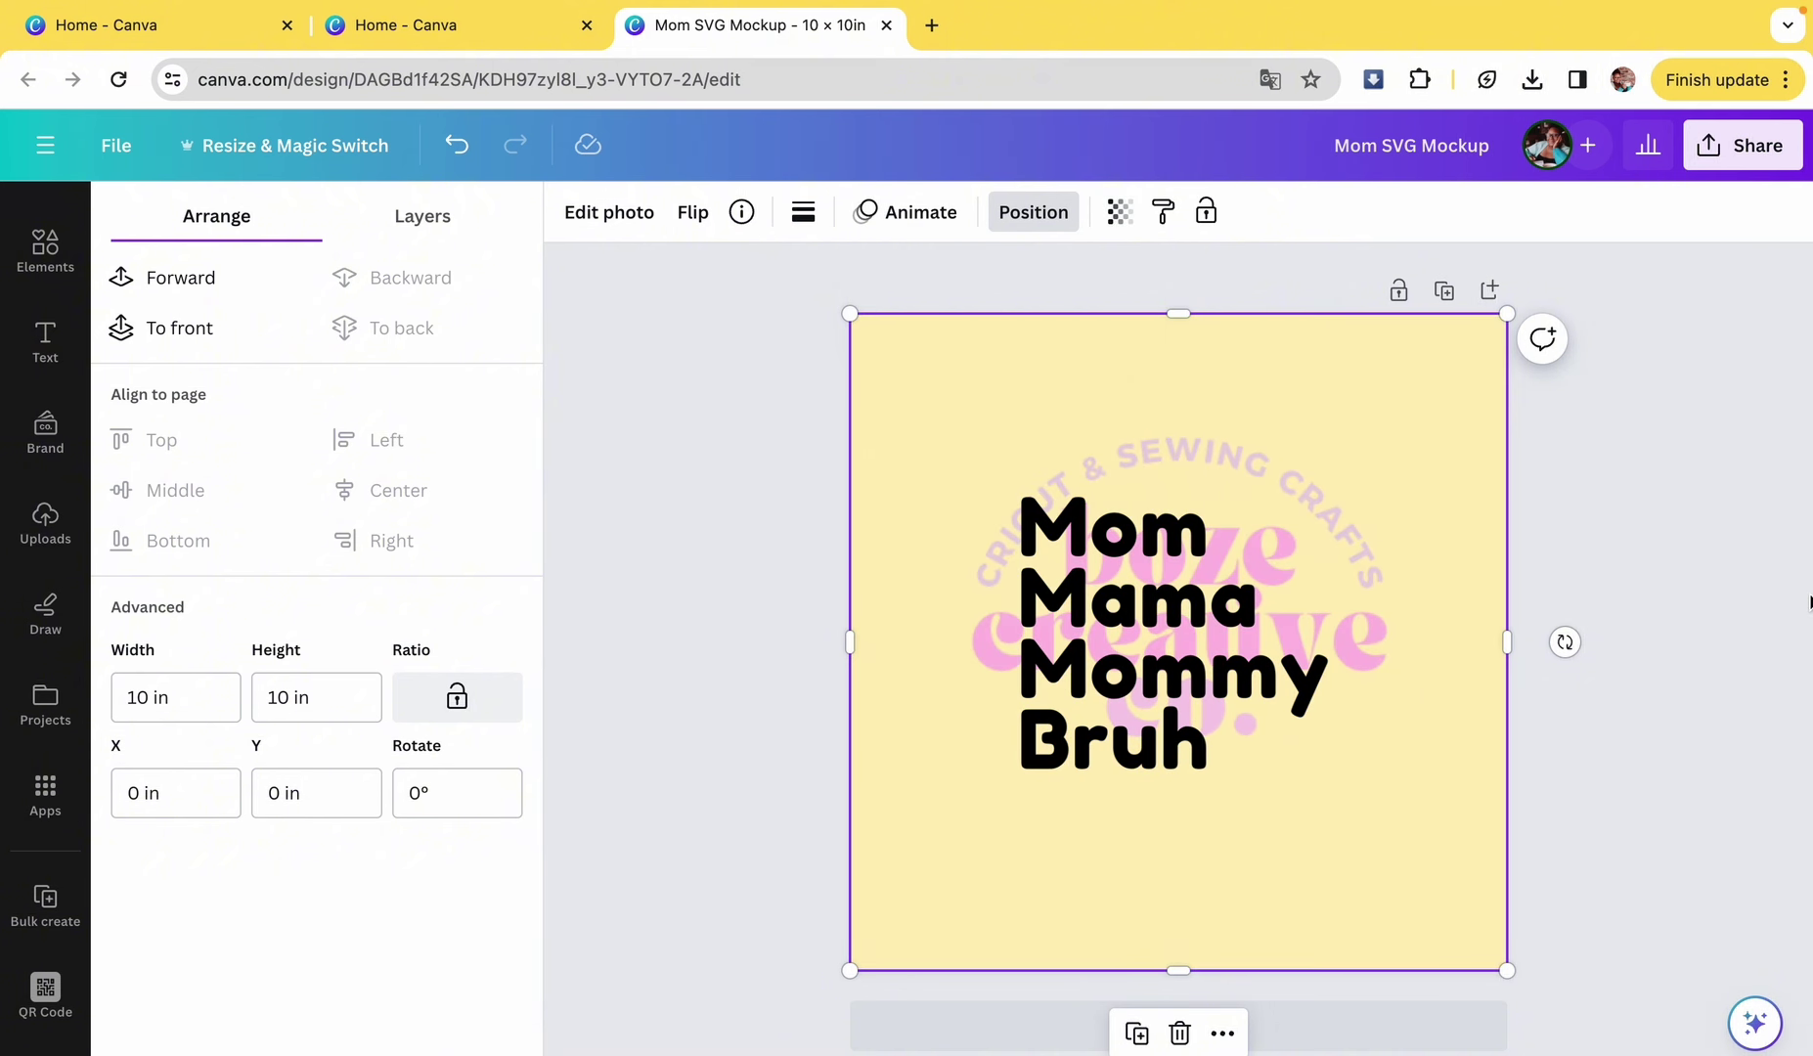
# - Download the design as a PNG
pyautogui.click(1741, 142)
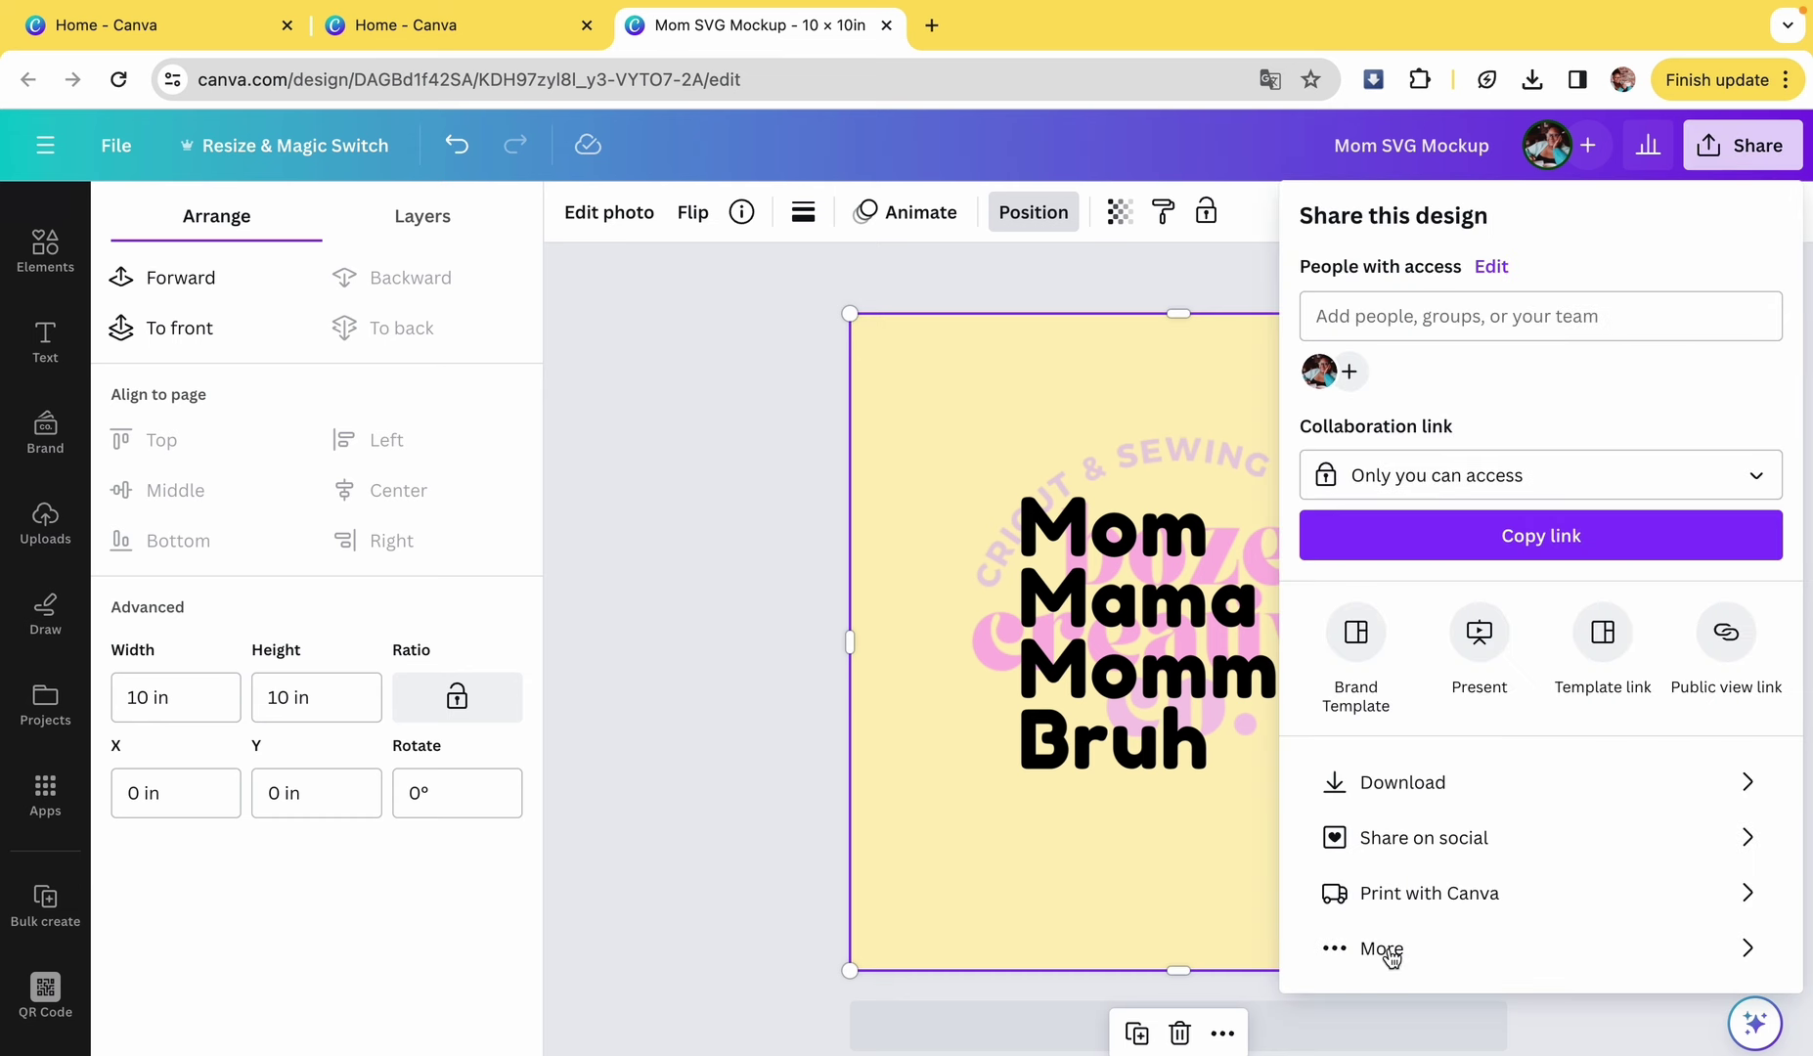
pyautogui.click(1399, 783)
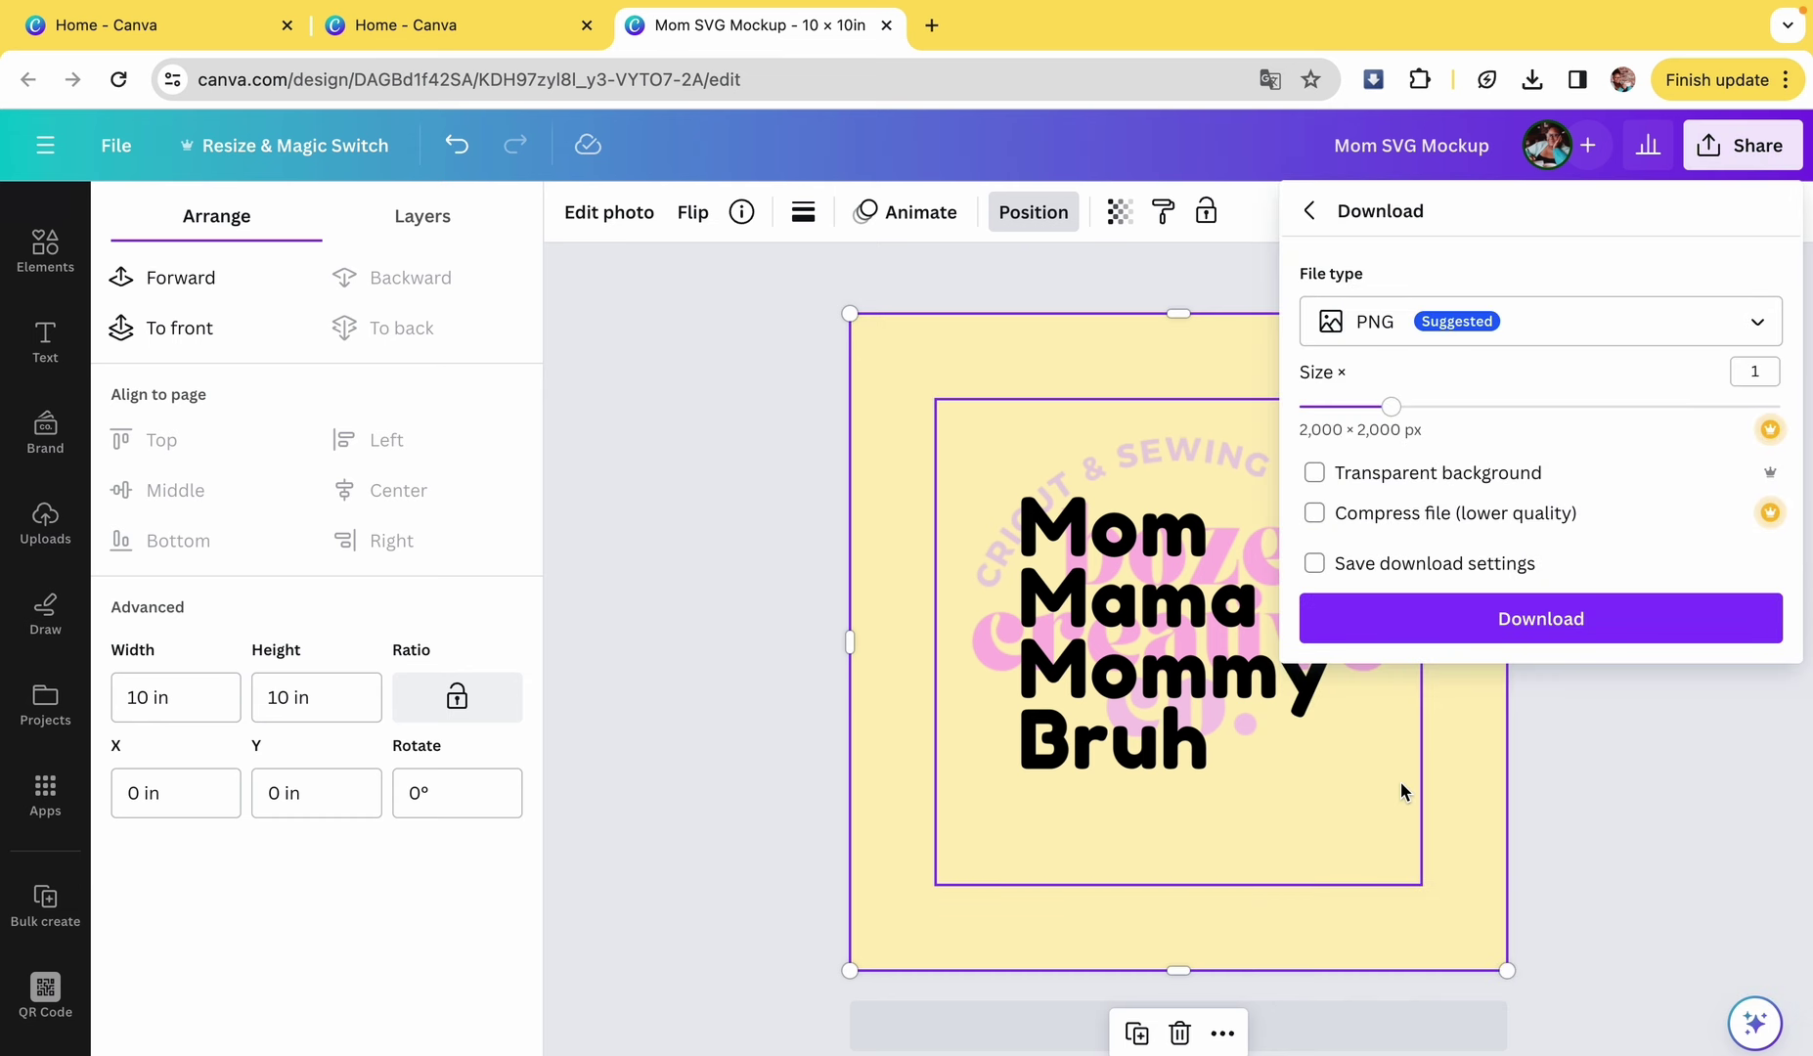
pyautogui.click(1535, 622)
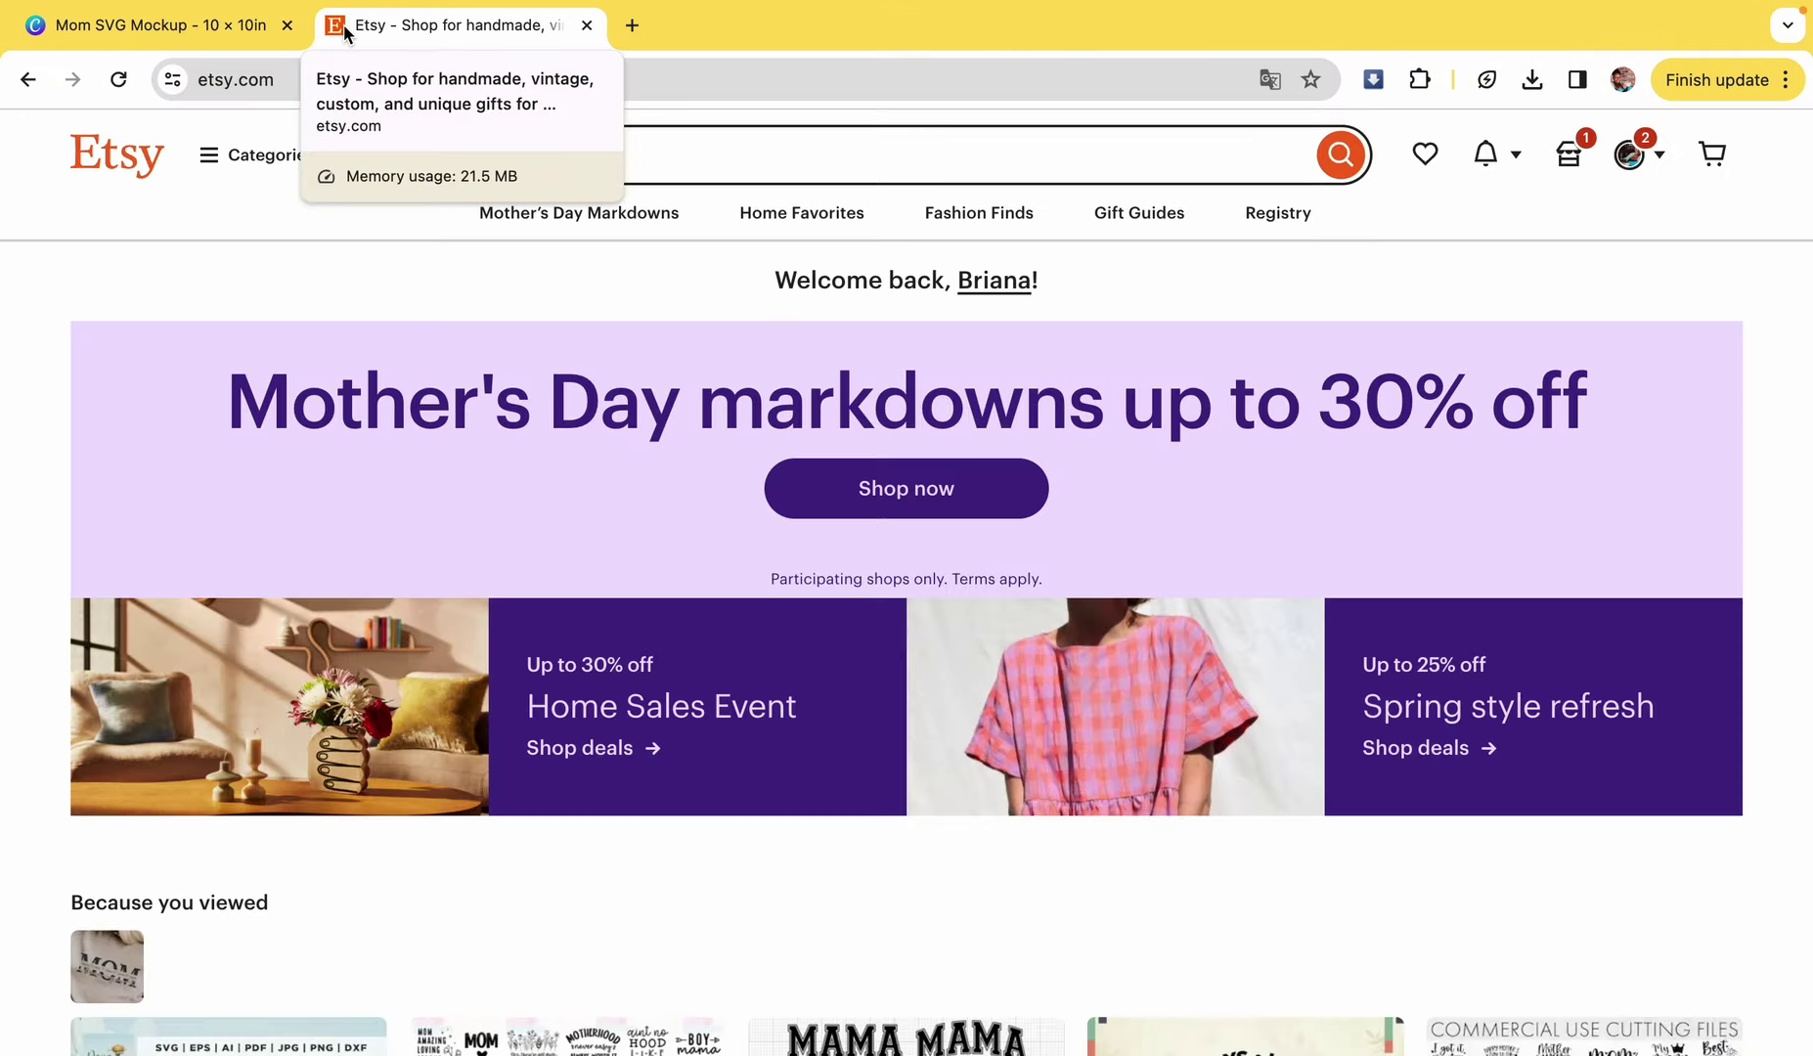
# - Start a new listing from the shop's Listings page
pyautogui.click(1568, 153)
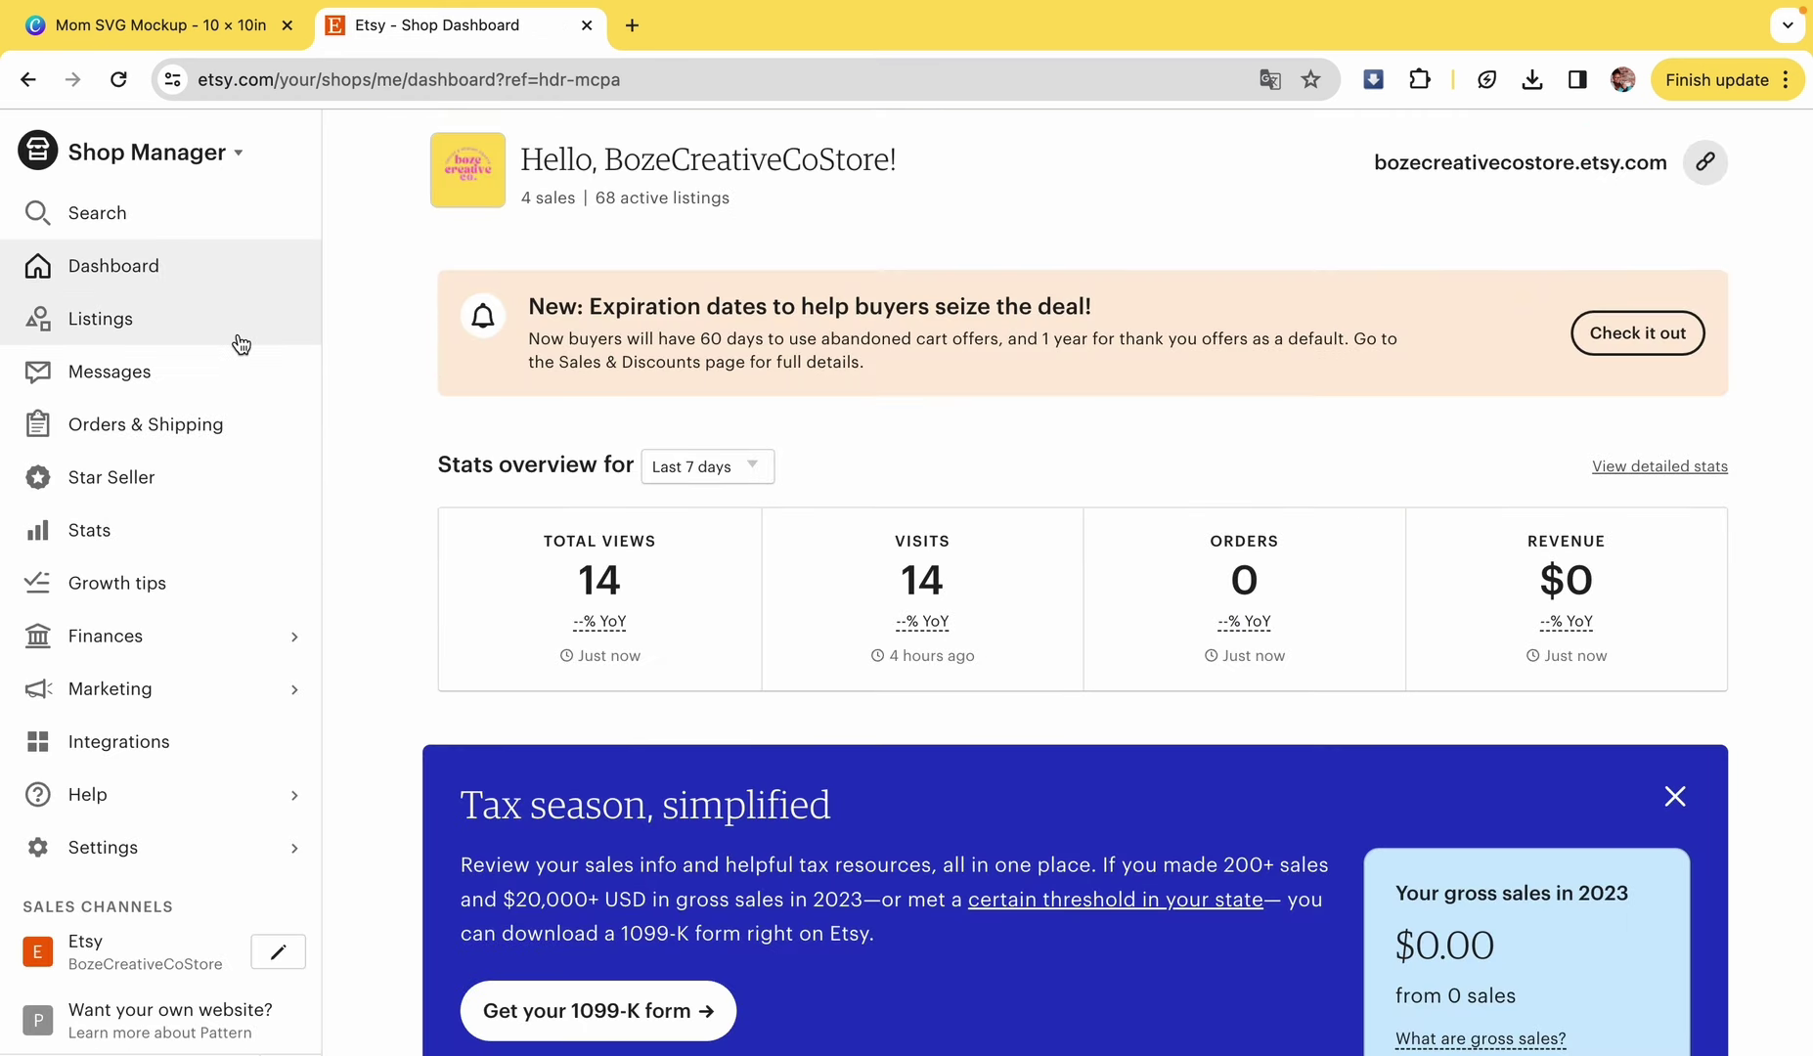
pyautogui.click(228, 342)
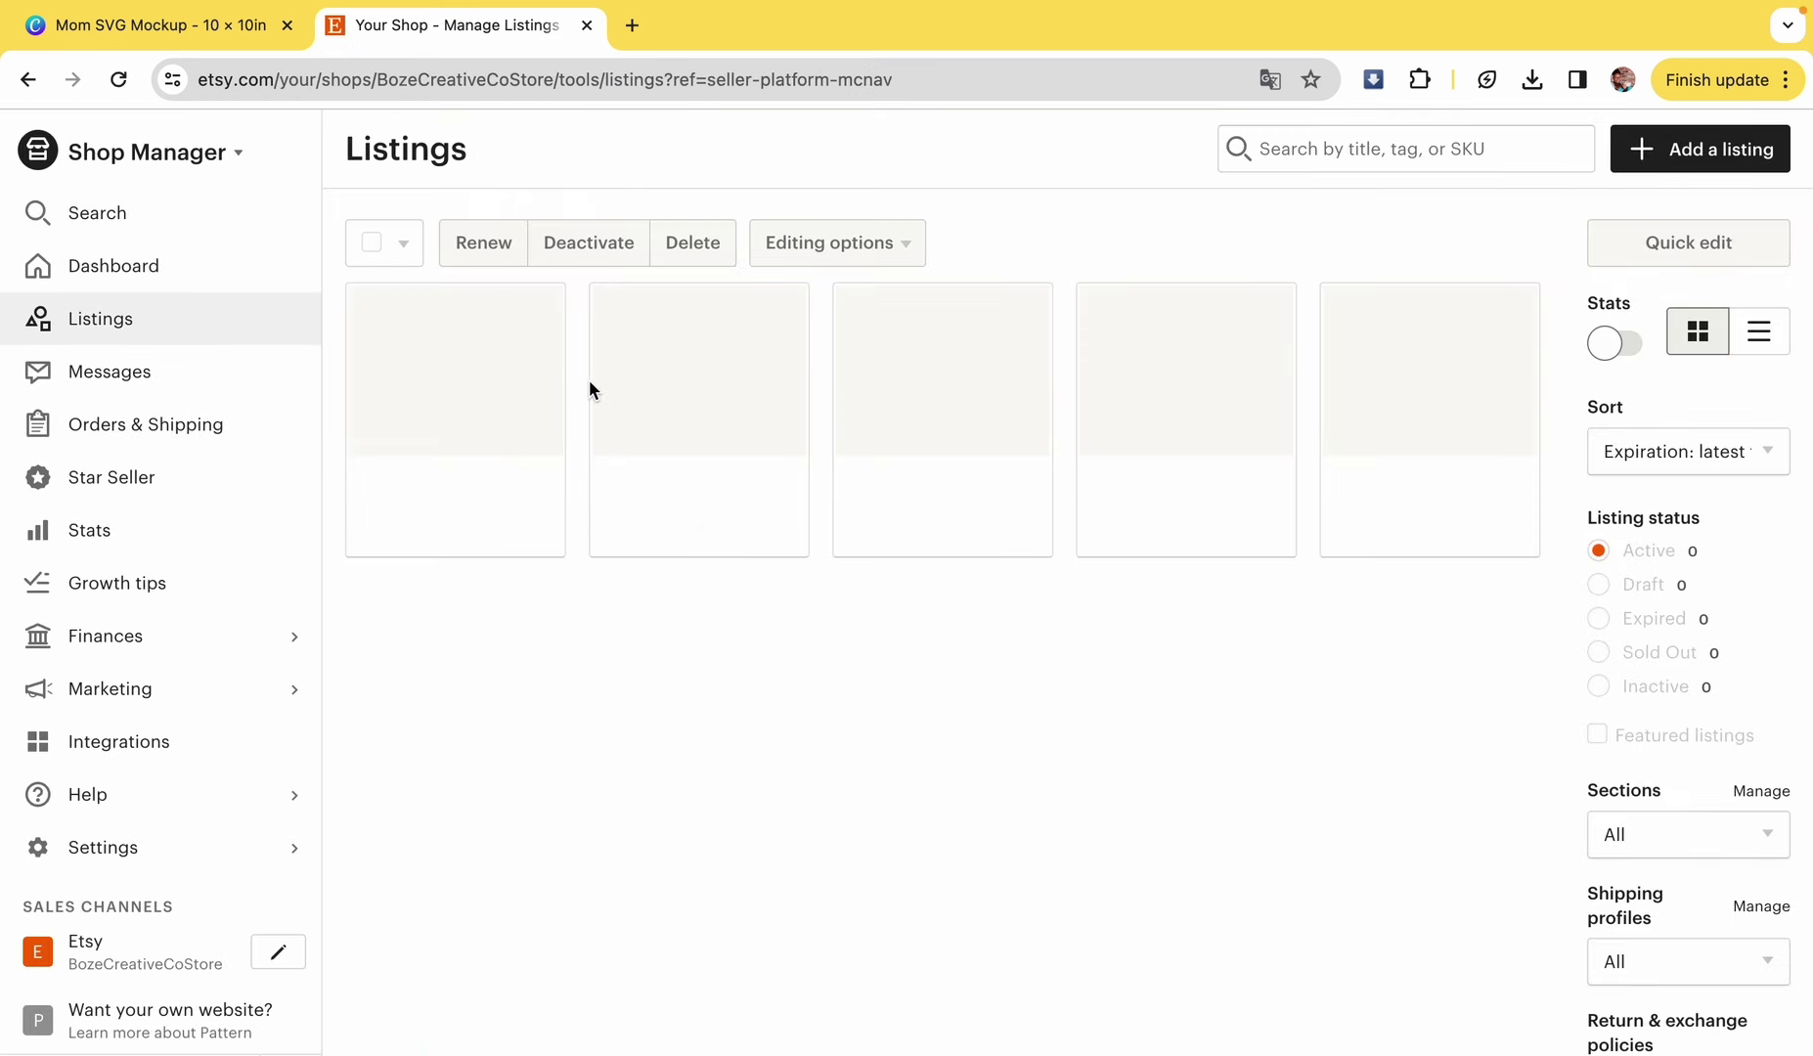
pyautogui.click(1716, 151)
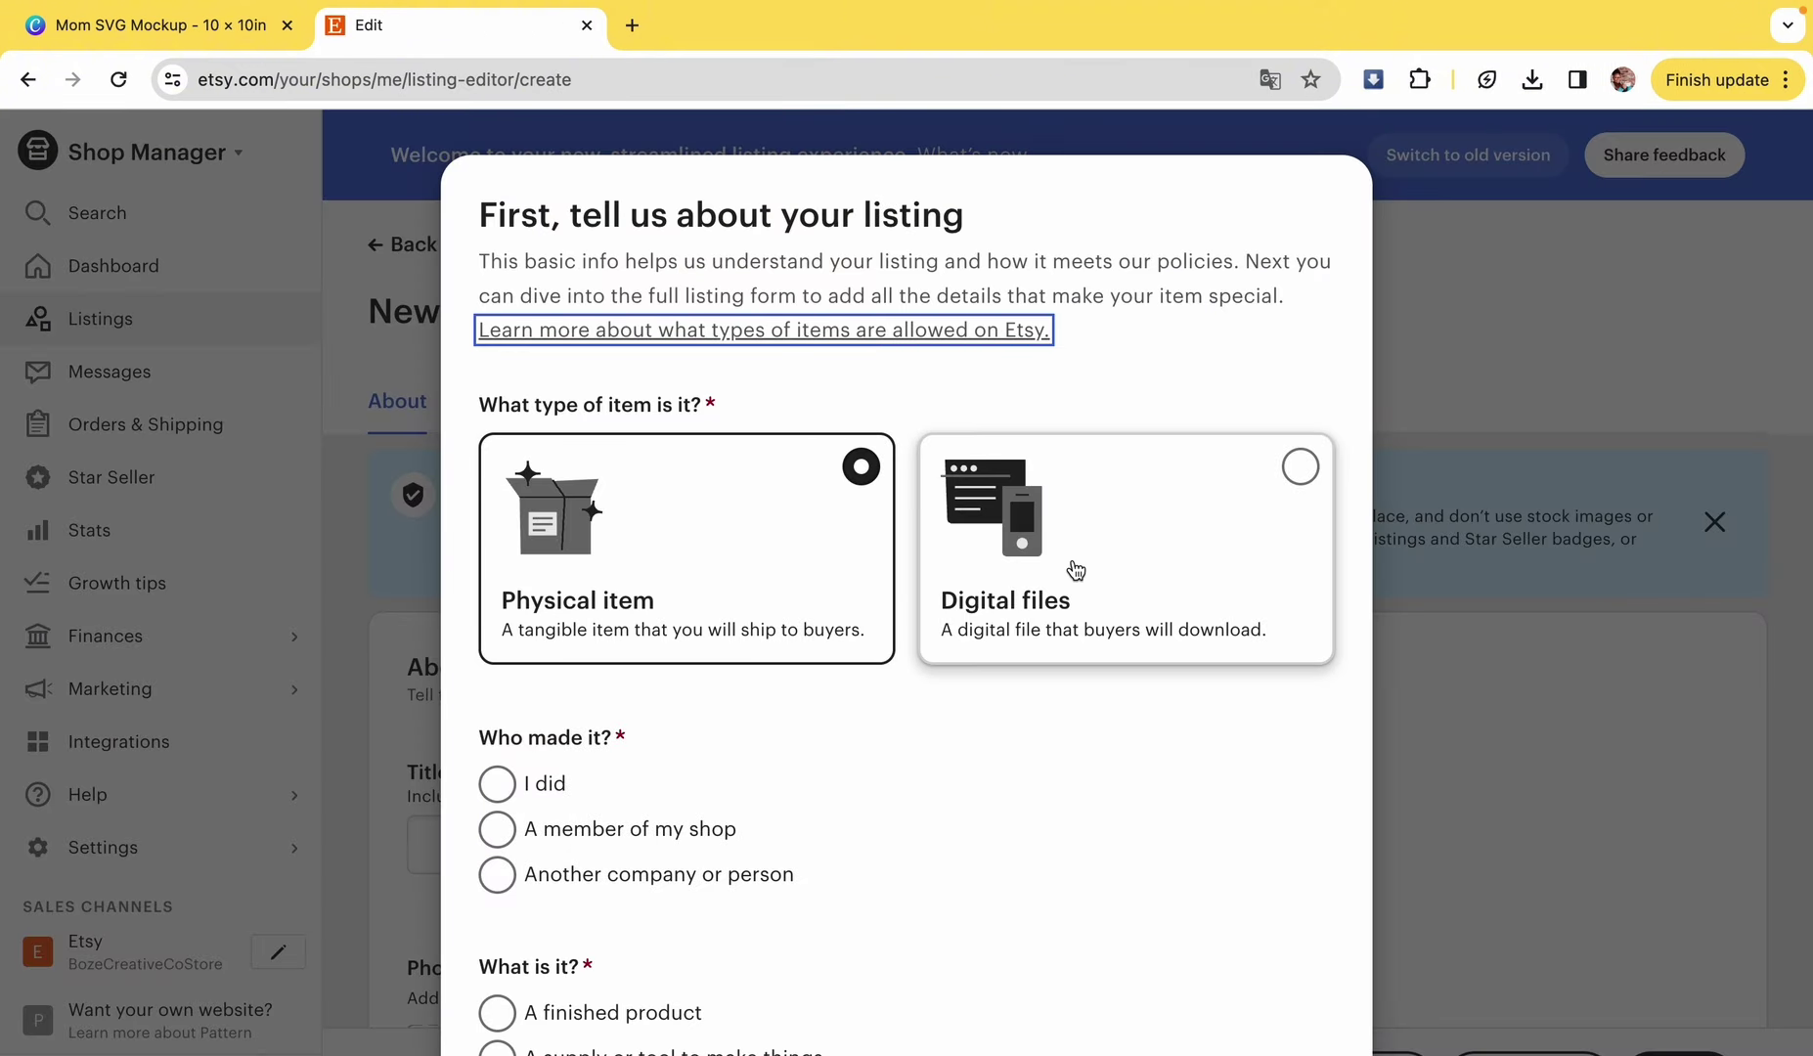
# - Set the listing as digital files, made by me, a finished product, made 2020 - 2024
pyautogui.click(1076, 570)
pyautogui.scroll(-4, 1073, 570)
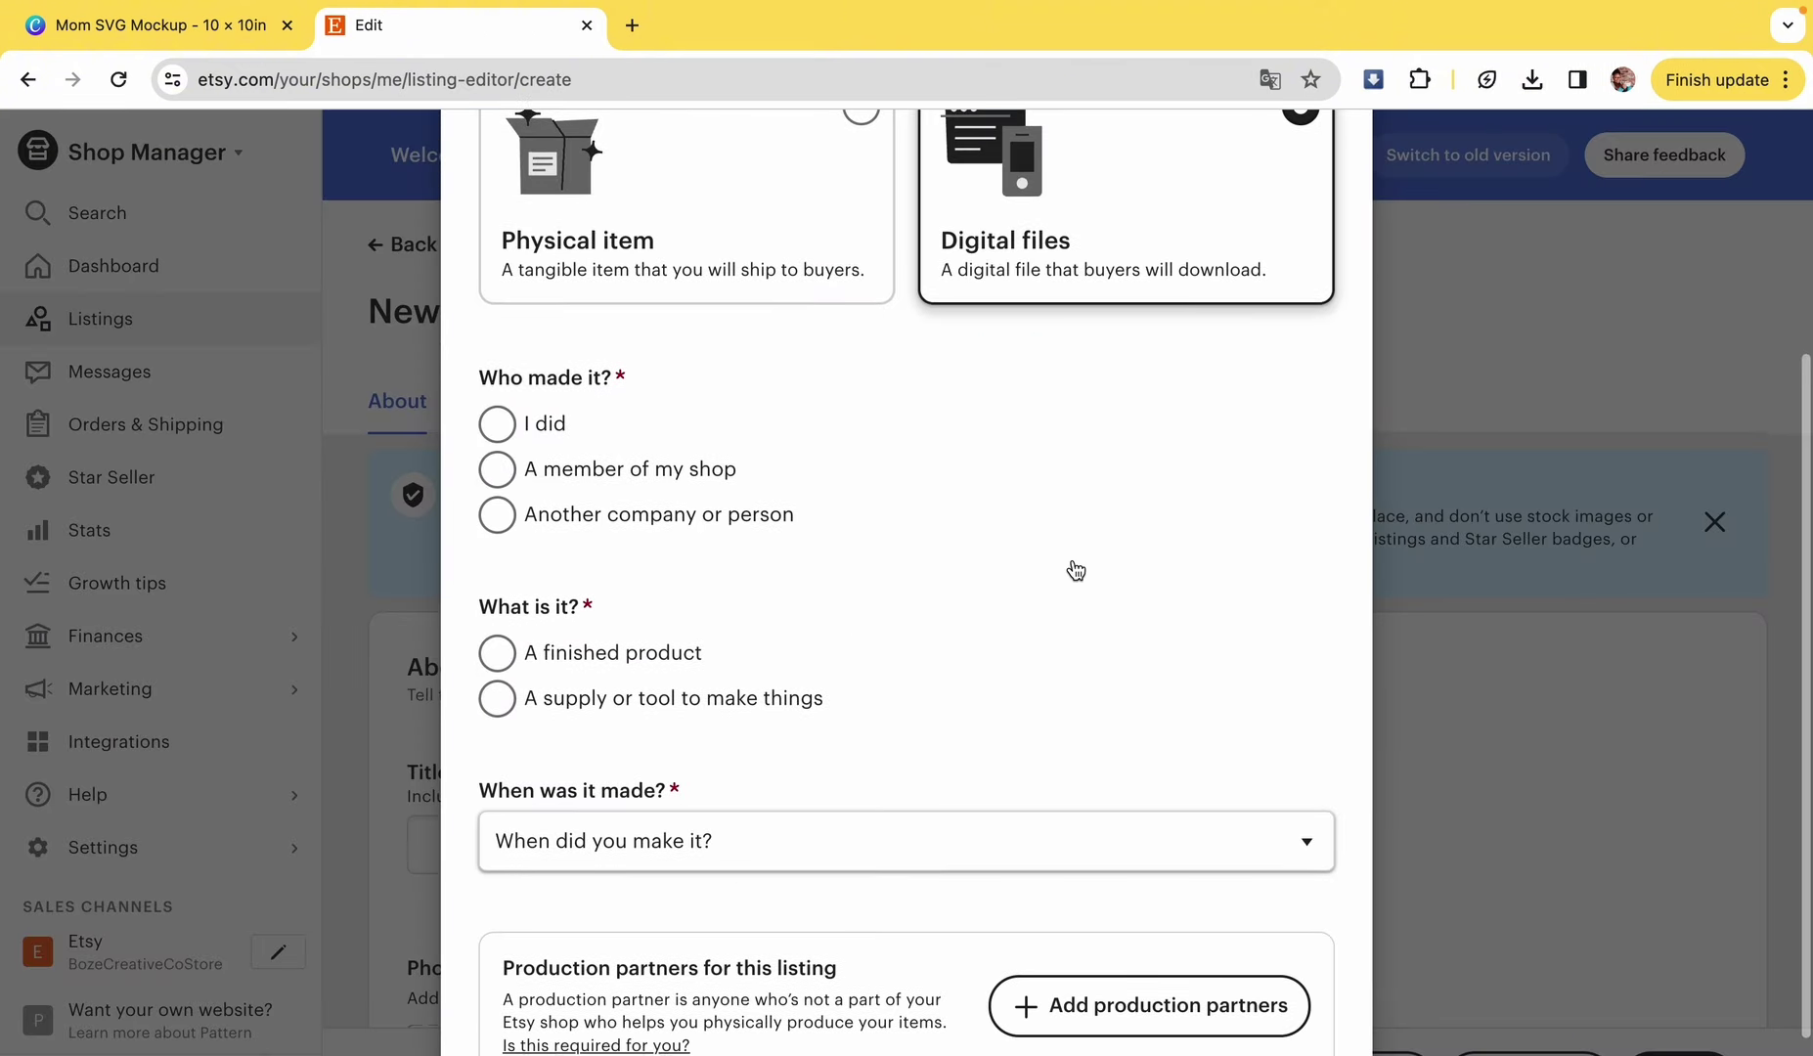
pyautogui.click(496, 422)
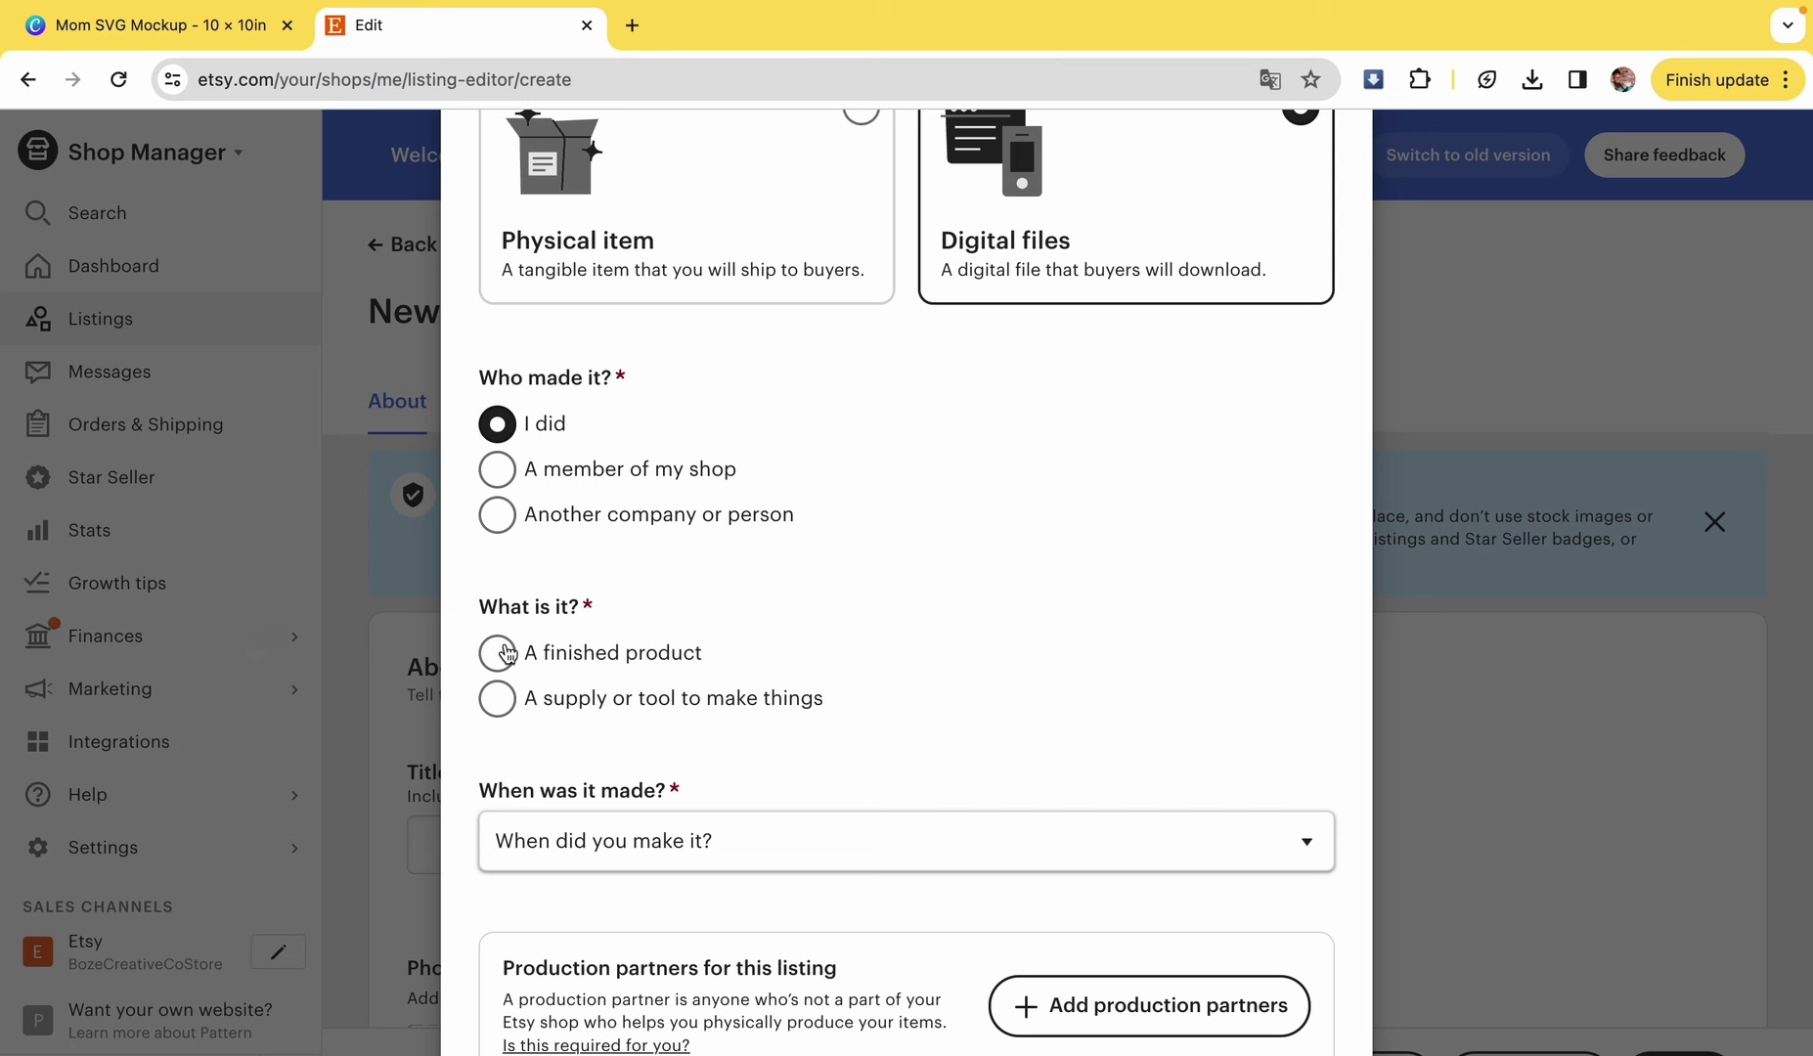
pyautogui.click(498, 652)
pyautogui.scroll(-3, 505, 653)
pyautogui.click(599, 733)
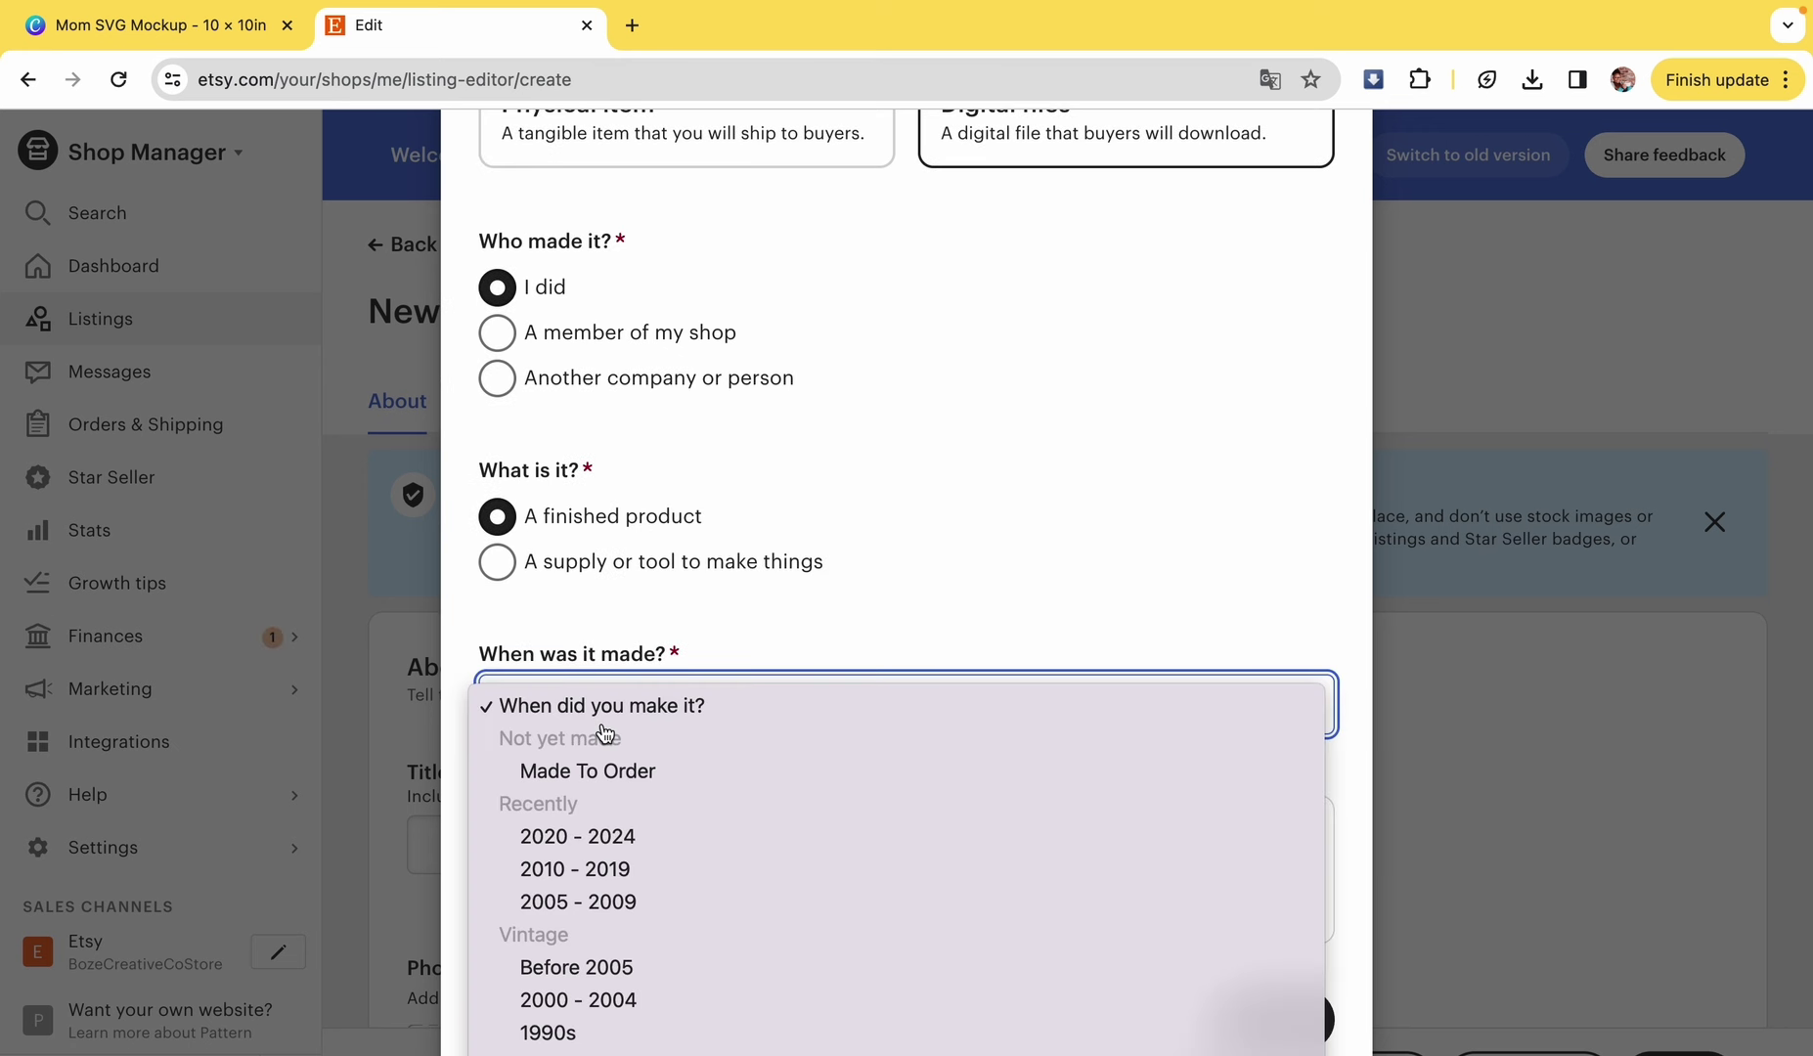
pyautogui.click(606, 836)
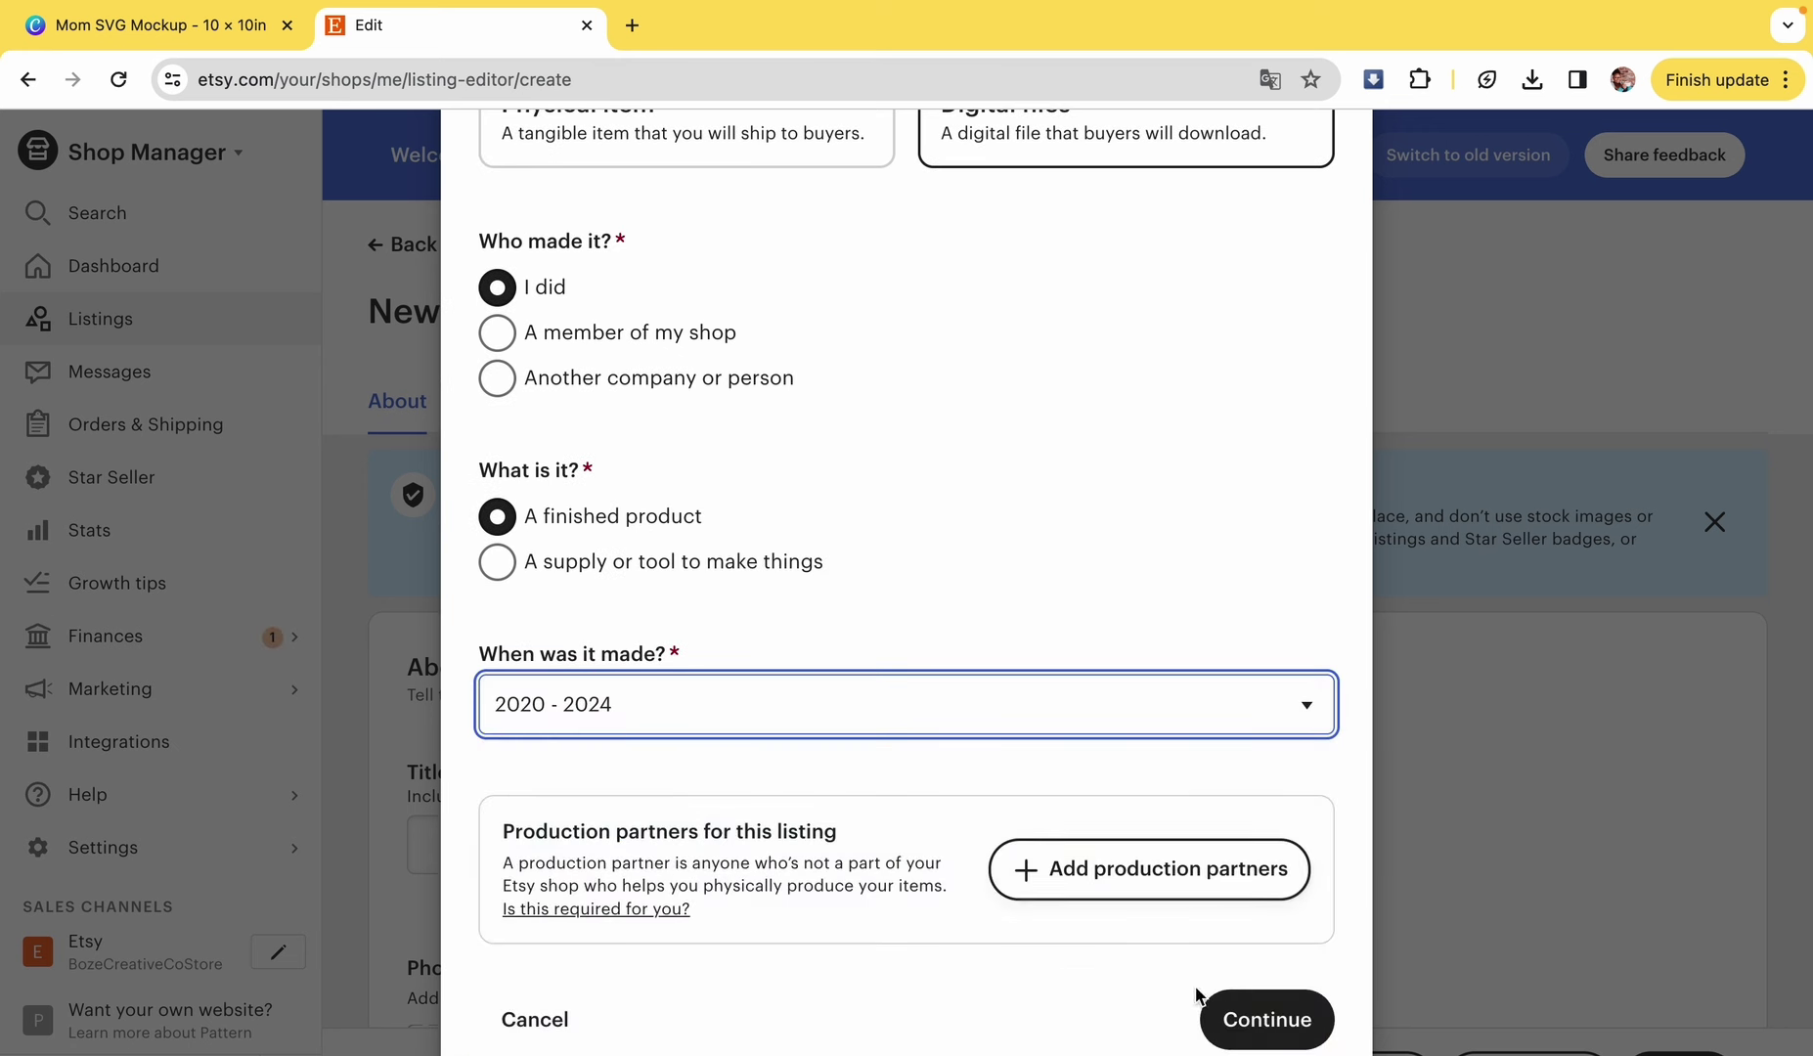
pyautogui.click(1225, 1016)
pyautogui.click(999, 847)
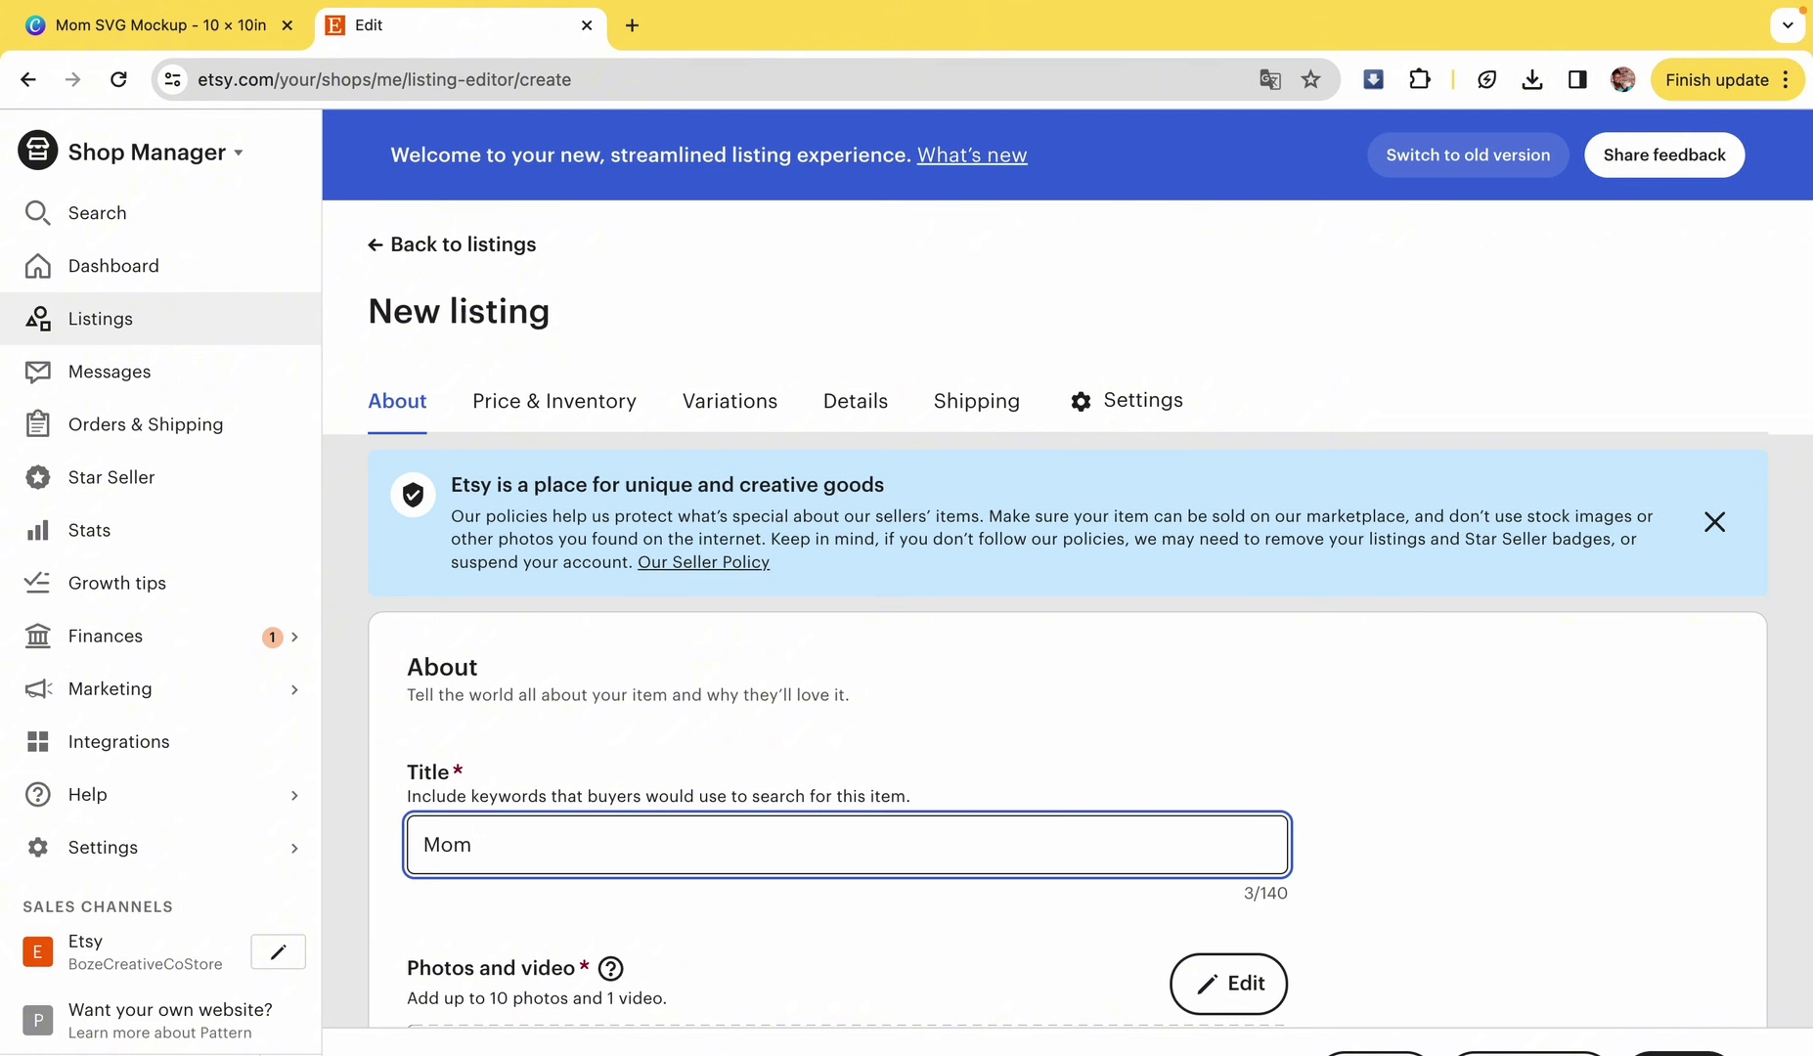
# - Title the listing 'Mom Mama Mommy Bruh SVG PNG, Mother's Day SVG, ... Funny Mother's Day Shirt'
pyautogui.write('Mom Mama Mommy Bruh ')
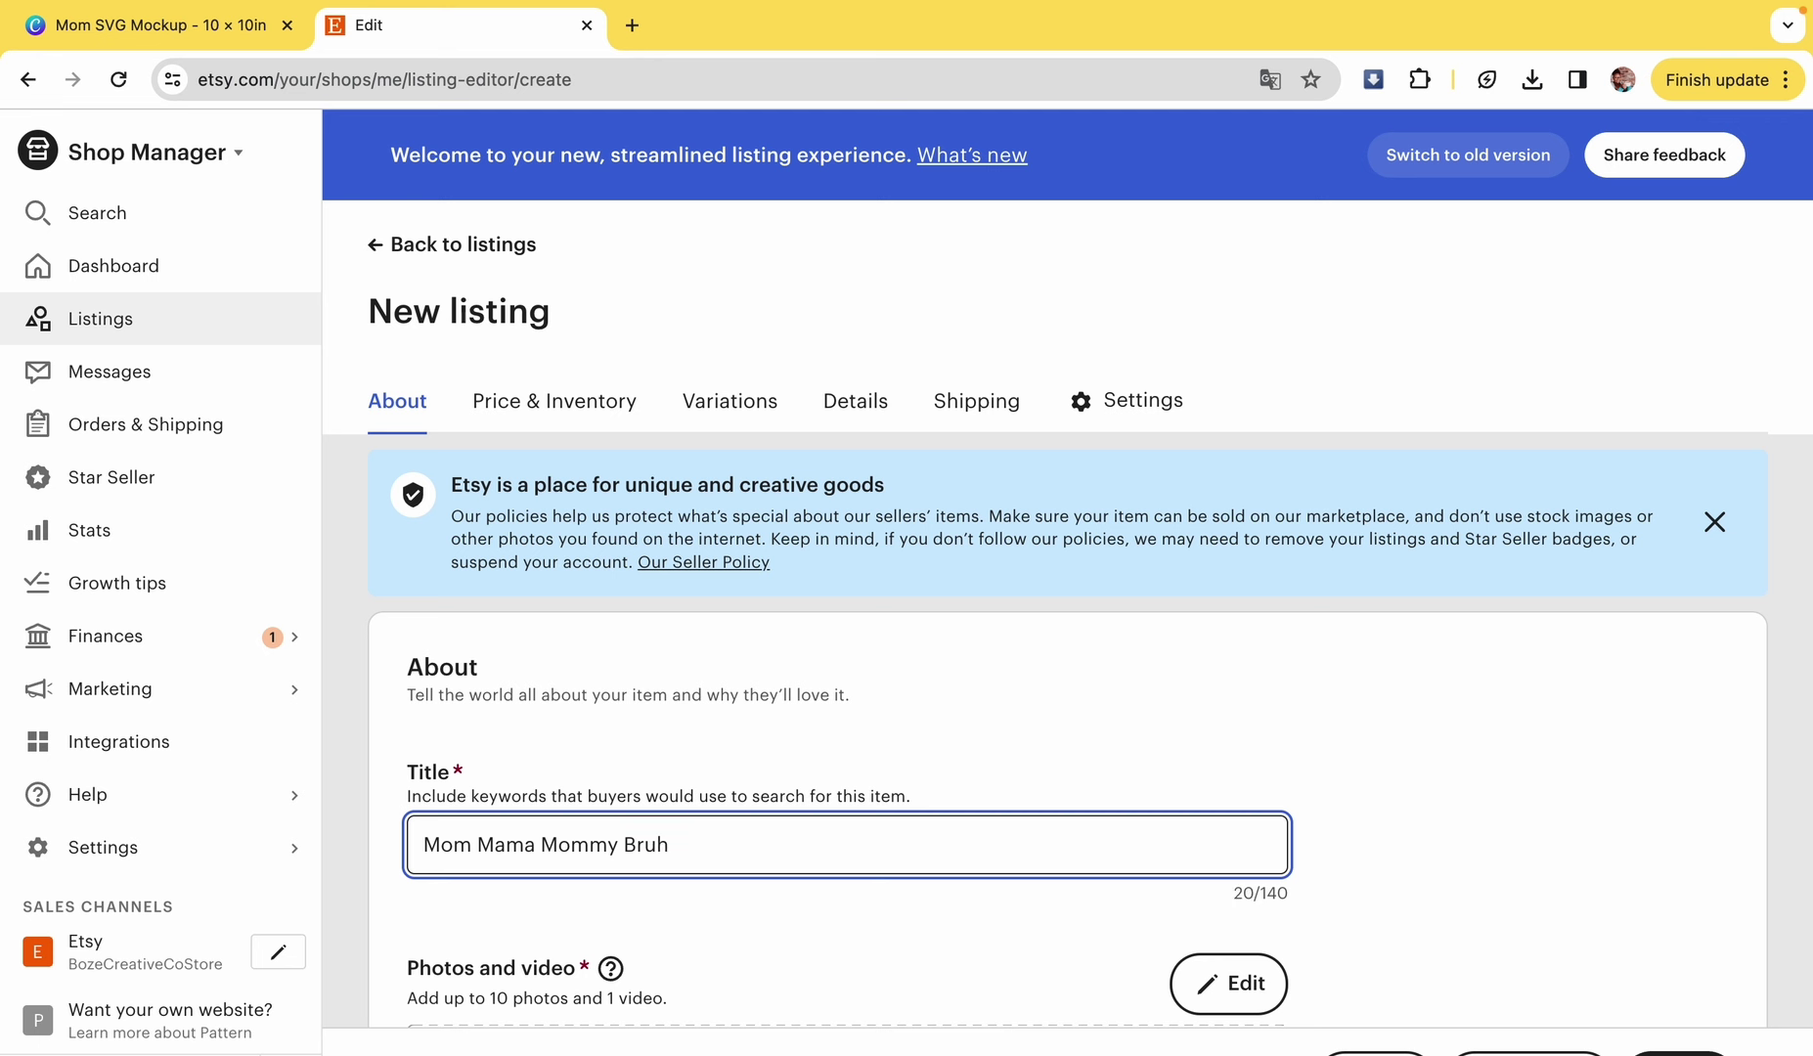
pyautogui.write('SVG')
pyautogui.write("PNG, Mother's Da")
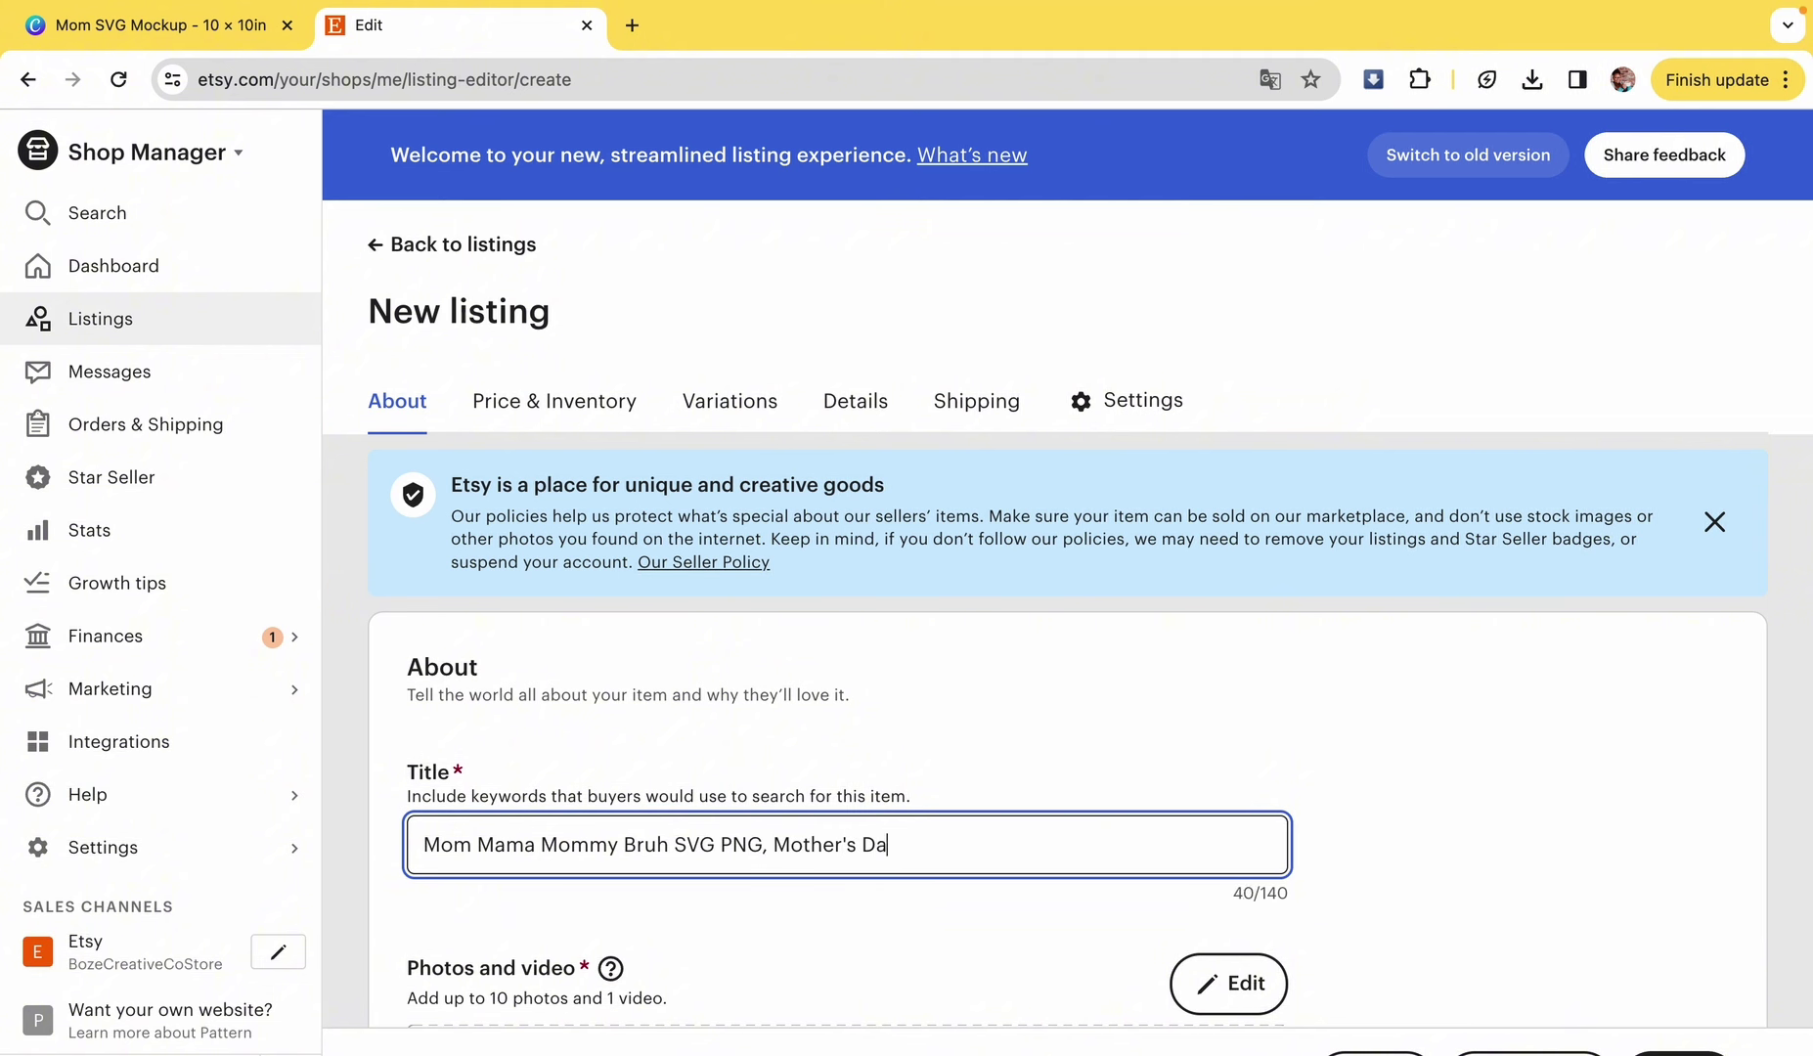
pyautogui.write("y SVG, Mother's Day png, Mother's Day")
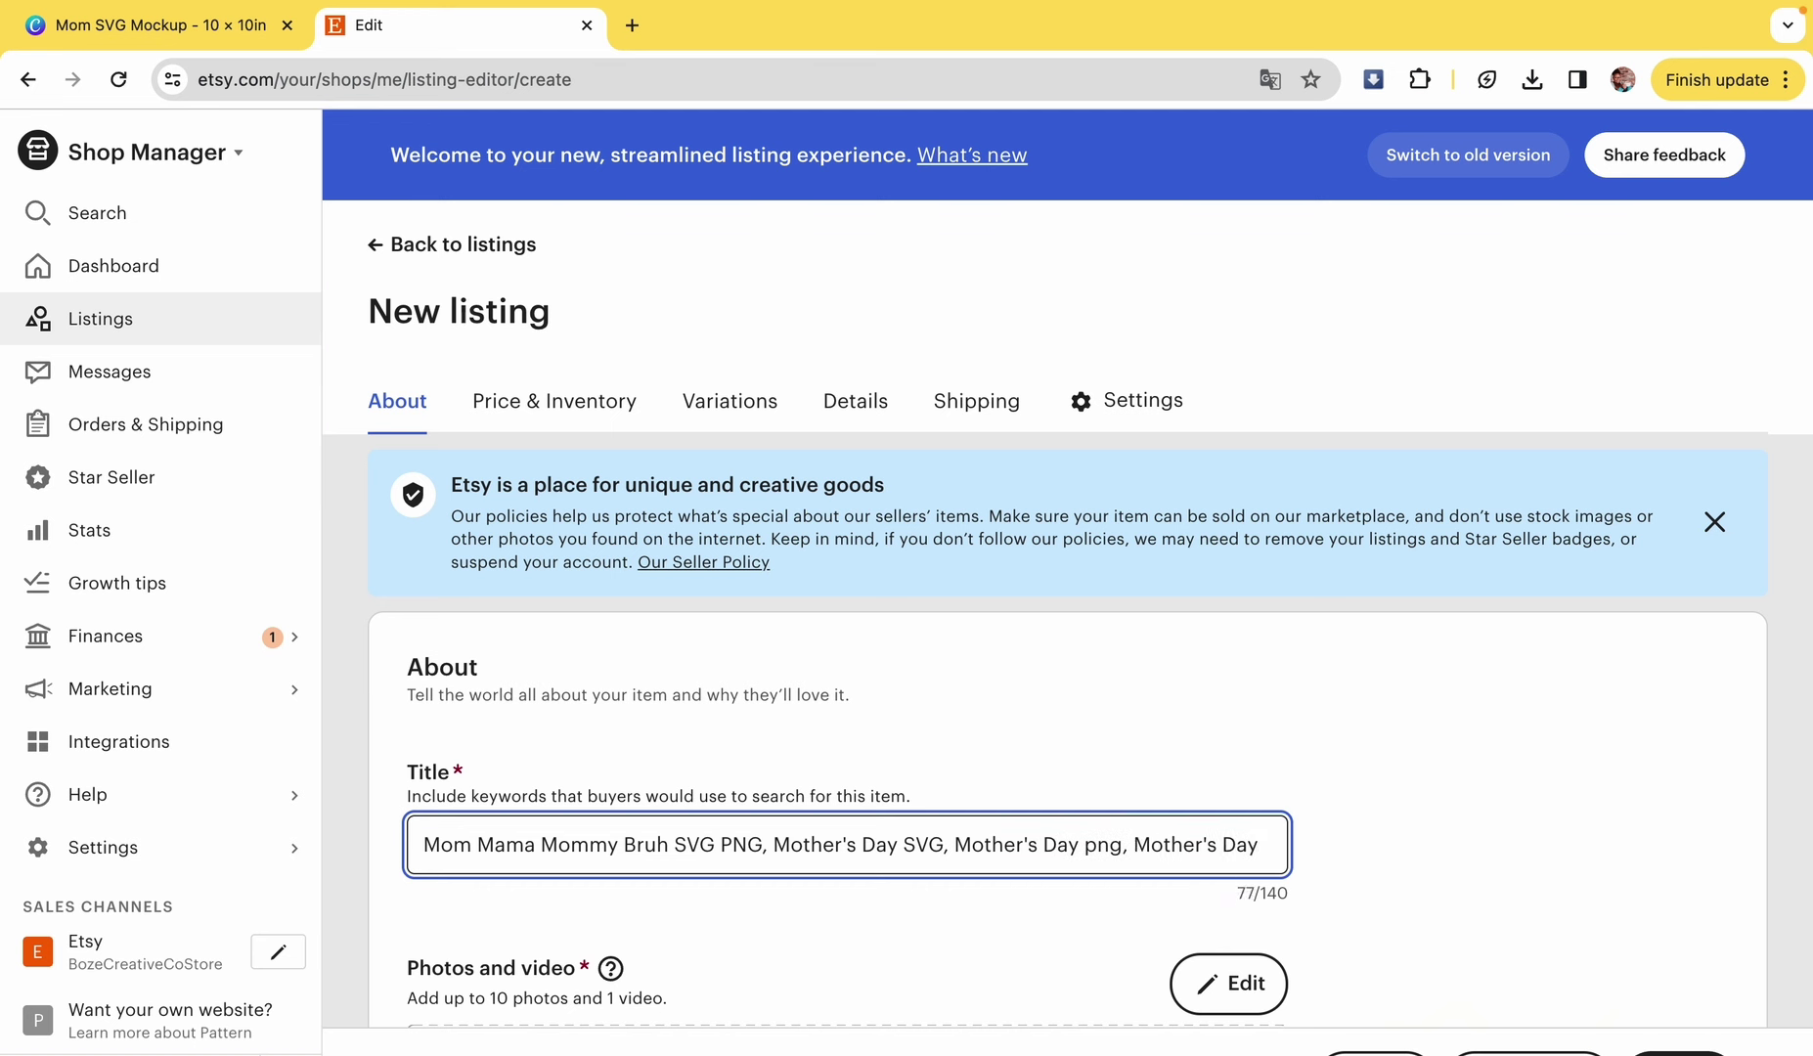
pyautogui.write(', Gif')
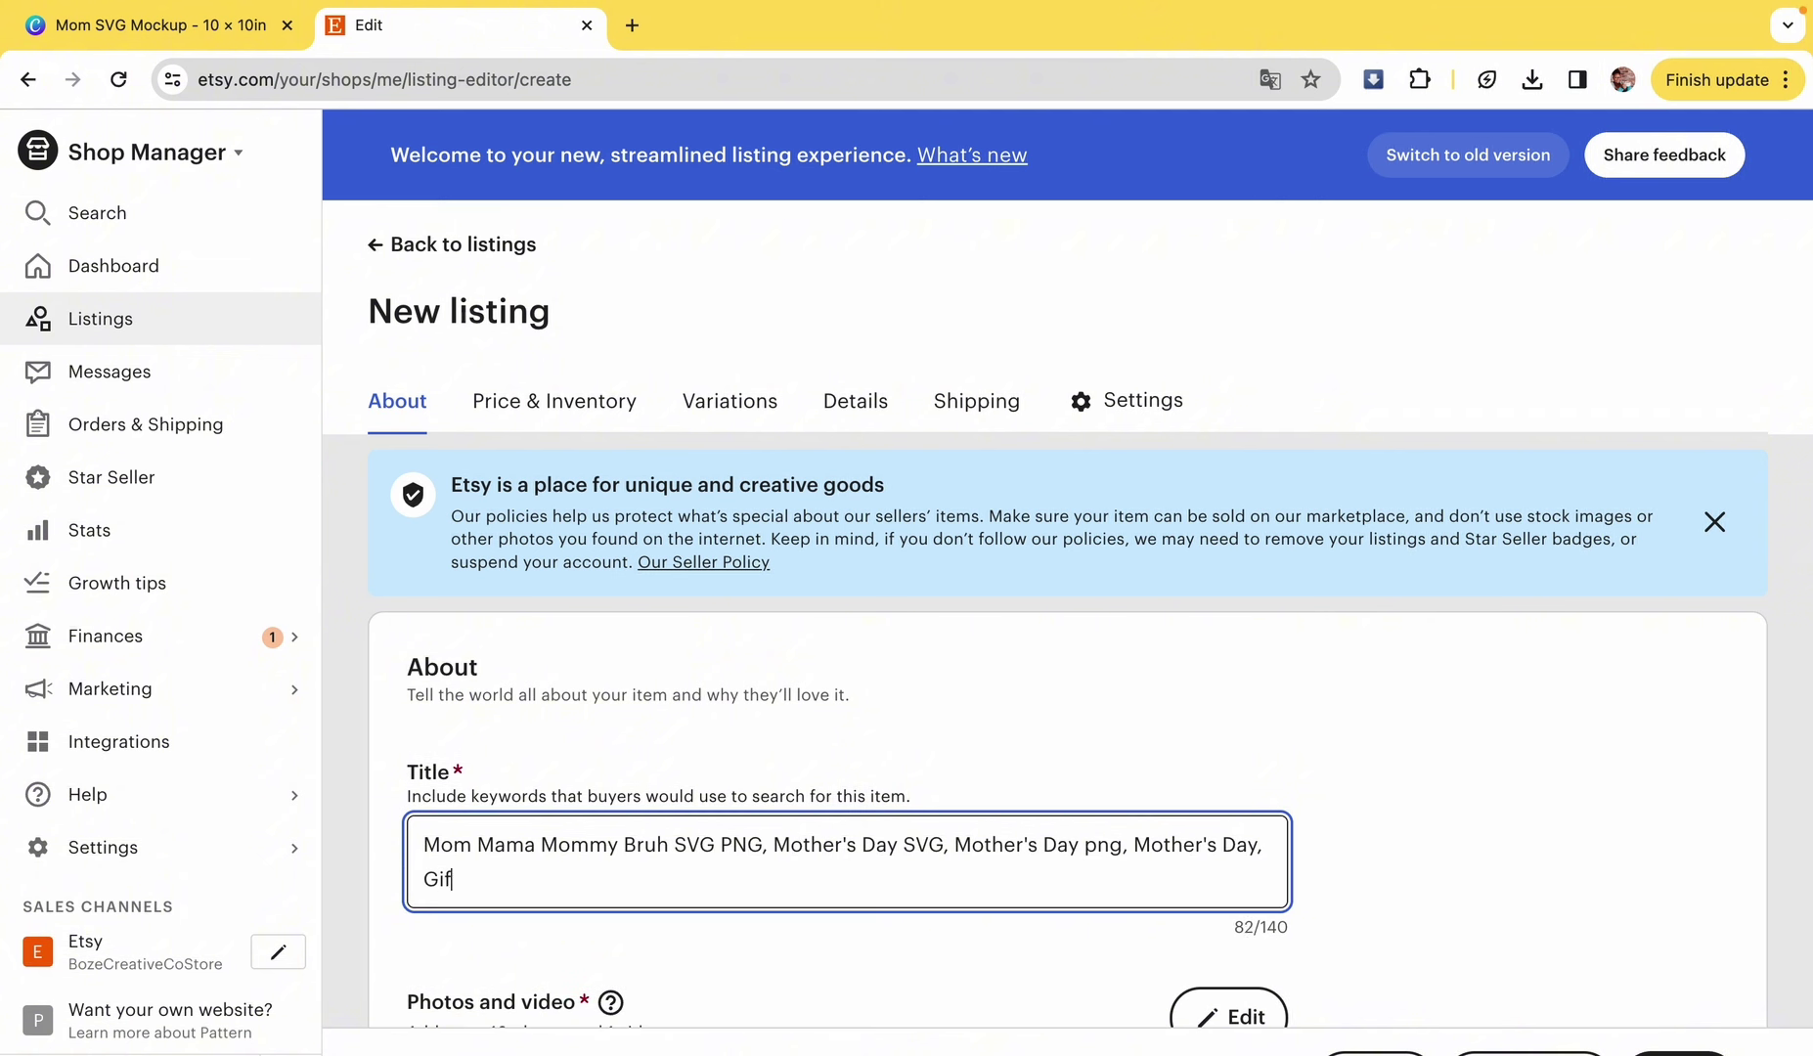
pyautogui.write('ts for Mom, Funny shirt for')
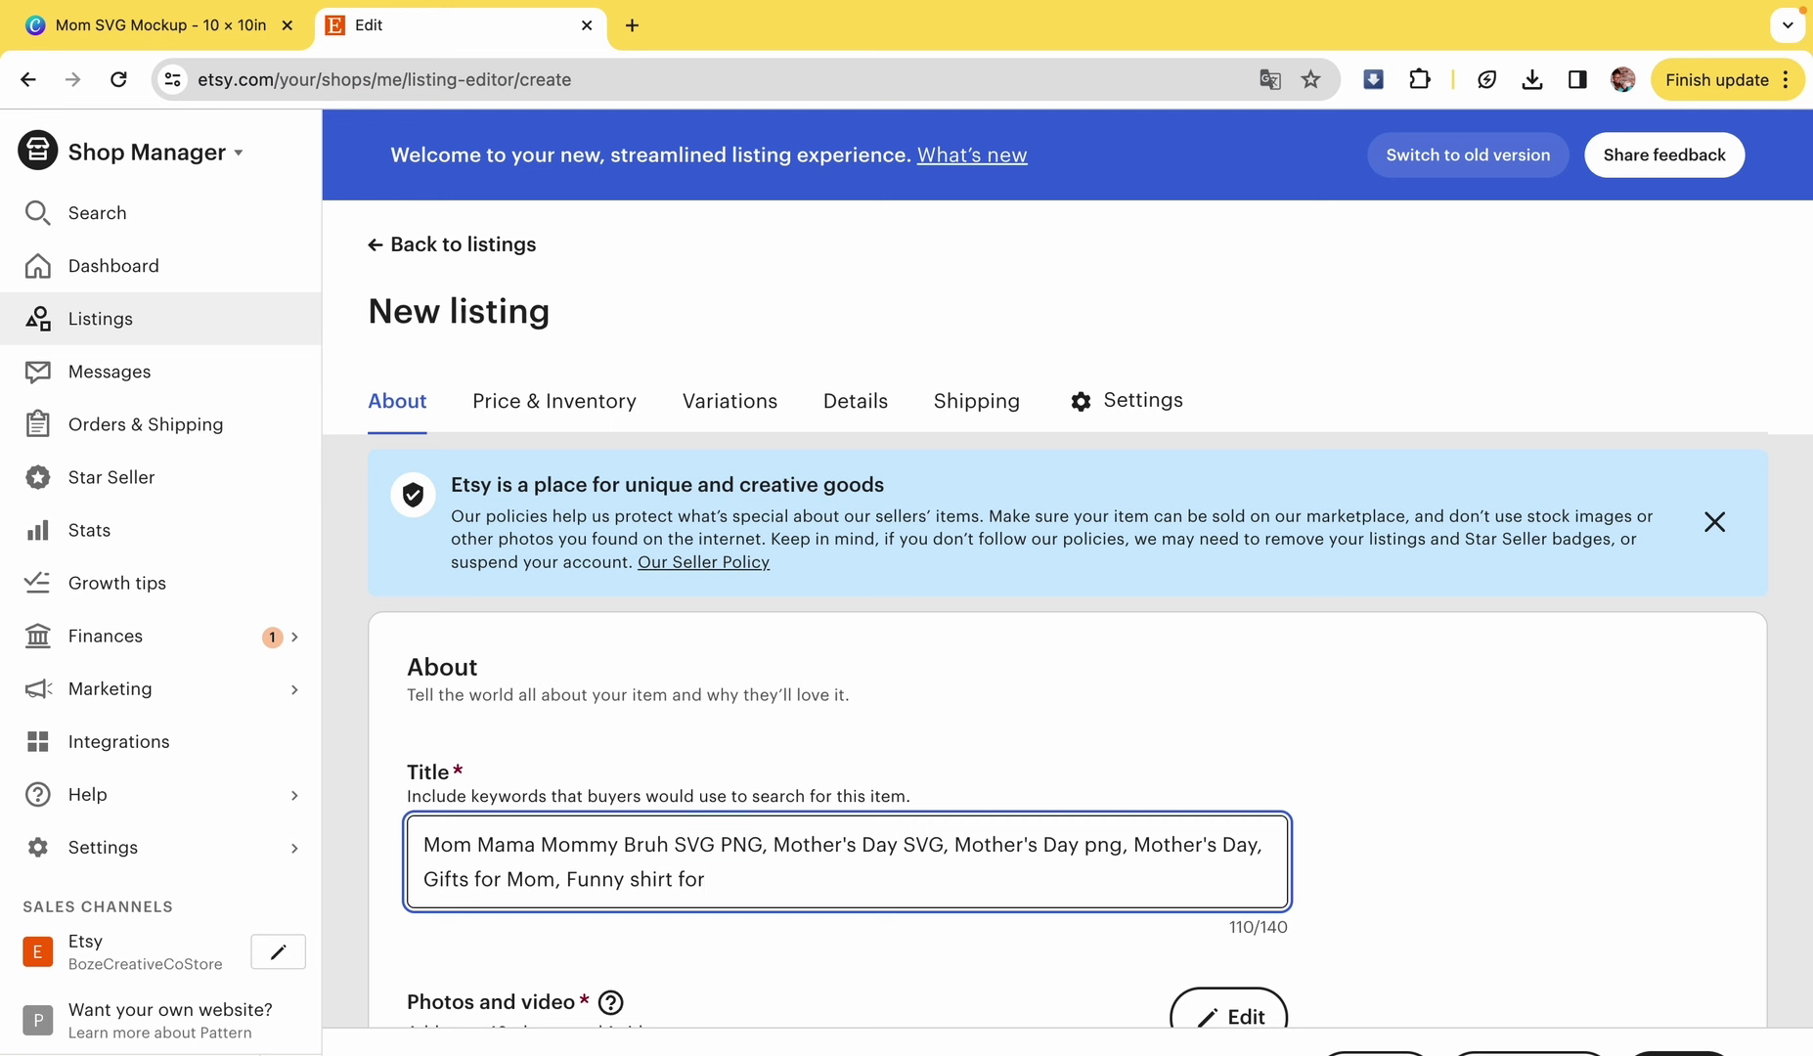
pyautogui.write(' Mom, Funny Mother')
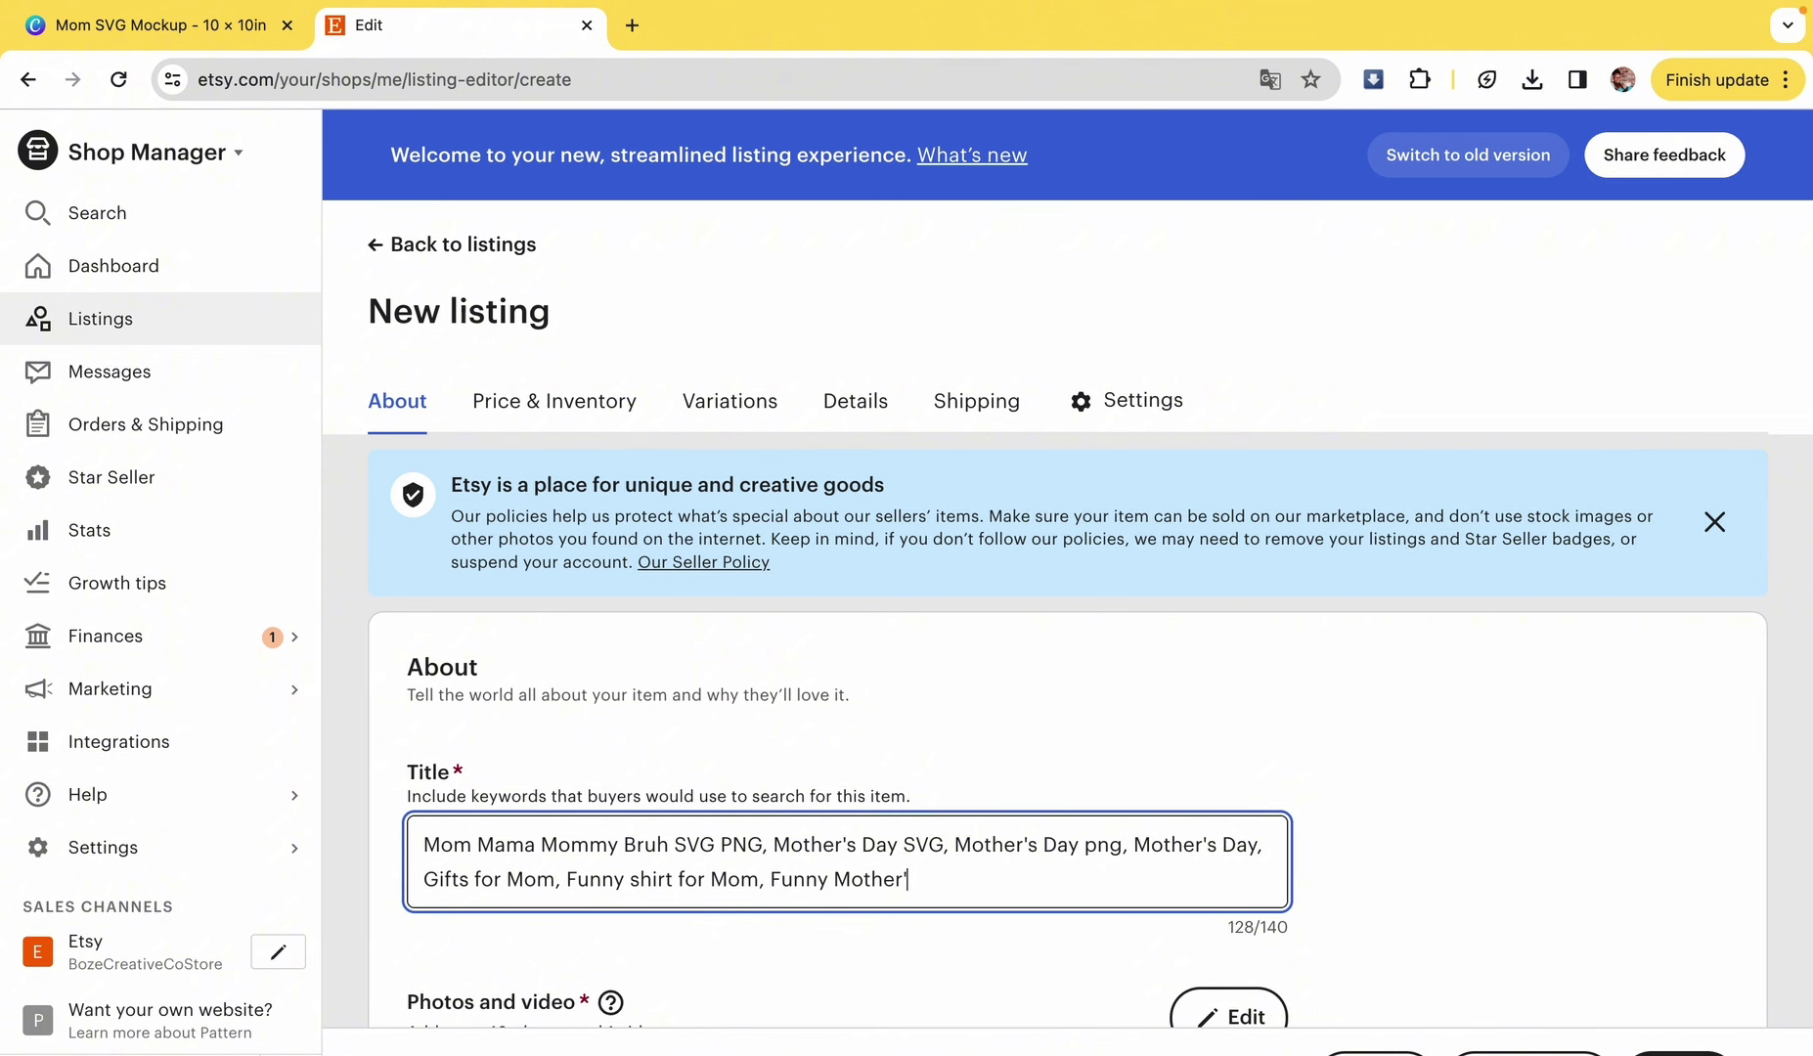
pyautogui.write("'s Day Shirt")
# - Upload the five Mom SVG Mockup images as listing photos
pyautogui.scroll(-5, 1180, 701)
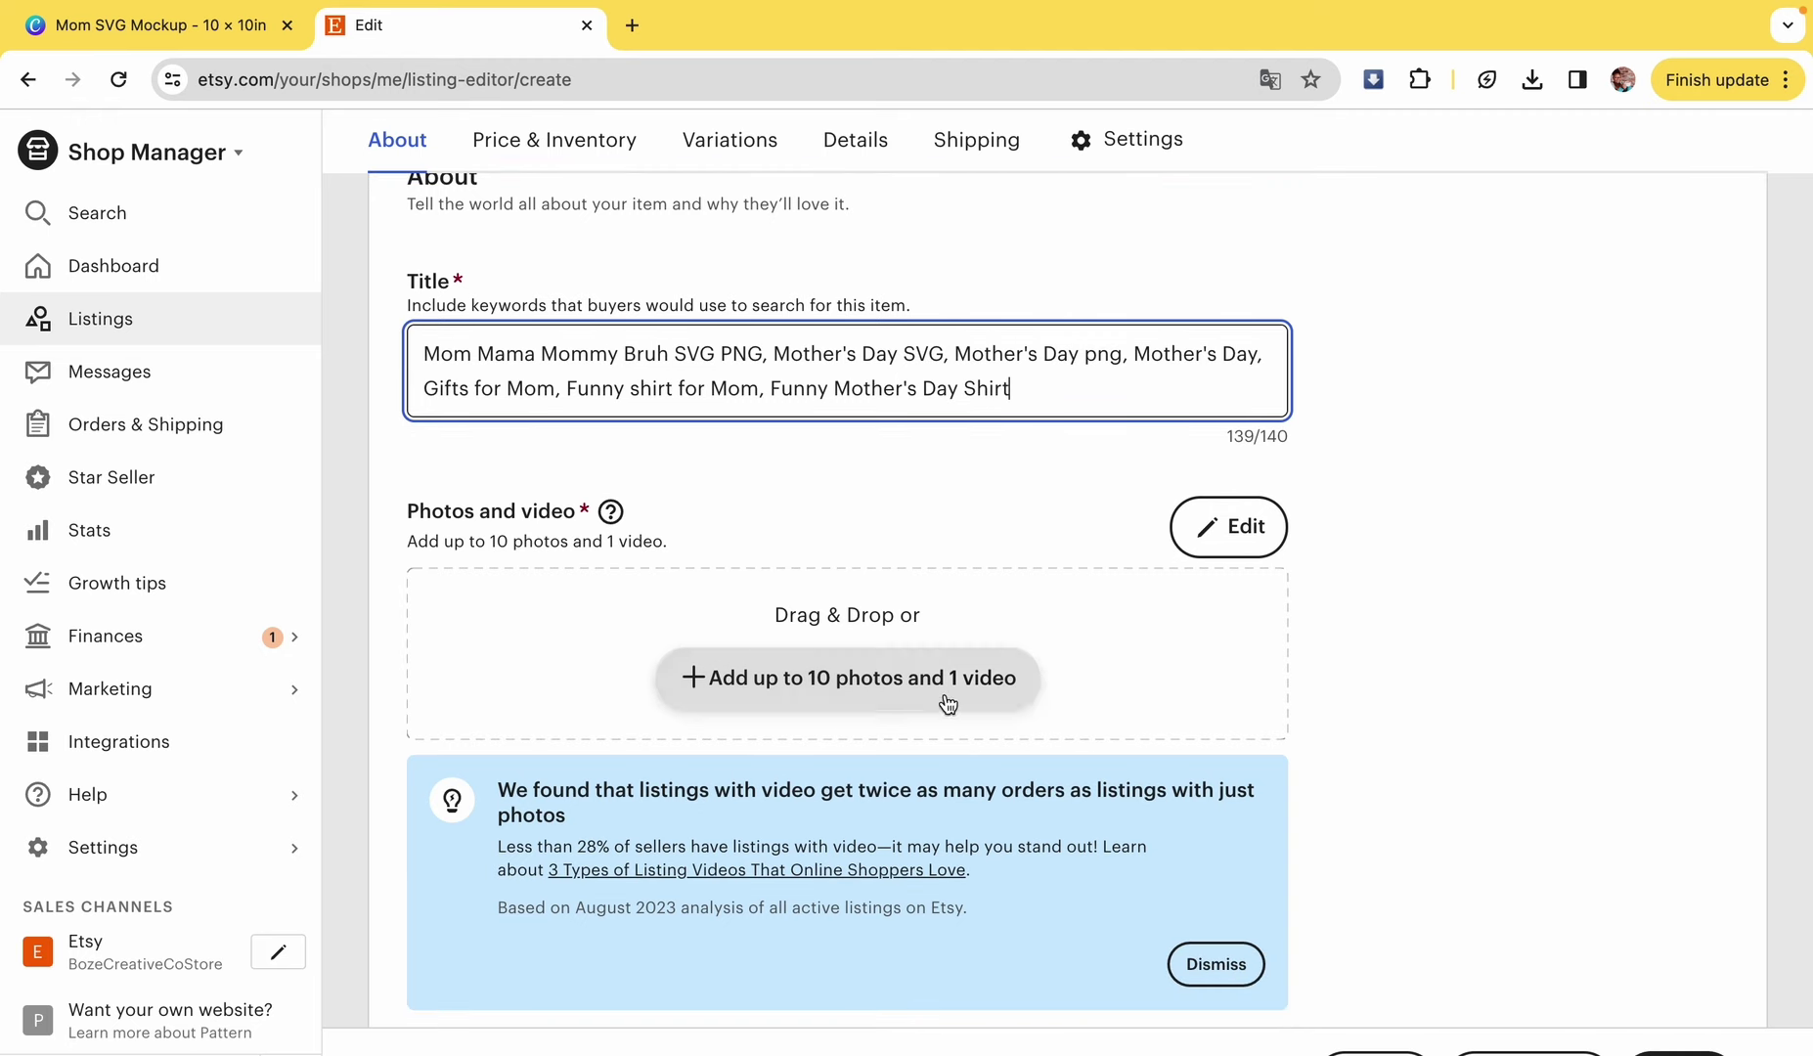
pyautogui.click(948, 702)
pyautogui.scroll(-3, 806, 598)
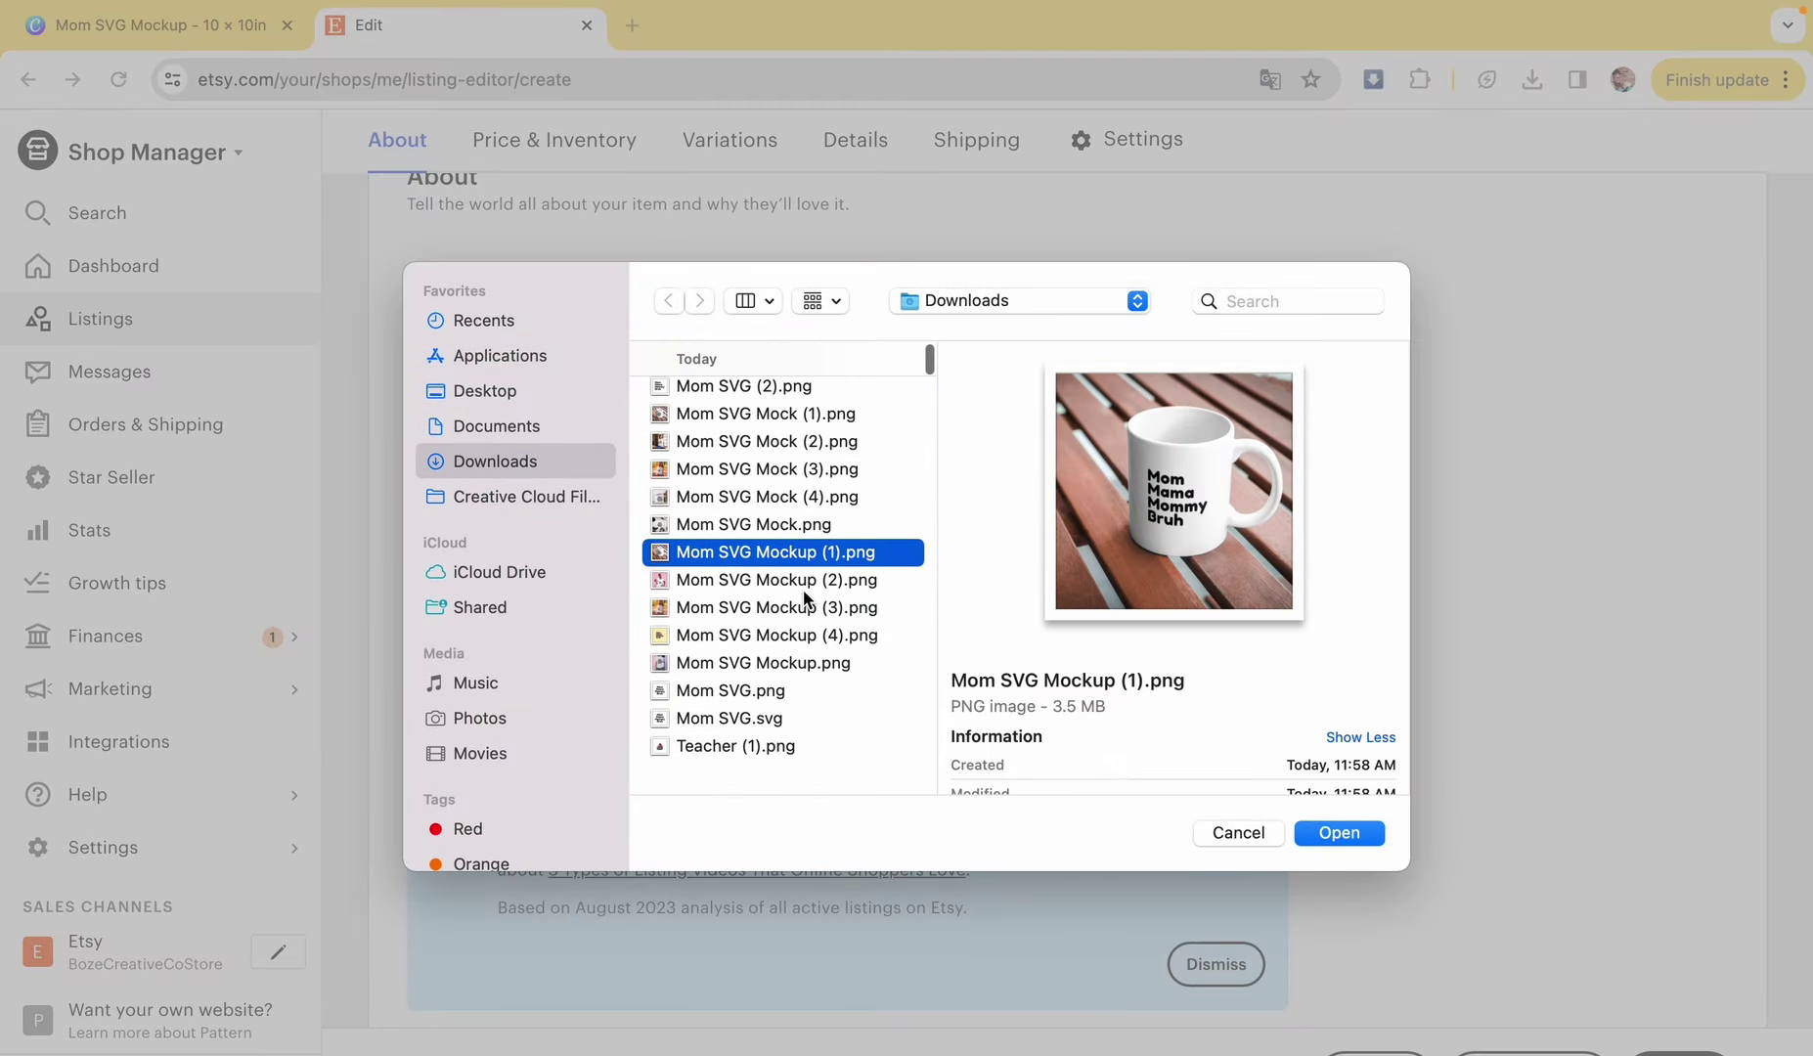
pyautogui.keyDown('shift'); pyautogui.click(805, 581); pyautogui.keyUp('shift')
pyautogui.keyDown('shift'); pyautogui.click(808, 608); pyautogui.keyUp('shift')
pyautogui.keyDown('shift'); pyautogui.click(809, 635); pyautogui.keyUp('shift')
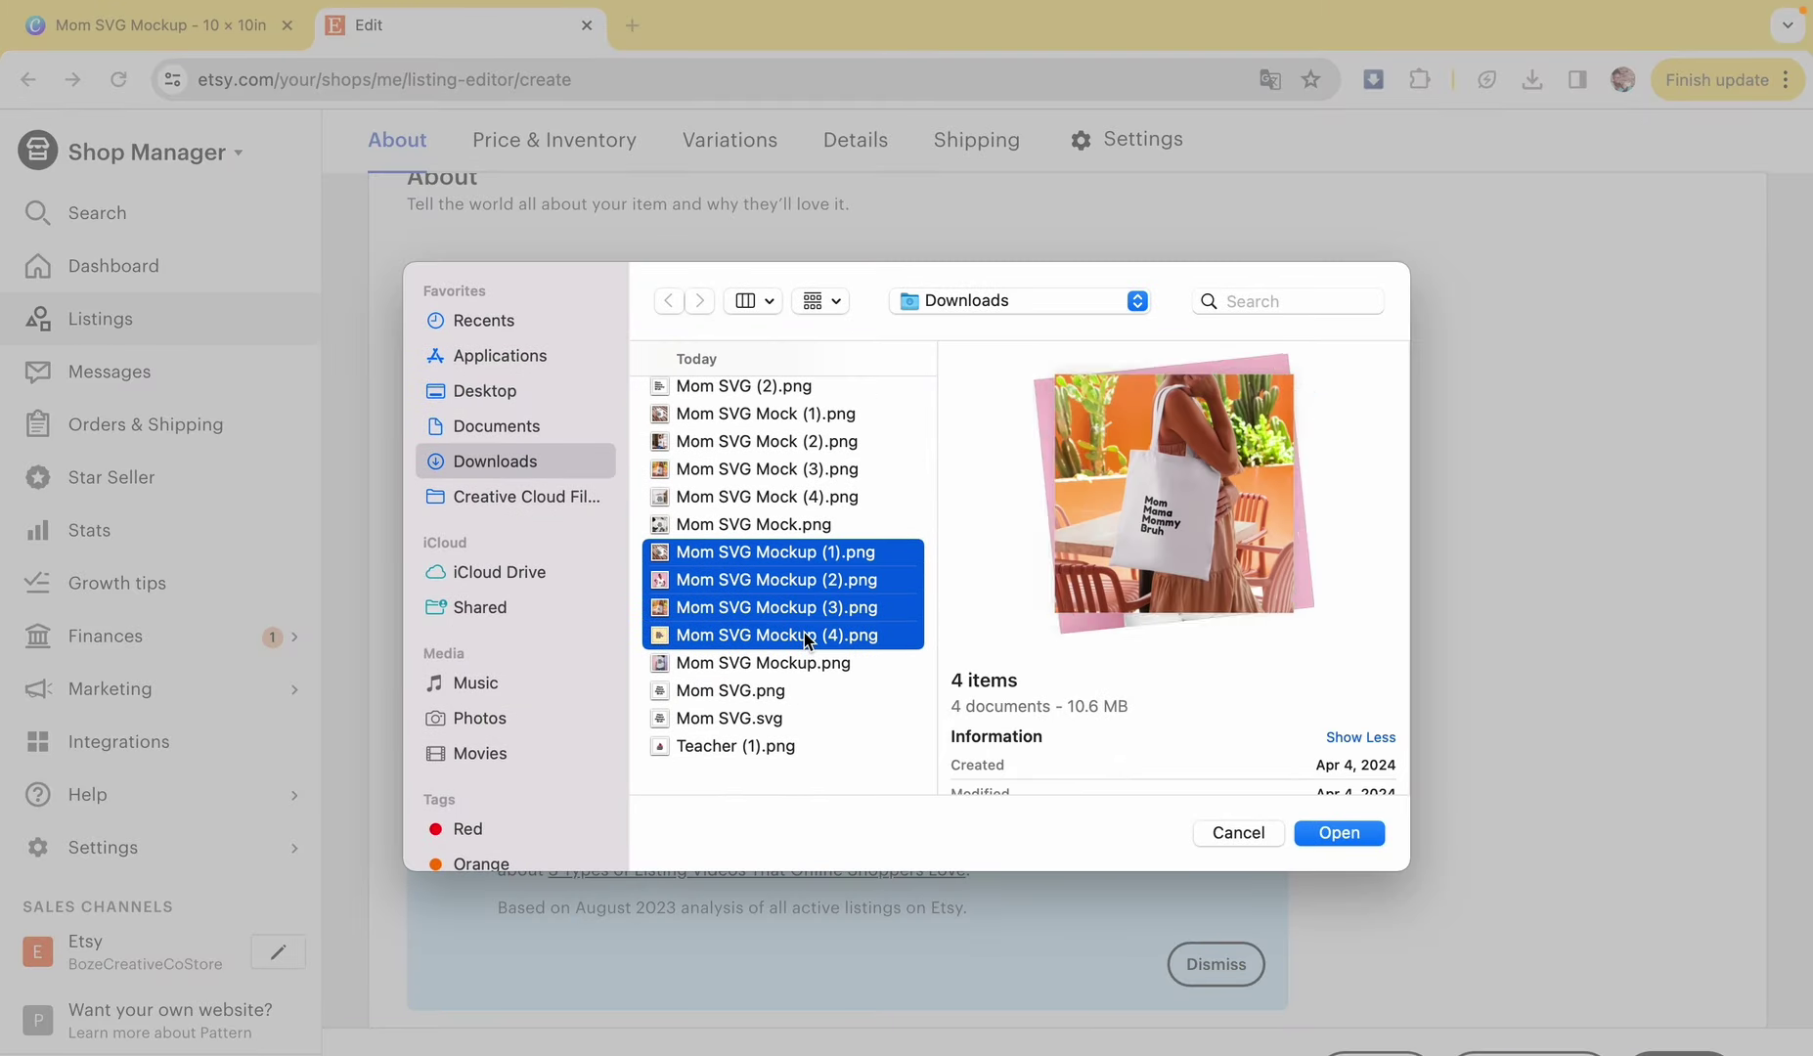
pyautogui.keyDown('shift'); pyautogui.click(806, 664); pyautogui.keyUp('shift')
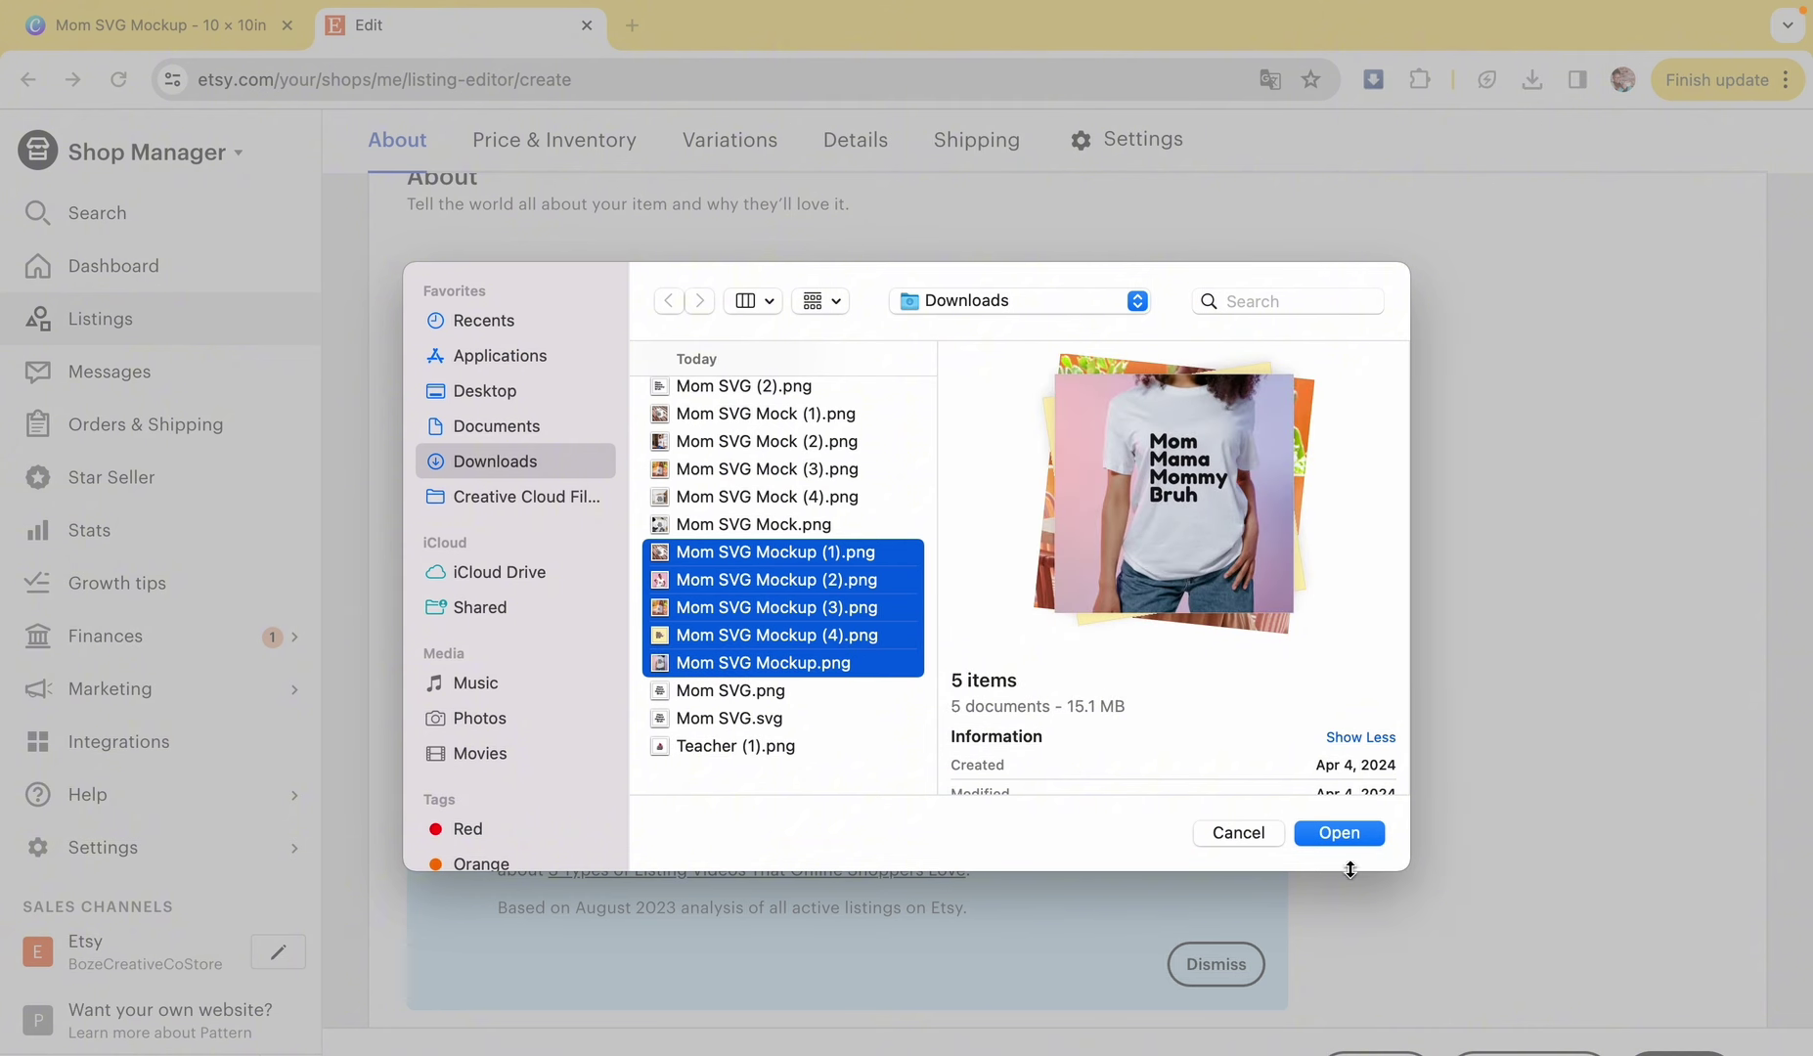
pyautogui.click(1339, 833)
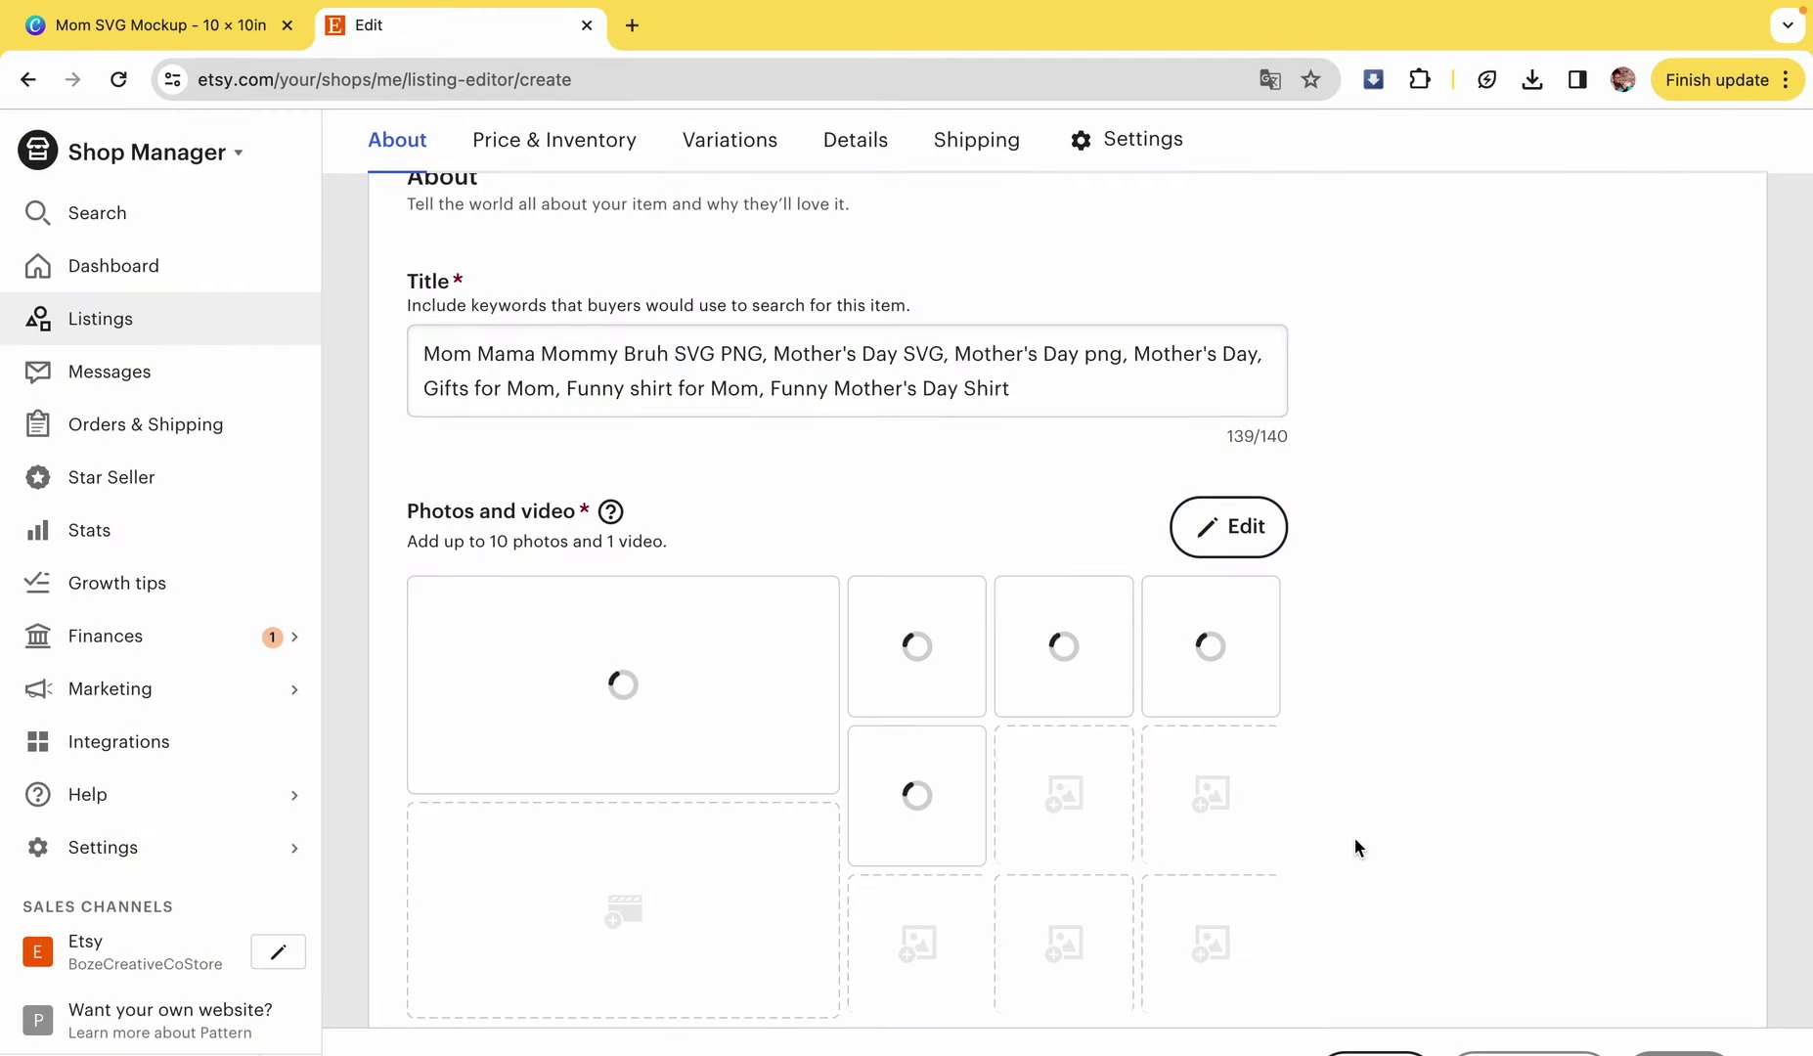
# - Reorder the photos: t-shirt mockup as primary, yellow Mom design in the last slot
pyautogui.scroll(-1, 1354, 846)
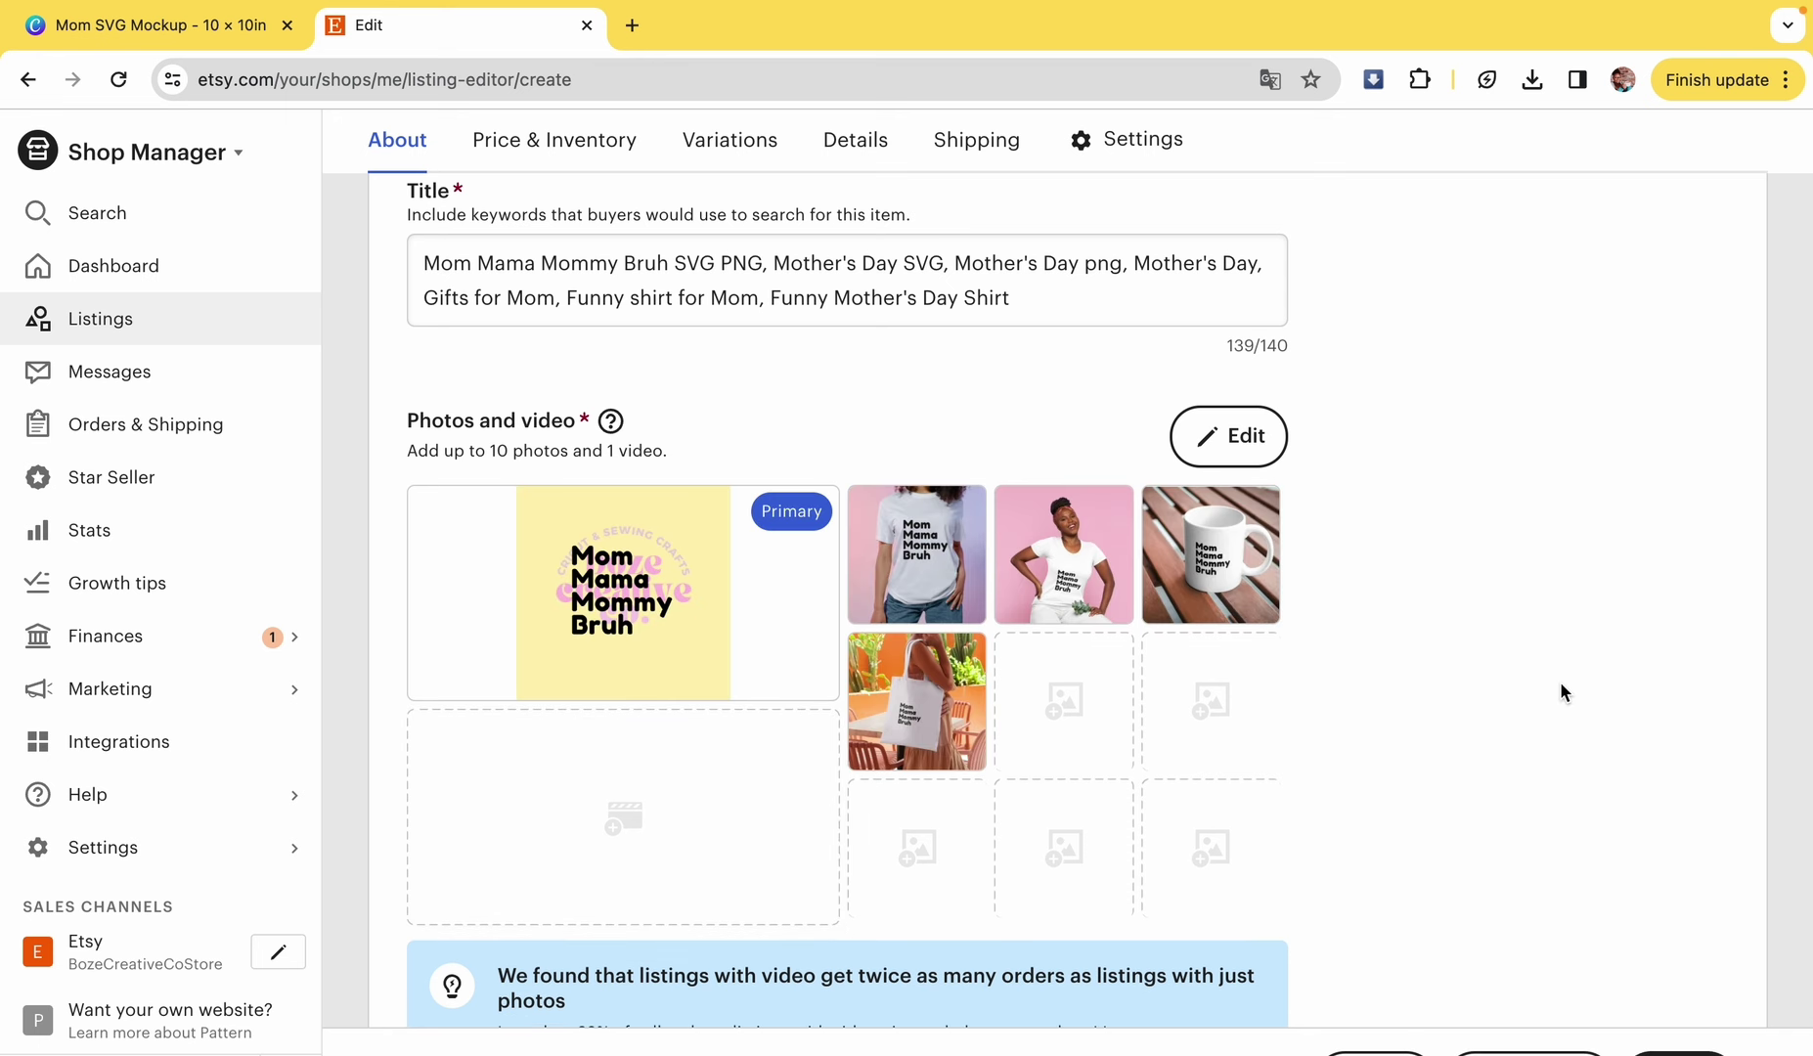
pyautogui.moveTo(916, 620)
pyautogui.moveTo(931, 550); pyautogui.dragTo(626, 591)
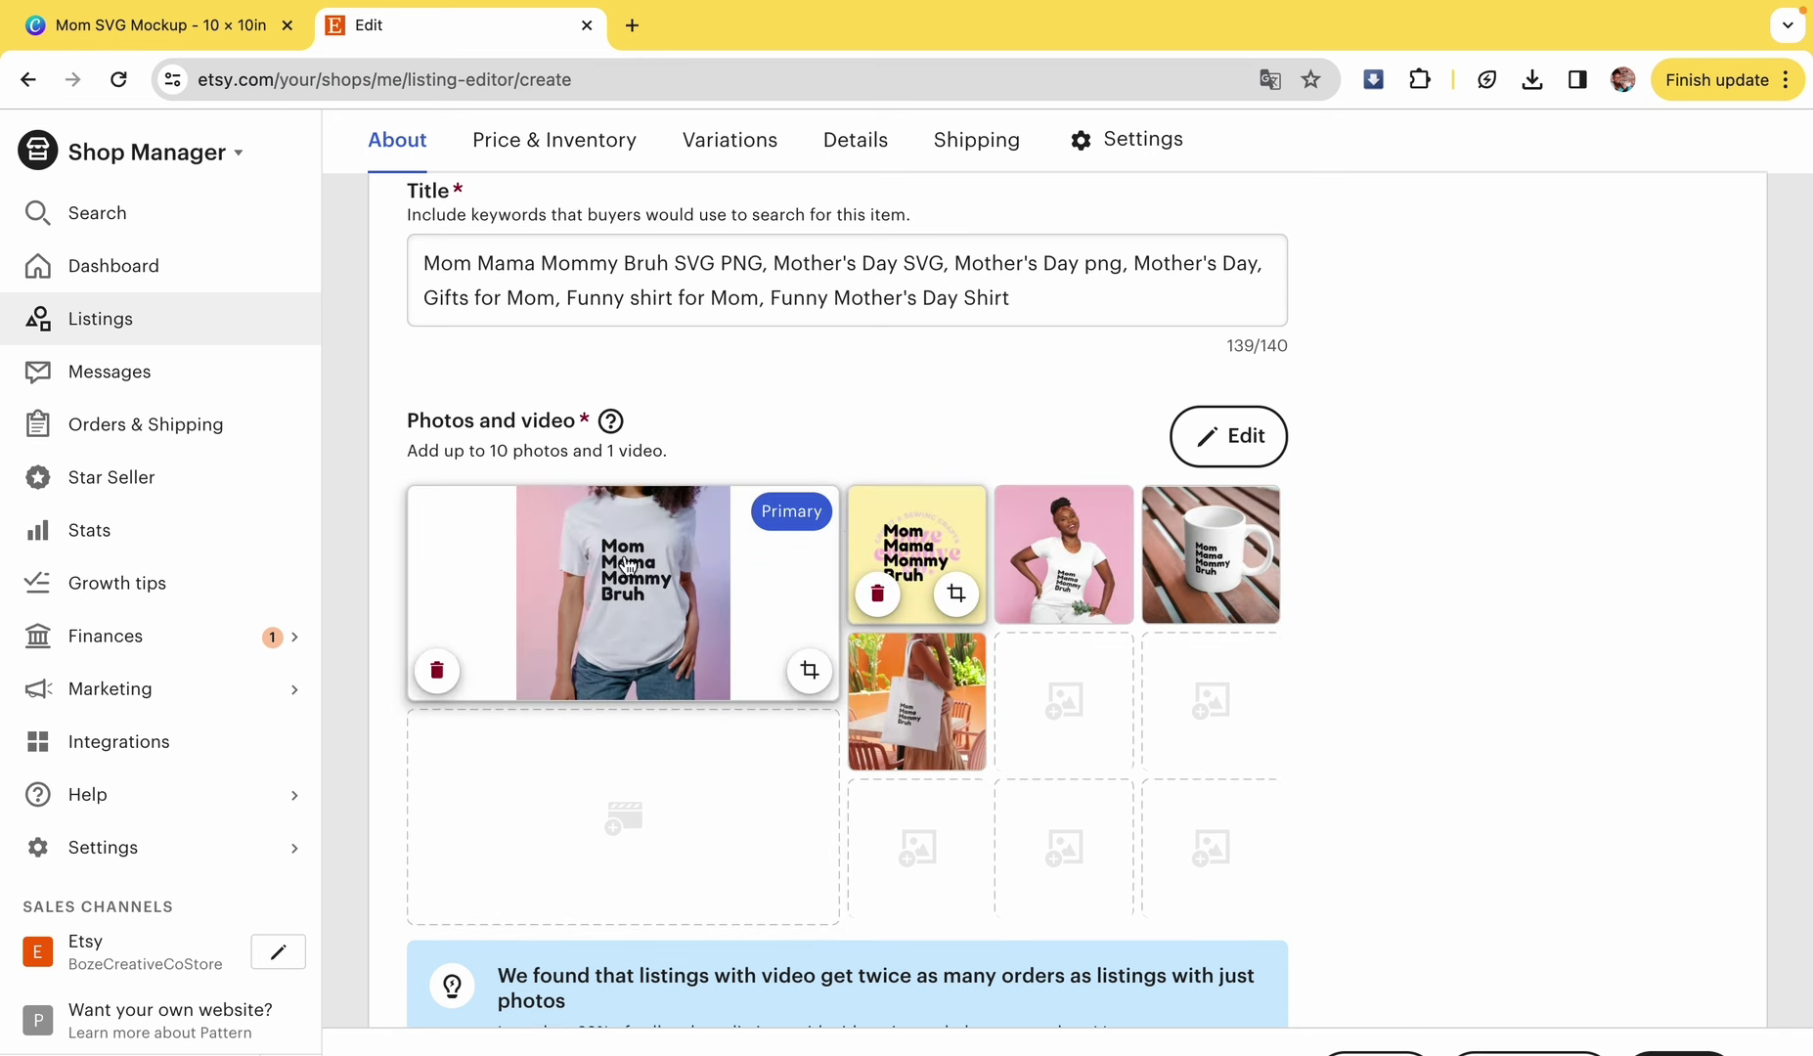
pyautogui.moveTo(909, 563); pyautogui.dragTo(914, 702)
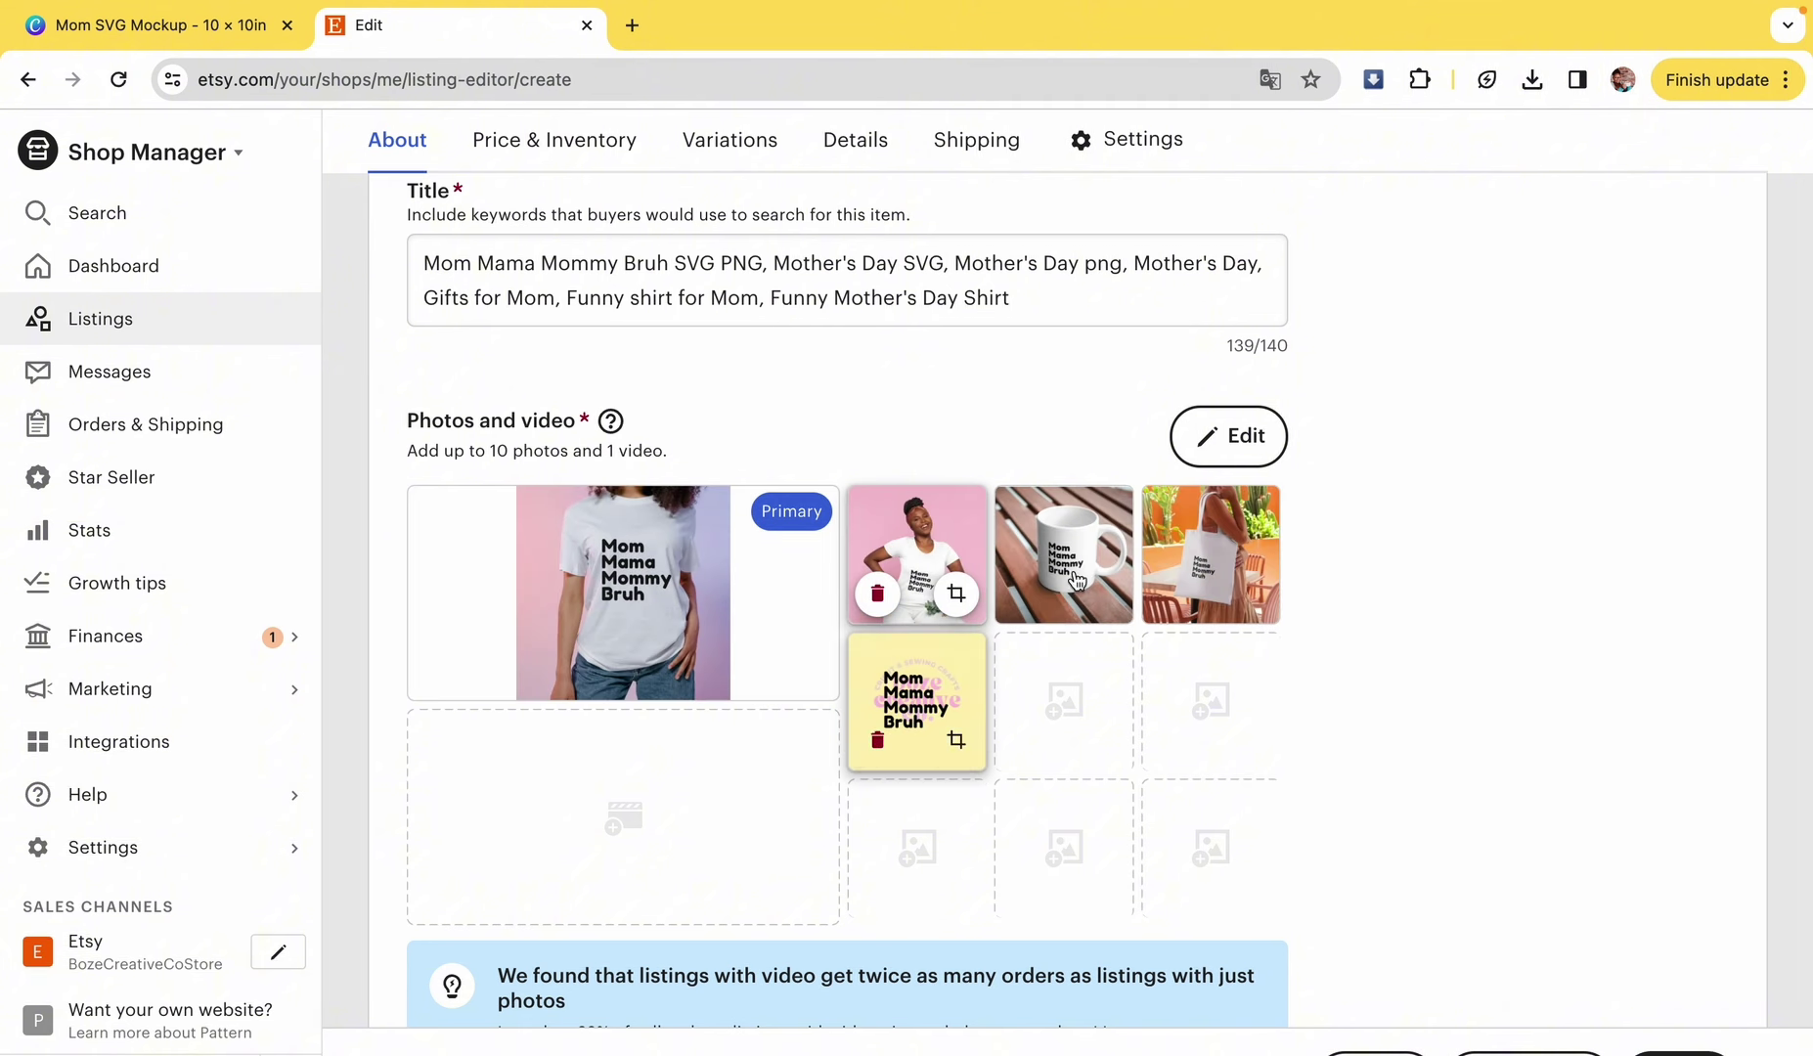
pyautogui.moveTo(1211, 557); pyautogui.dragTo(916, 555)
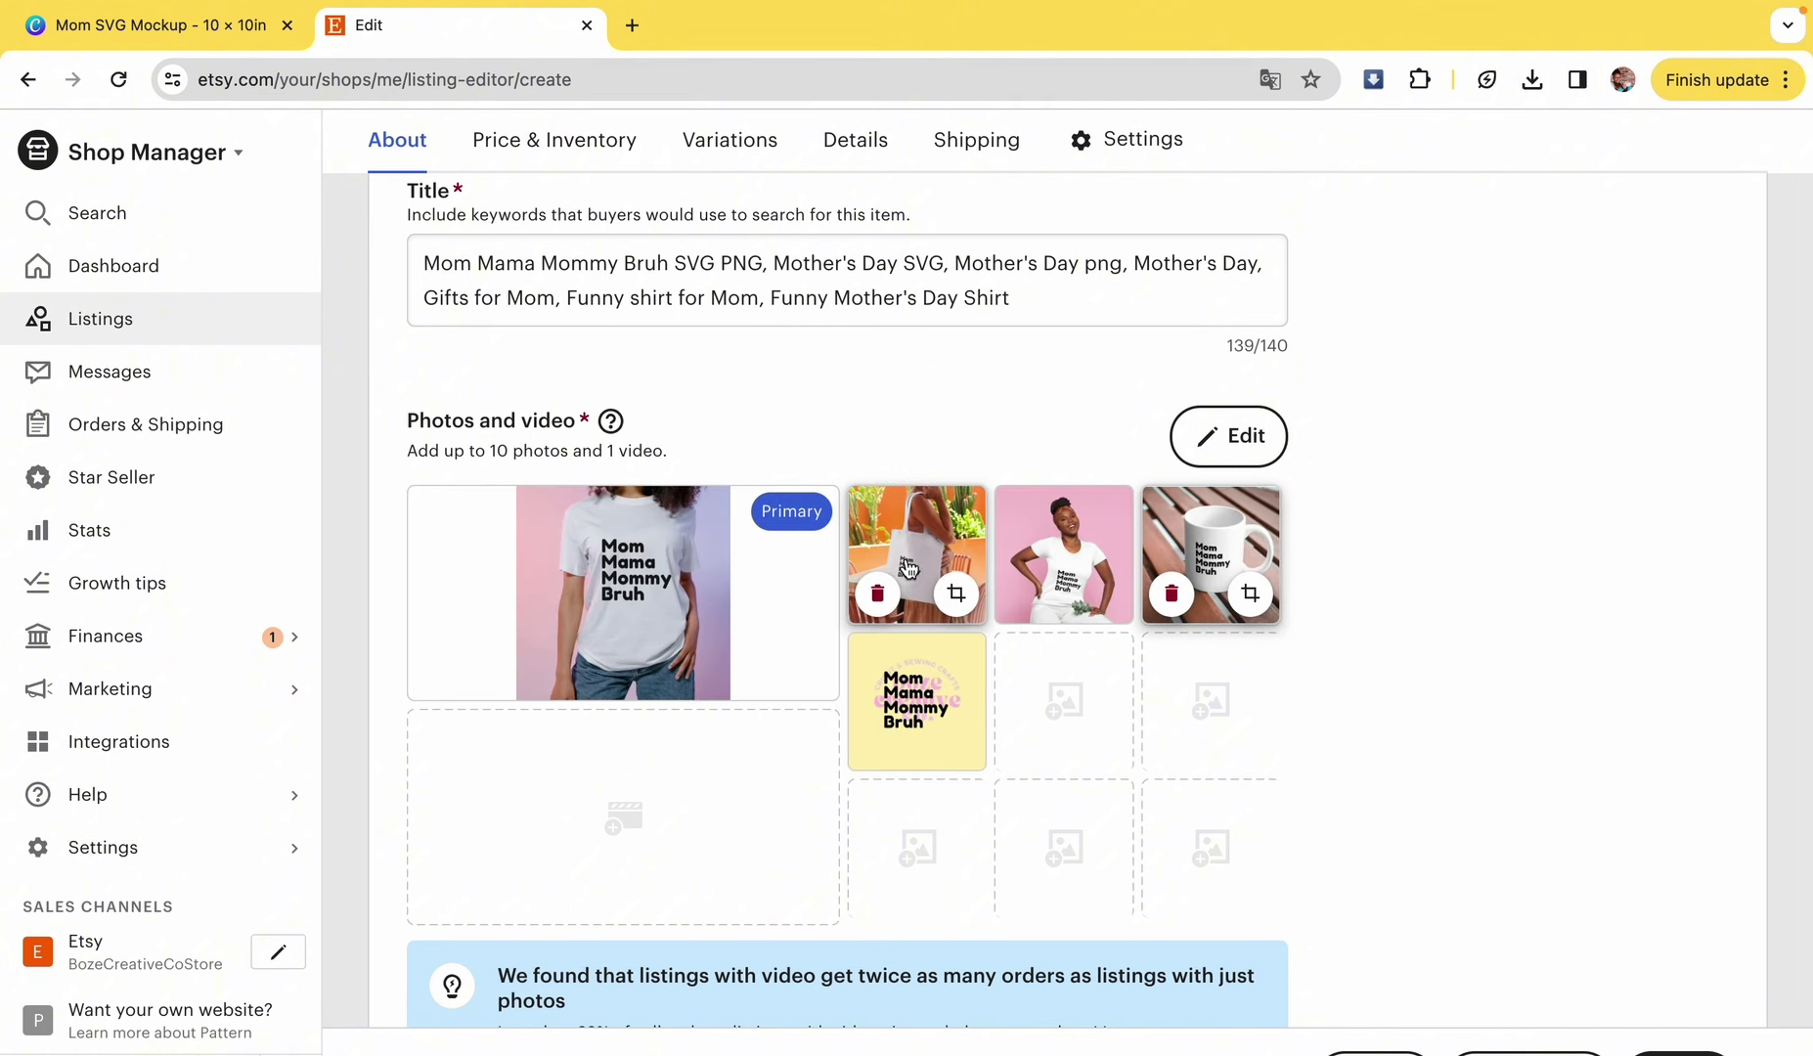
pyautogui.scroll(-1, 1575, 728)
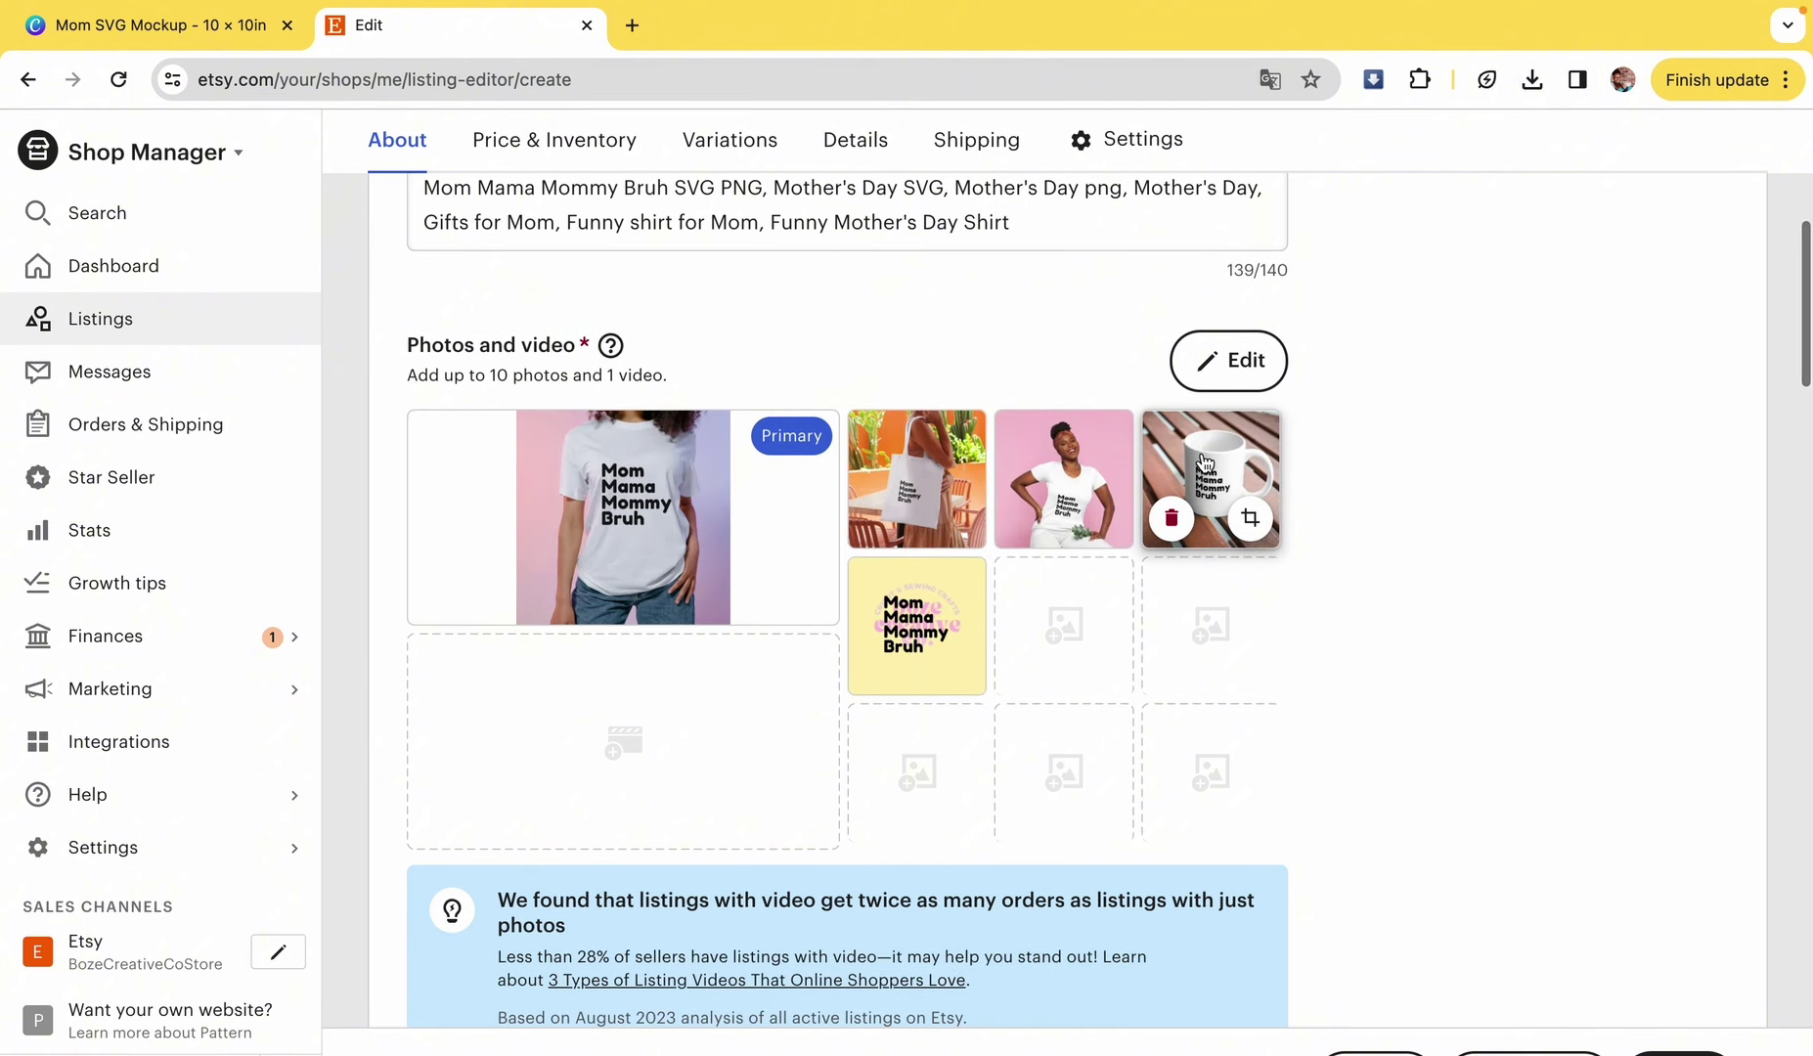
pyautogui.moveTo(1205, 462); pyautogui.dragTo(1061, 461)
# - Attach MomBruh.png and MomBruh.svg from Downloads as the listing's digital files
pyautogui.scroll(-6, 1545, 721)
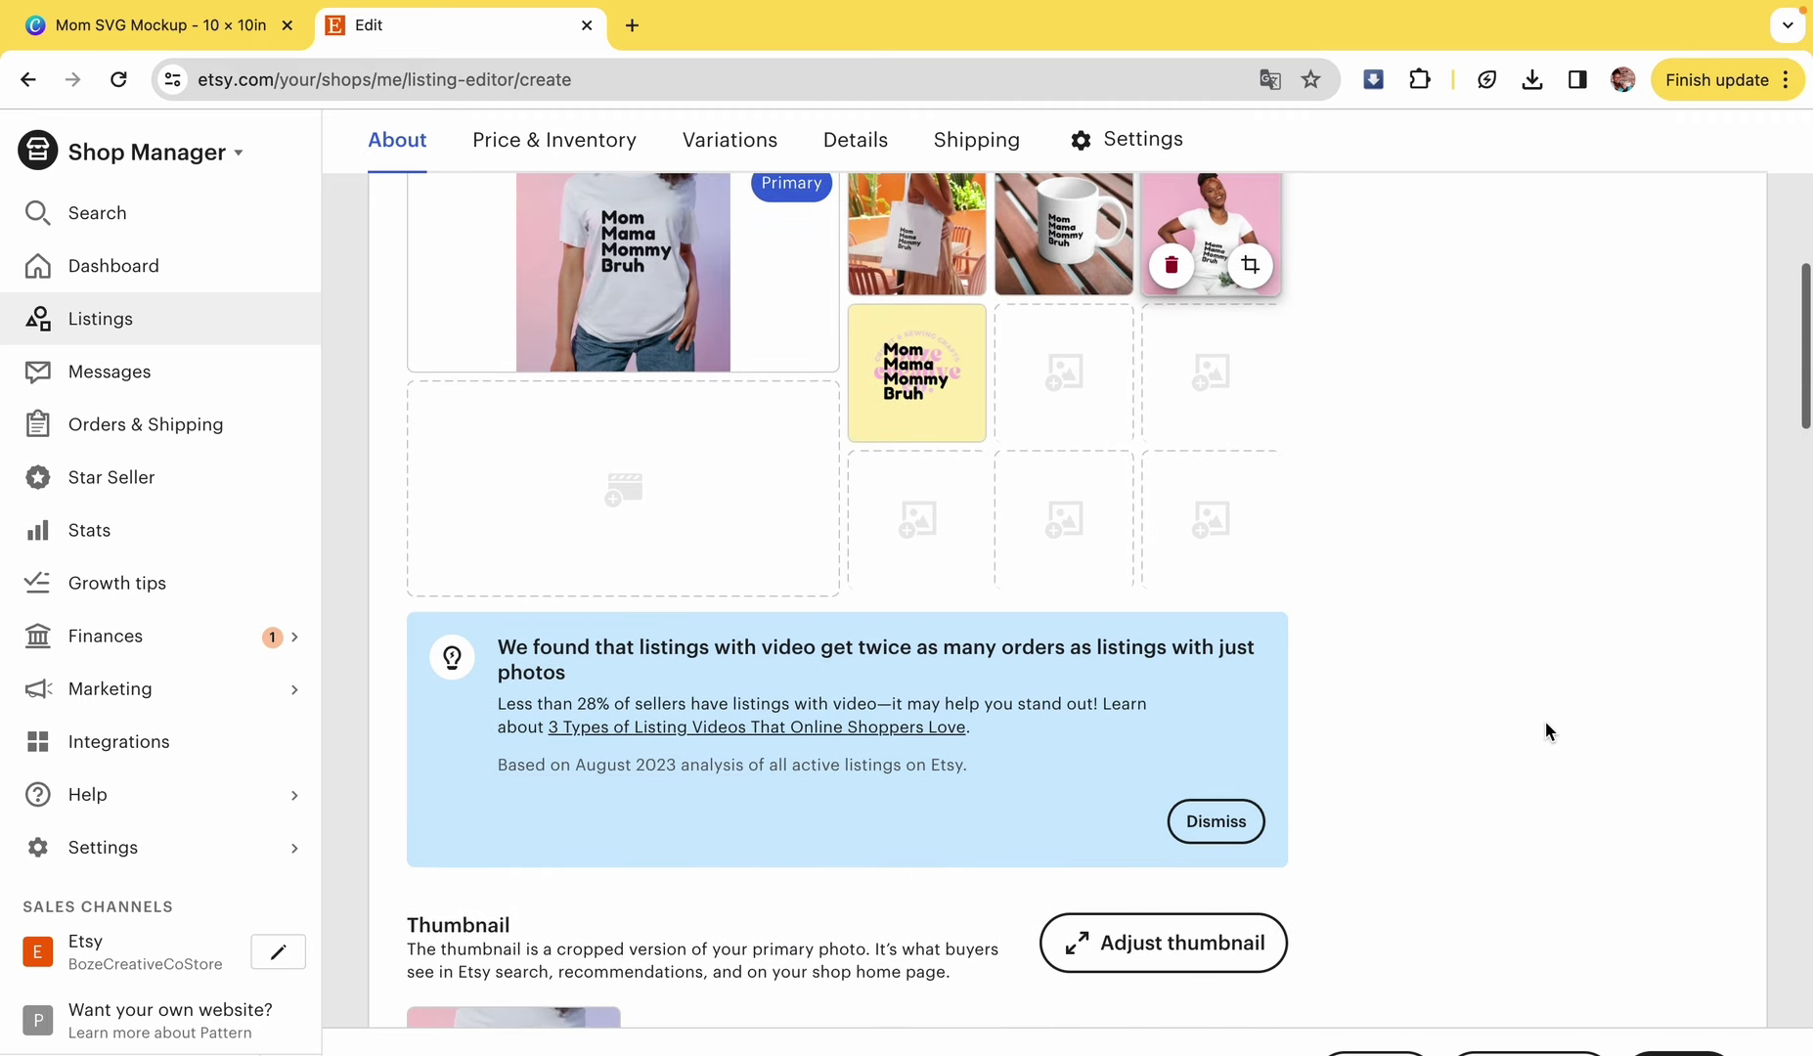
pyautogui.scroll(-4, 1545, 723)
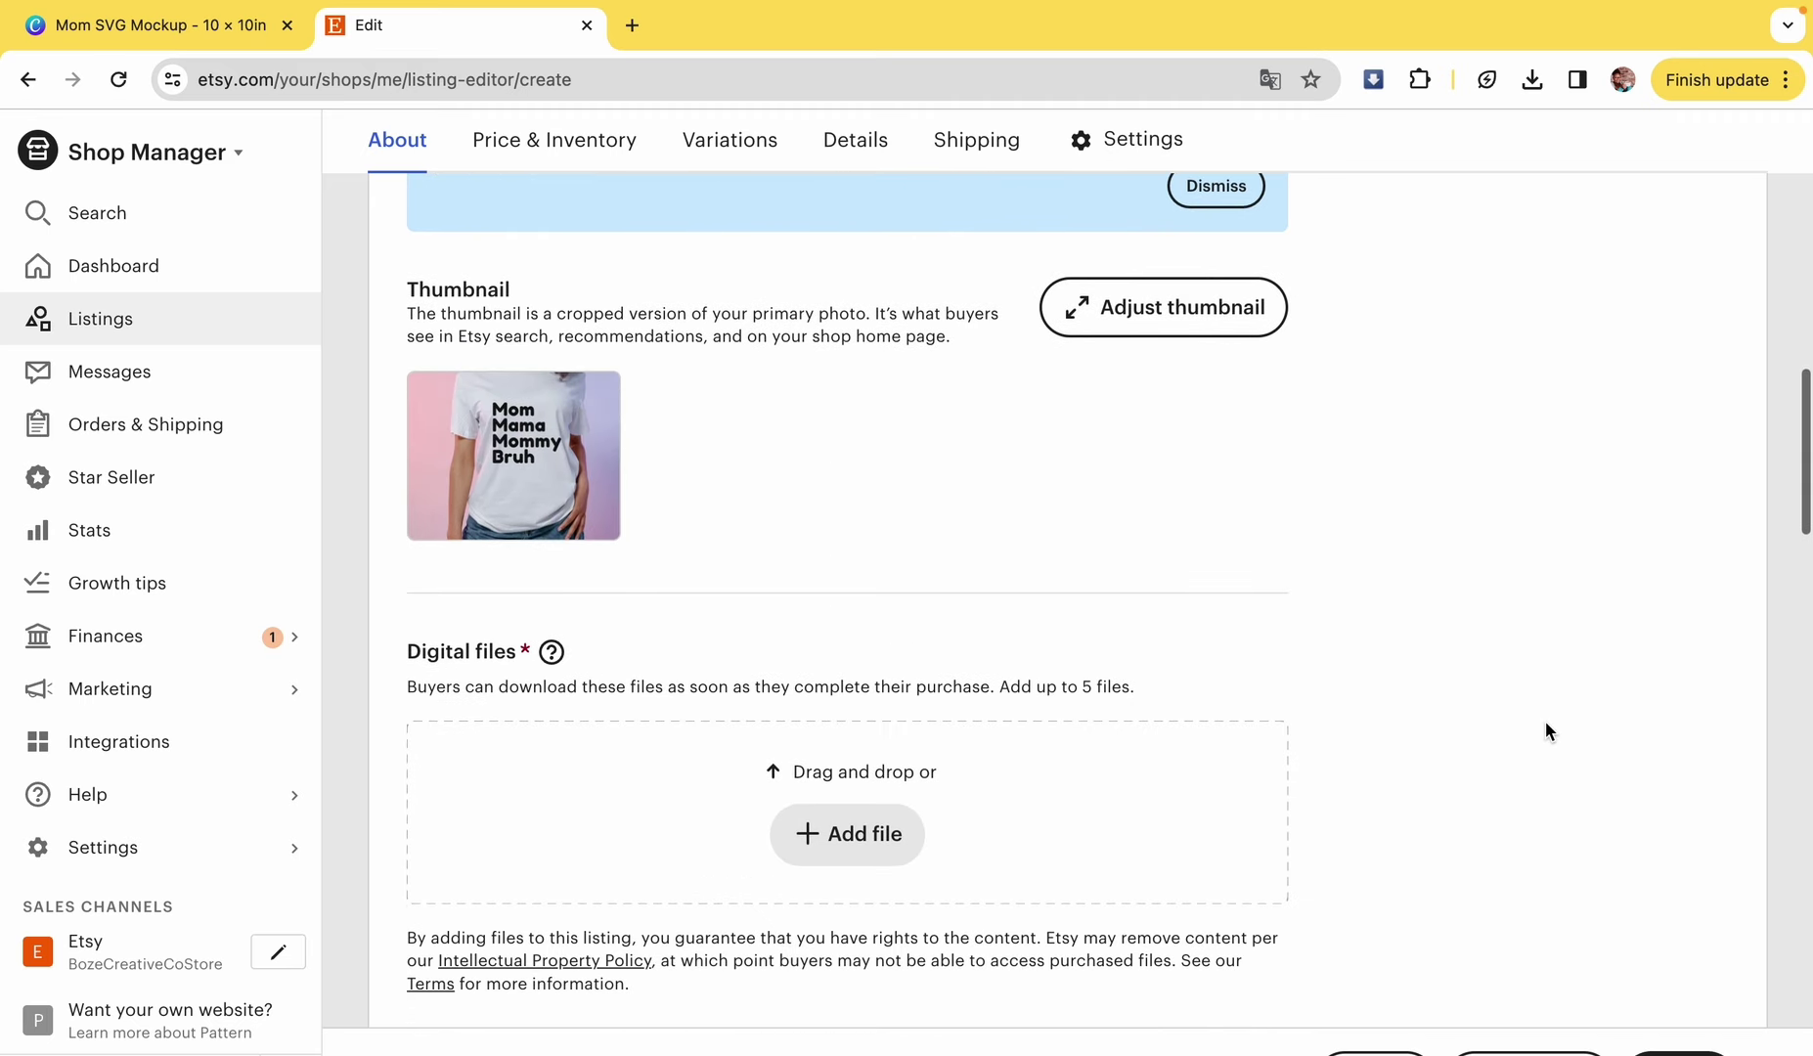
pyautogui.scroll(-3, 1546, 723)
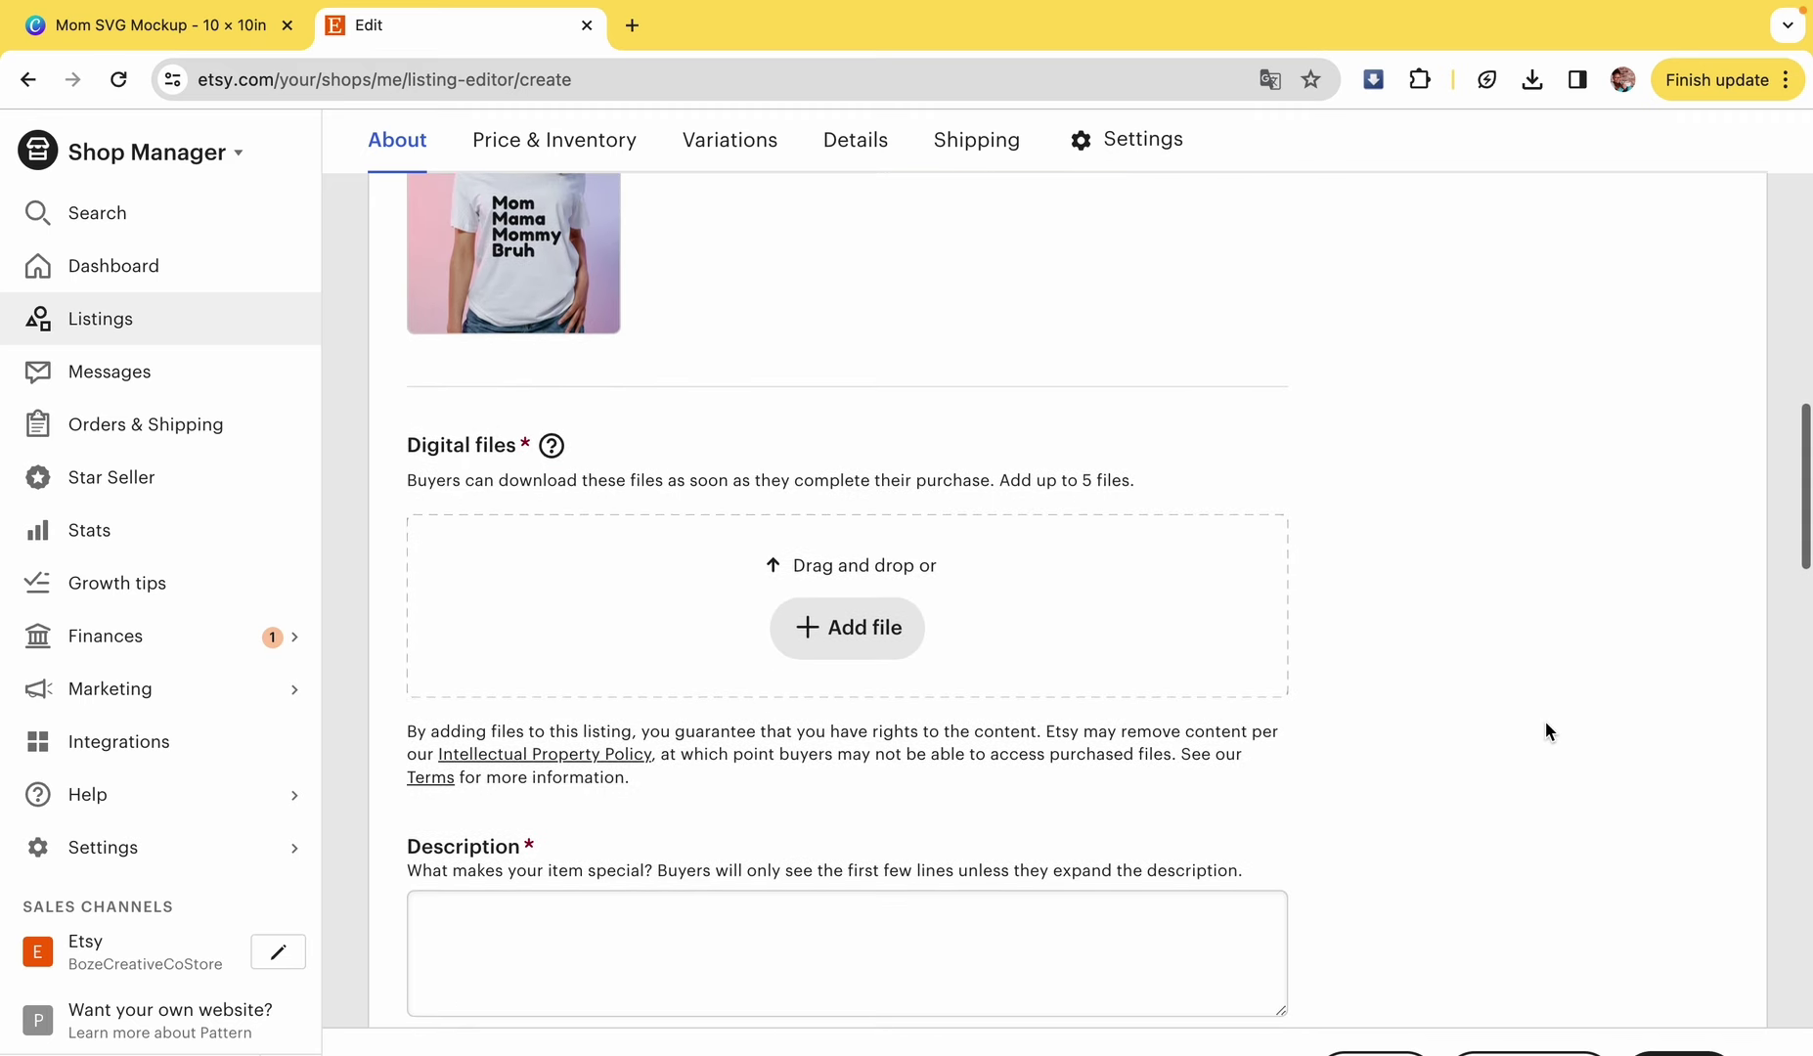
pyautogui.click(895, 573)
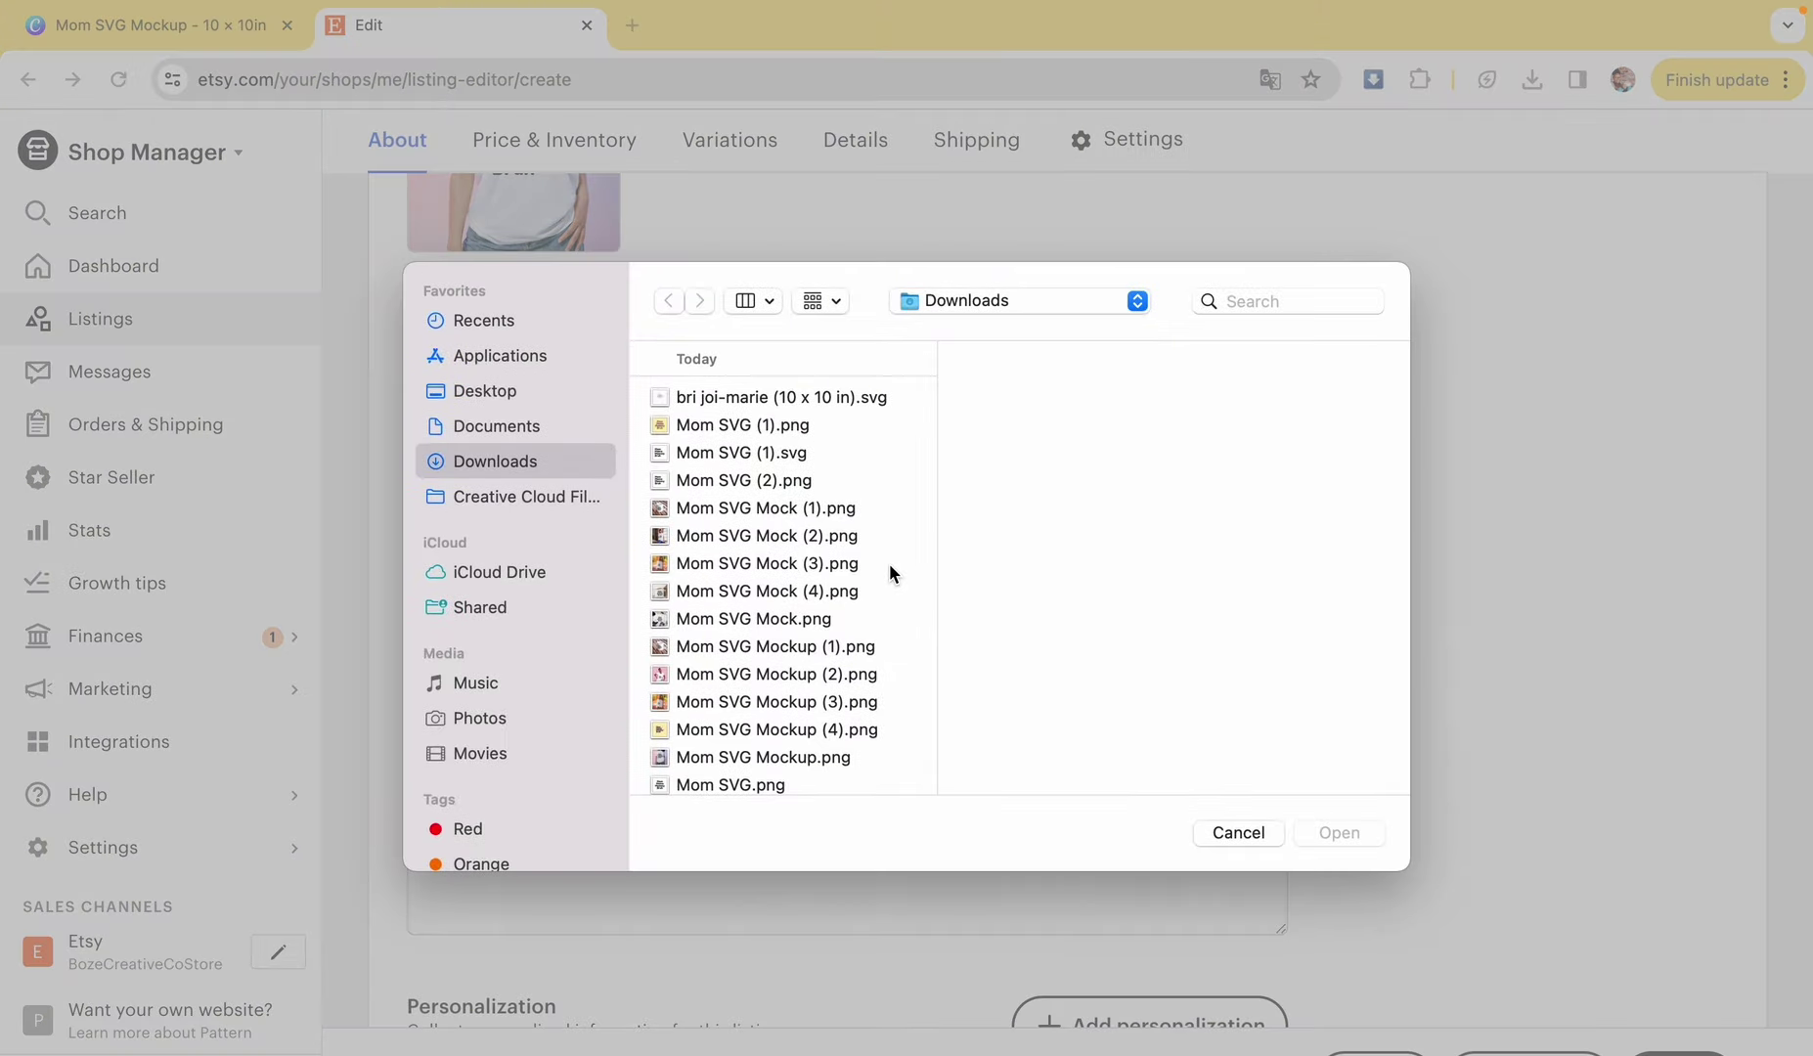
pyautogui.scroll(-3, 892, 572)
pyautogui.click(772, 626)
pyautogui.scroll(-1, 777, 636)
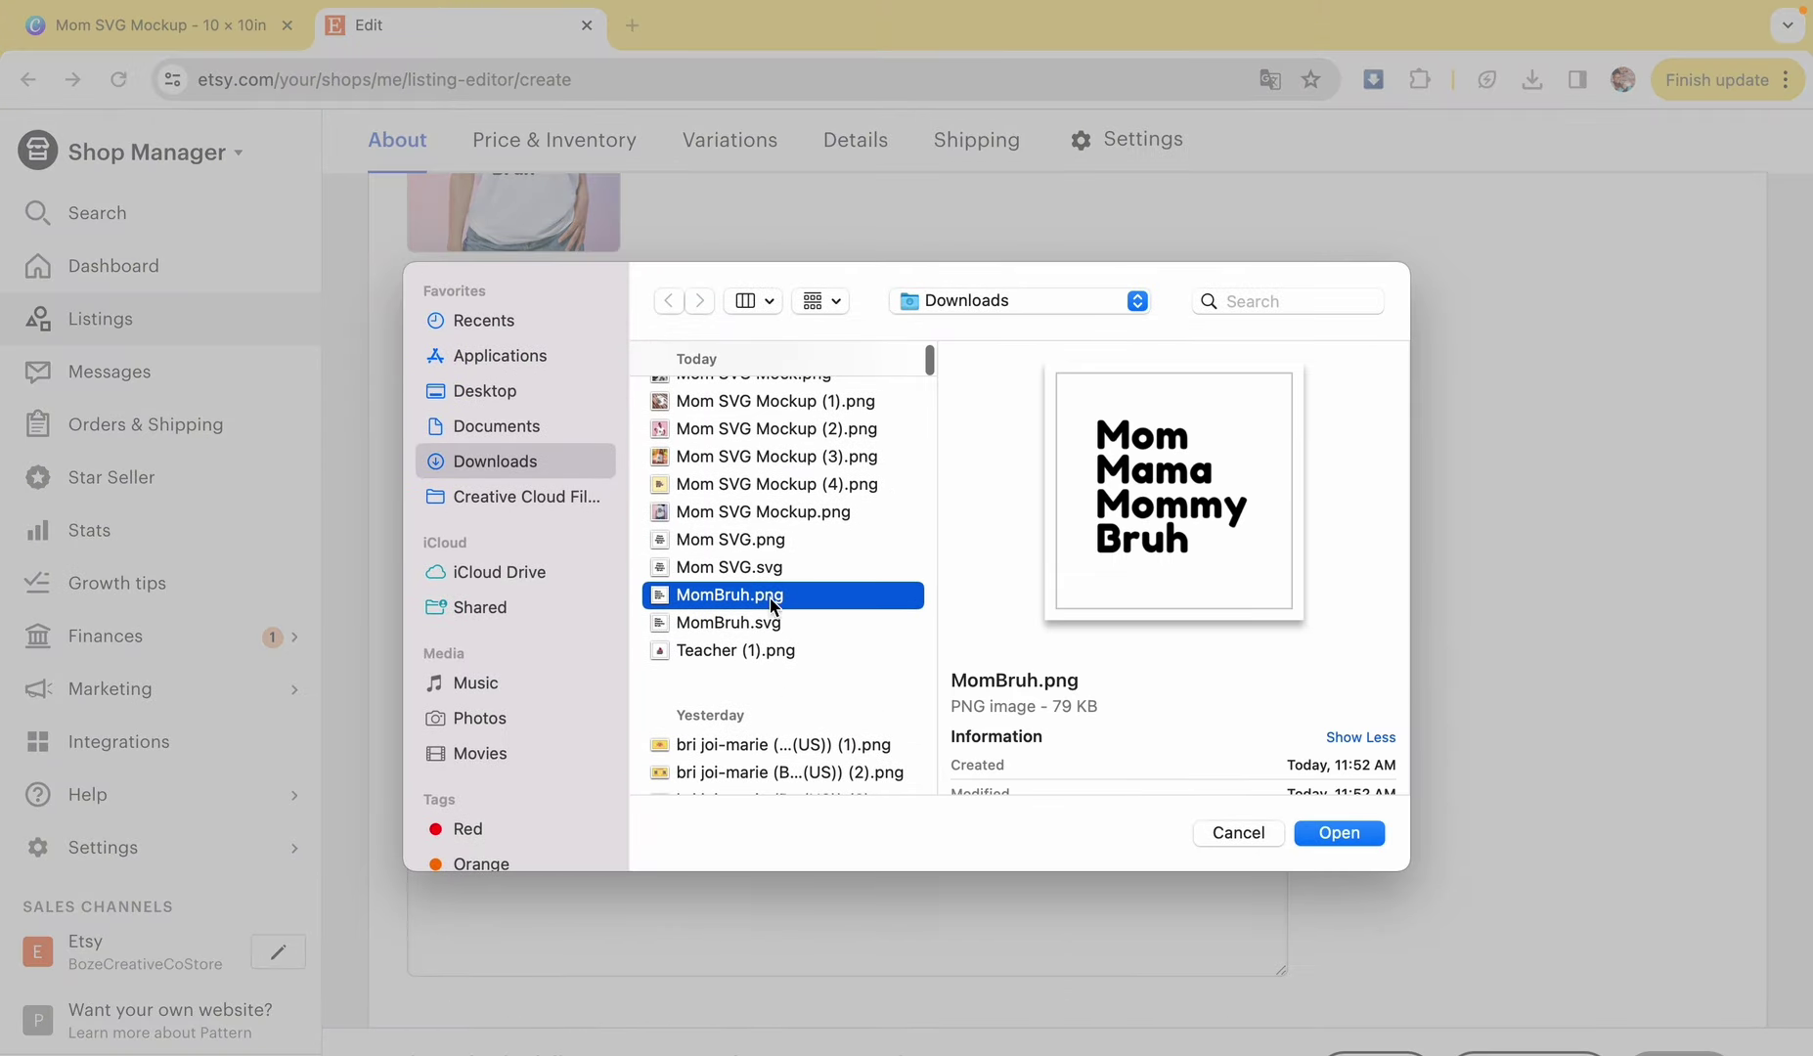
pyautogui.keyDown('shift'); pyautogui.click(766, 622); pyautogui.keyUp('shift')
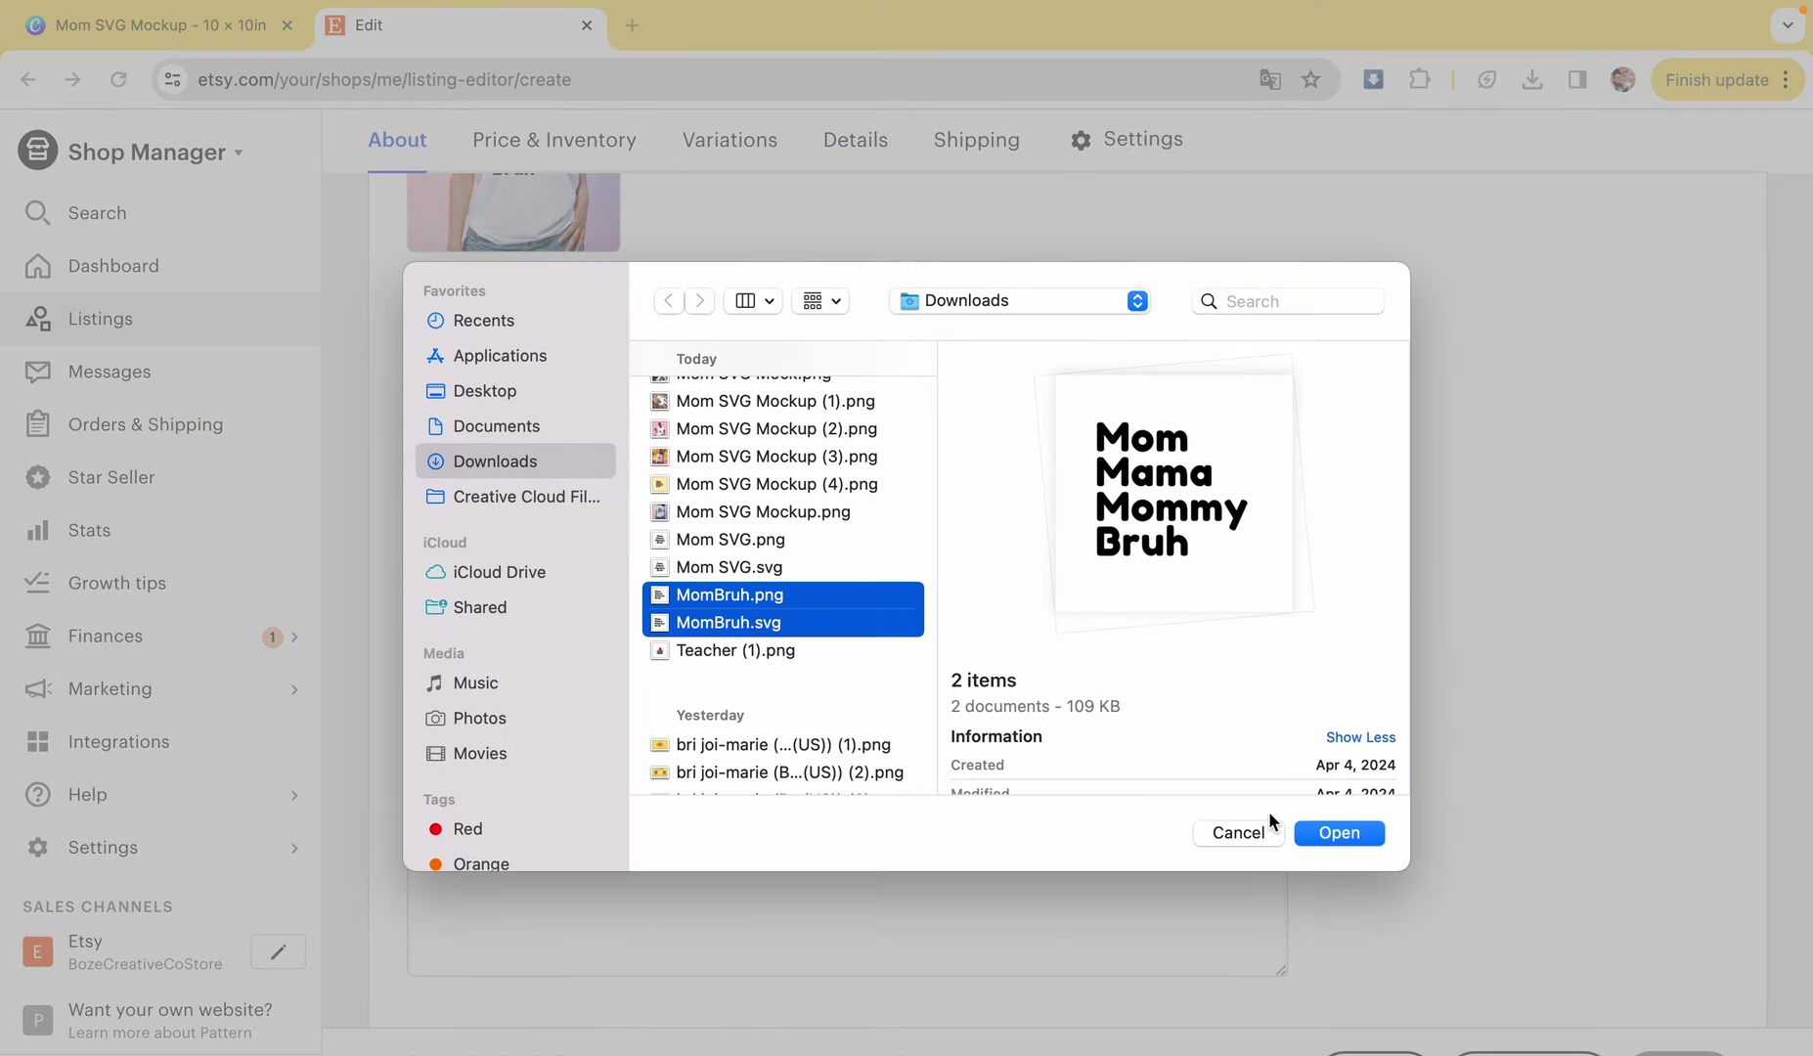
pyautogui.click(1320, 831)
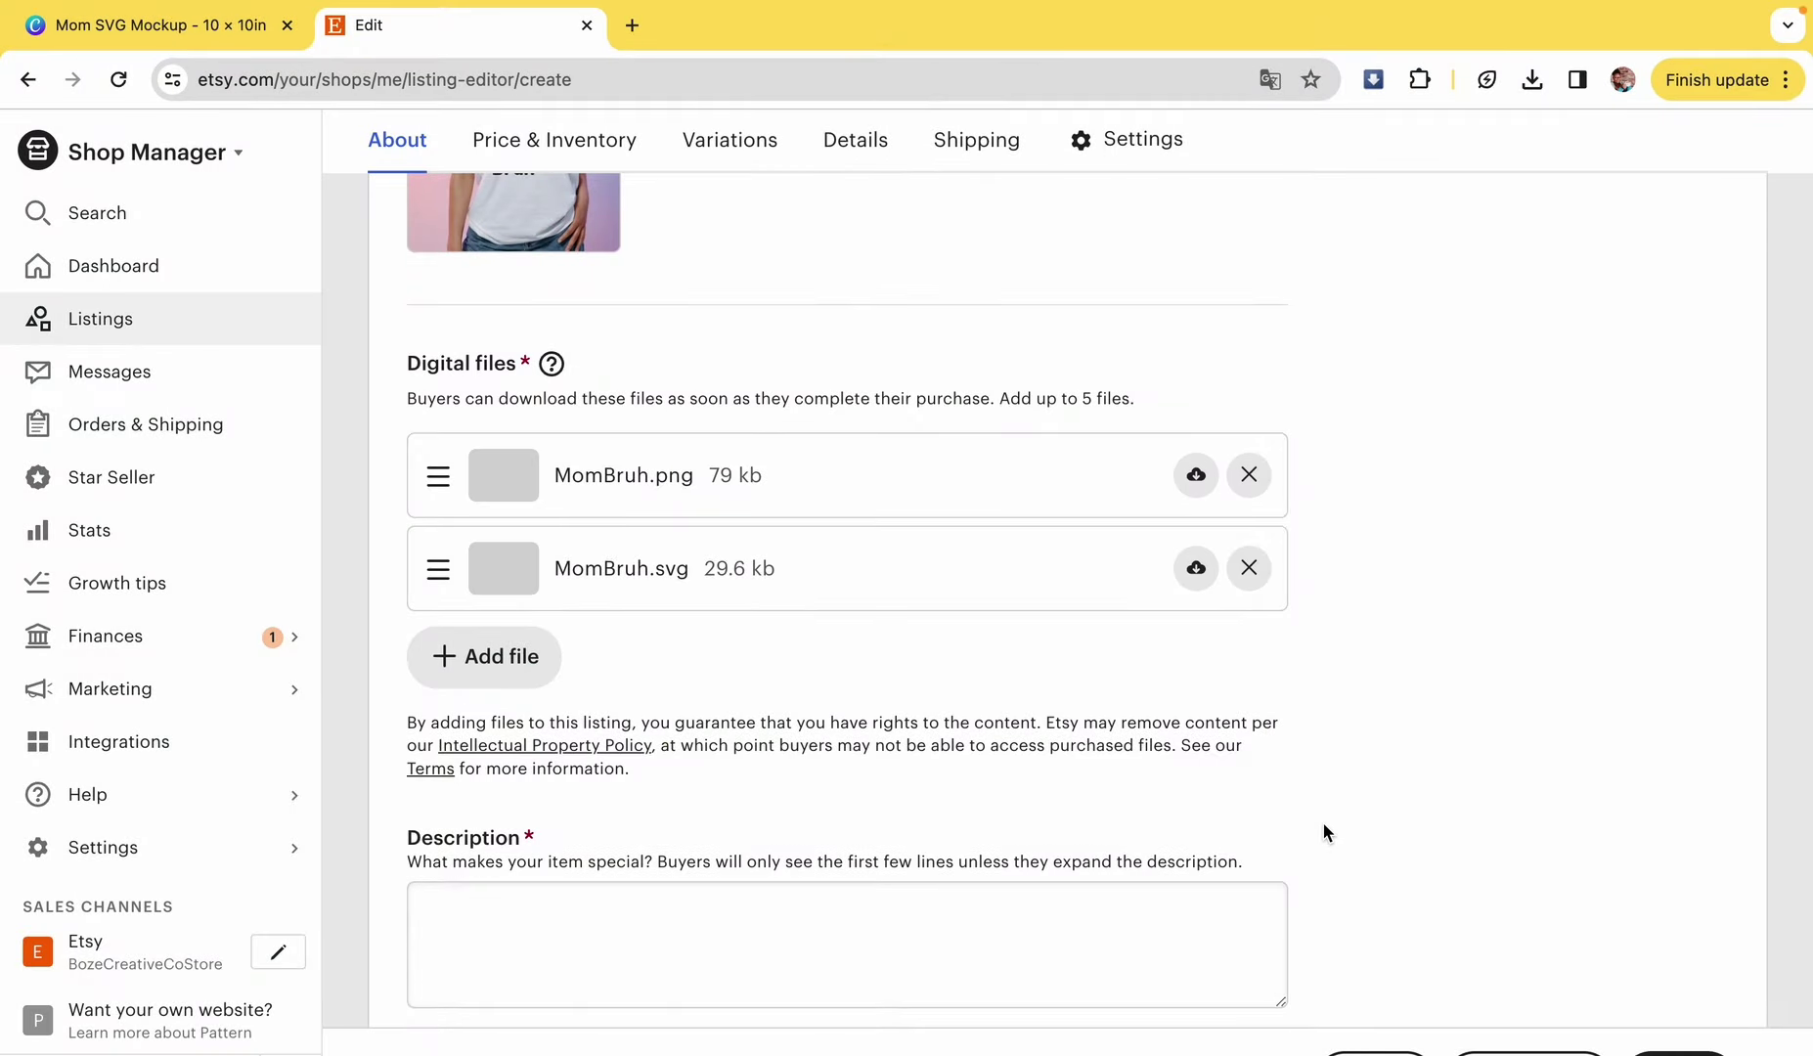
pyautogui.scroll(-5, 1321, 821)
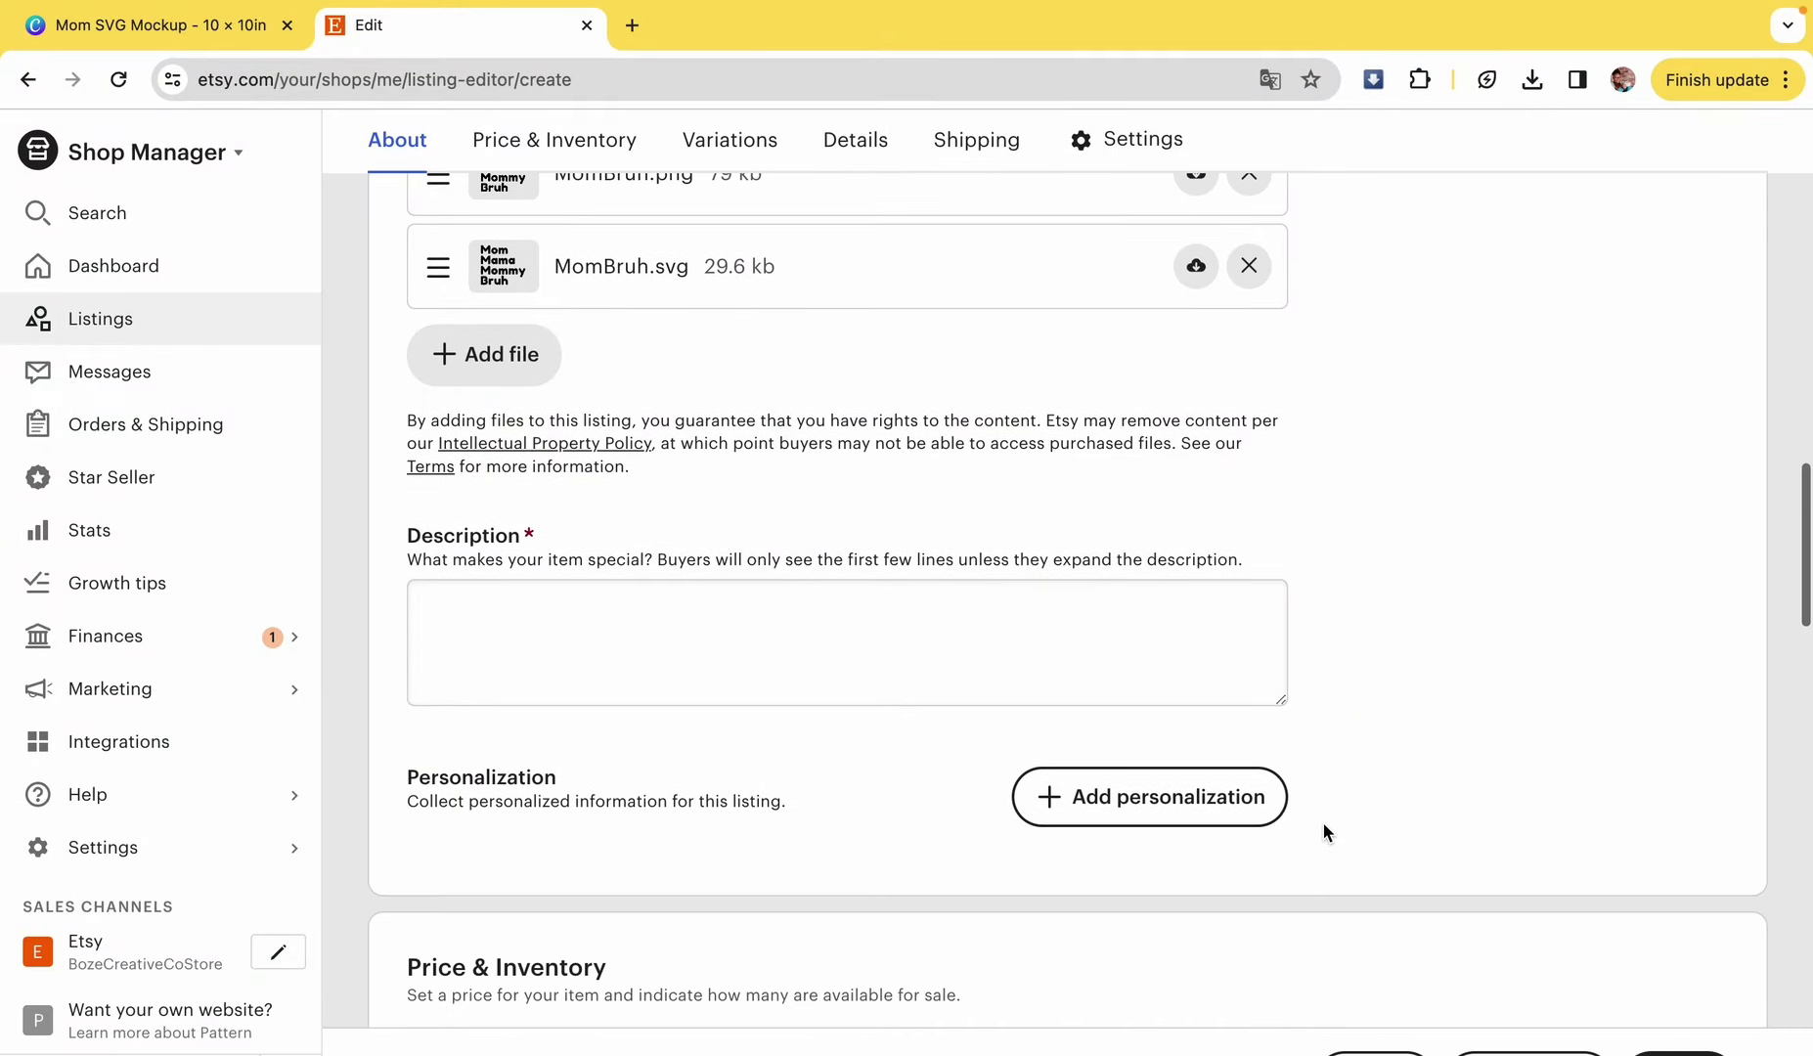
pyautogui.click(841, 659)
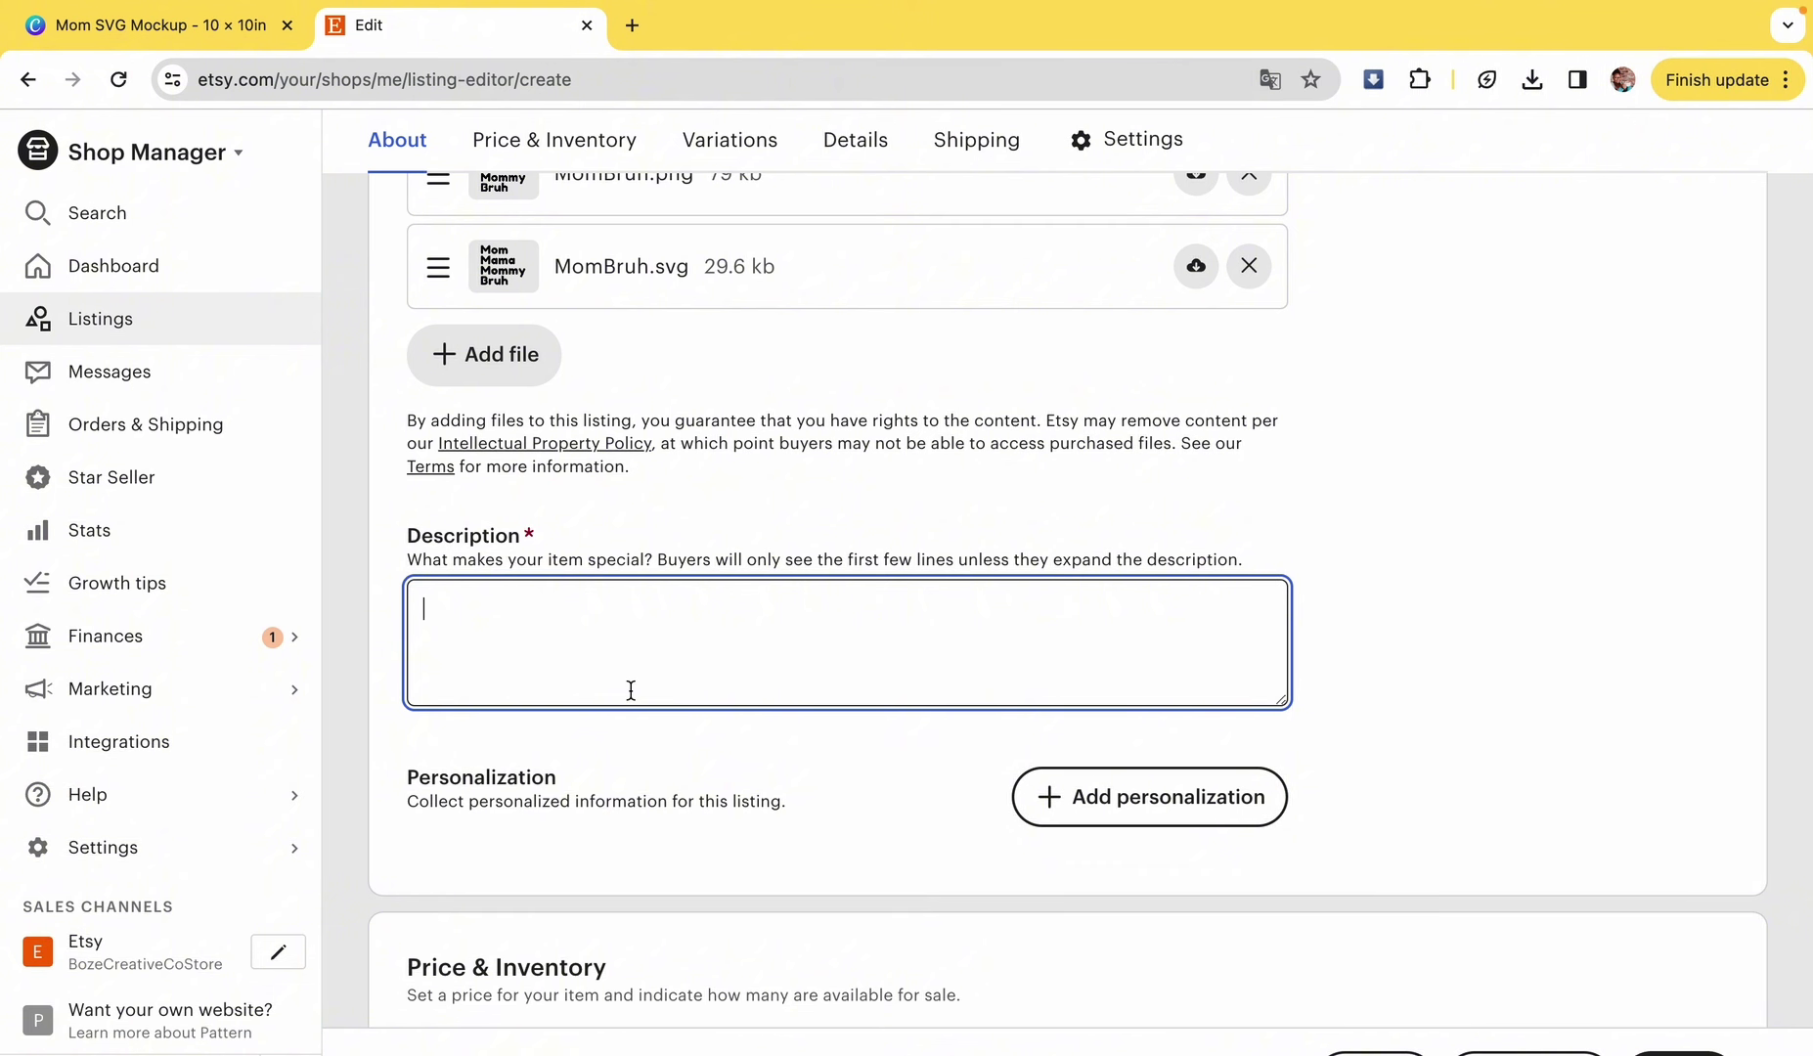
# - Paste the full product description into the Description box
pyautogui.press('super+v')
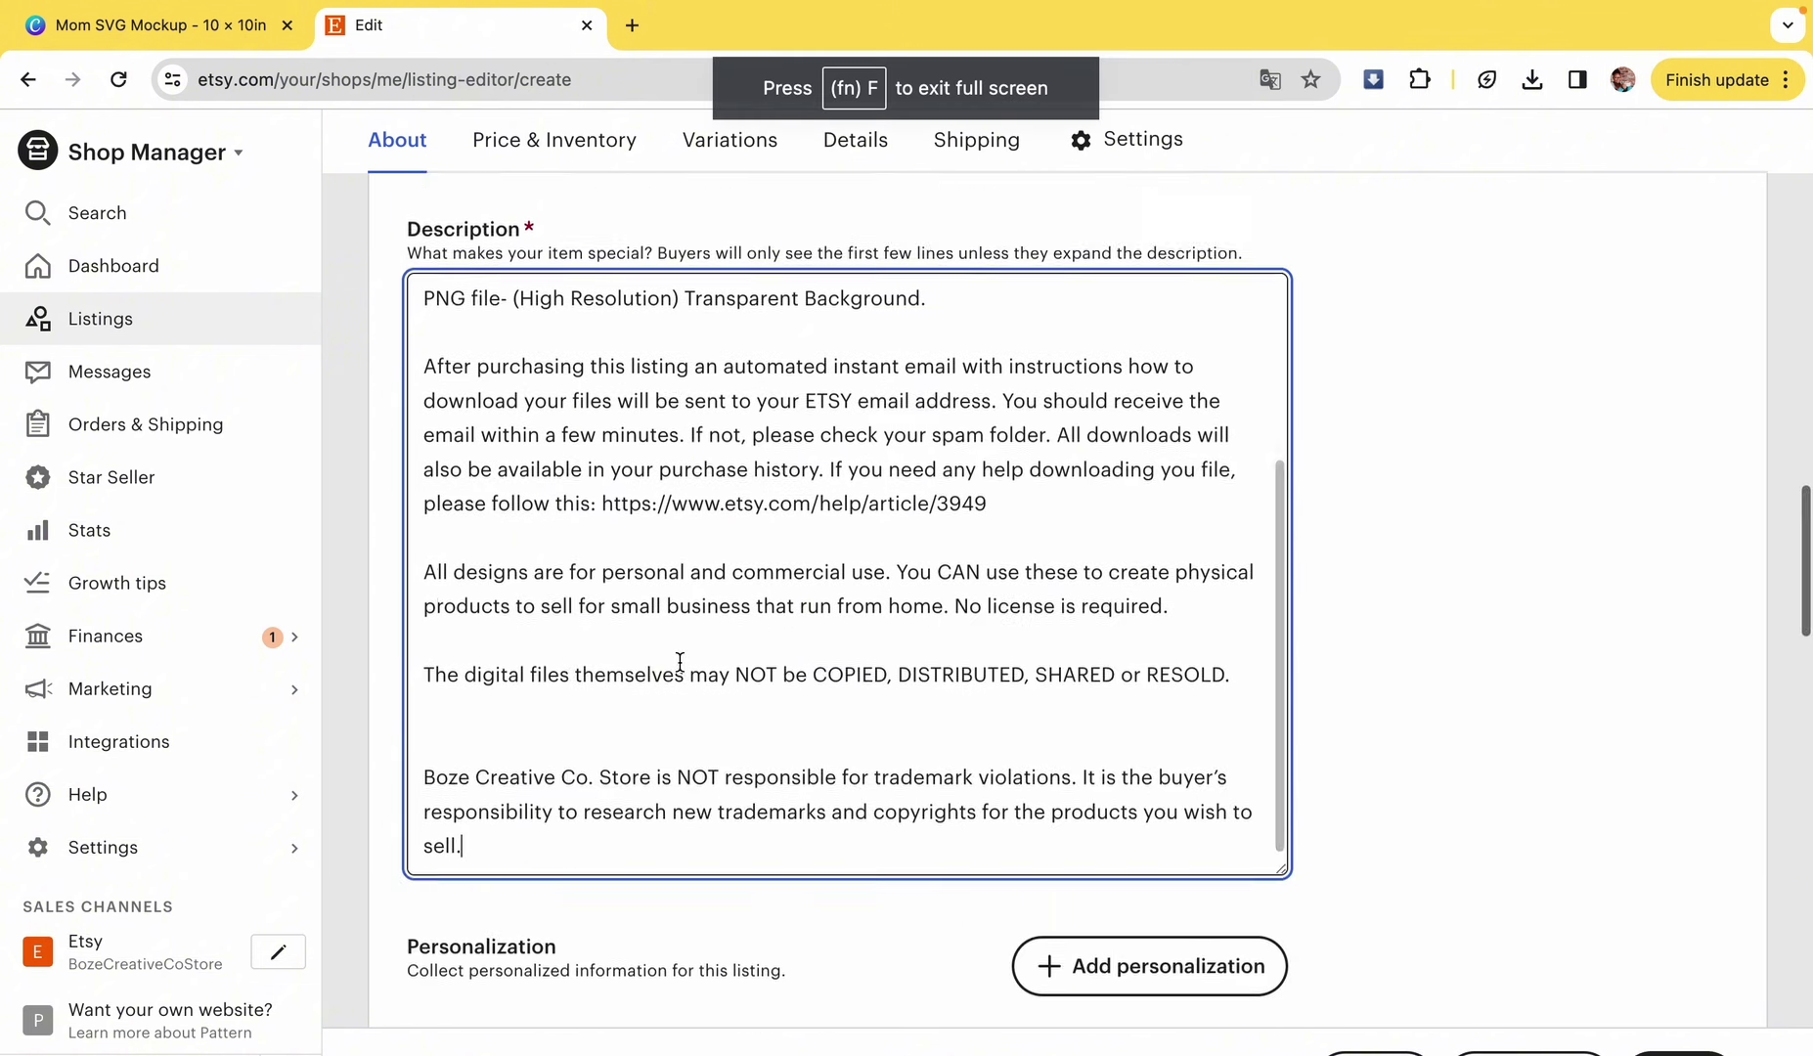
pyautogui.scroll(-10, 680, 662)
pyautogui.scroll(1, 680, 667)
# - Set the price to $1.99 and enter the stock quantity
pyautogui.click(482, 521)
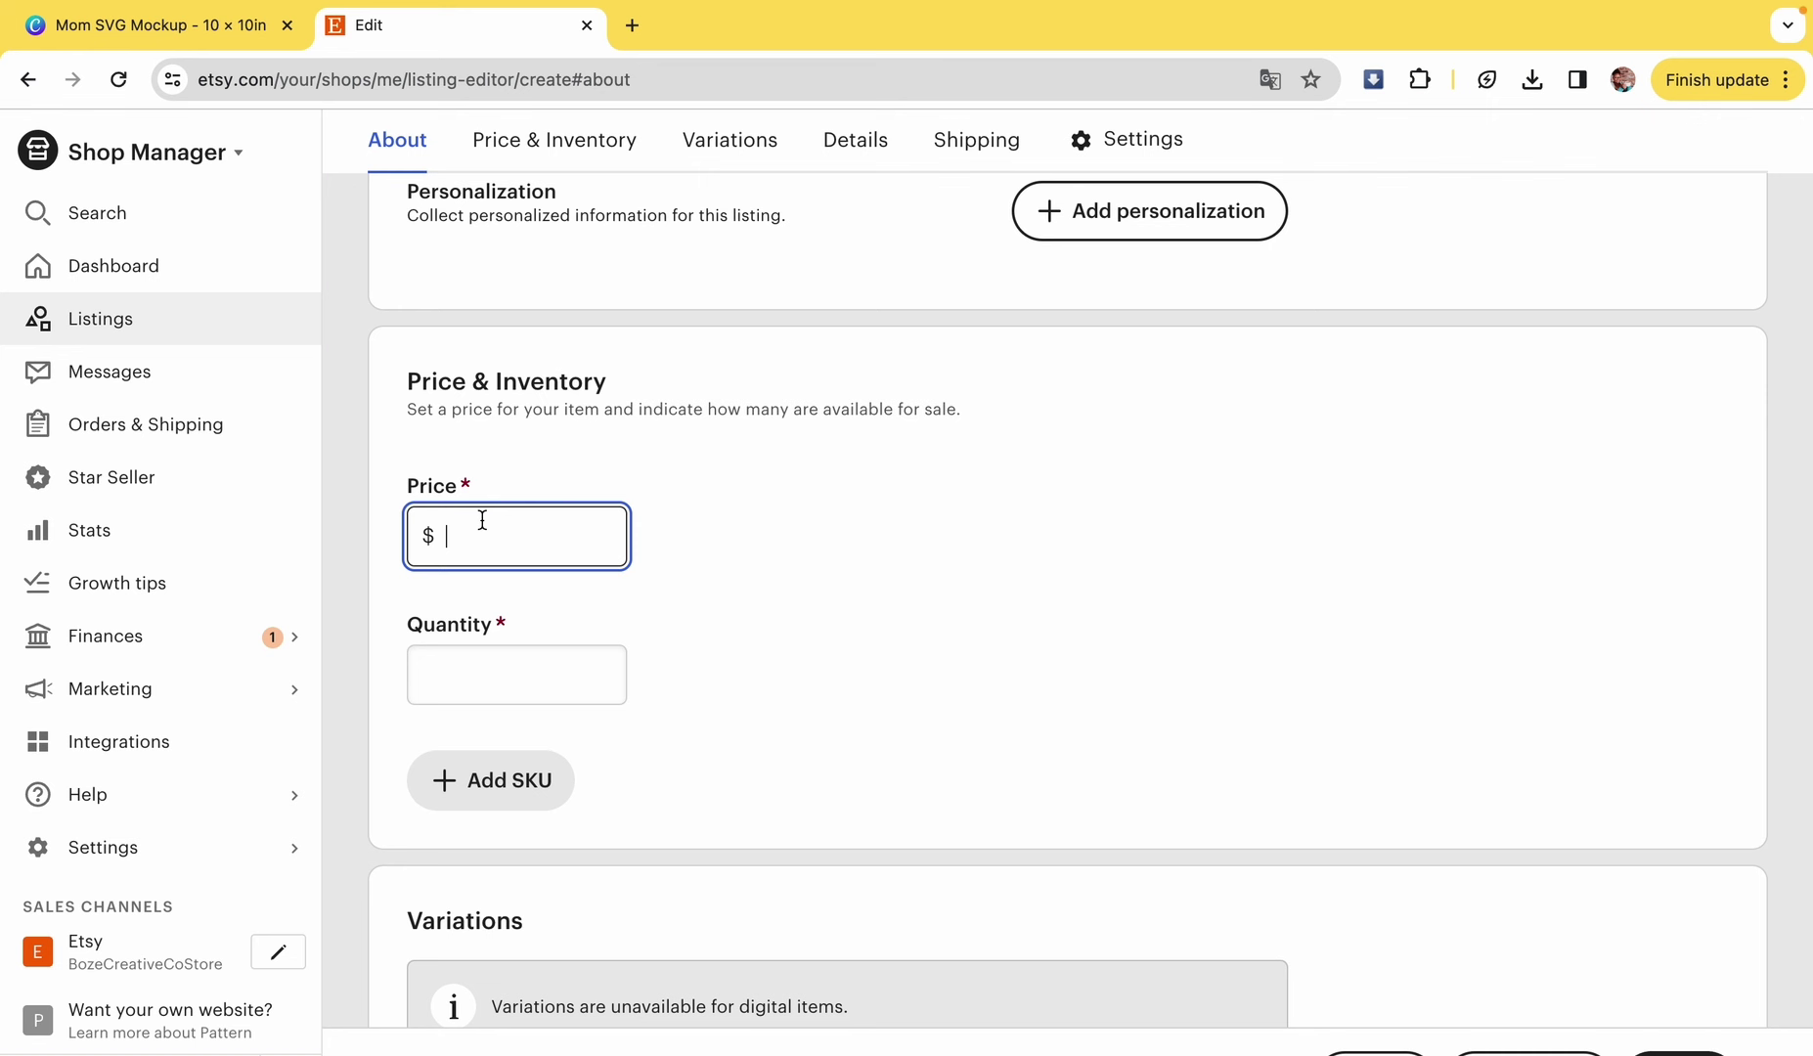
pyautogui.write('1.99')
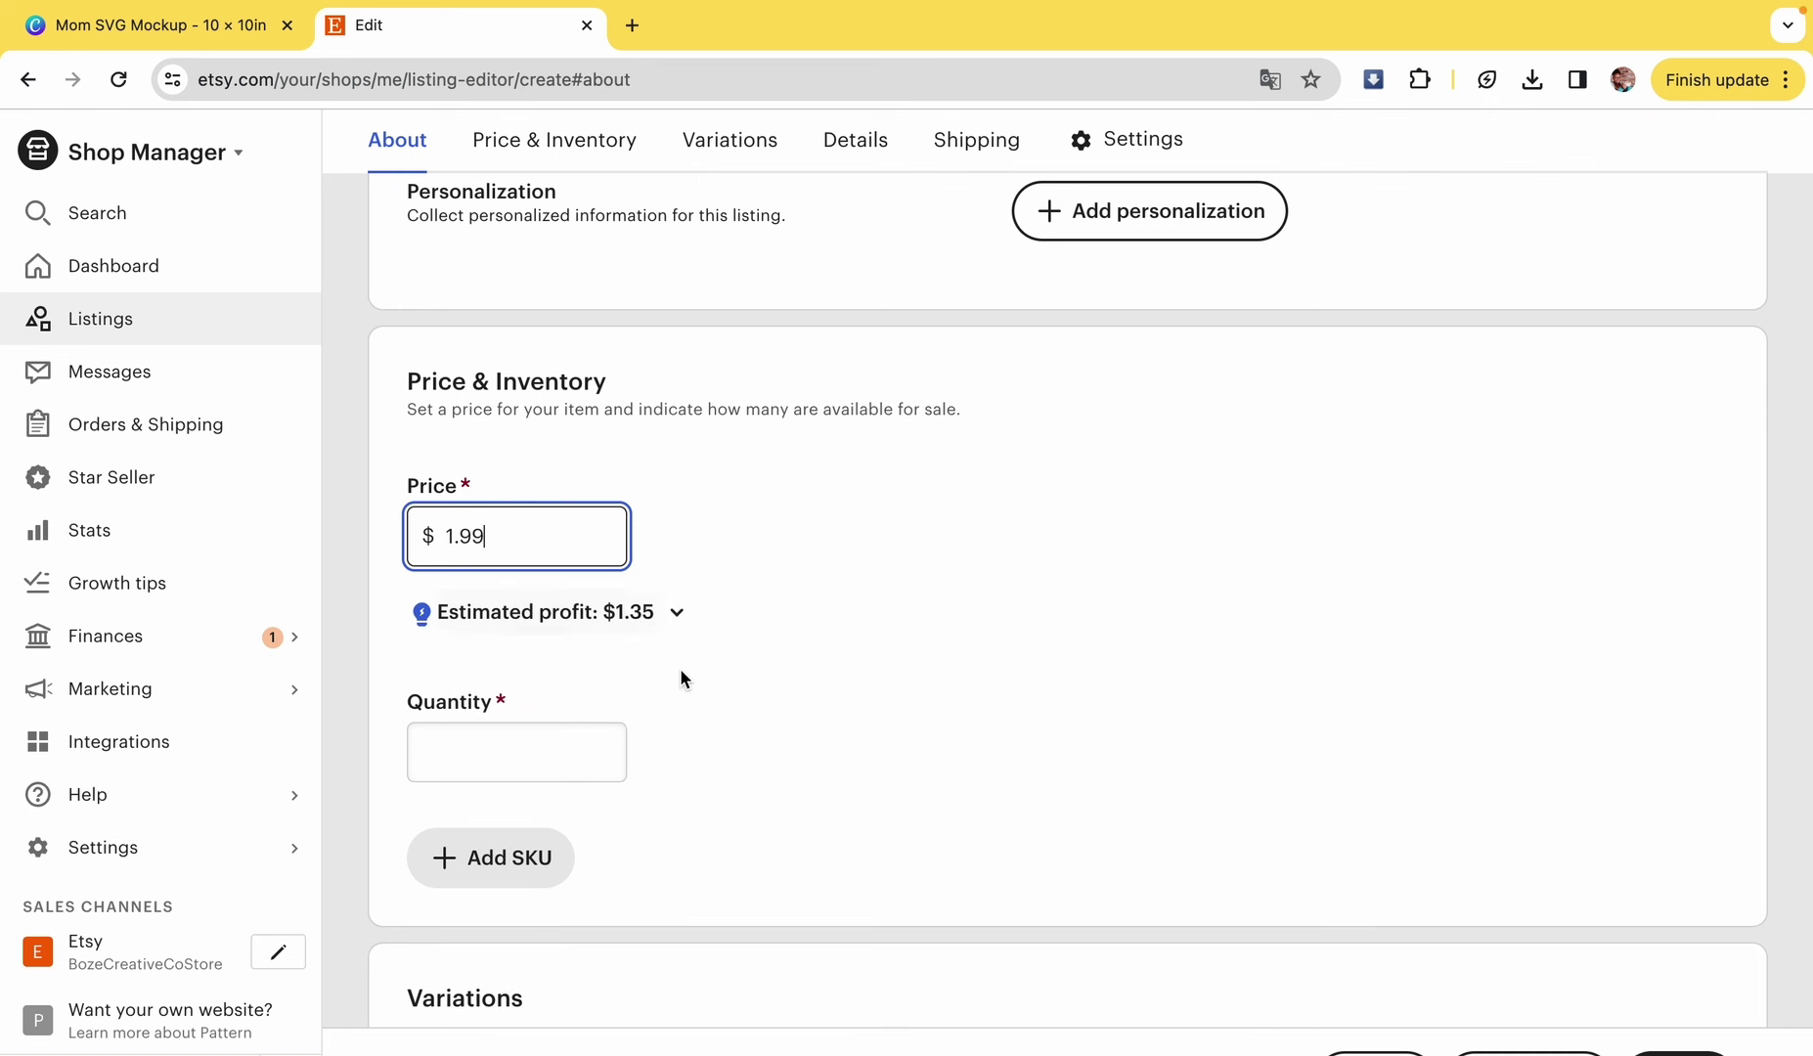
pyautogui.click(571, 772)
pyautogui.write('99')
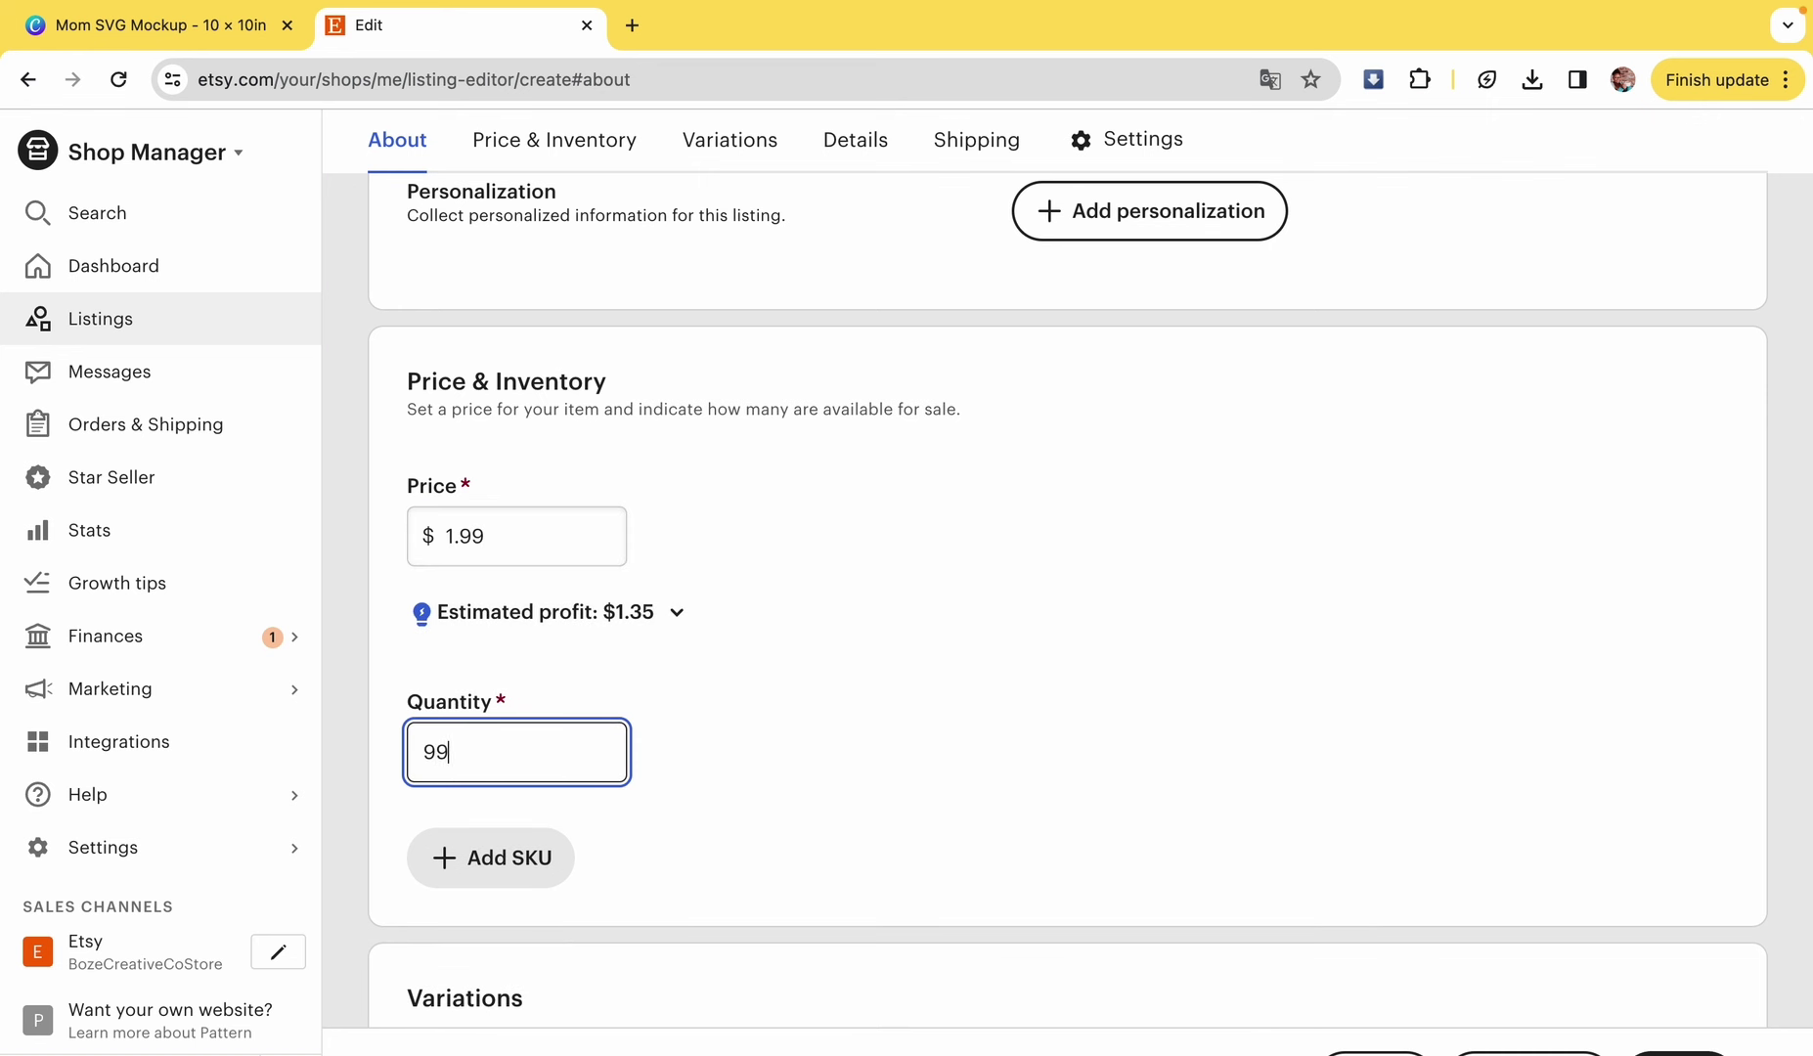
pyautogui.write('9')
pyautogui.click(886, 825)
# - Search 'svg' and set the category to Cutting Machine Files
pyautogui.scroll(-10, 887, 825)
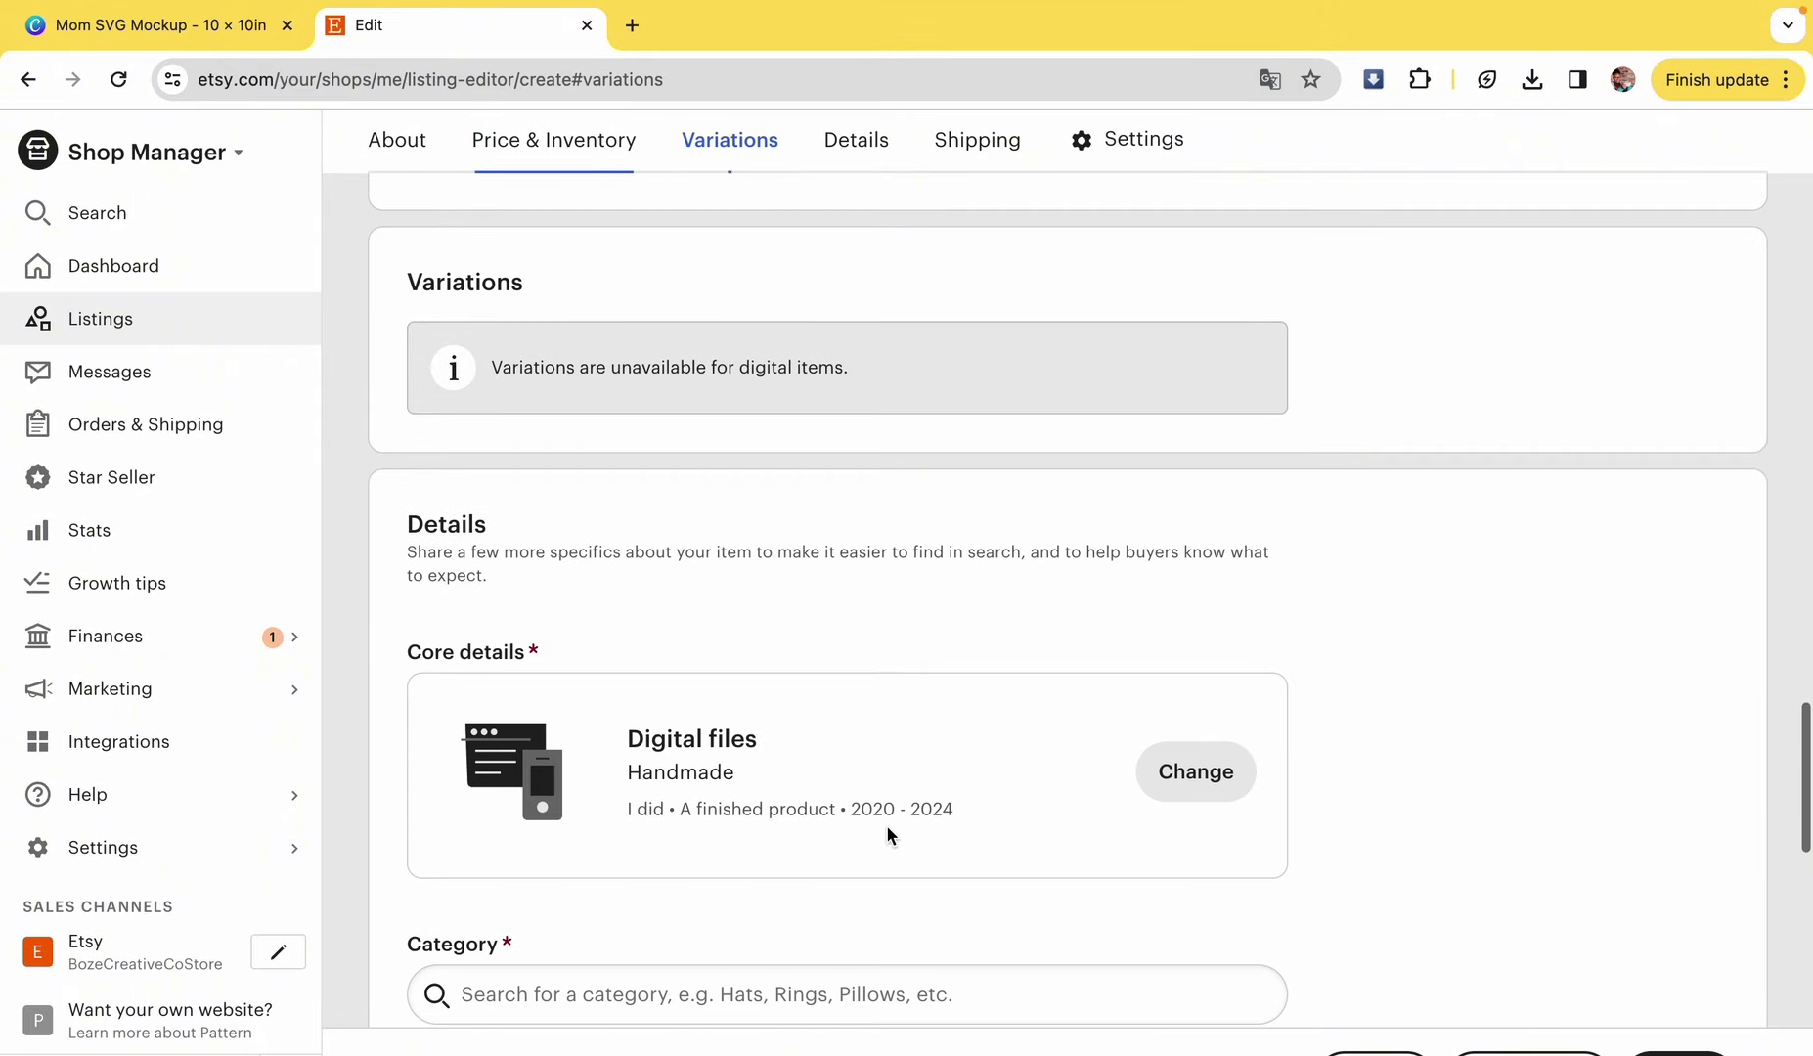
pyautogui.scroll(-1, 887, 829)
pyautogui.click(845, 698)
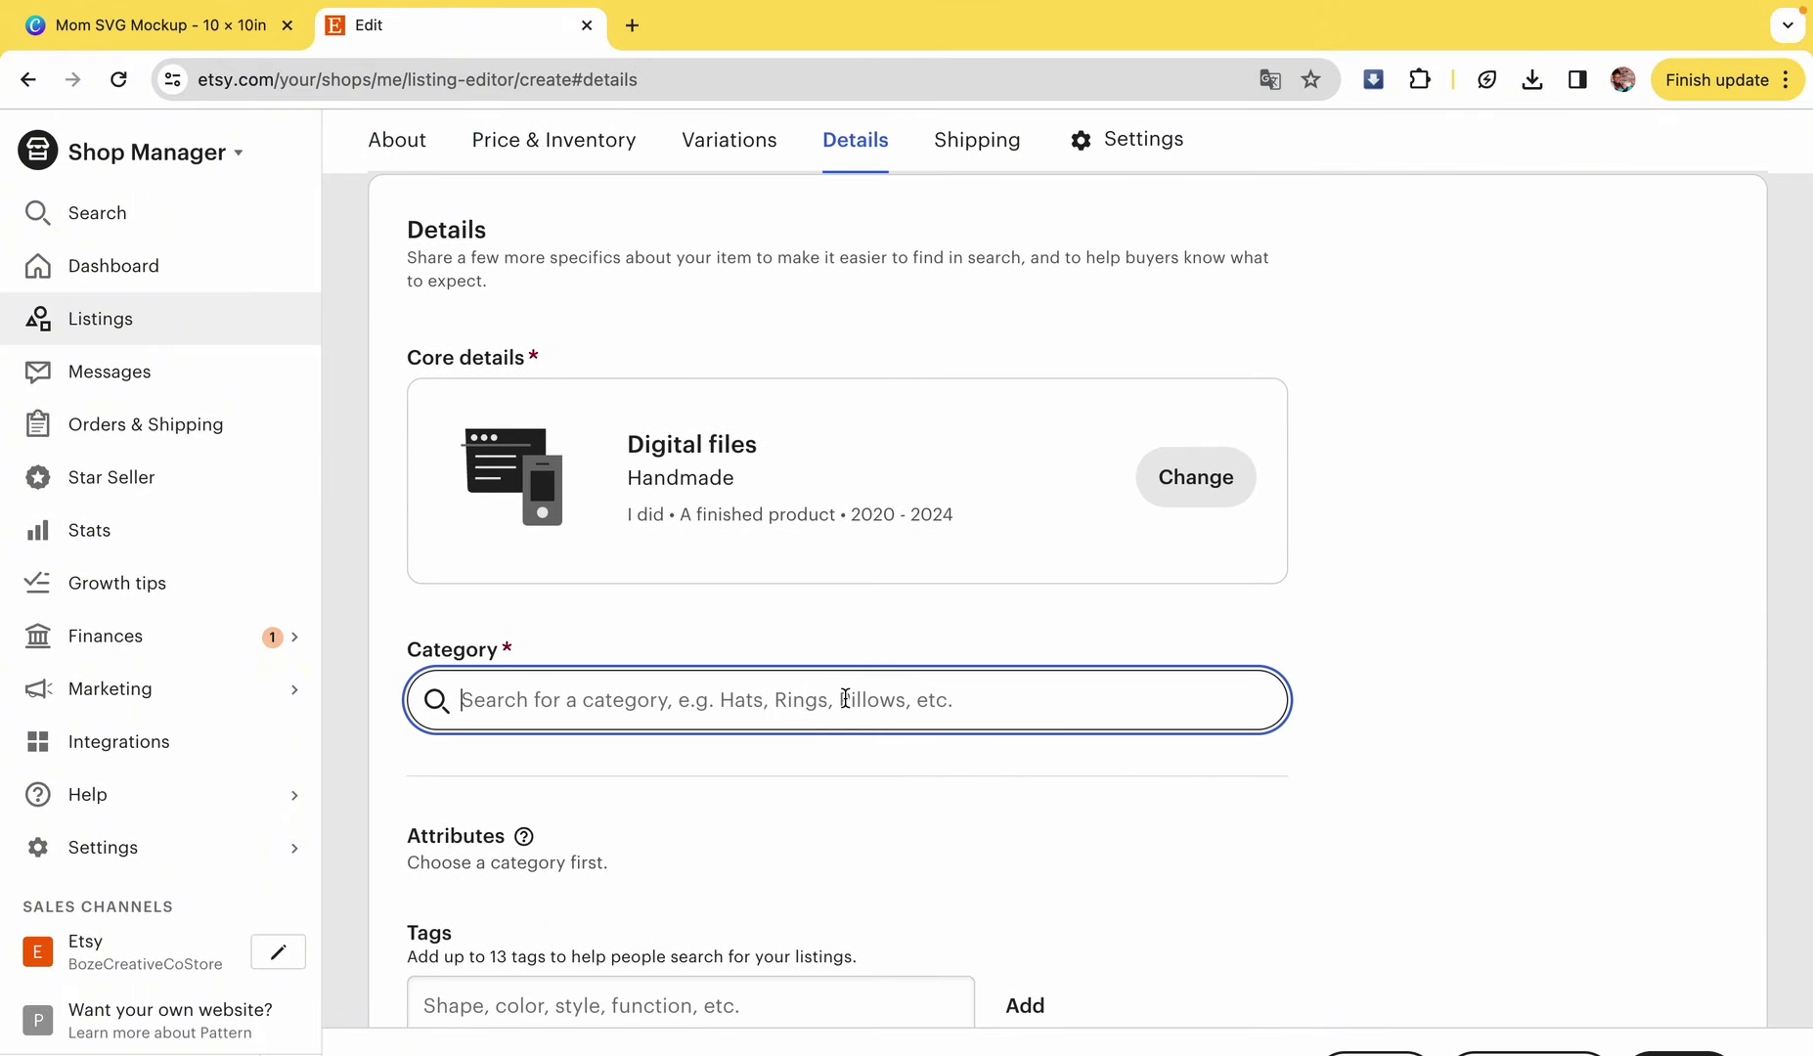
pyautogui.write('svg')
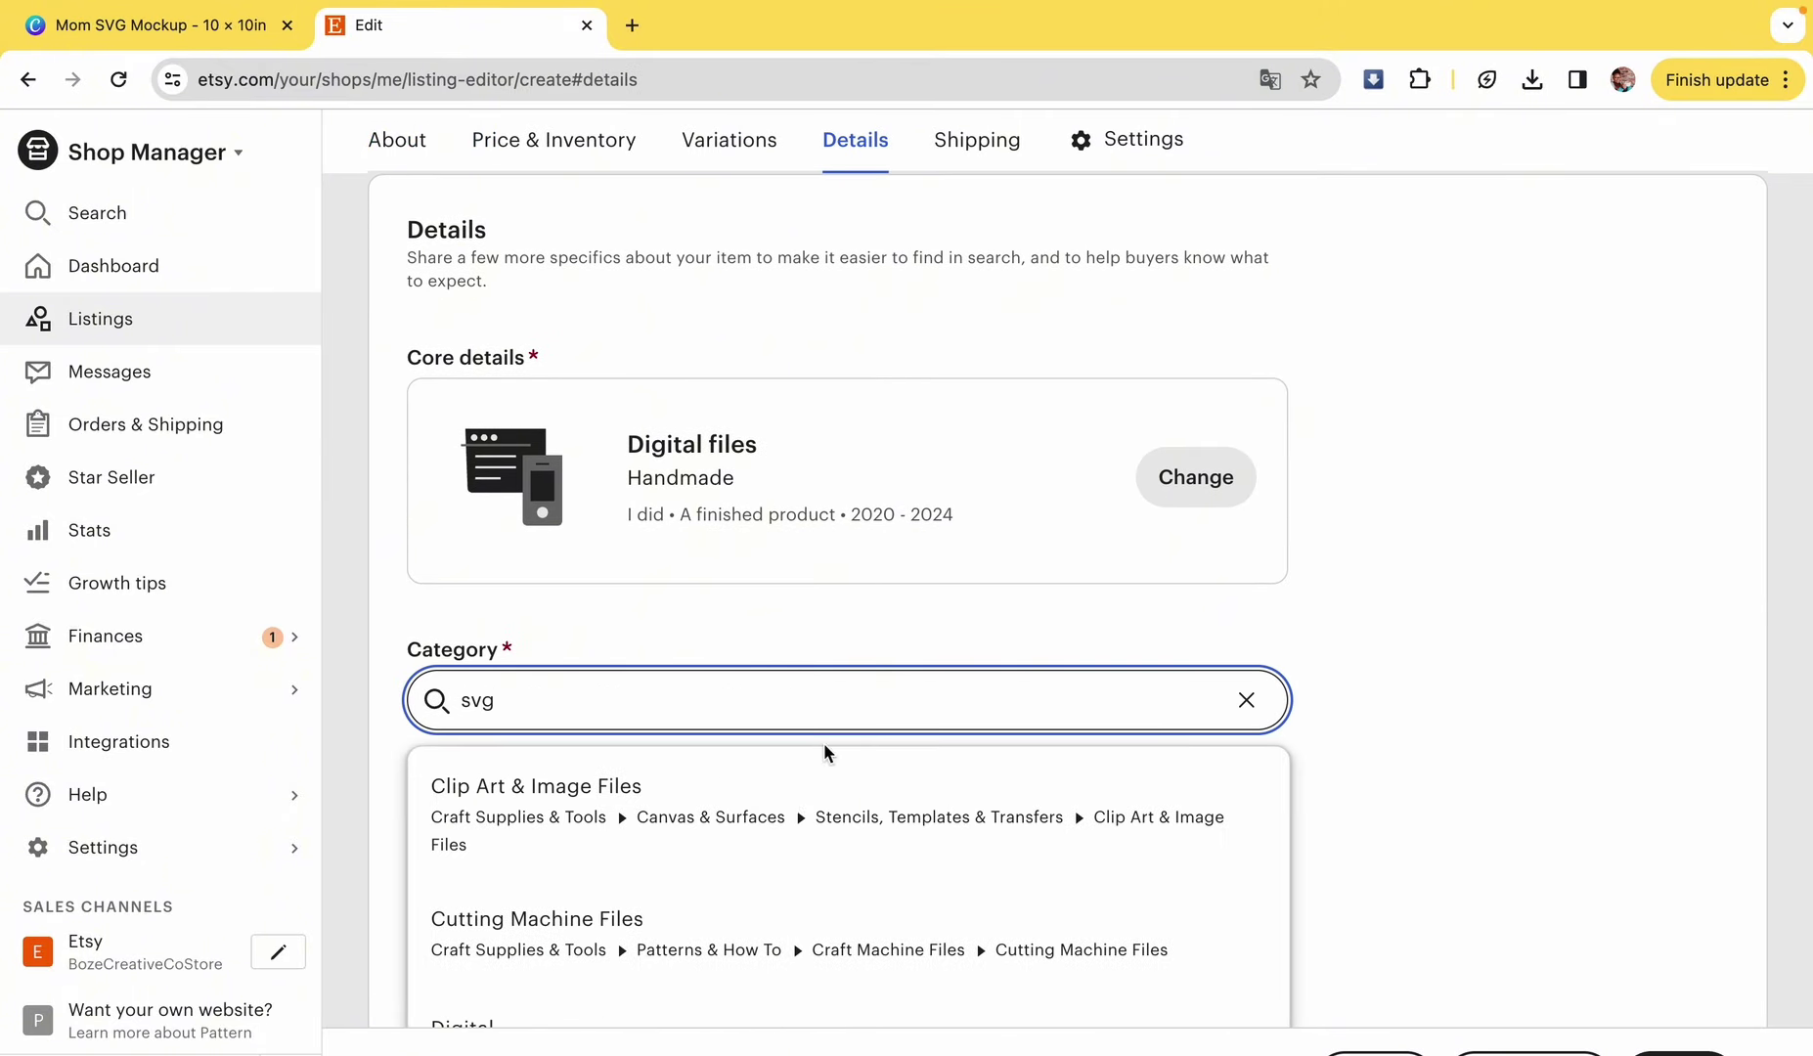
pyautogui.scroll(-2, 781, 847)
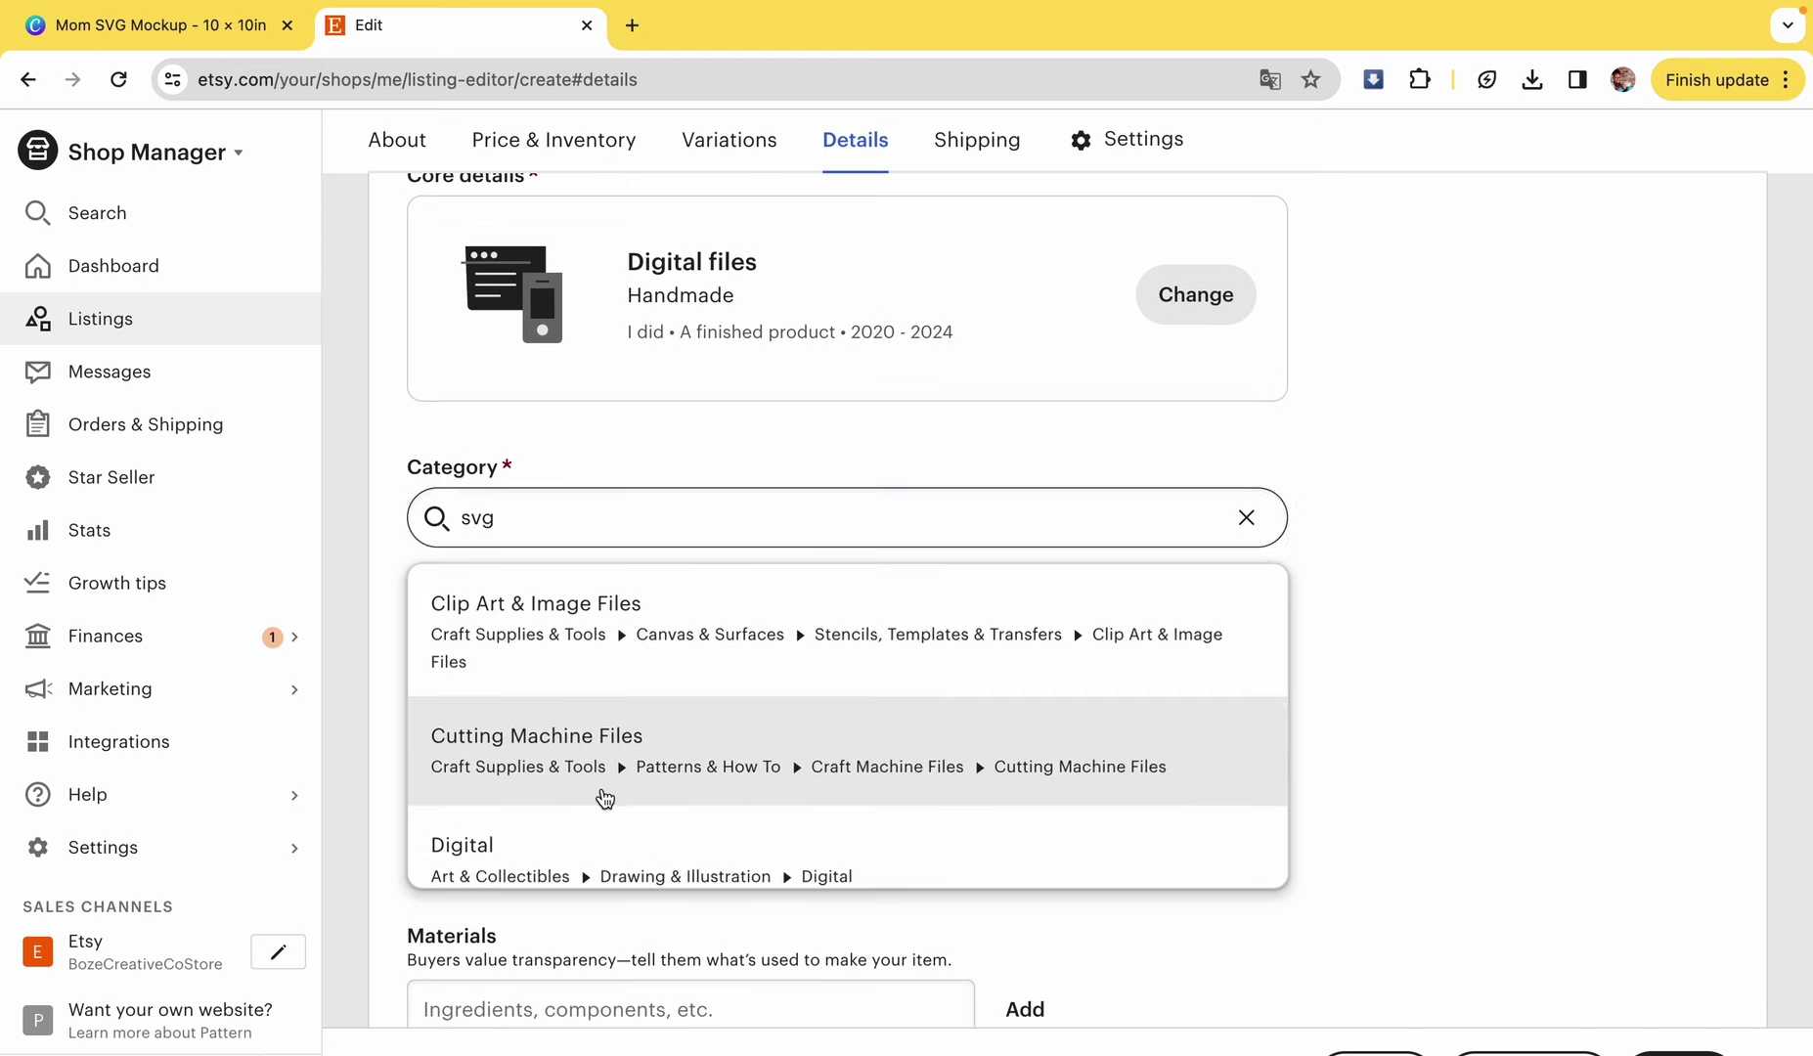
pyautogui.click(602, 792)
# - Set the Holiday attribute to Mother's Day, leaving craft type and occasion blank
pyautogui.scroll(-7, 602, 787)
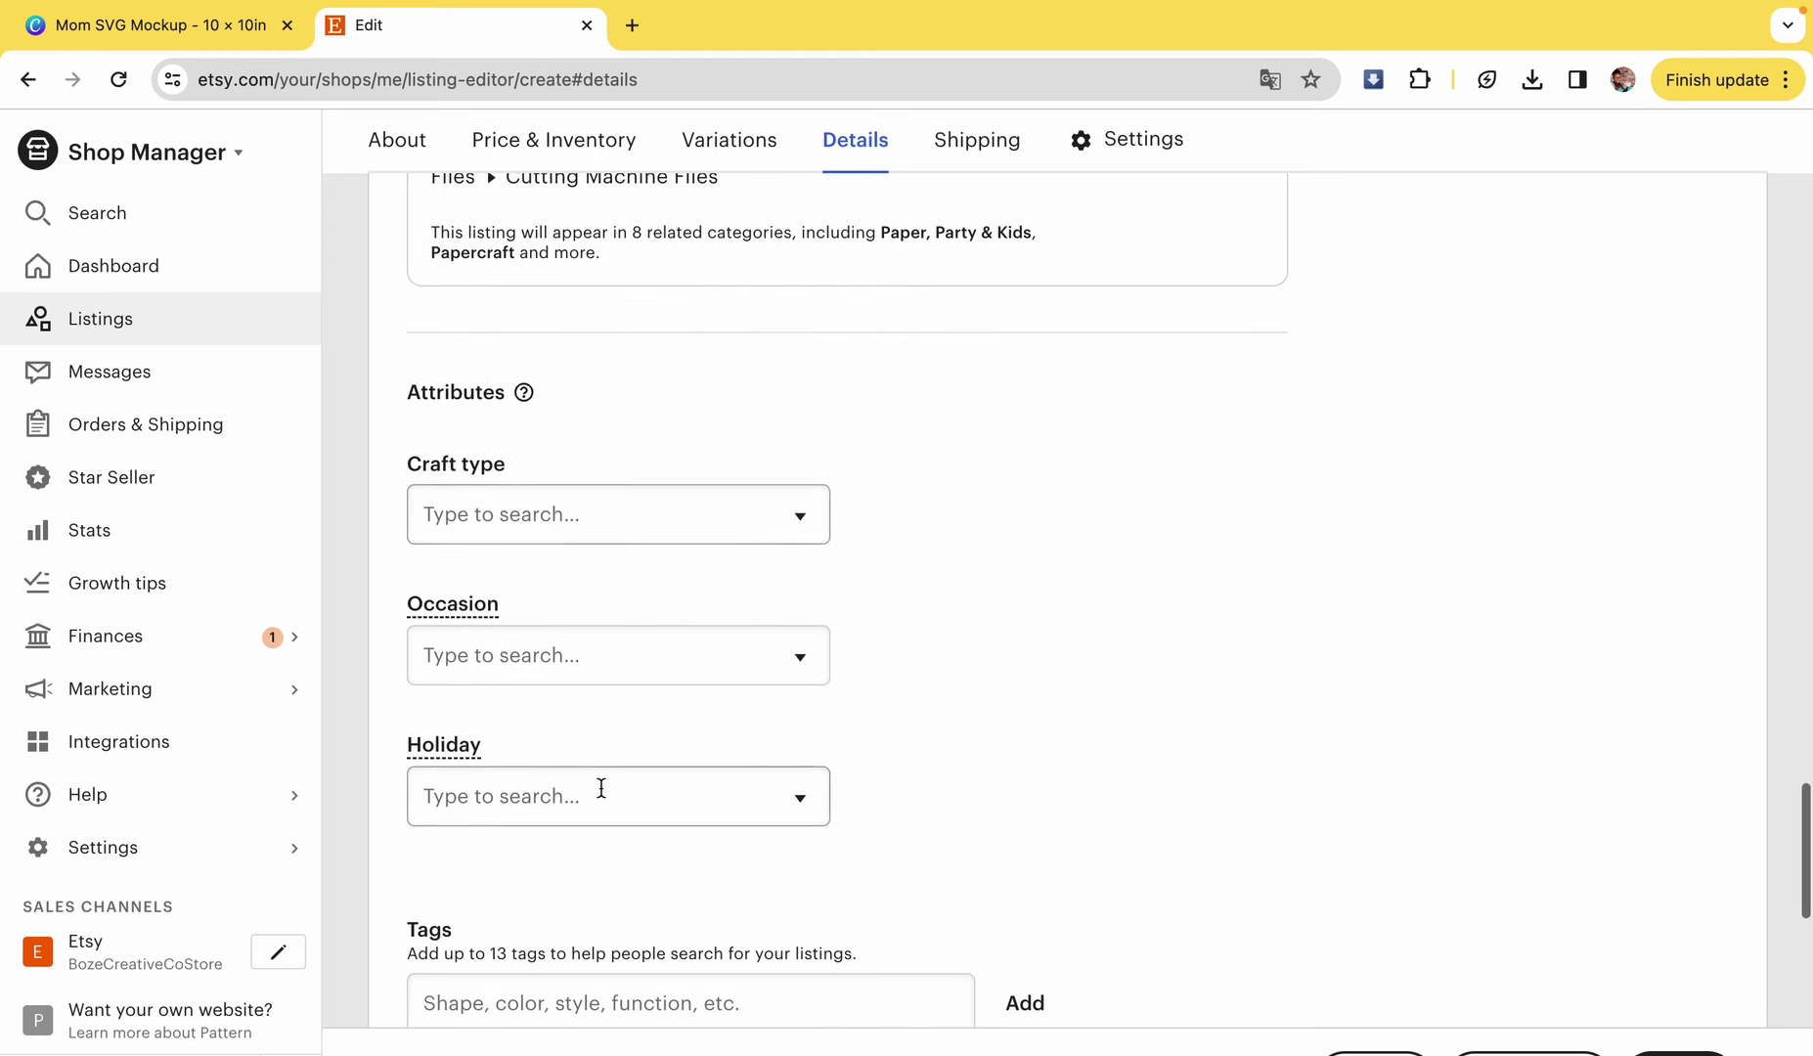
pyautogui.click(800, 362)
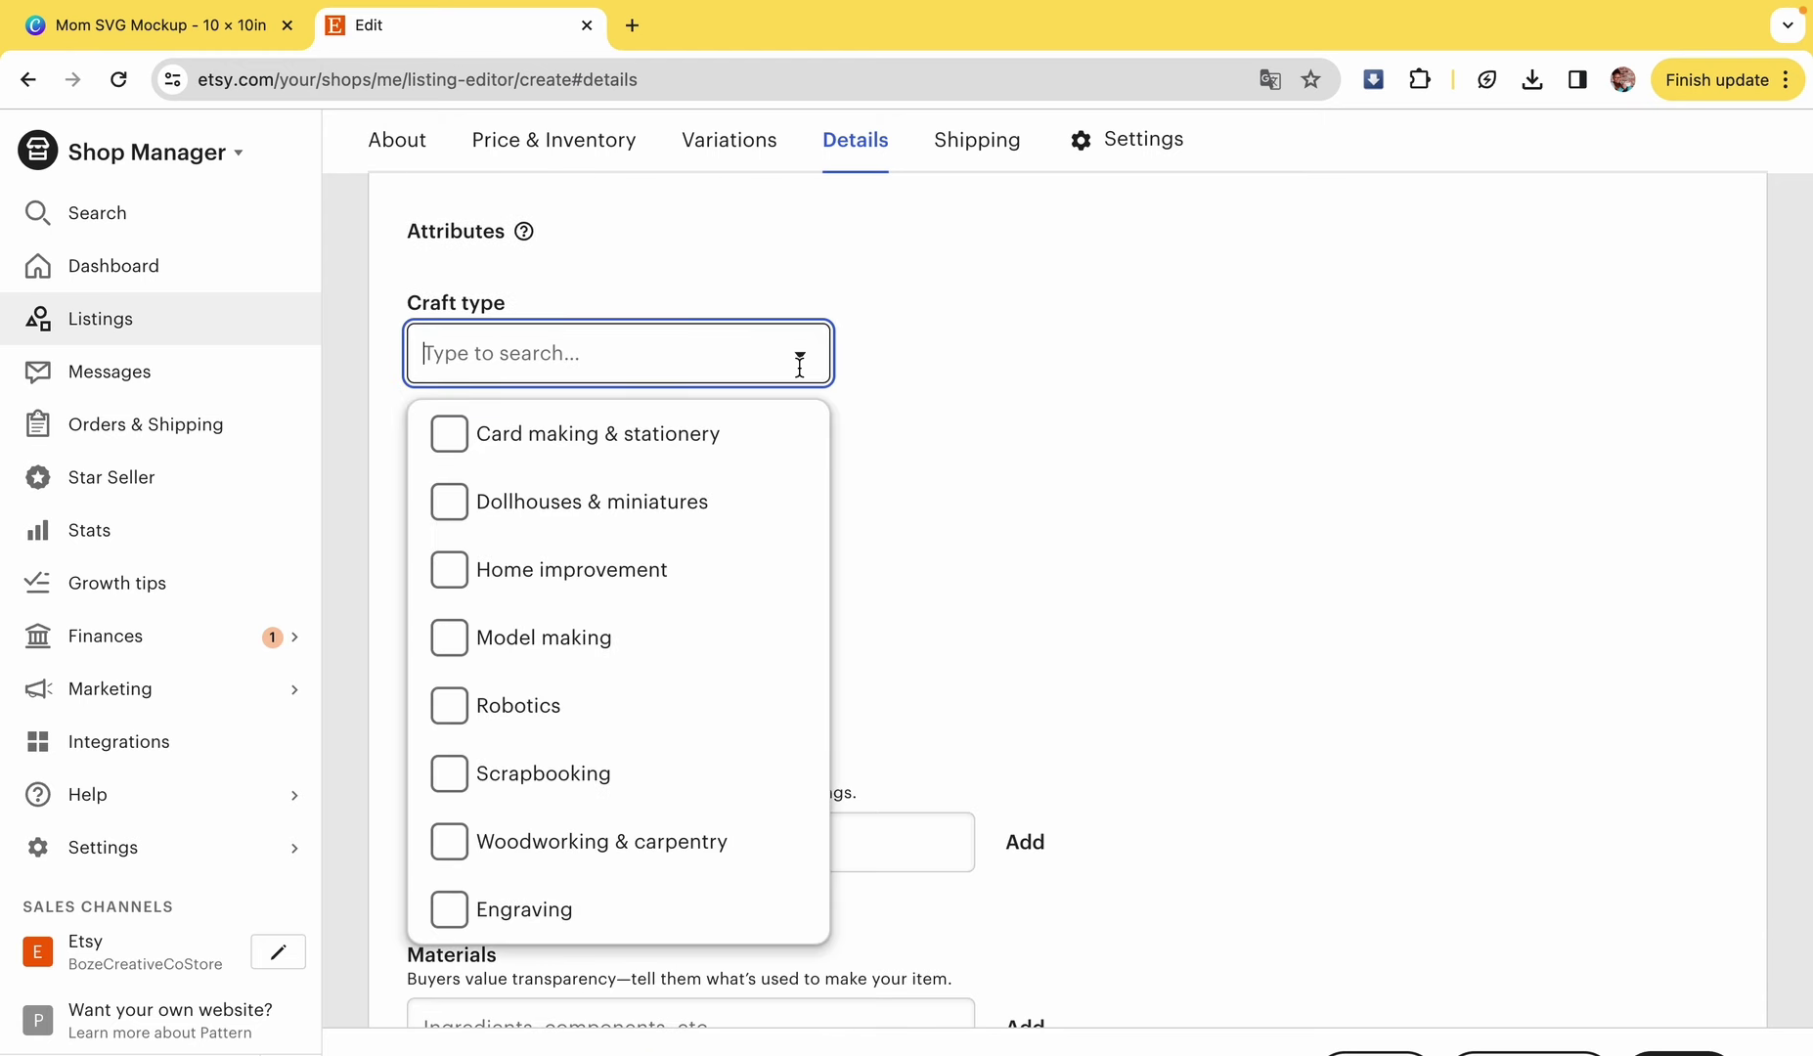
pyautogui.scroll(-2, 725, 696)
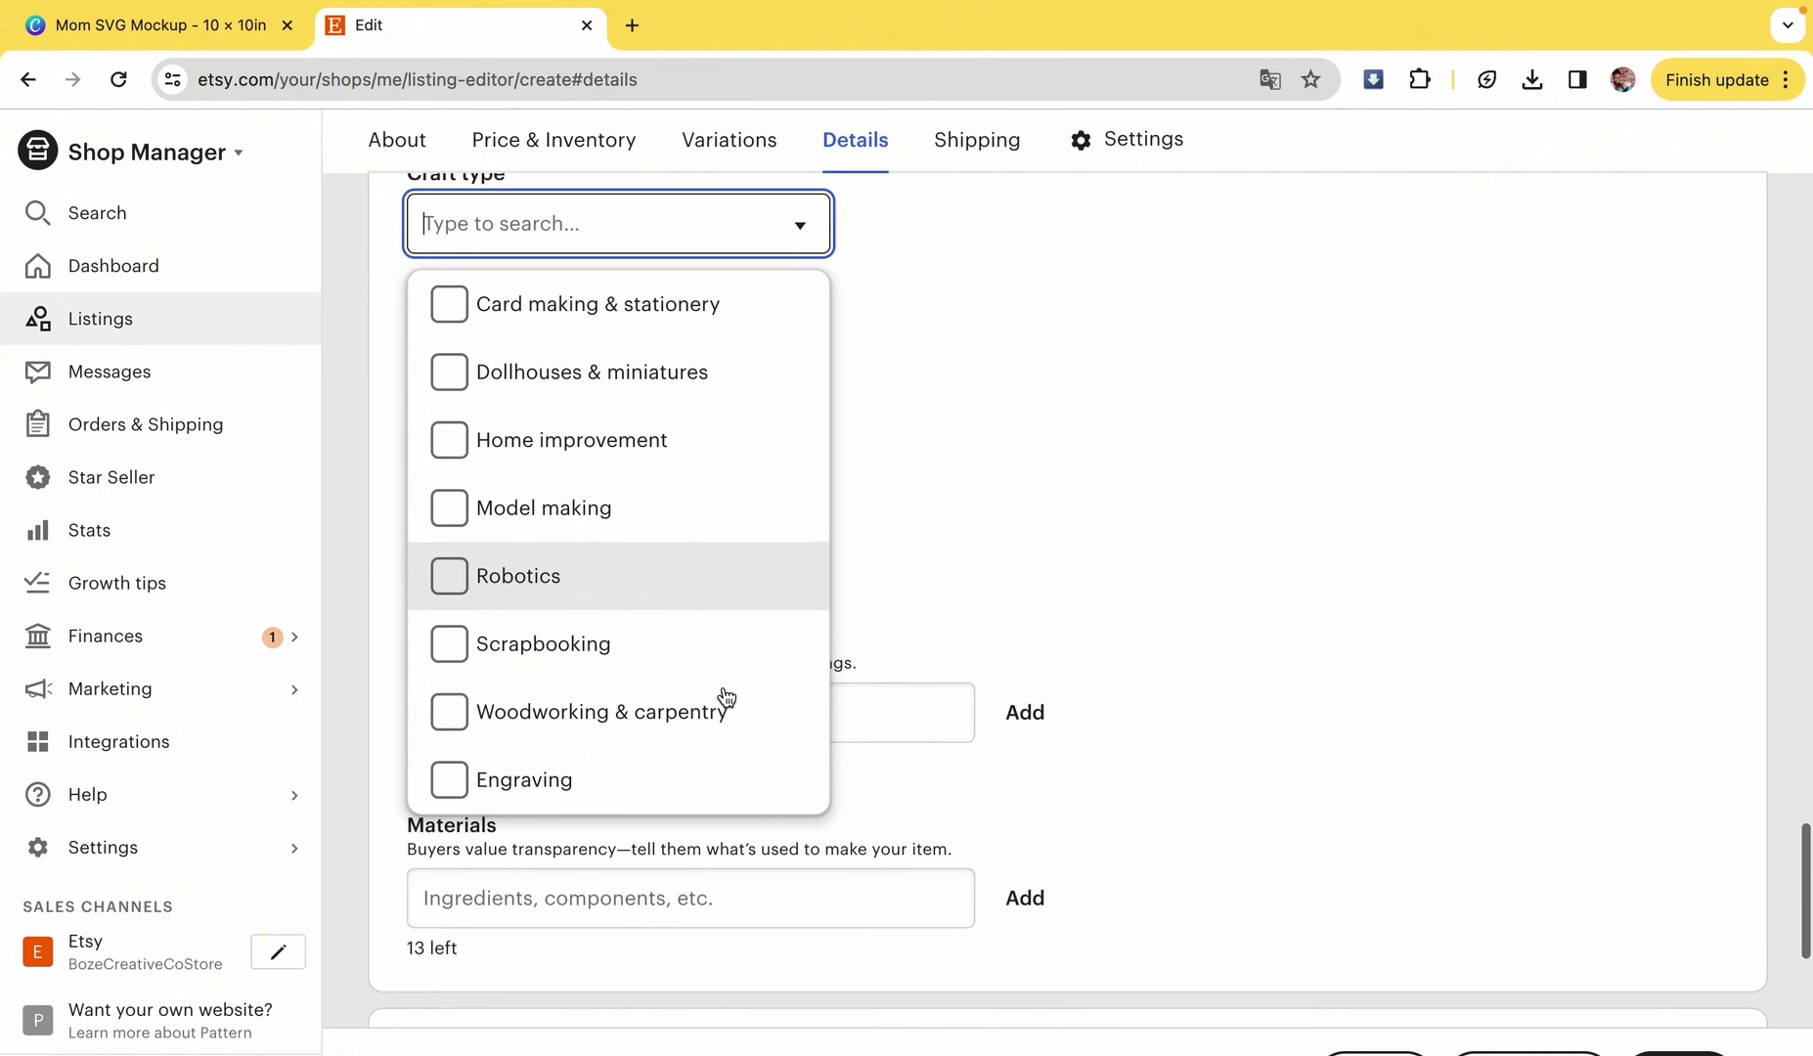
pyautogui.scroll(1, 725, 696)
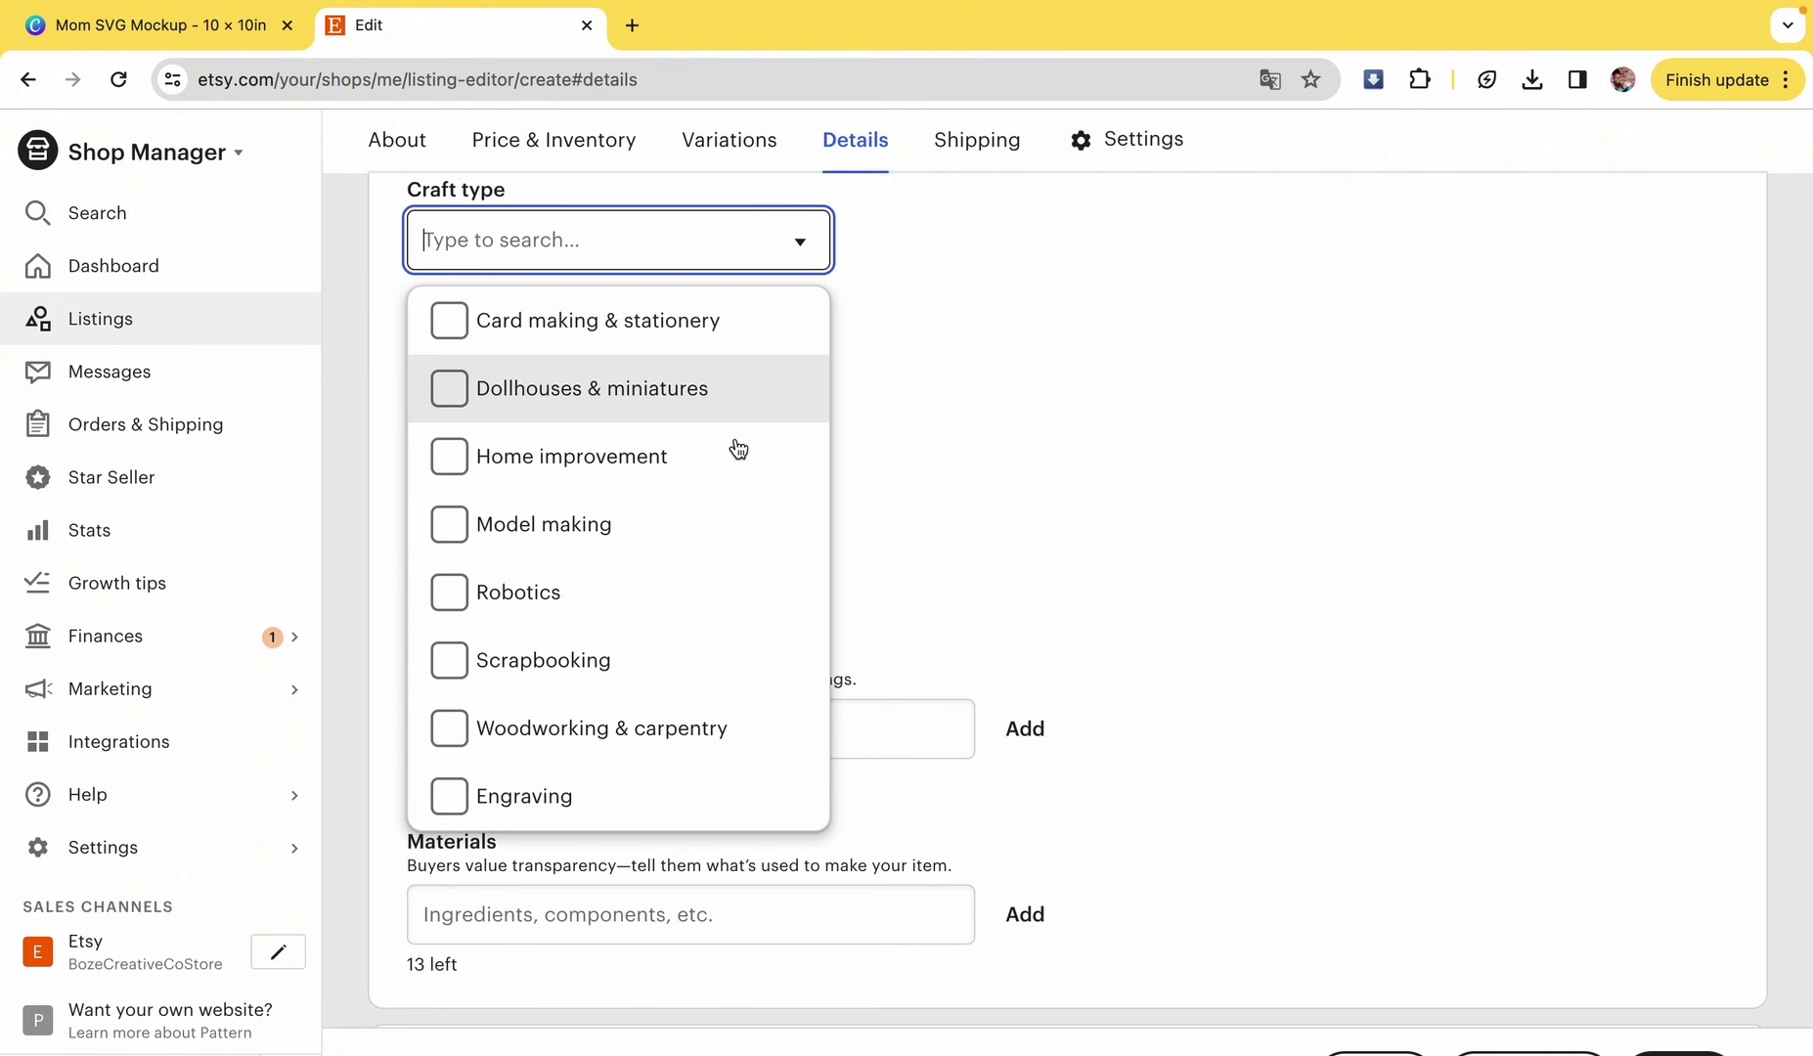
pyautogui.click(1247, 288)
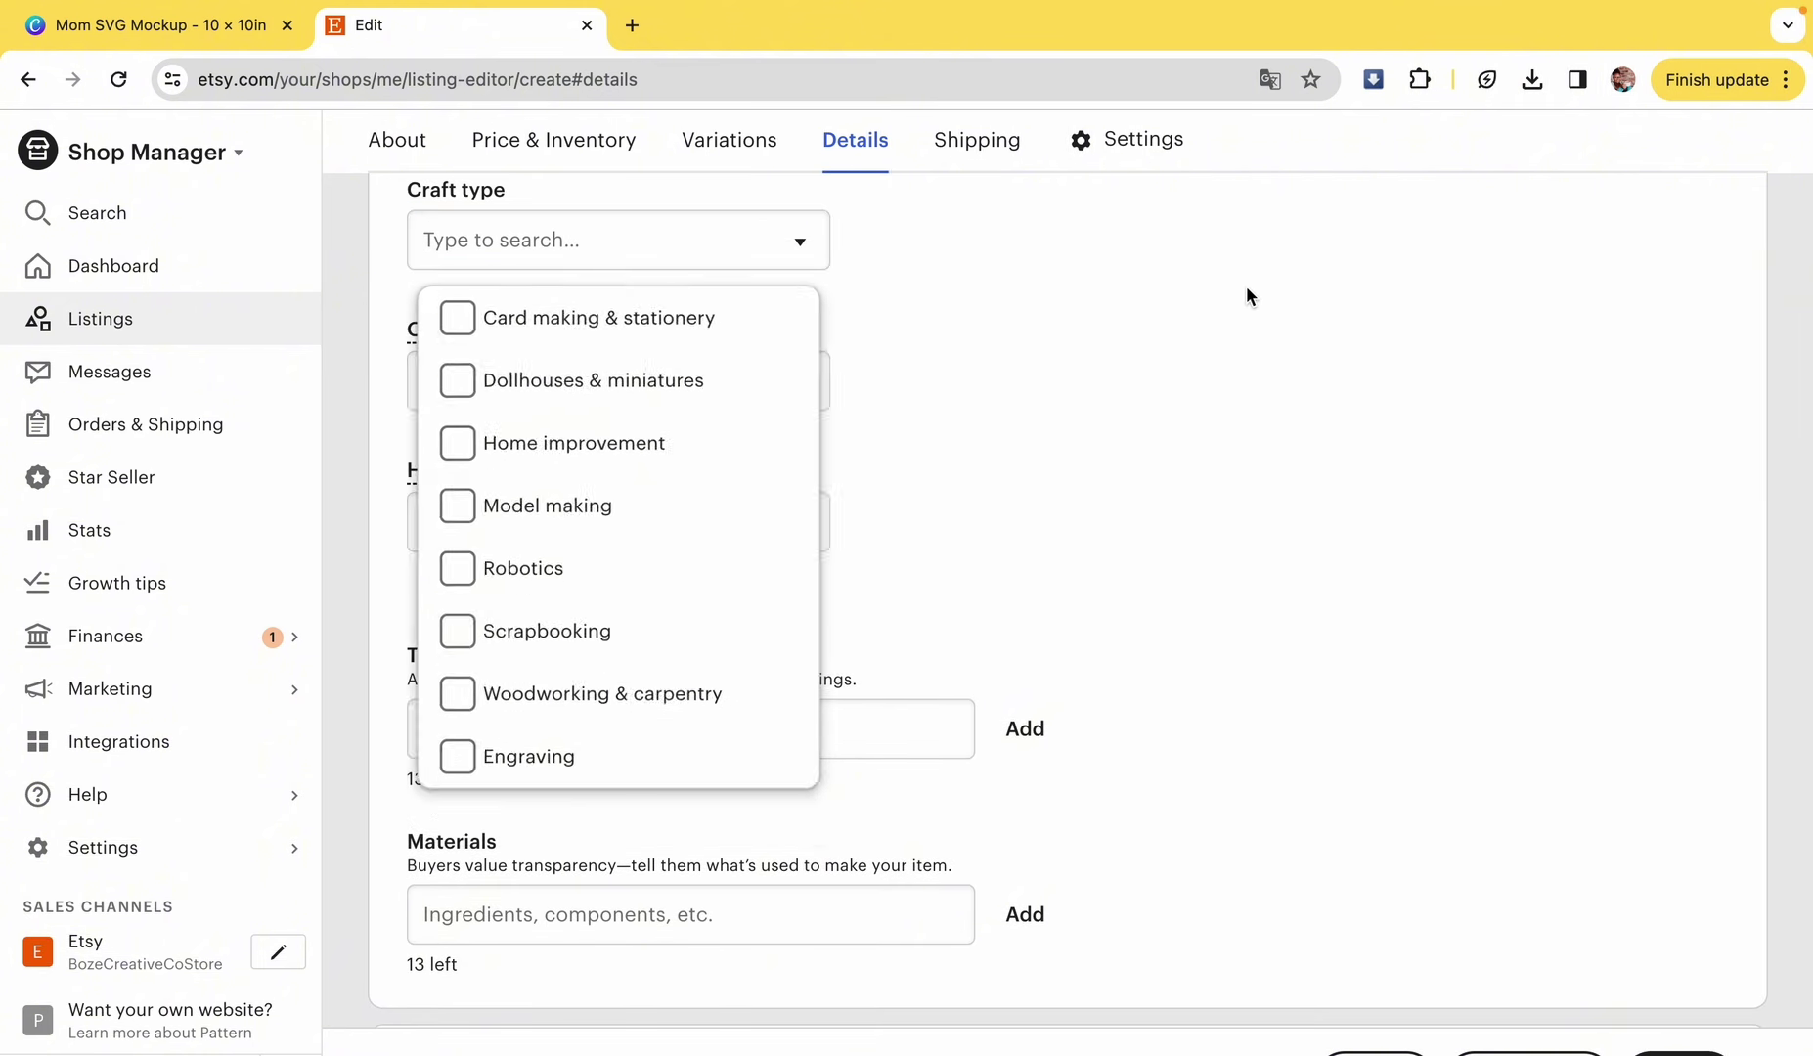
pyautogui.click(749, 397)
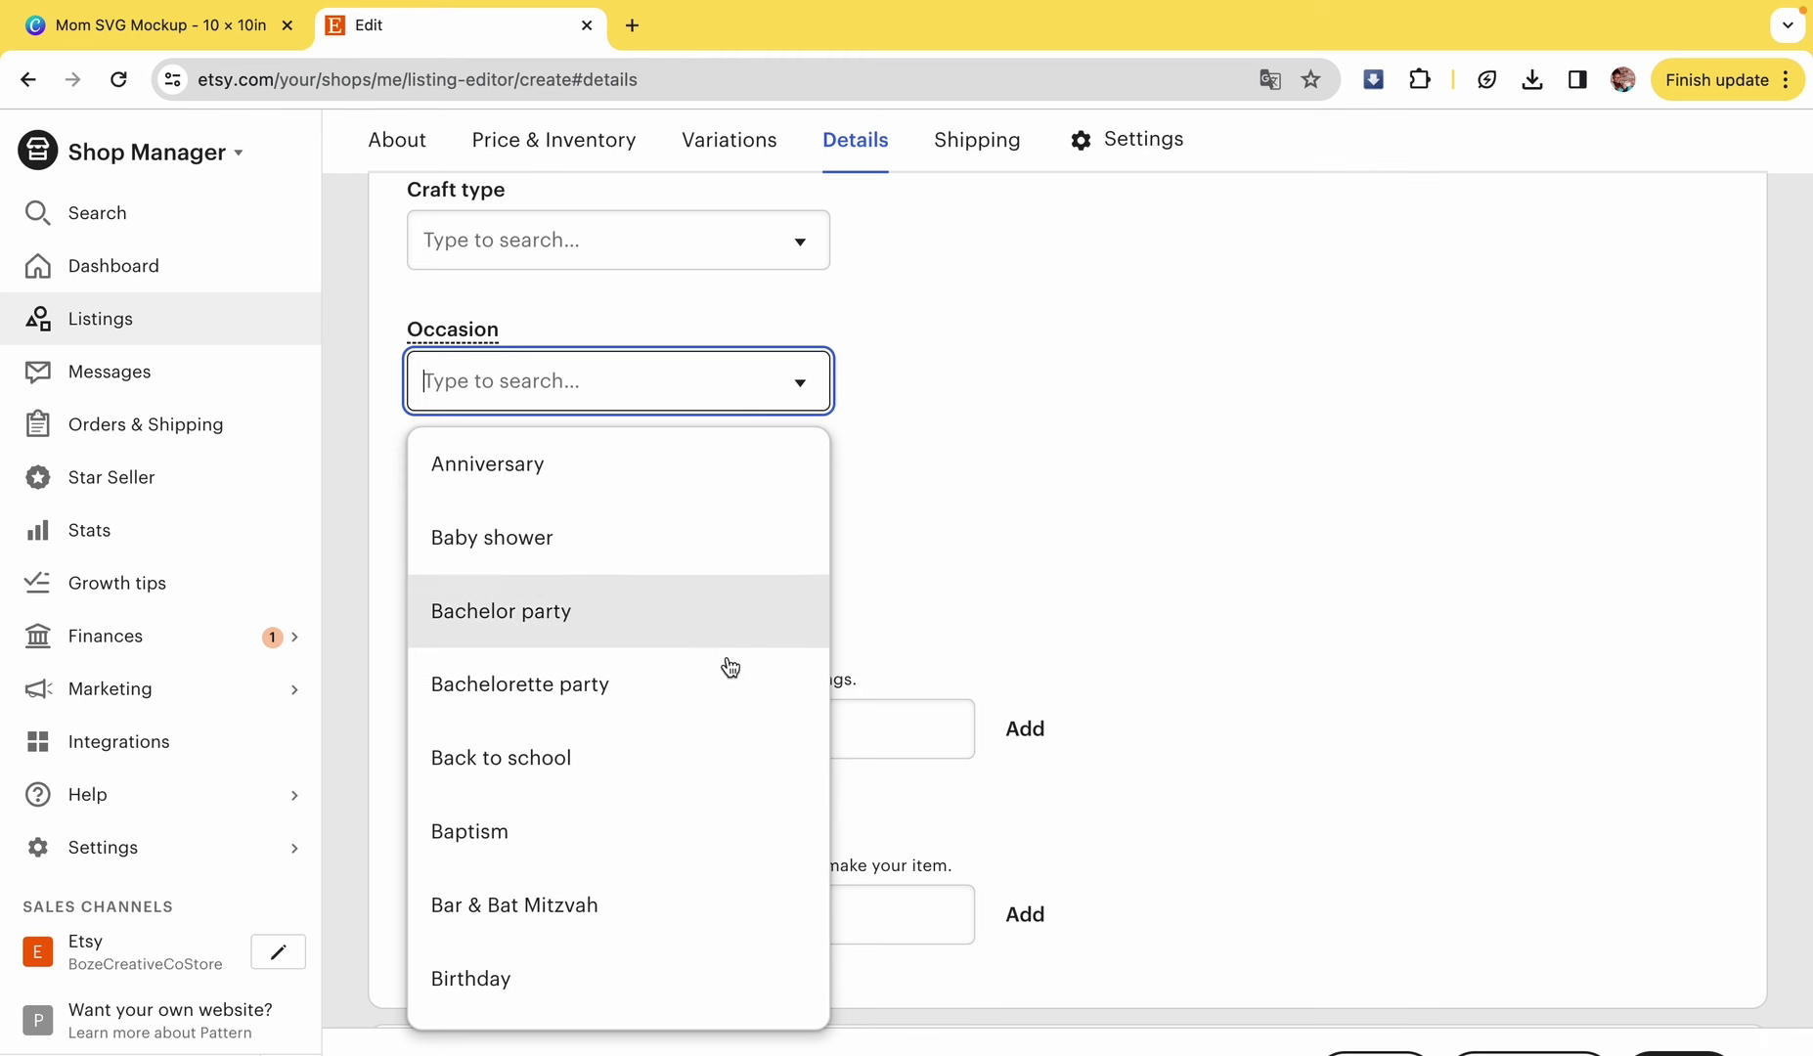
pyautogui.scroll(-5, 732, 743)
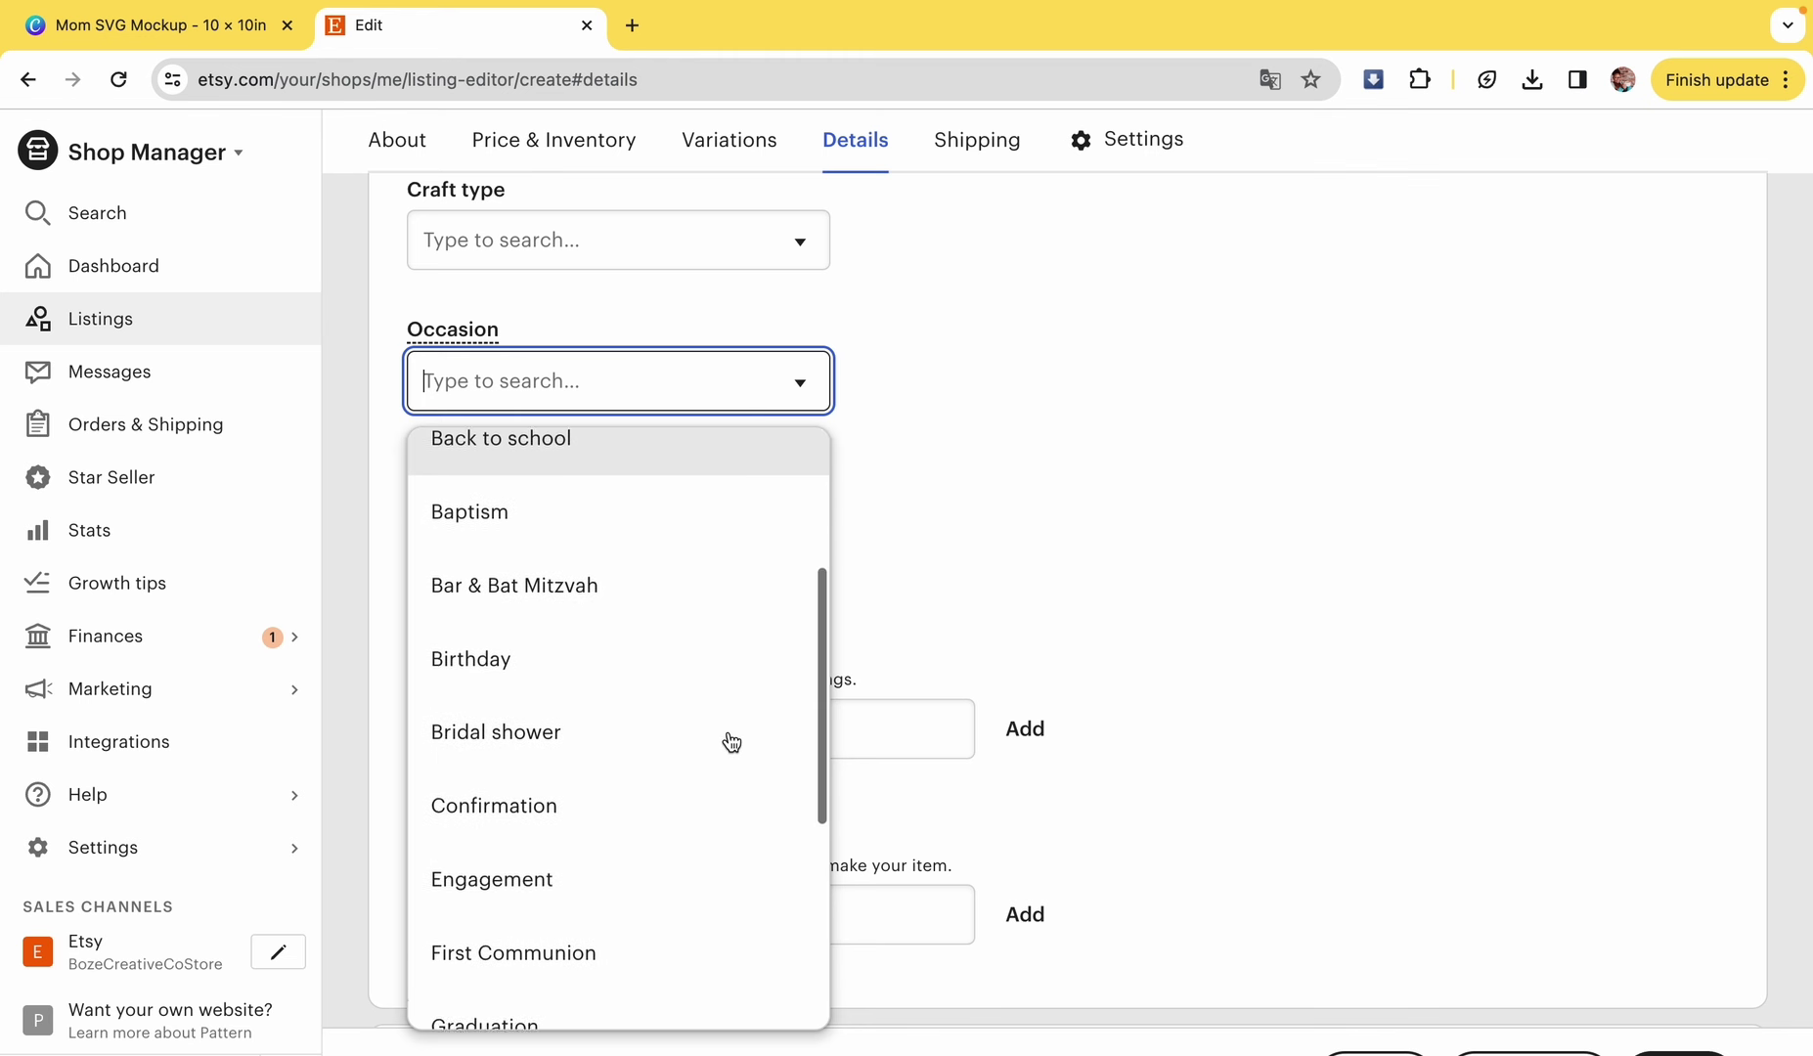
pyautogui.scroll(-6, 732, 743)
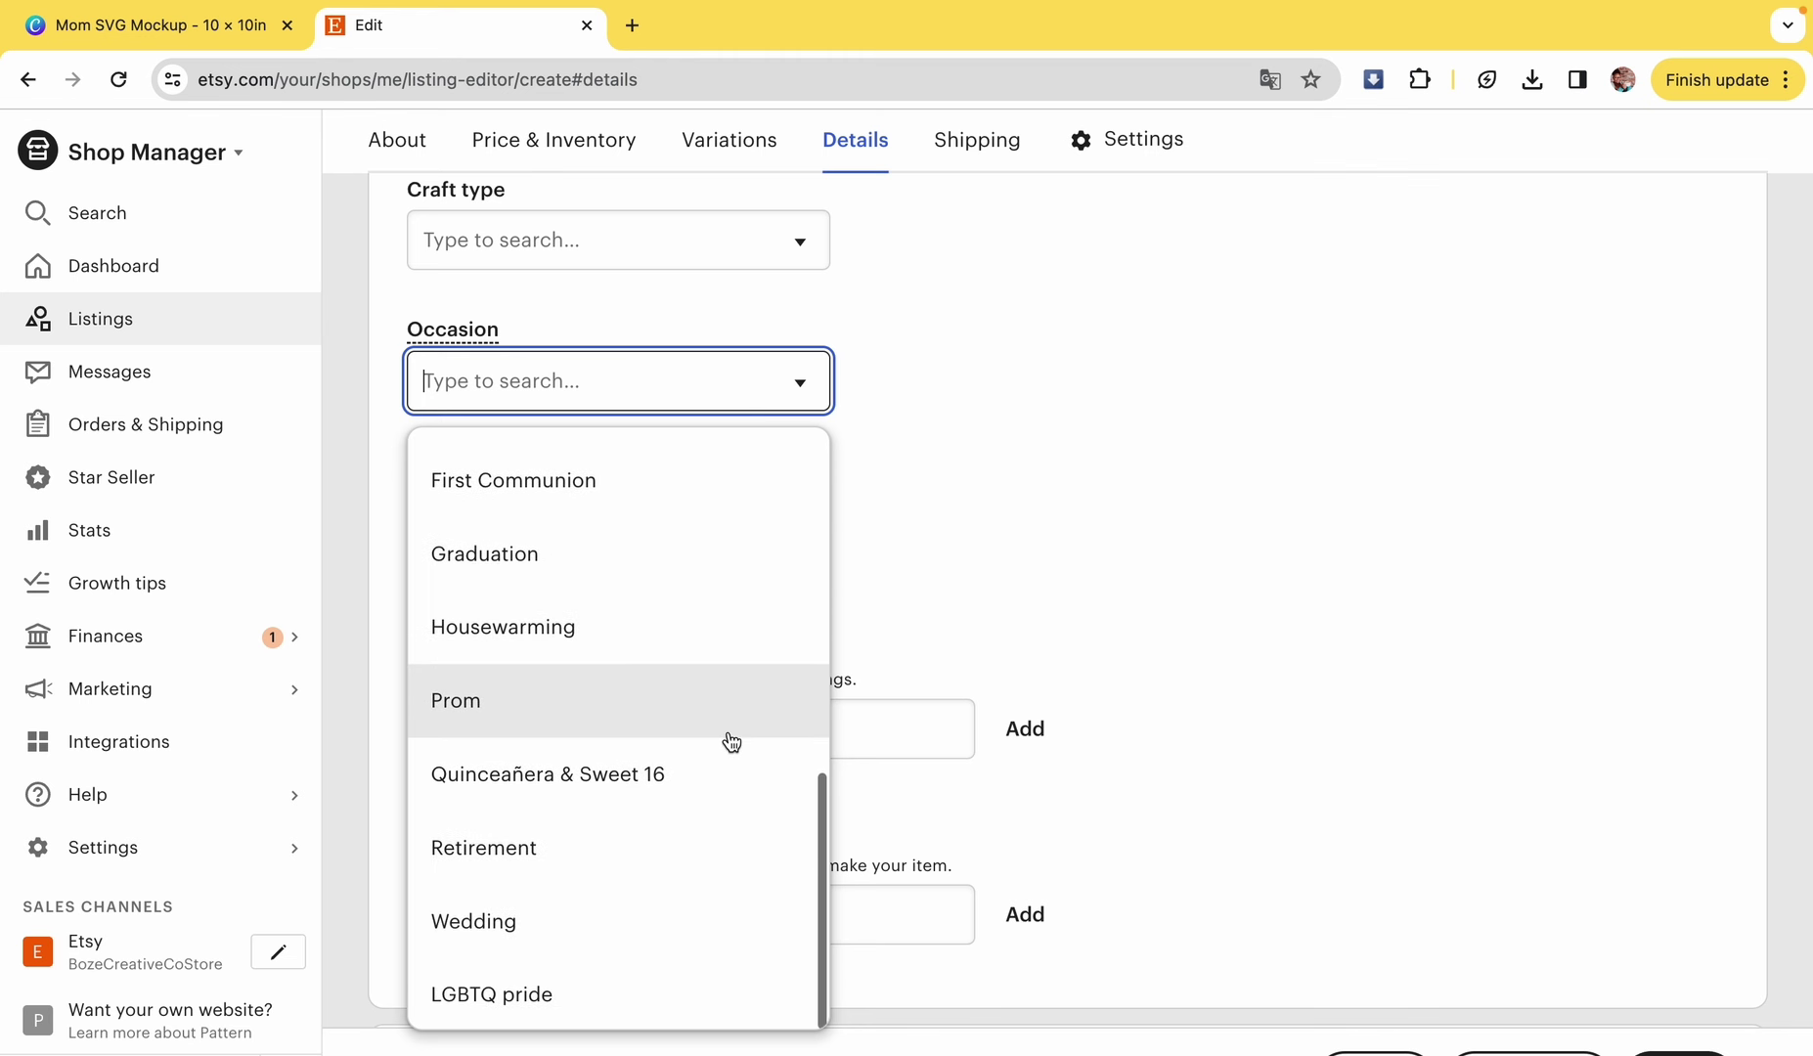
pyautogui.scroll(-1, 731, 743)
pyautogui.click(1002, 414)
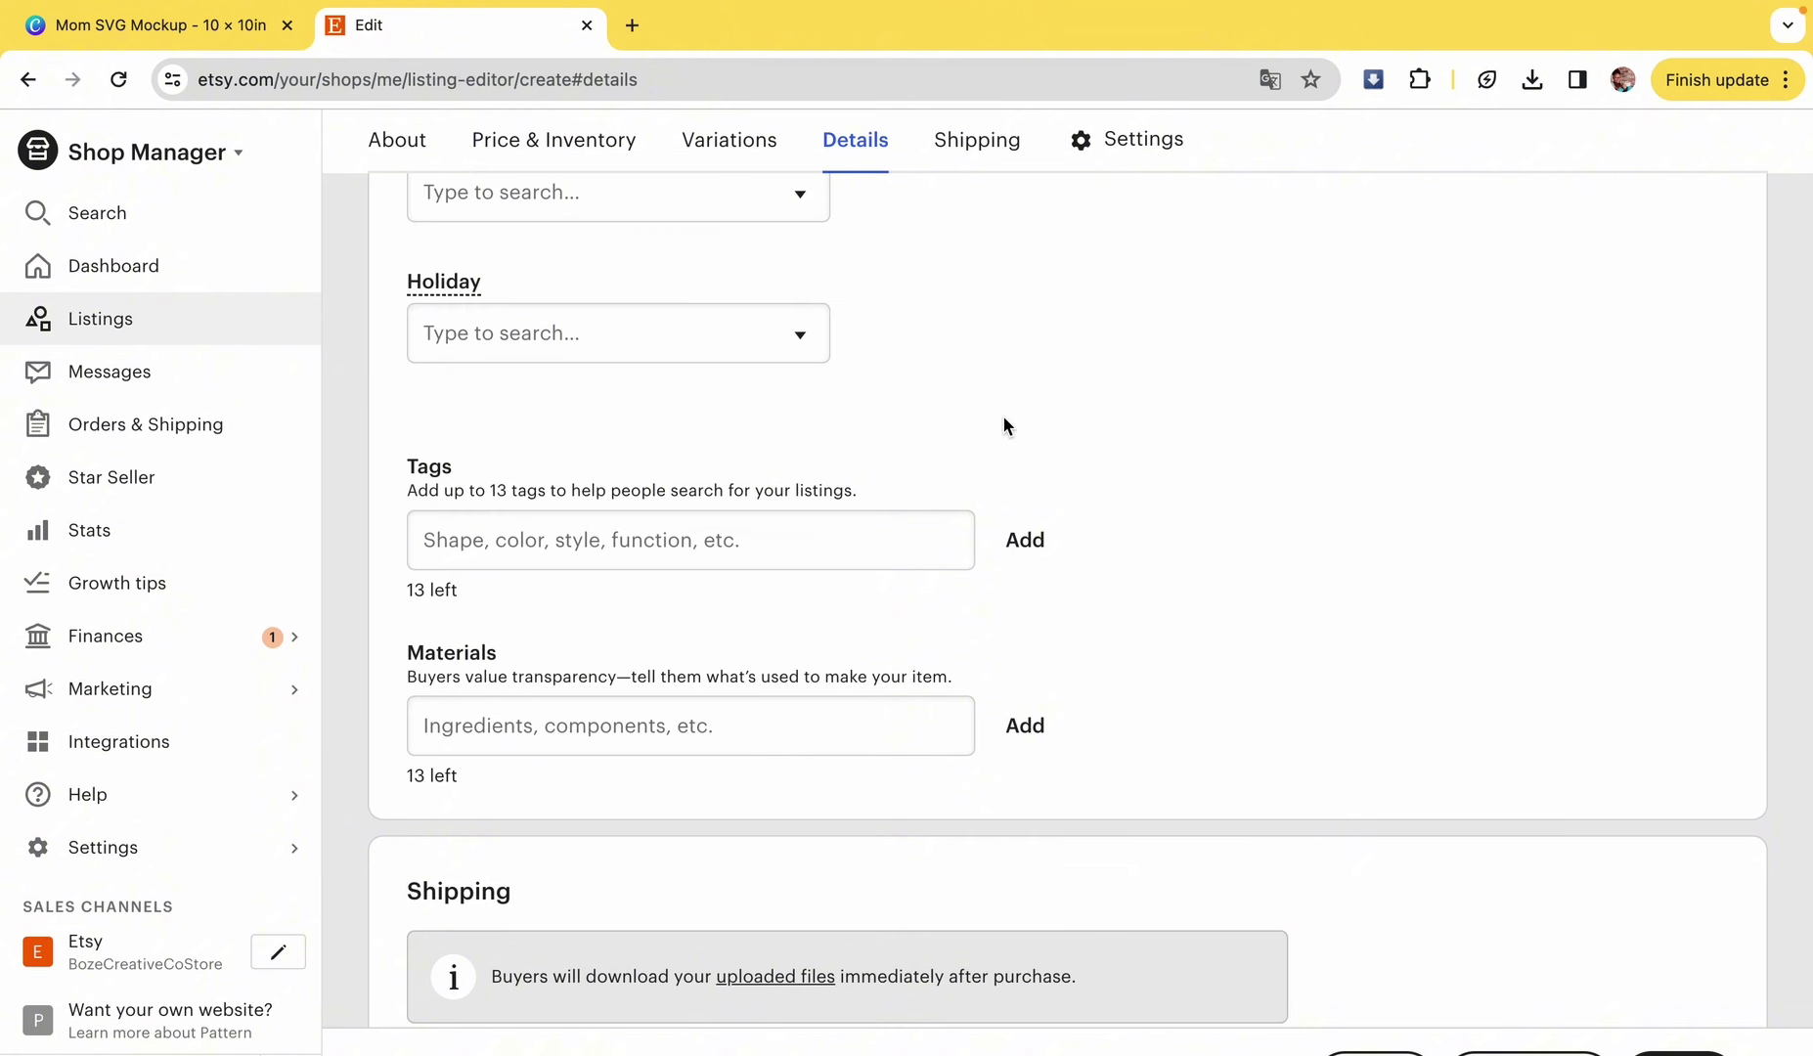
pyautogui.click(684, 341)
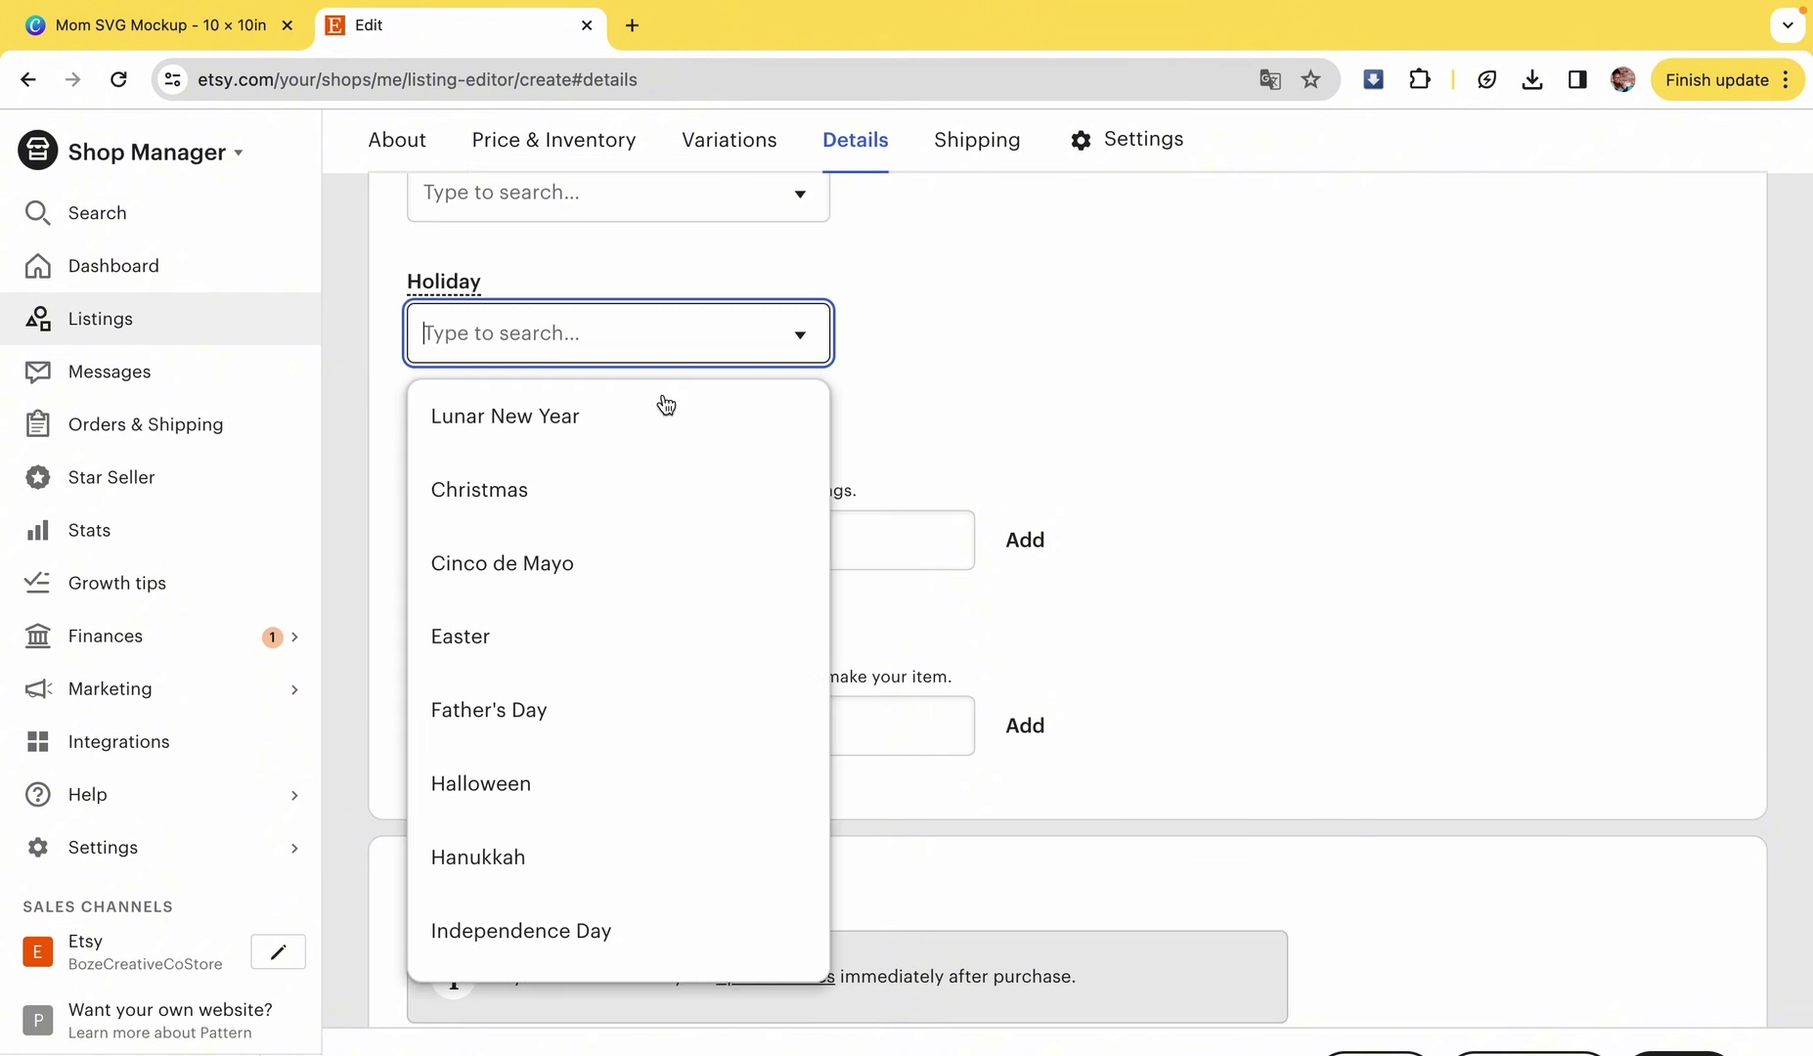
pyautogui.scroll(-2, 621, 811)
pyautogui.scroll(-2, 621, 811)
pyautogui.click(607, 797)
pyautogui.click(1118, 325)
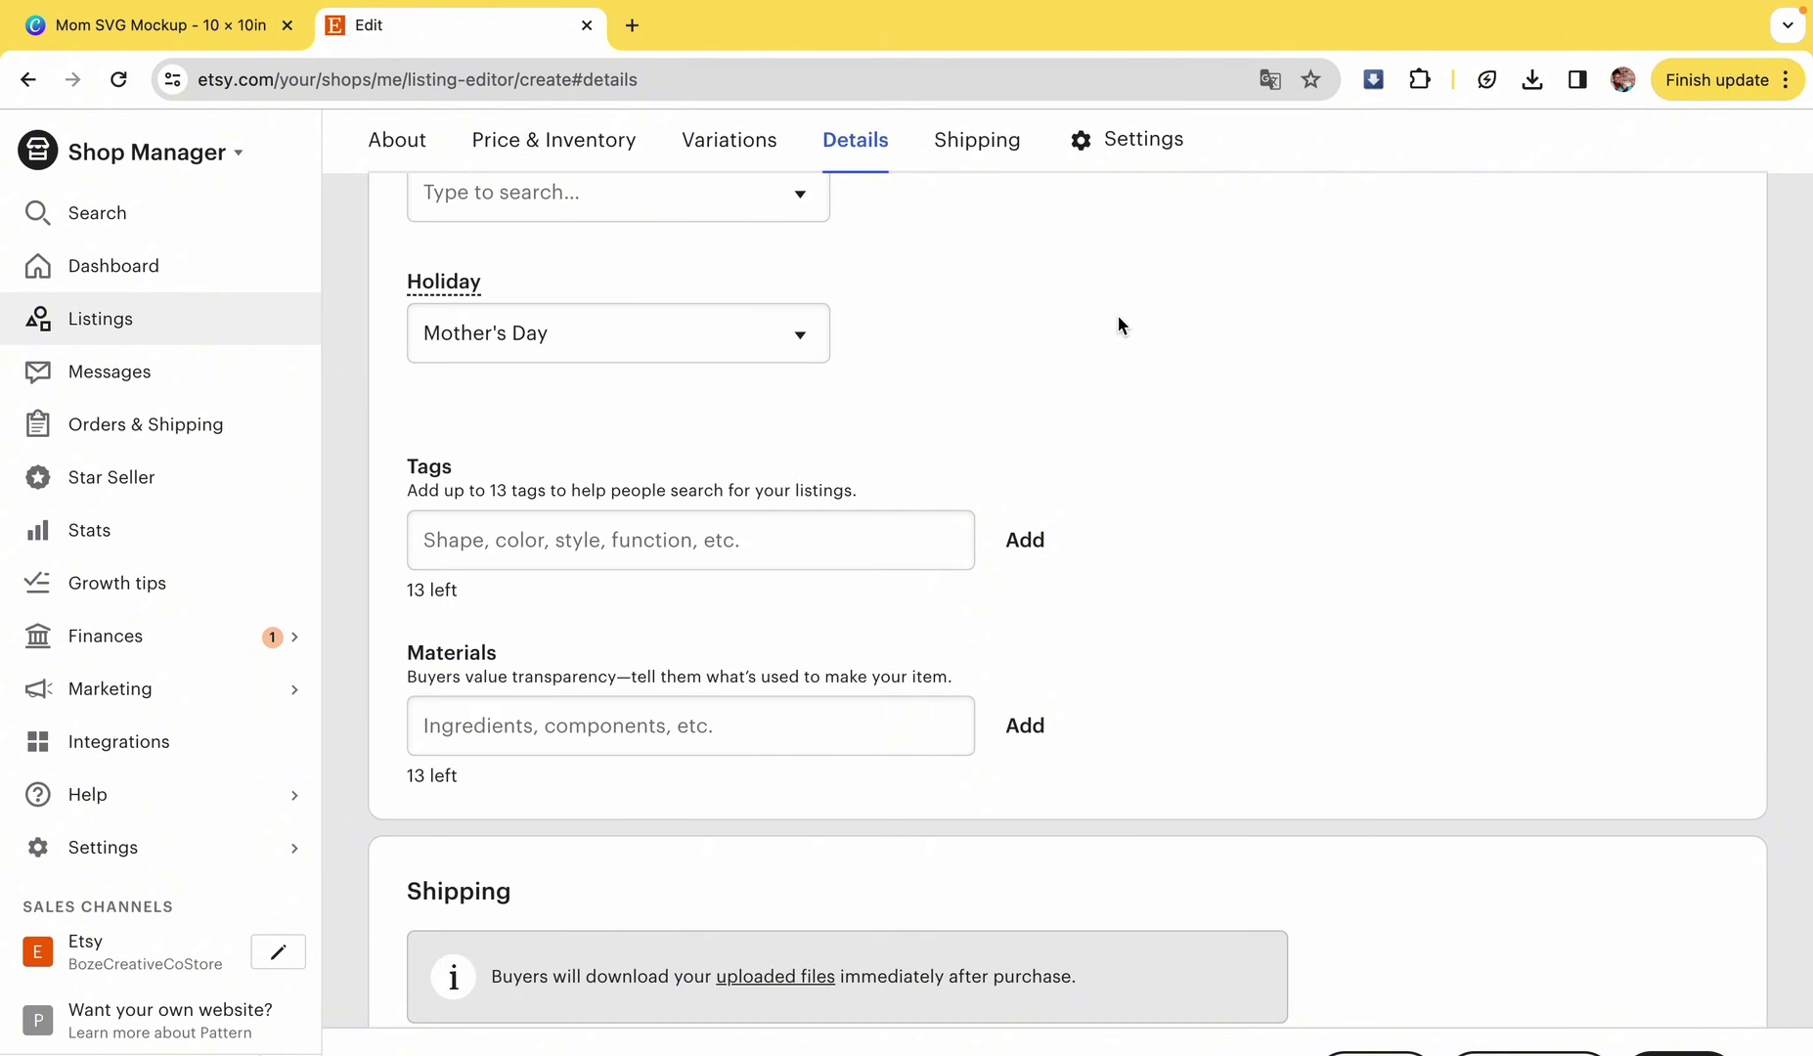
# - Add tags mother's day, mother's day shirt, mother's day svg, mother's day png and mother's day funny
pyautogui.click(860, 552)
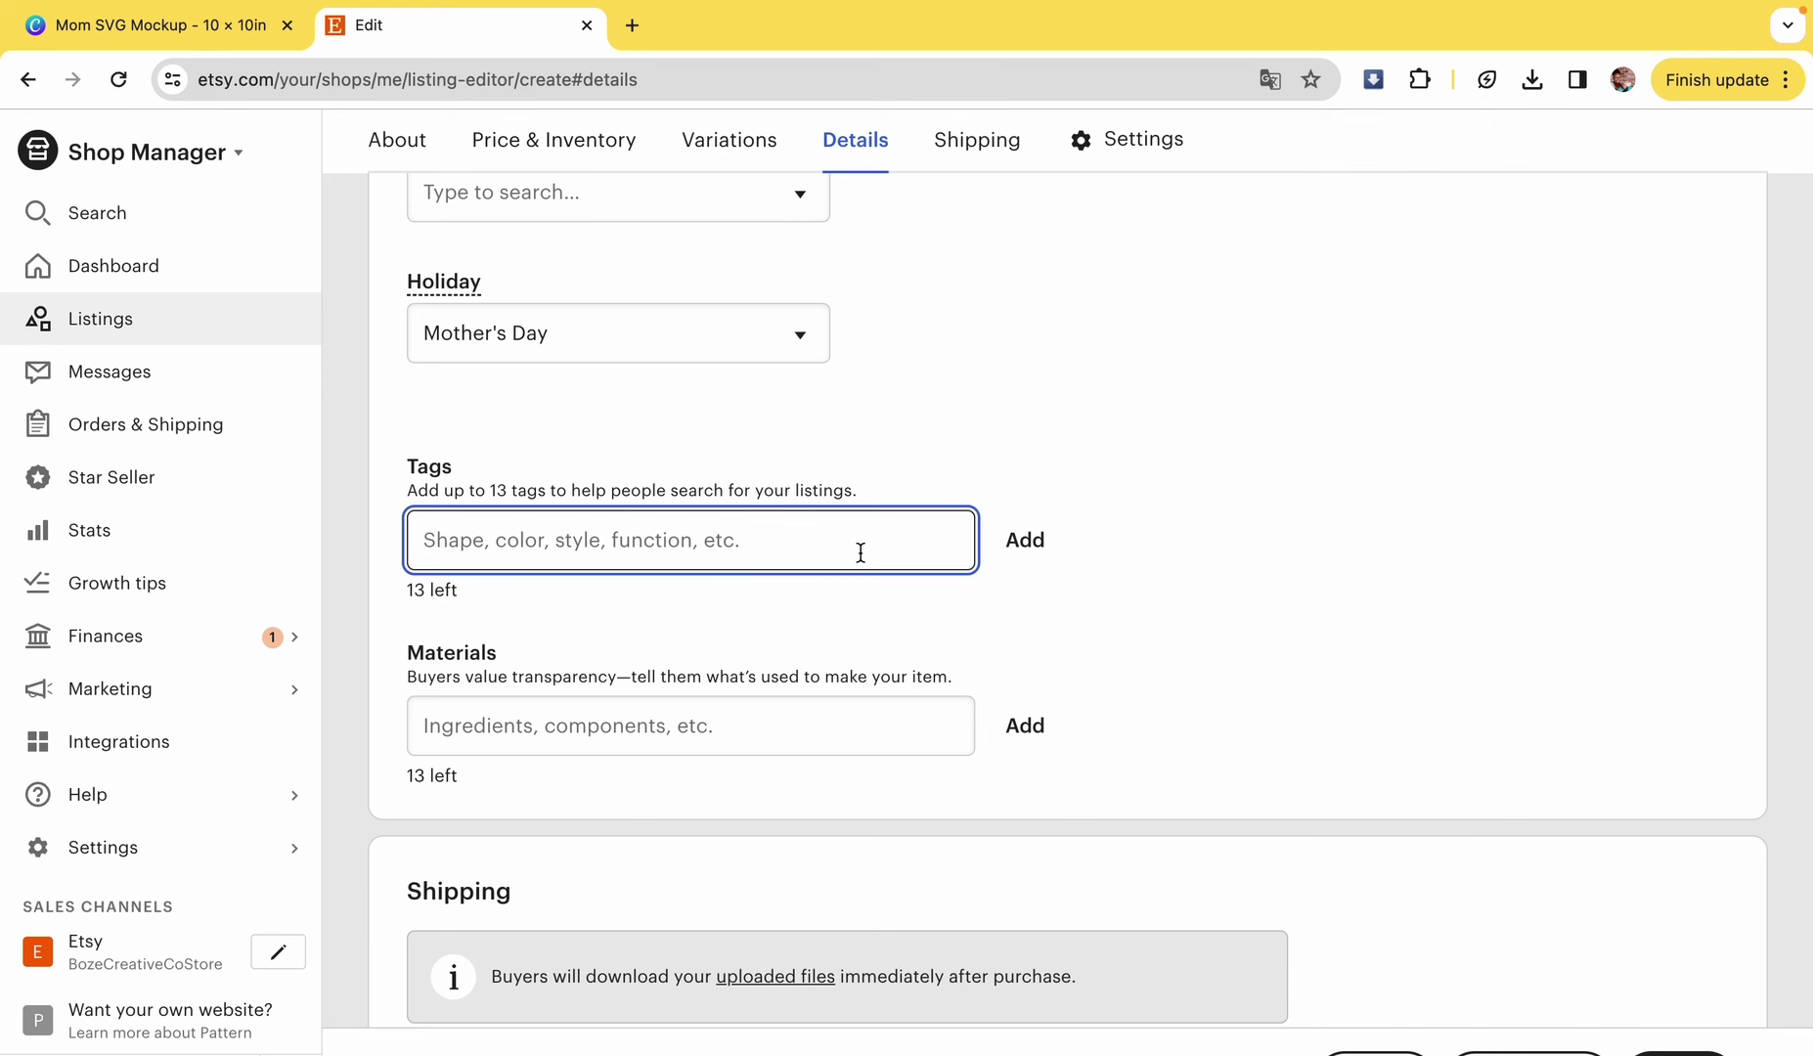
pyautogui.write('mothe')
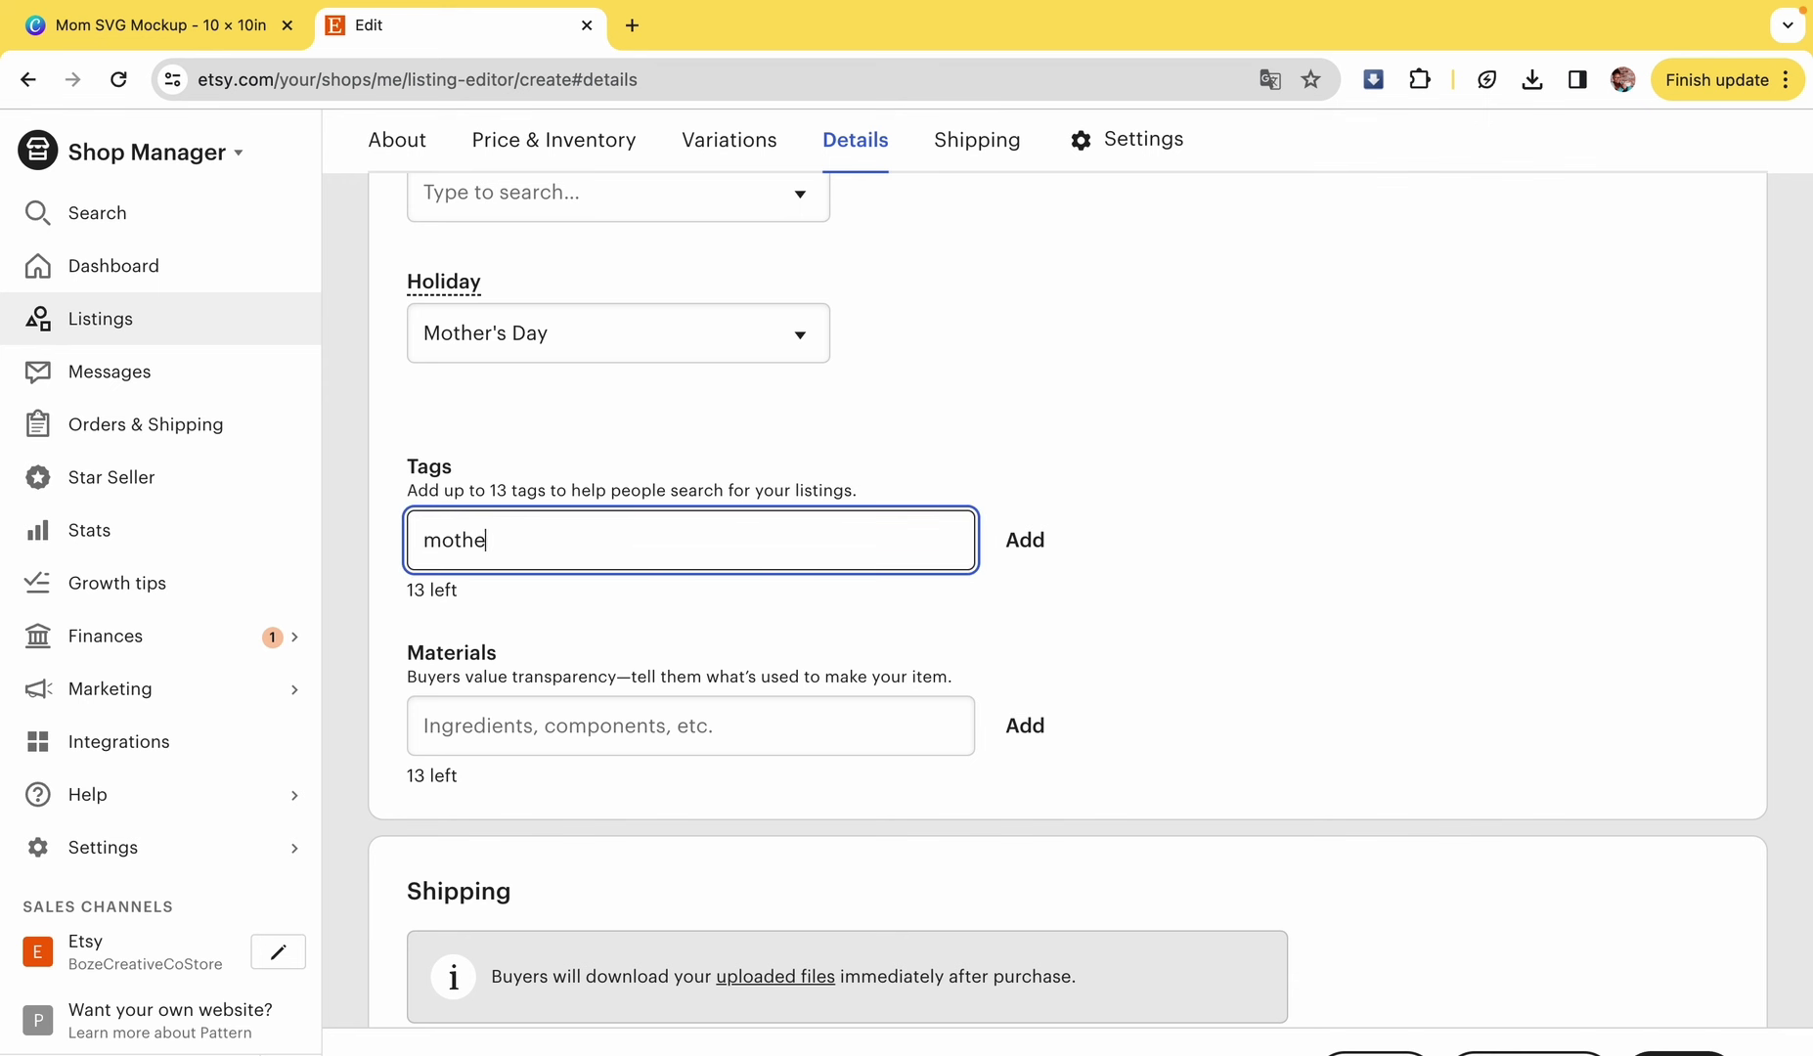
pyautogui.write("r's day")
pyautogui.press('Return')
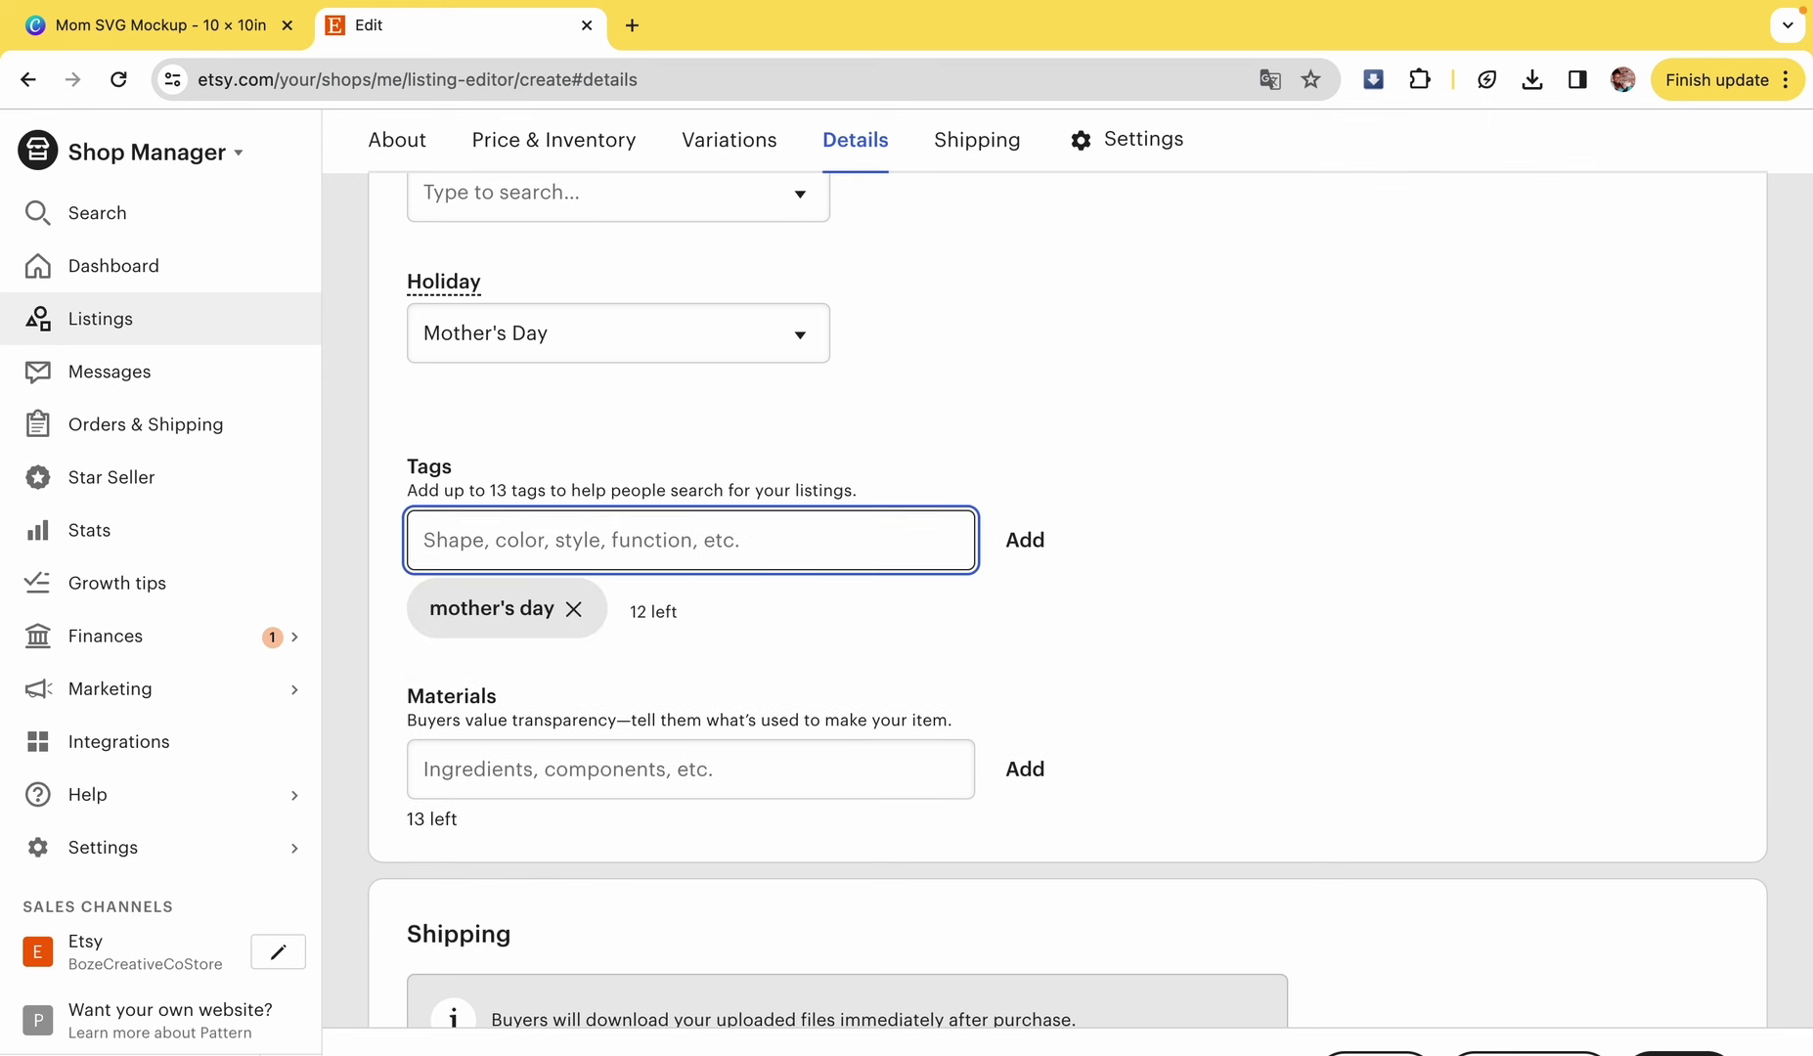
pyautogui.write("mother's")
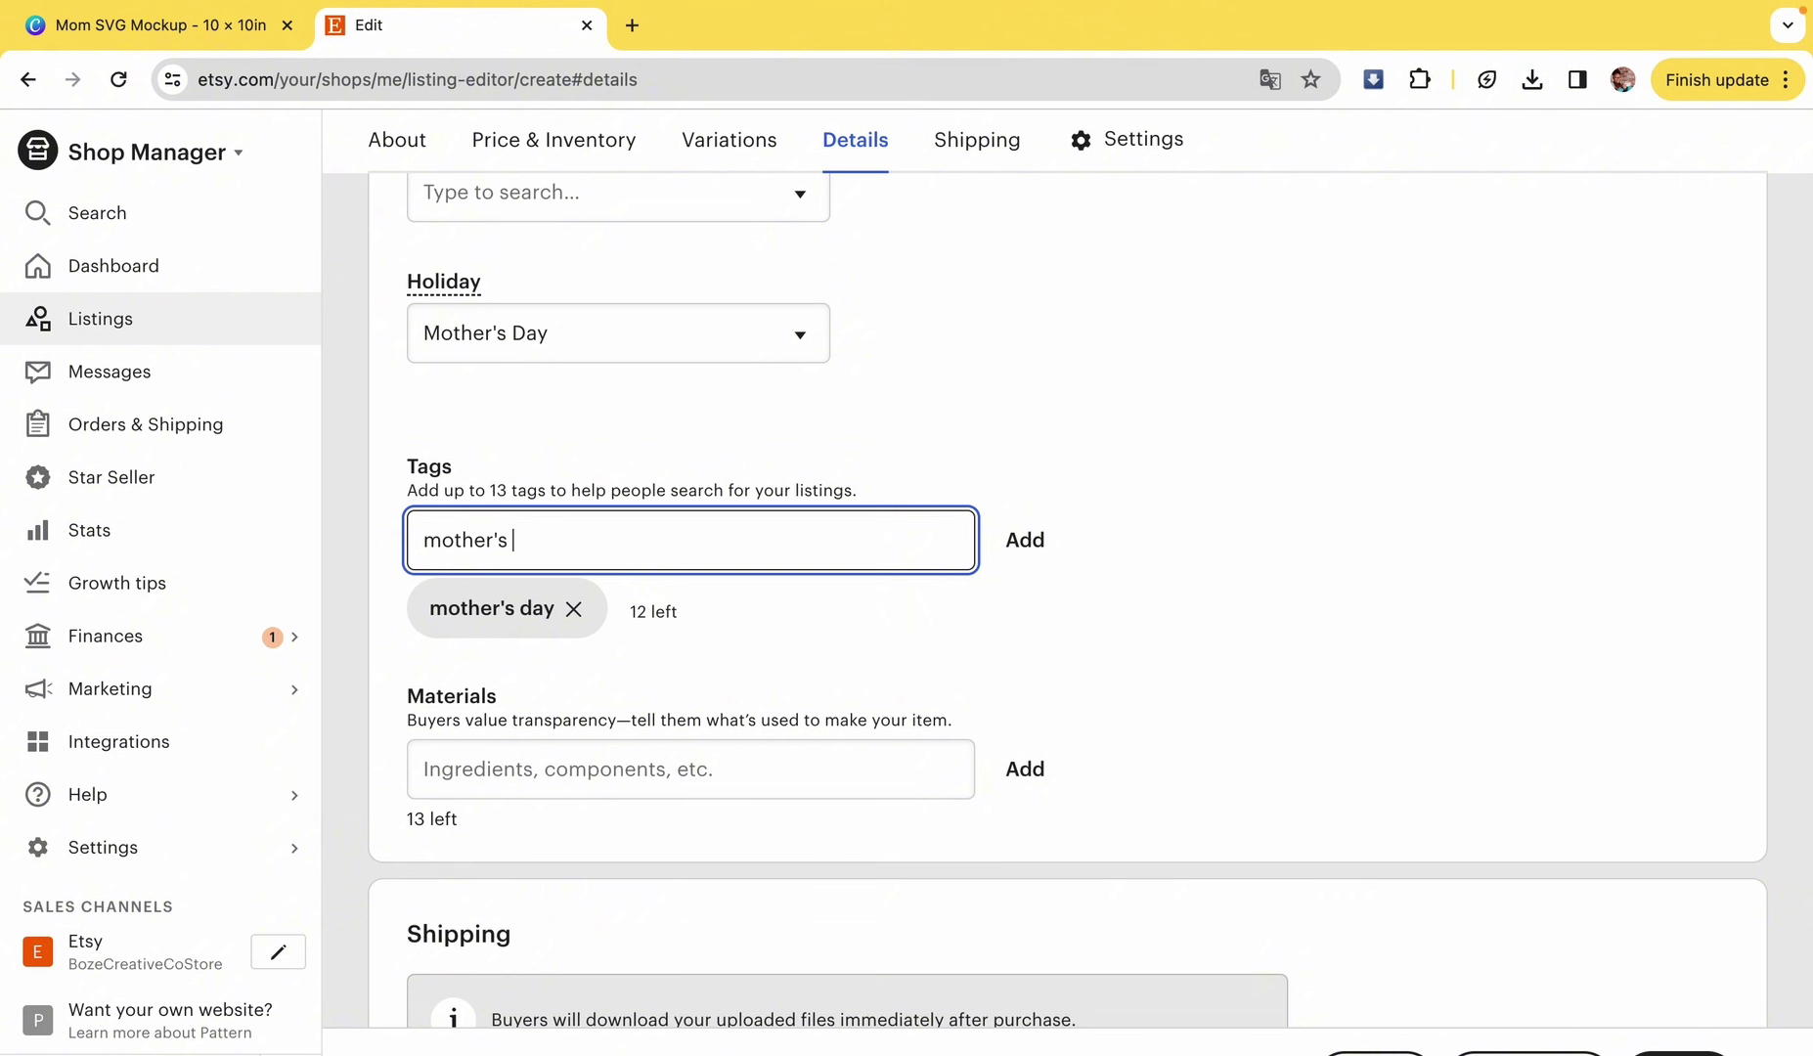
pyautogui.write(' day shirt')
pyautogui.press('Return')
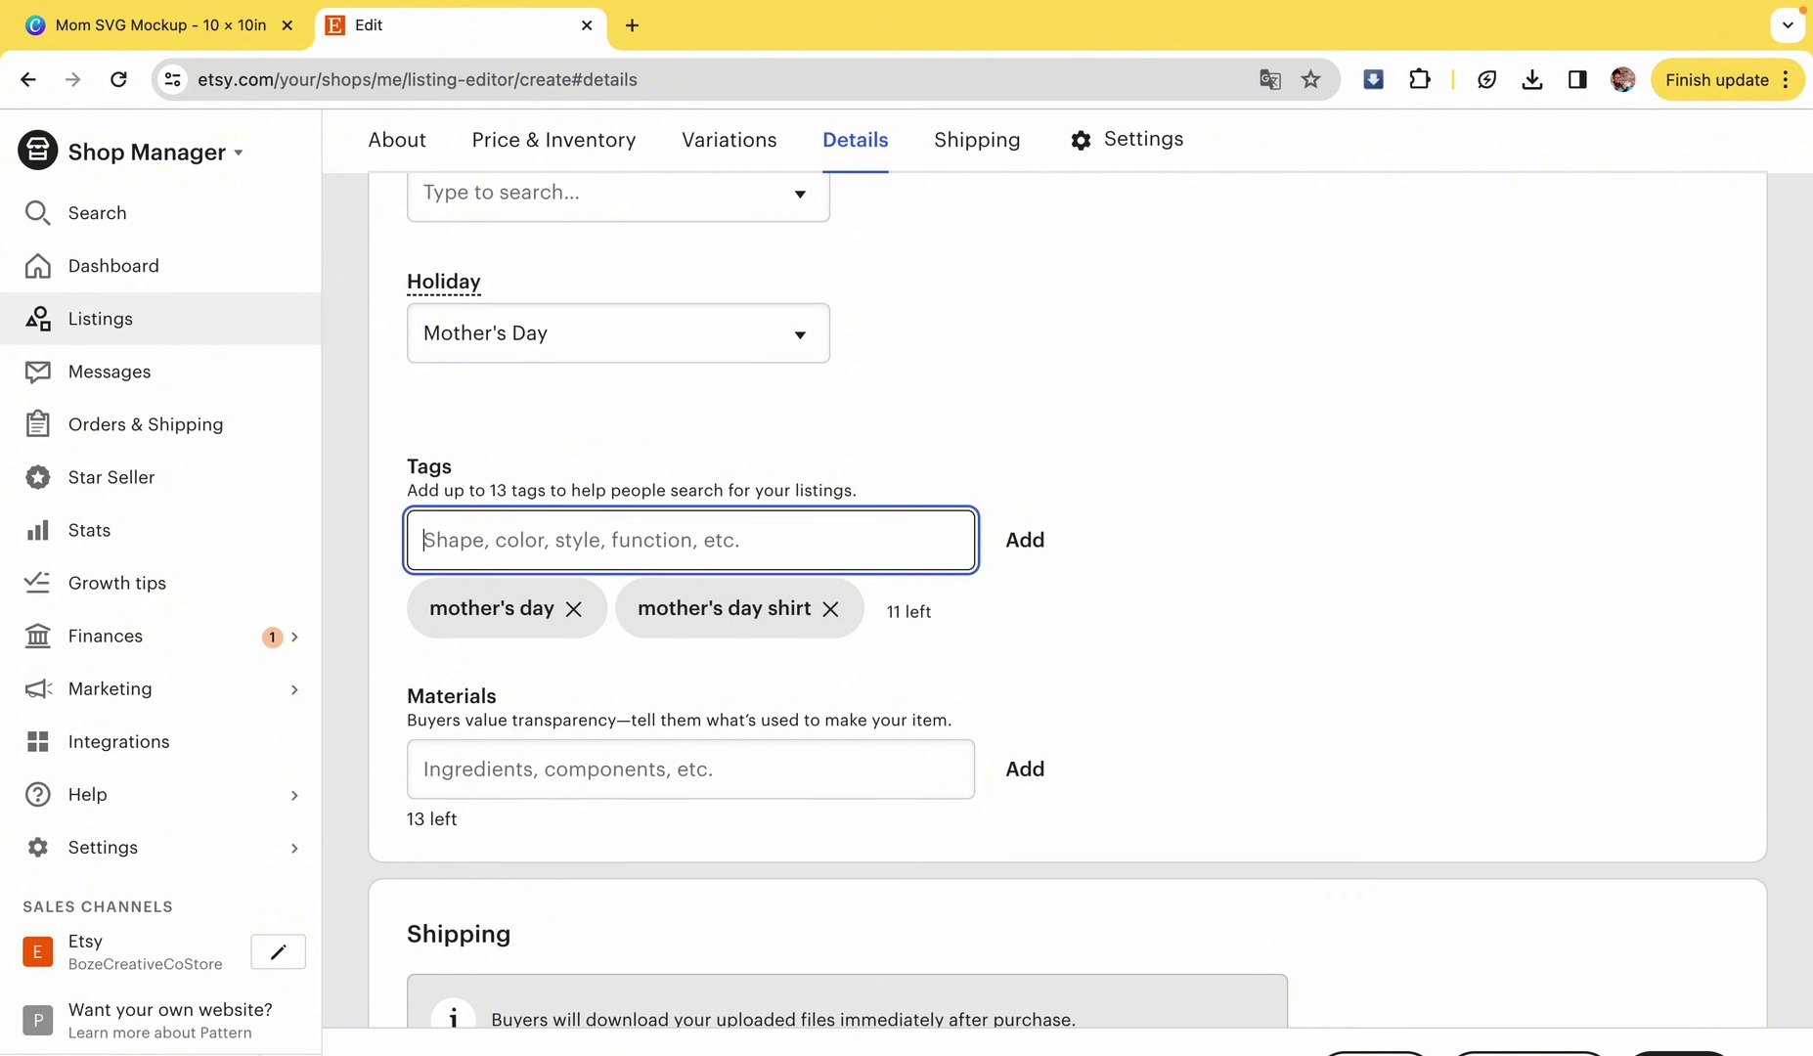
pyautogui.write("mother's ")
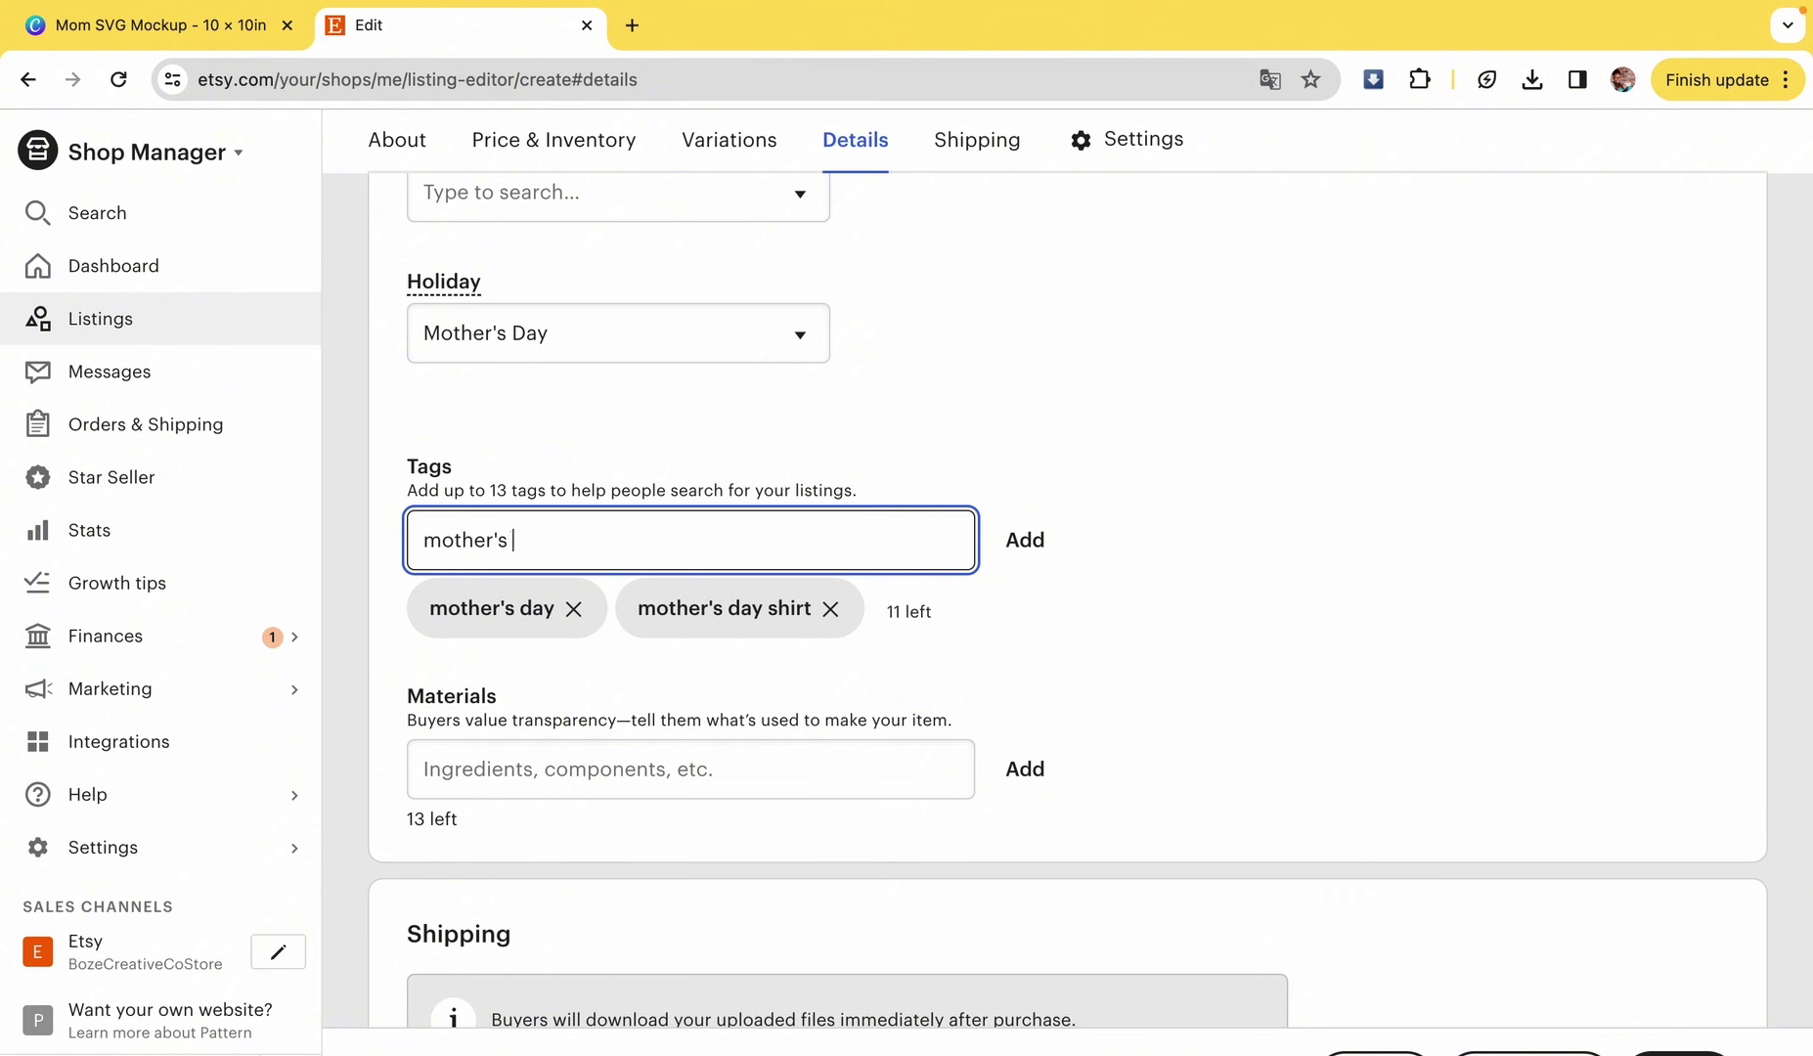
pyautogui.write('day')
pyautogui.press('Return')
pyautogui.write('svg')
pyautogui.press('Return')
pyautogui.write('mothe')
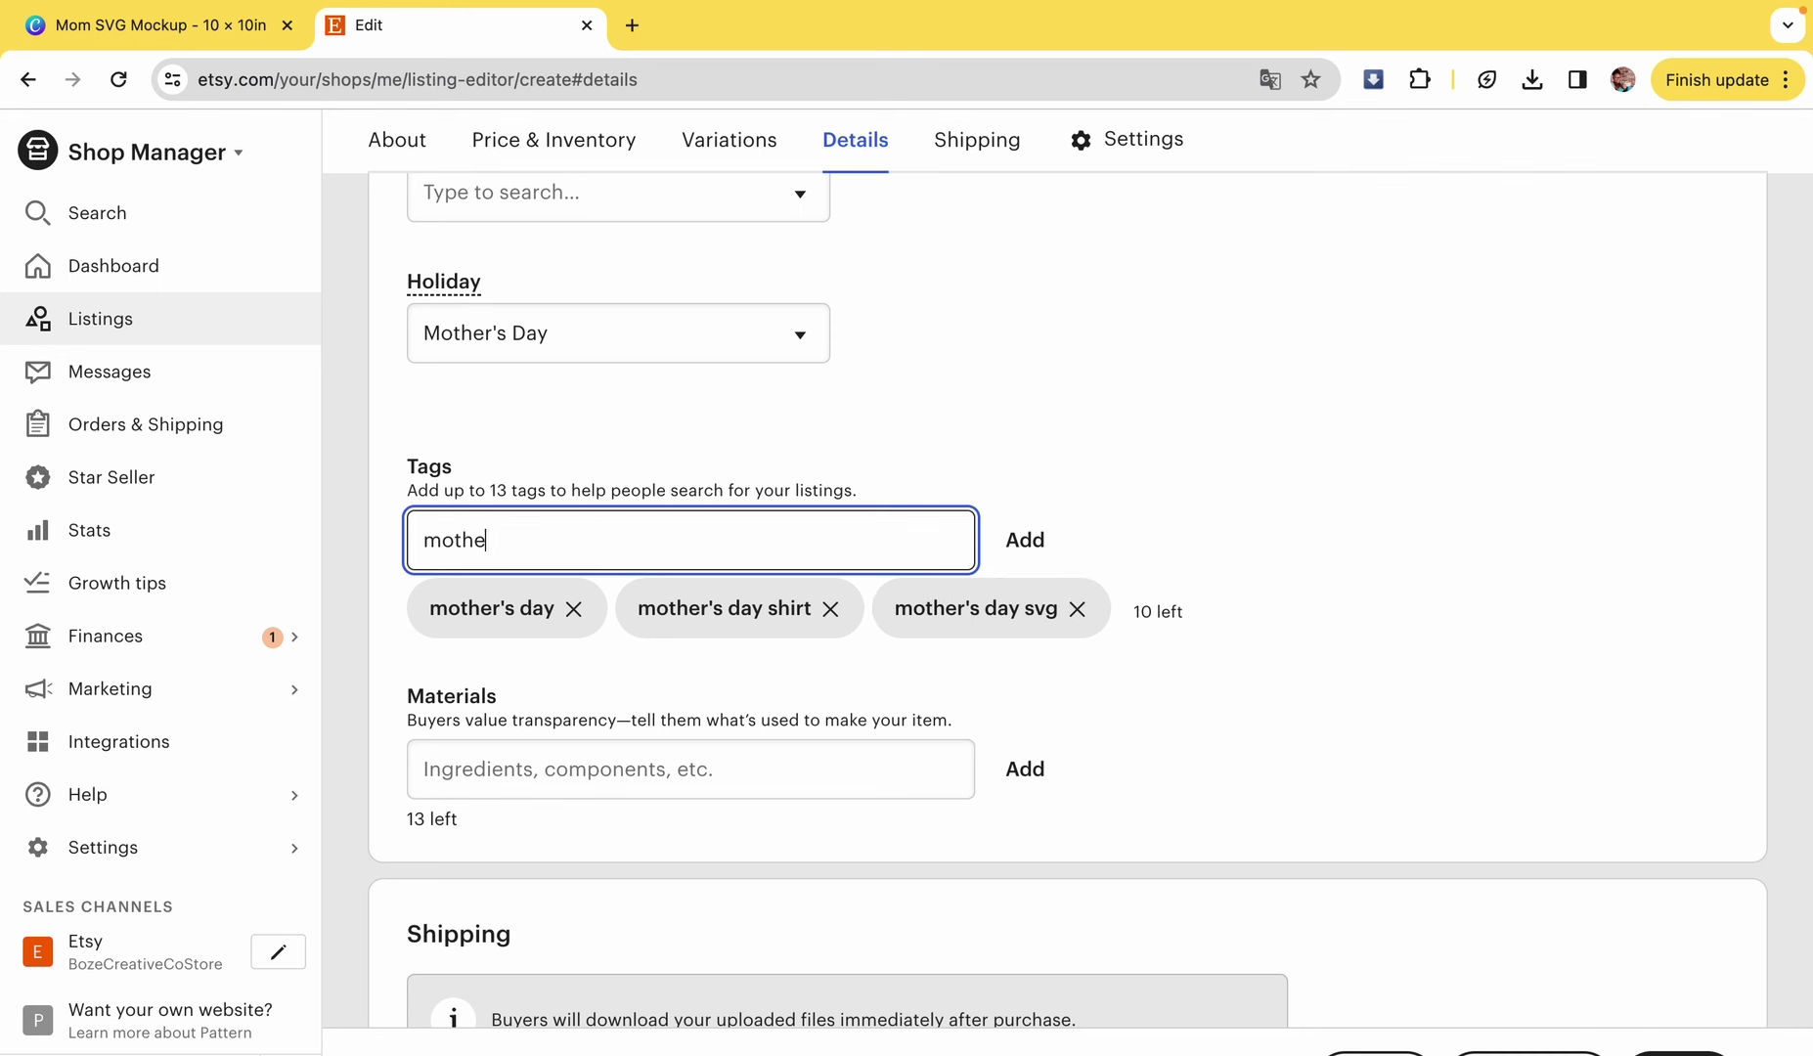
pyautogui.write("r's day")
pyautogui.press('Return')
pyautogui.write('png')
pyautogui.press('Return')
pyautogui.write('mother')
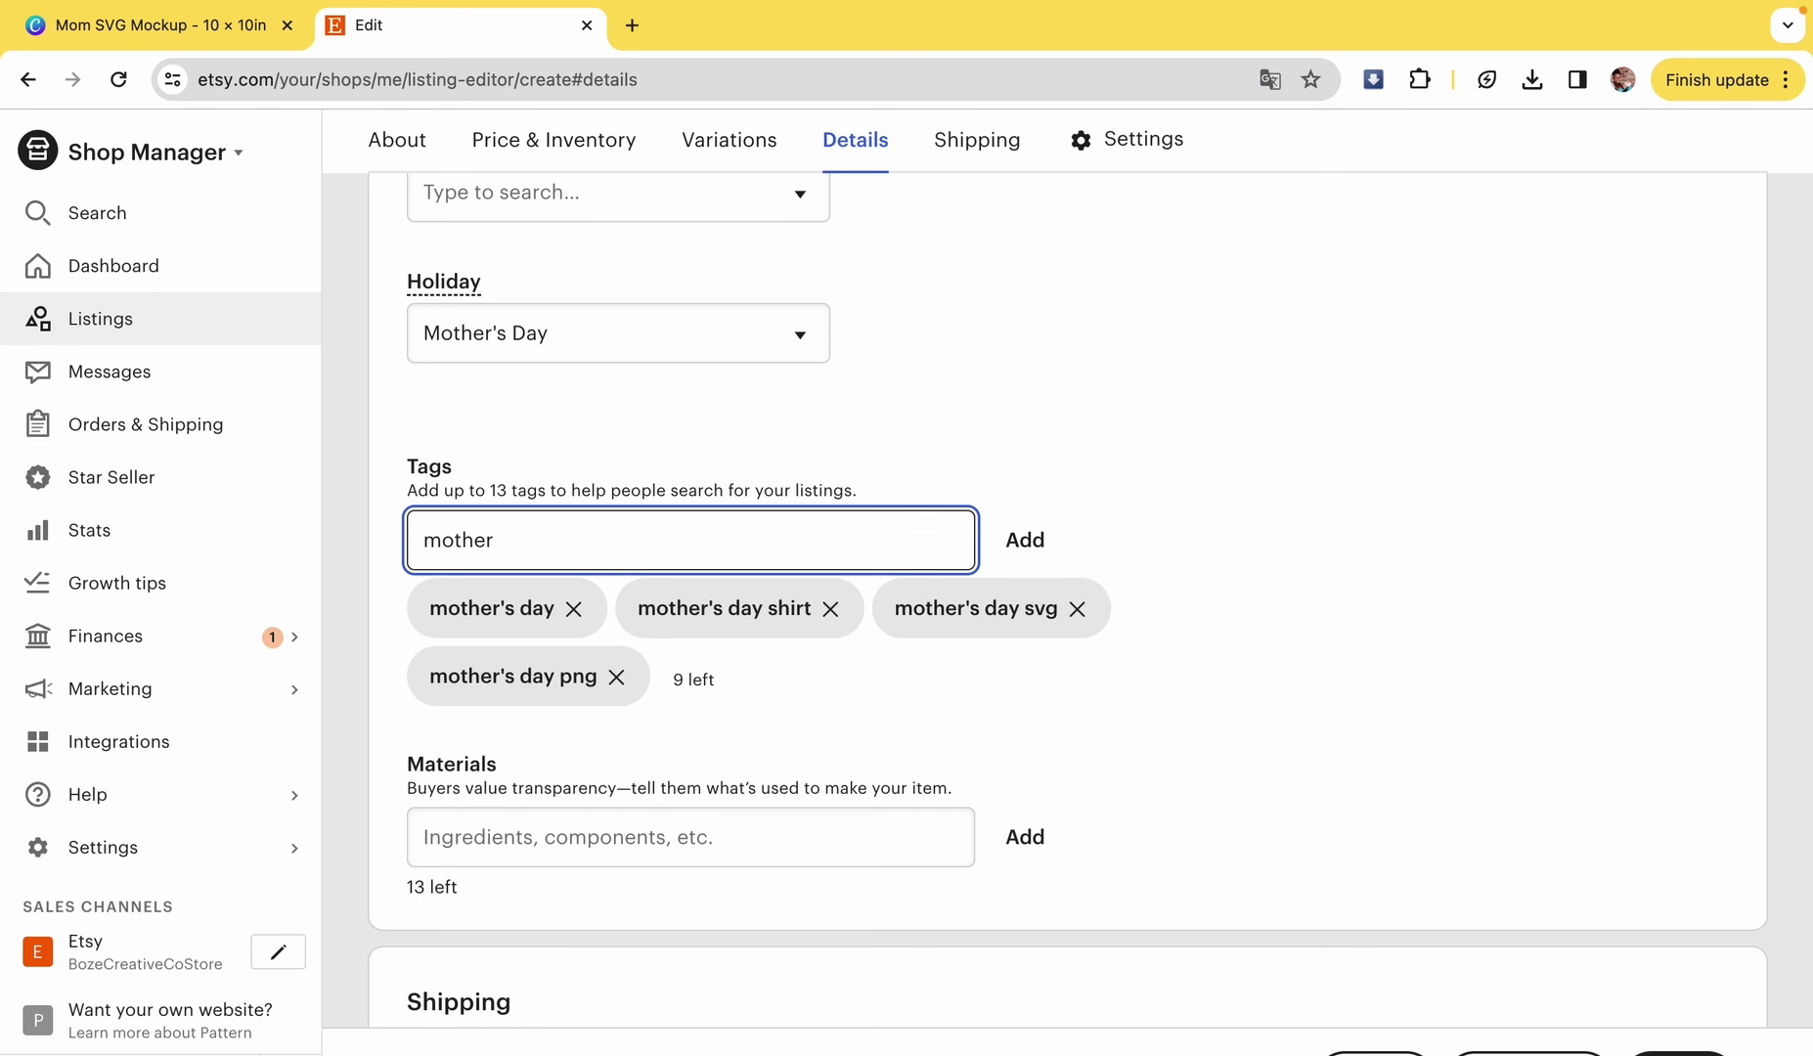
pyautogui.write("'s day")
pyautogui.press('Return')
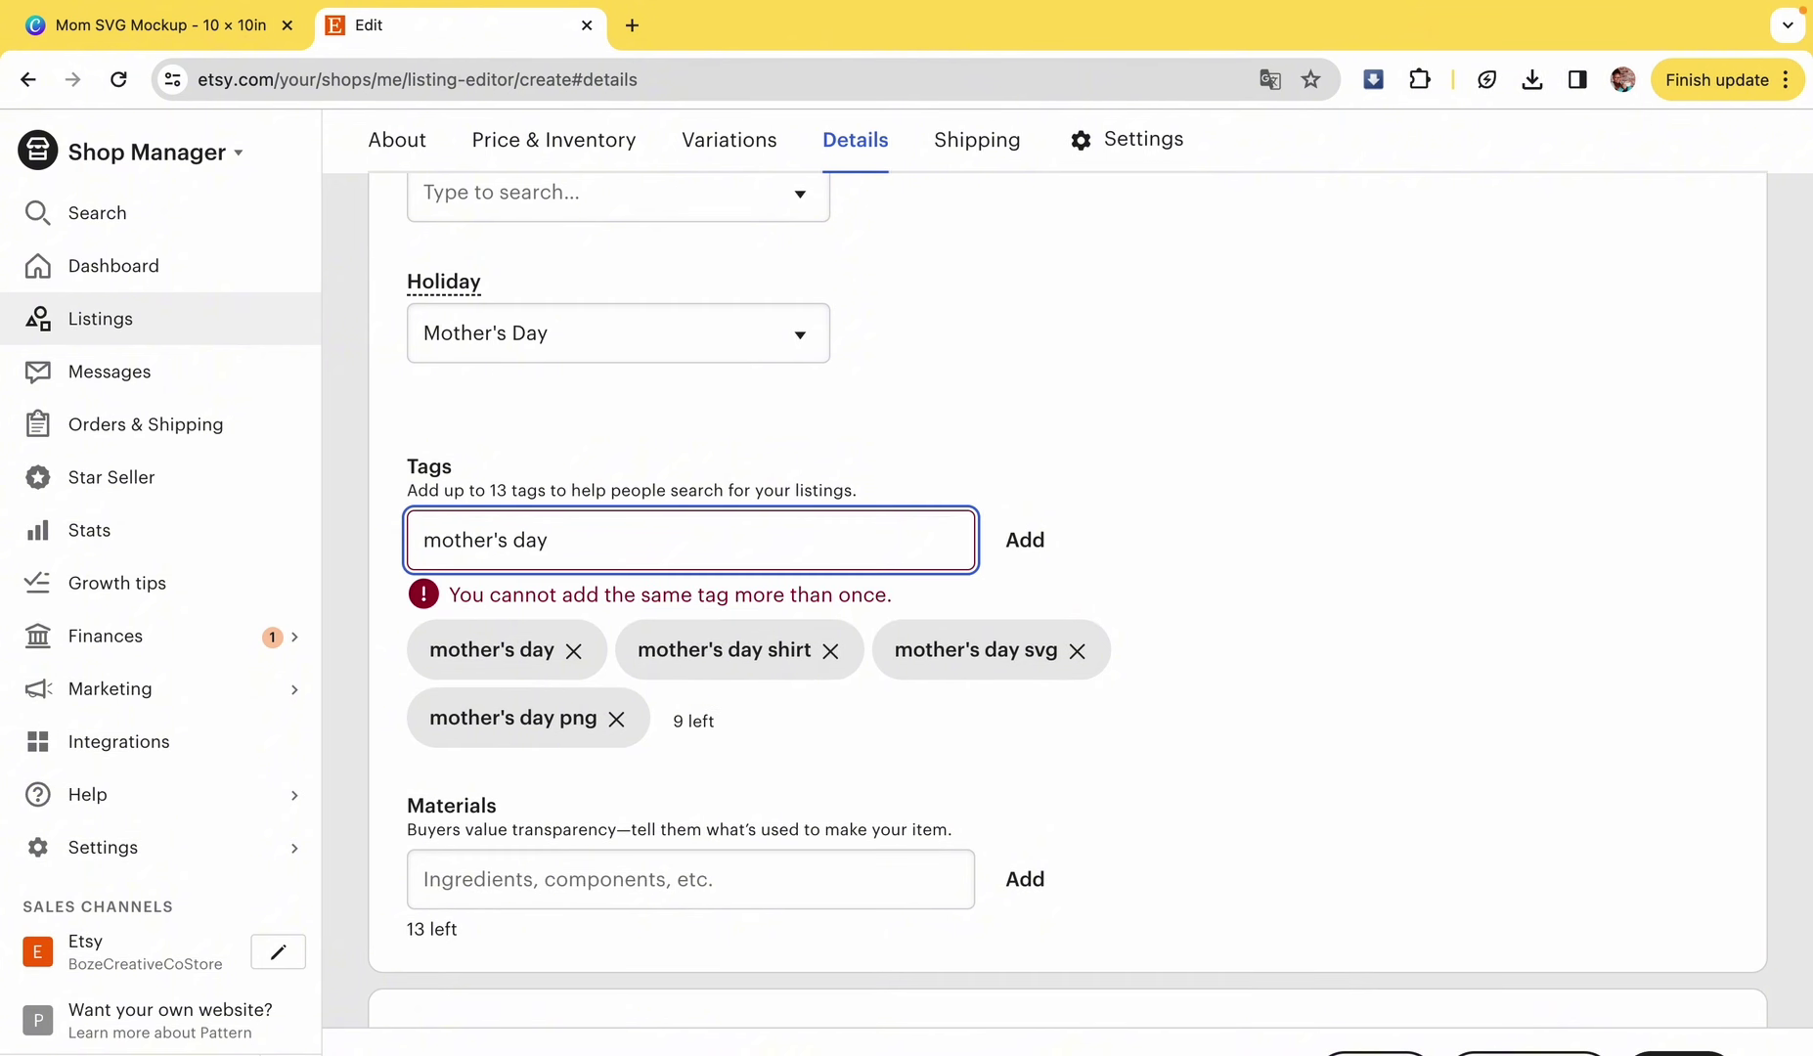
pyautogui.write('funny')
pyautogui.press('Return')
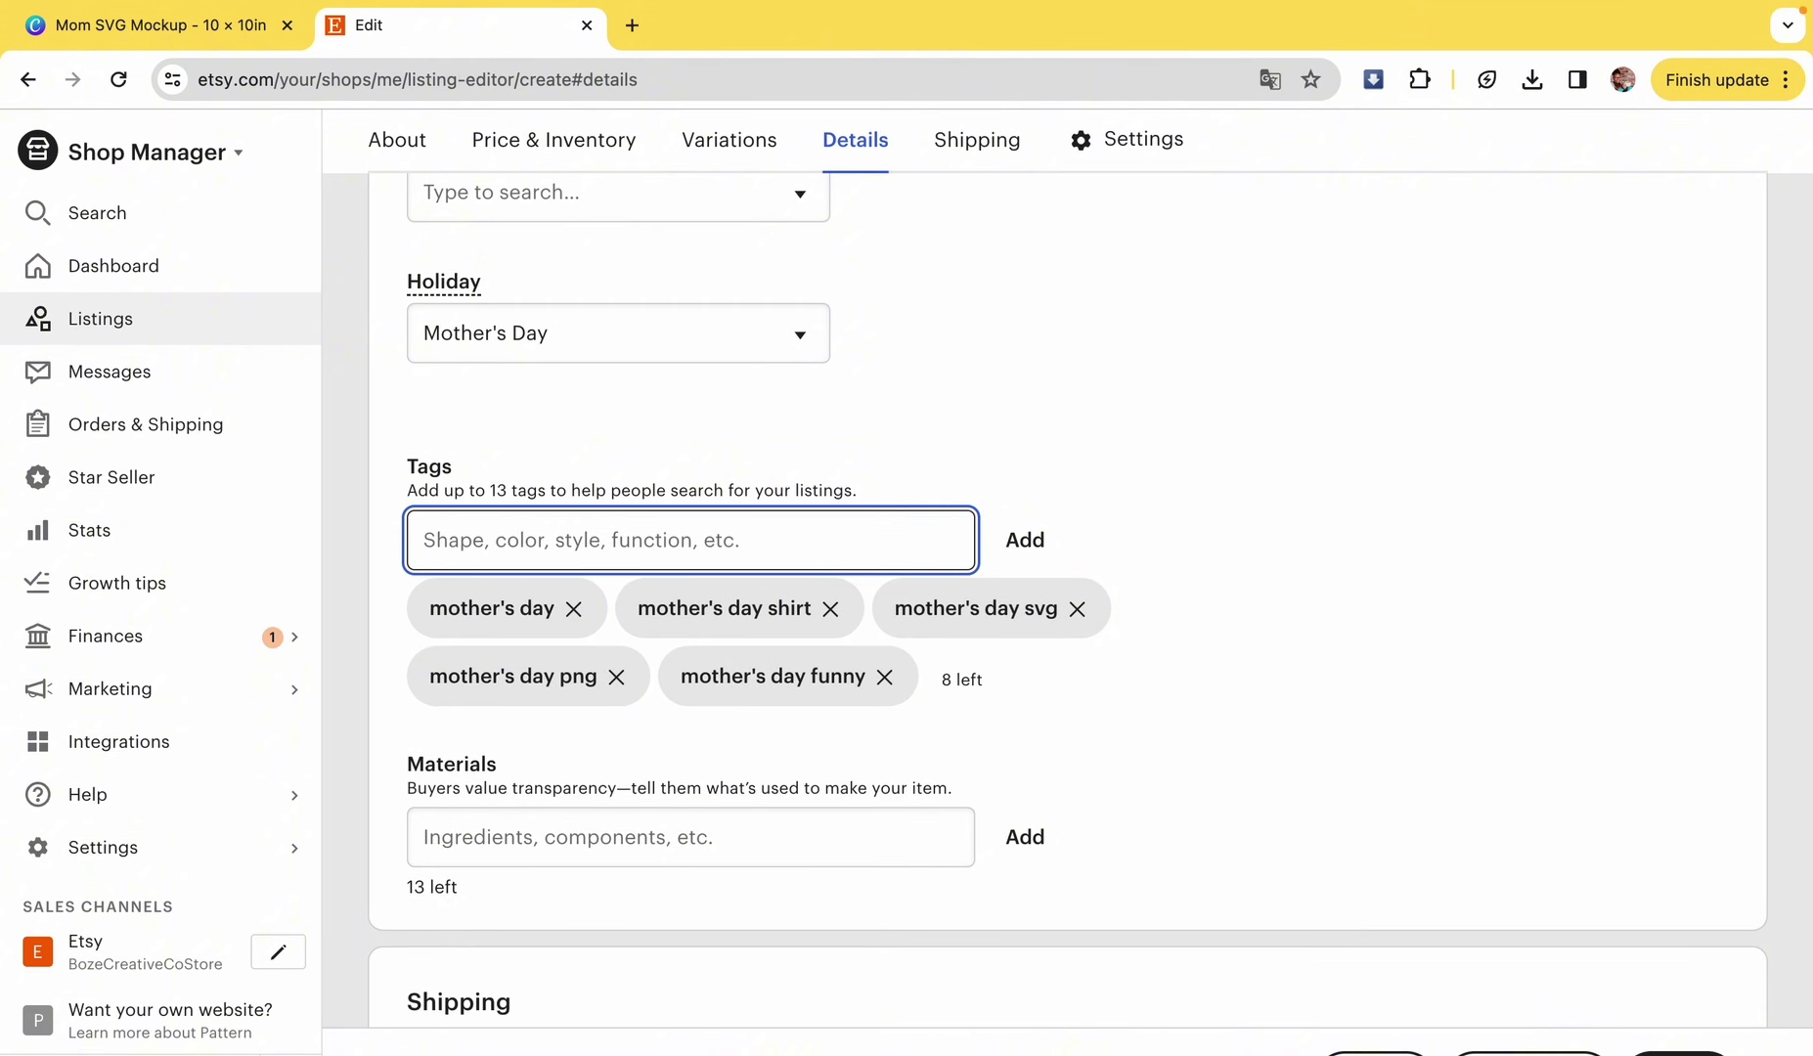
# - Add tags funny shirt, digital download, cricut files and mother's day cricut
pyautogui.write('funny')
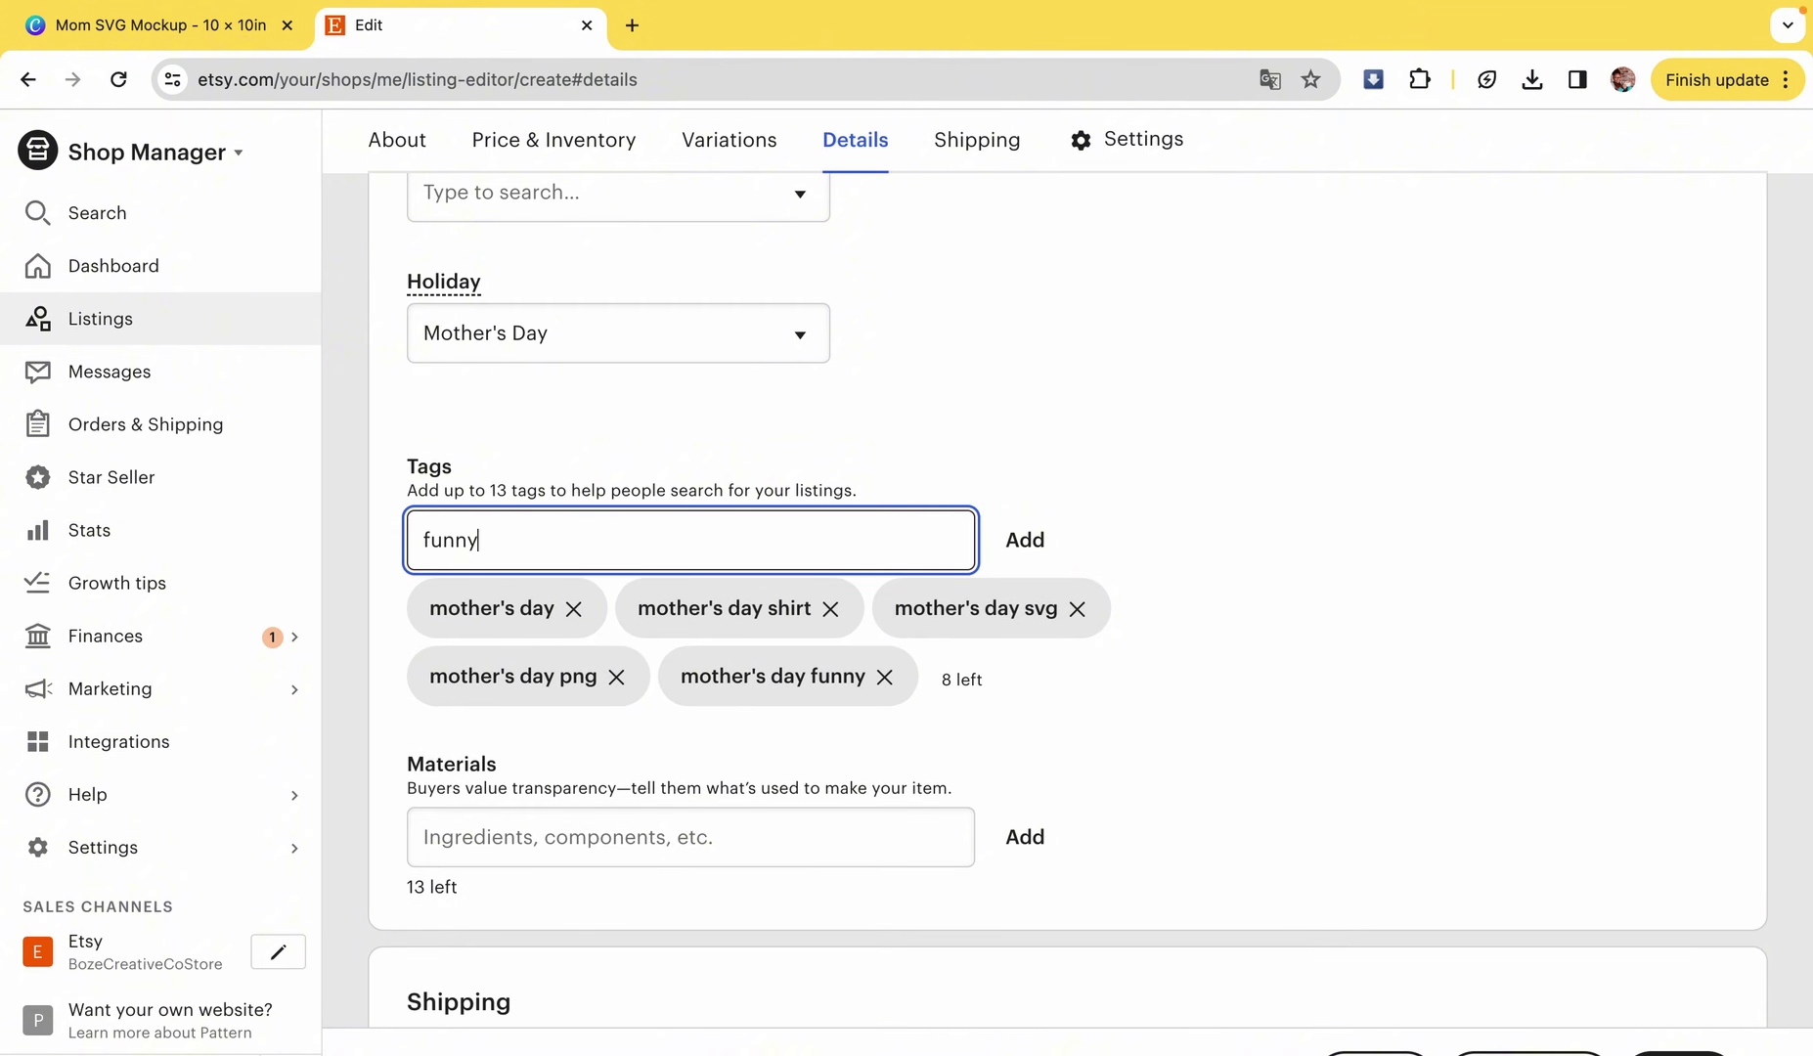
pyautogui.write(' shirt')
pyautogui.press('Return')
pyautogui.write('dig')
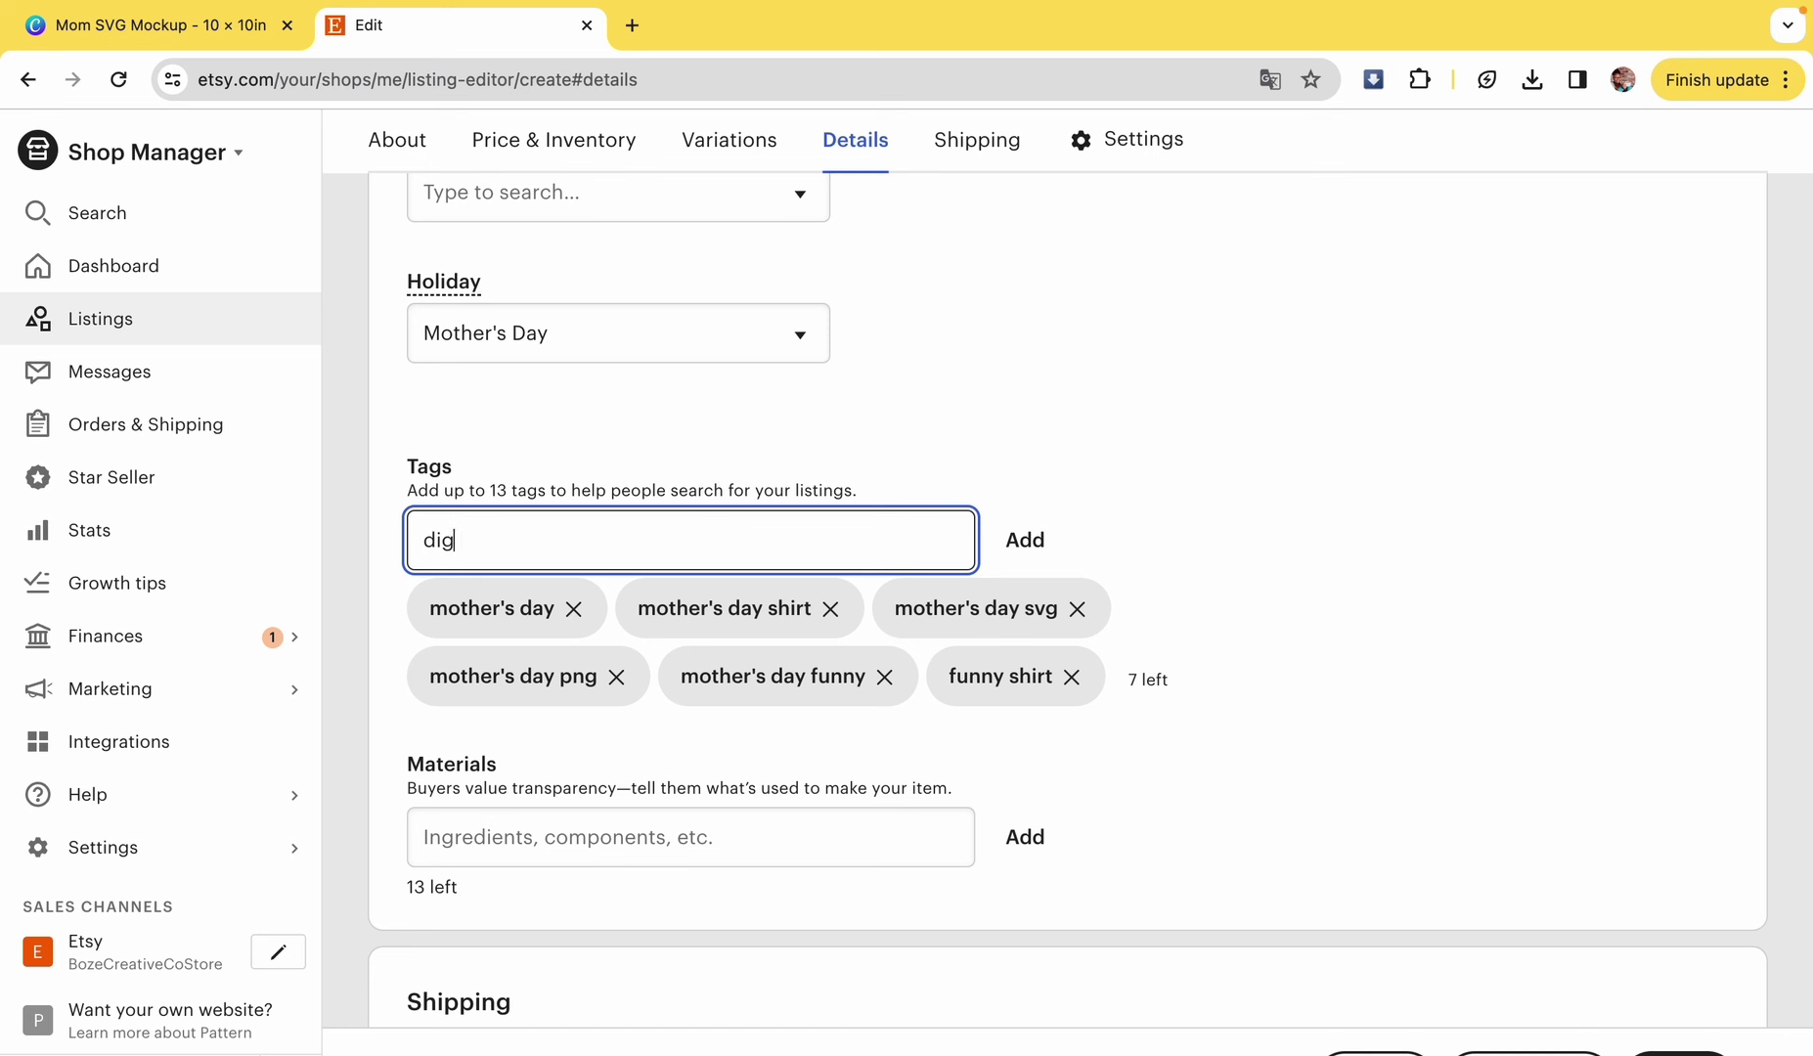
pyautogui.write('ital download')
pyautogui.press('Return')
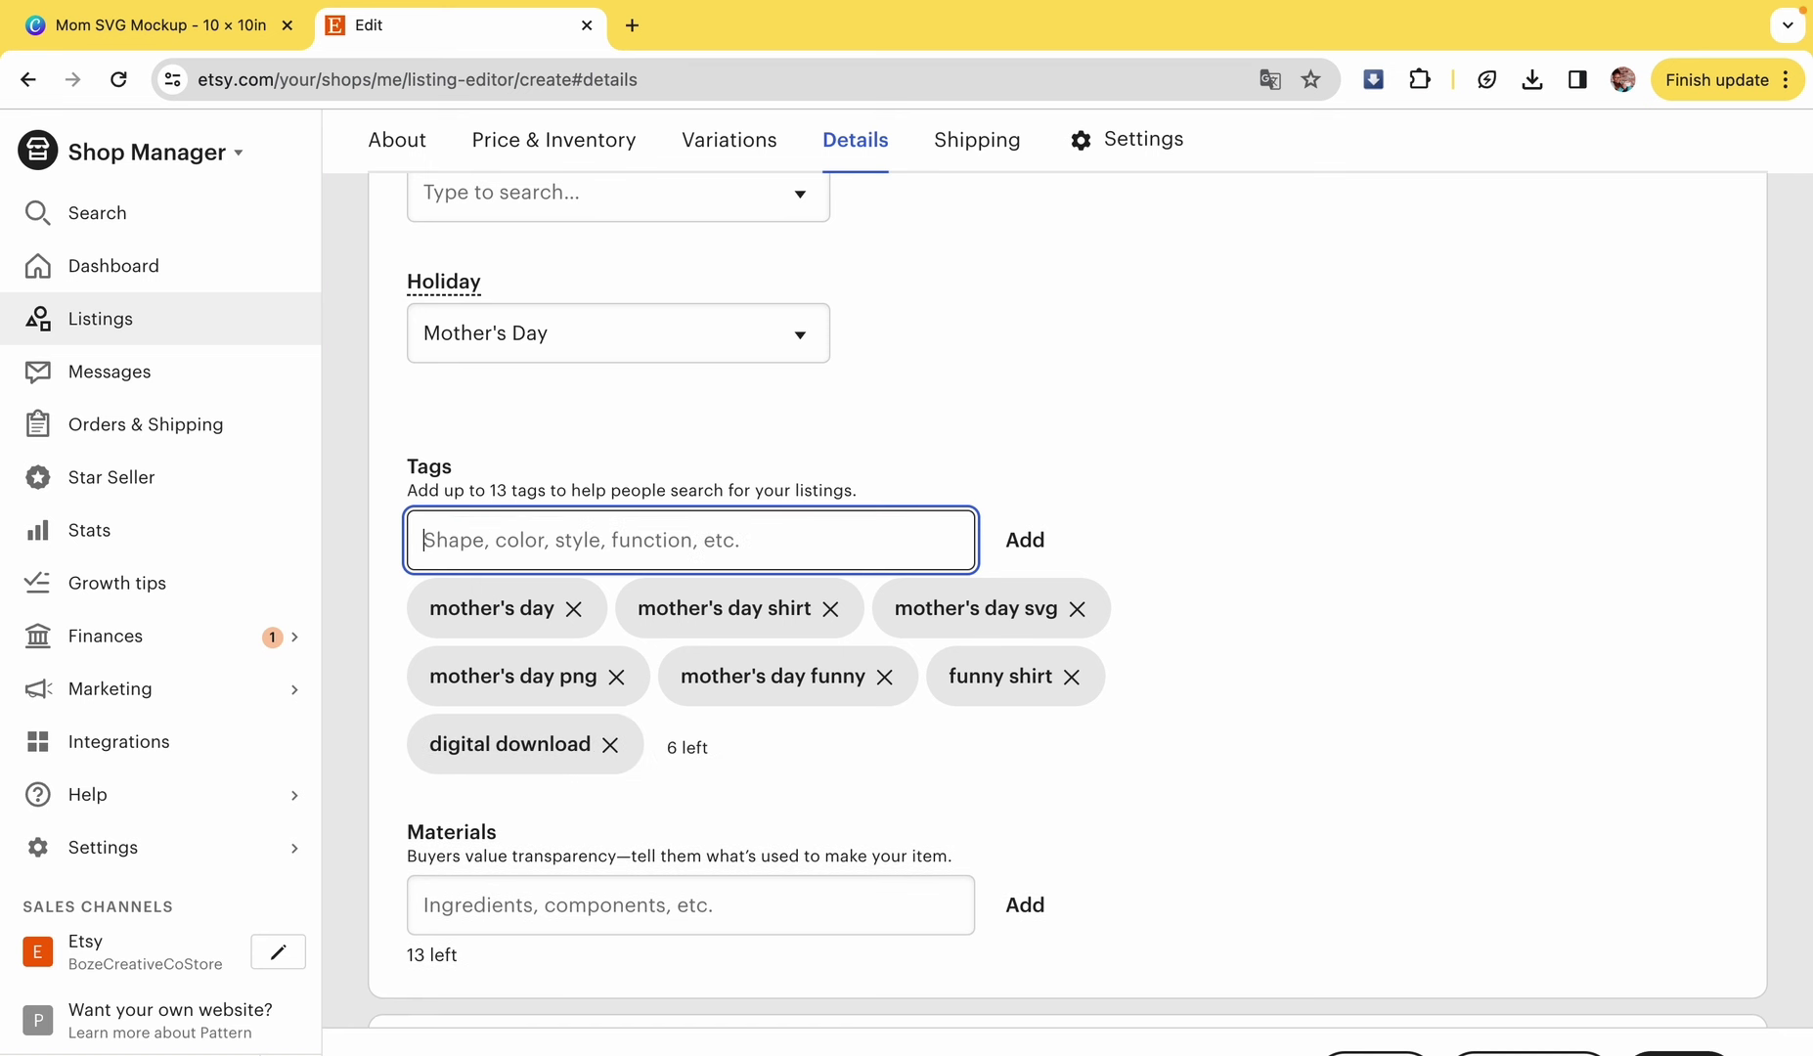
pyautogui.write('cricut f')
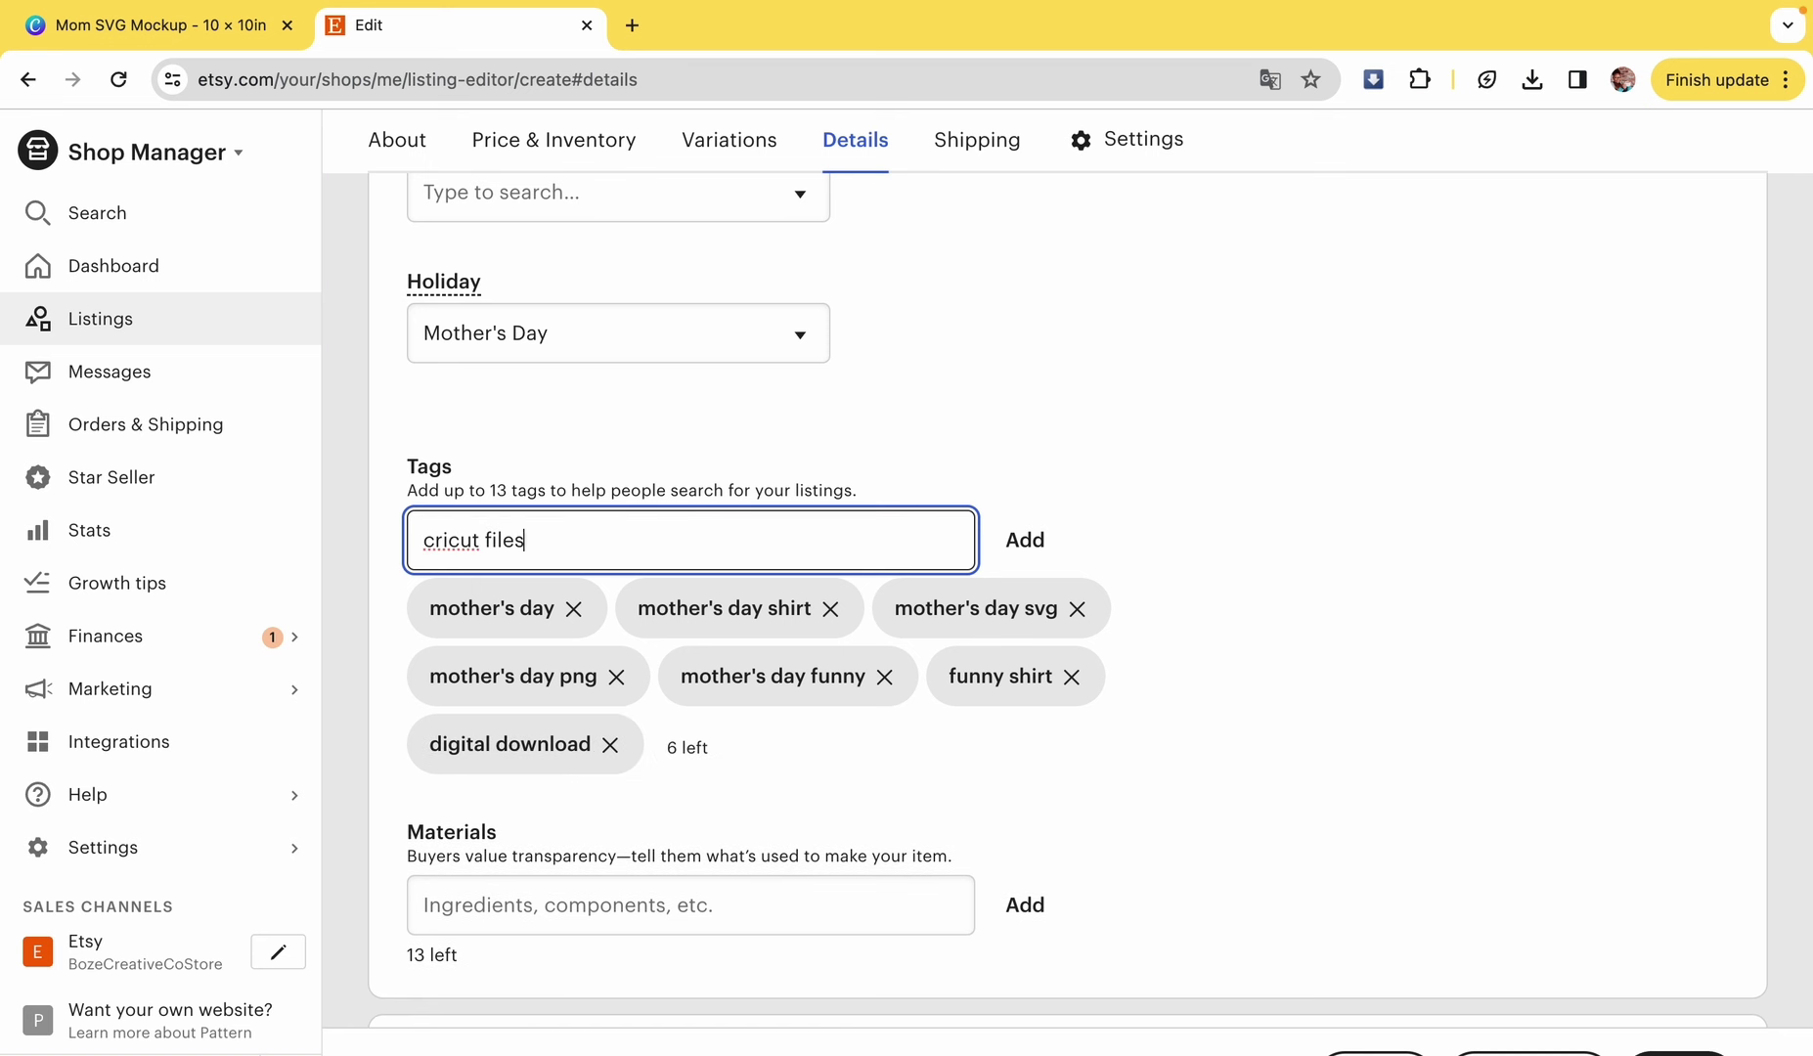
pyautogui.write('iles')
pyautogui.press('Return')
pyautogui.write('mothe')
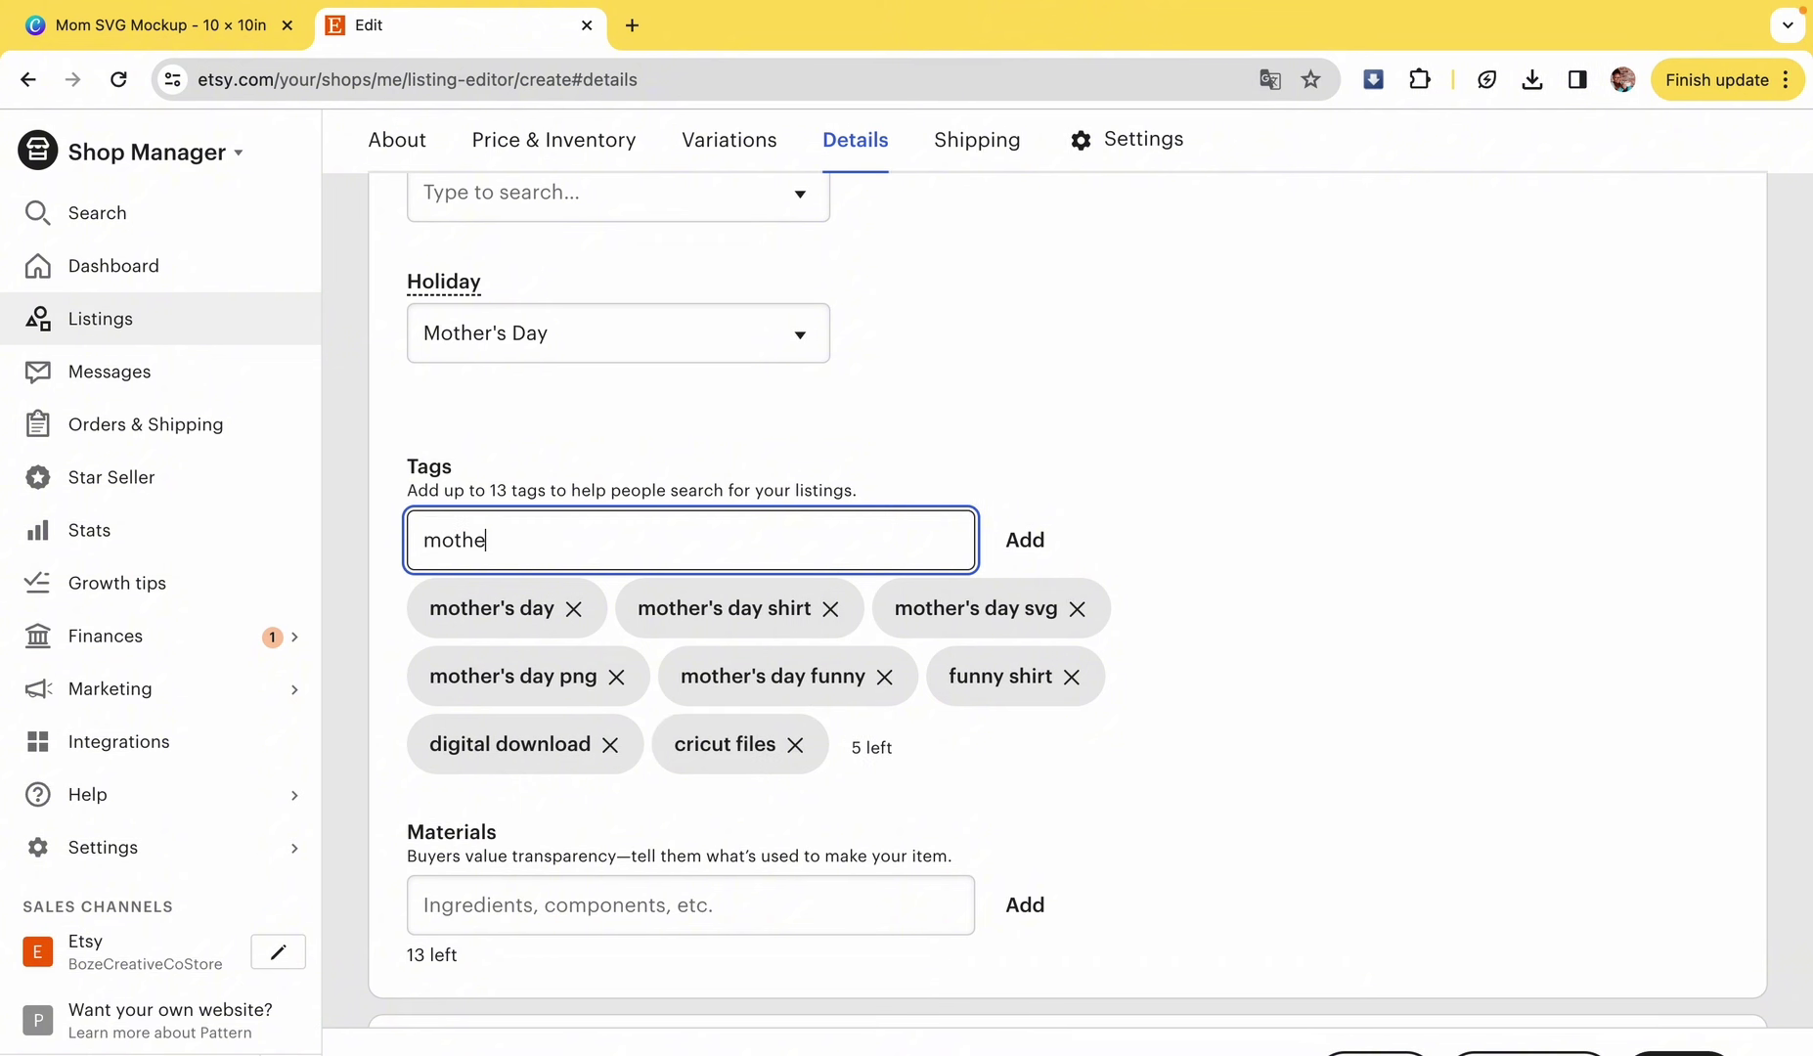
pyautogui.write("r's day cricut")
pyautogui.press('Return')
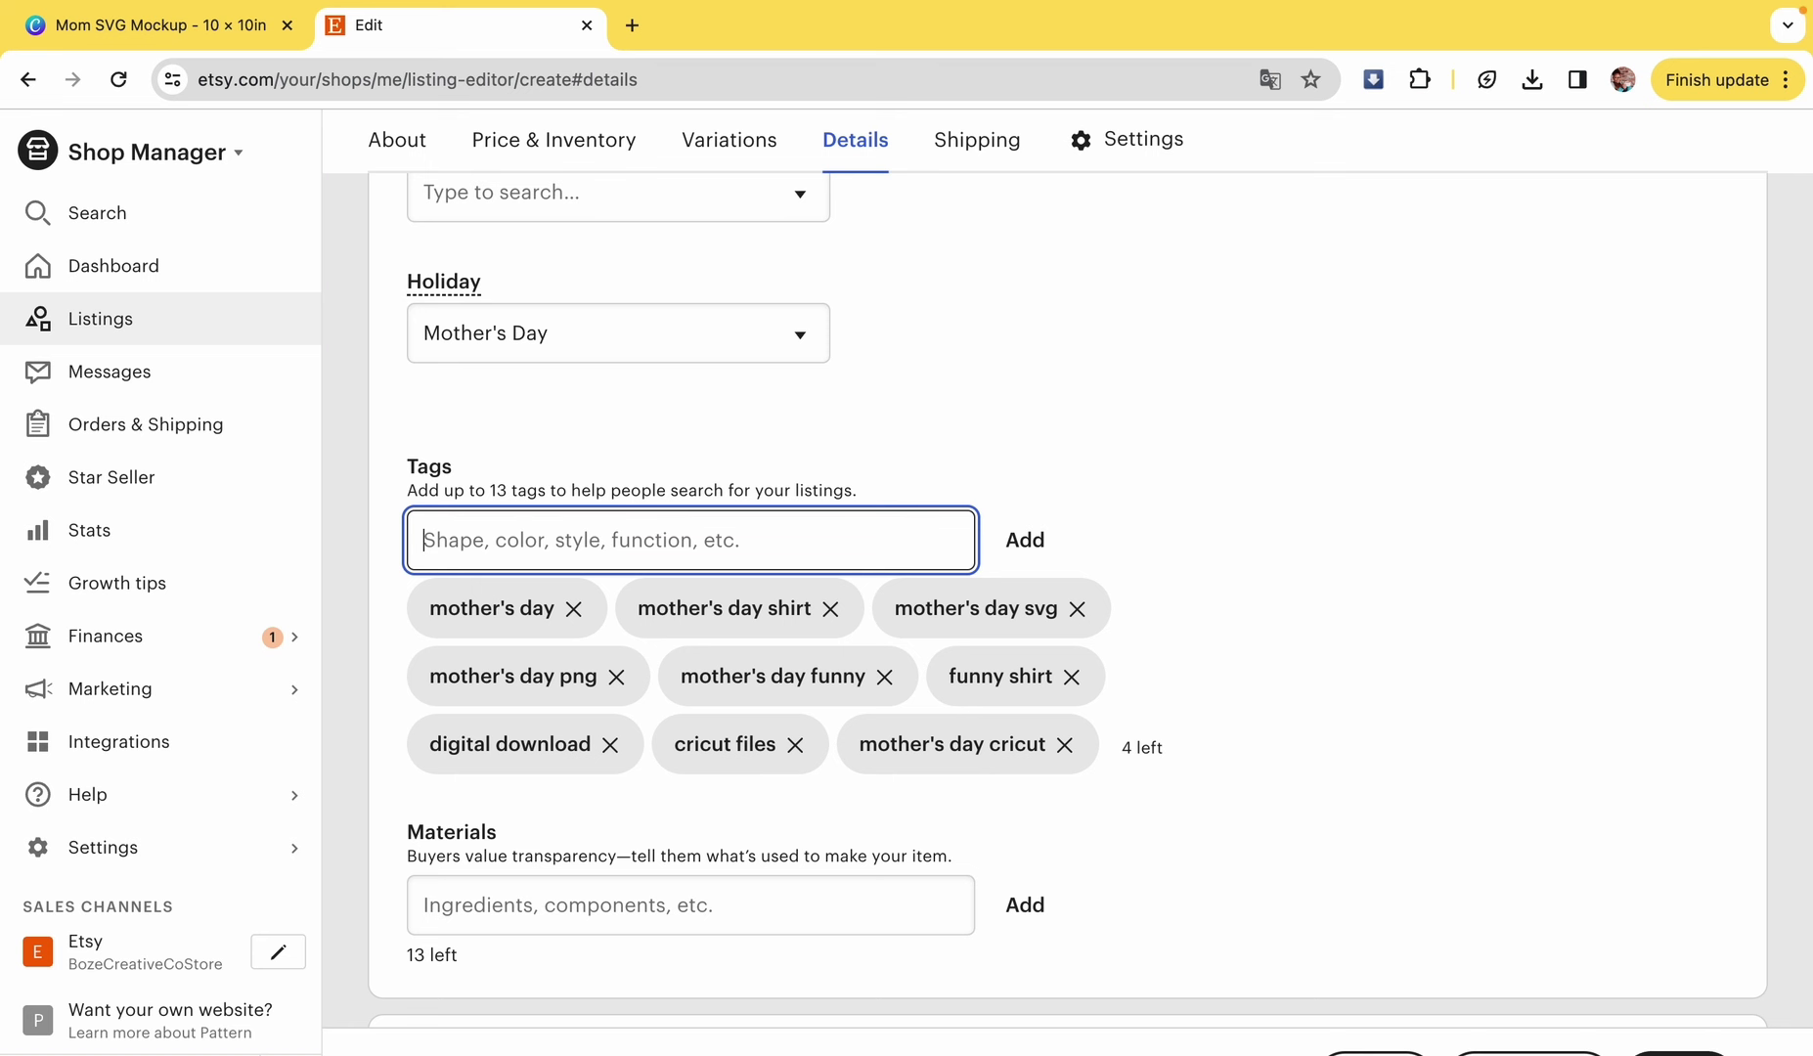
# - Add the last tags: gifts for her, gifts for mom, gifts for wife, gifts for girlfriend
pyautogui.write('gifts for ')
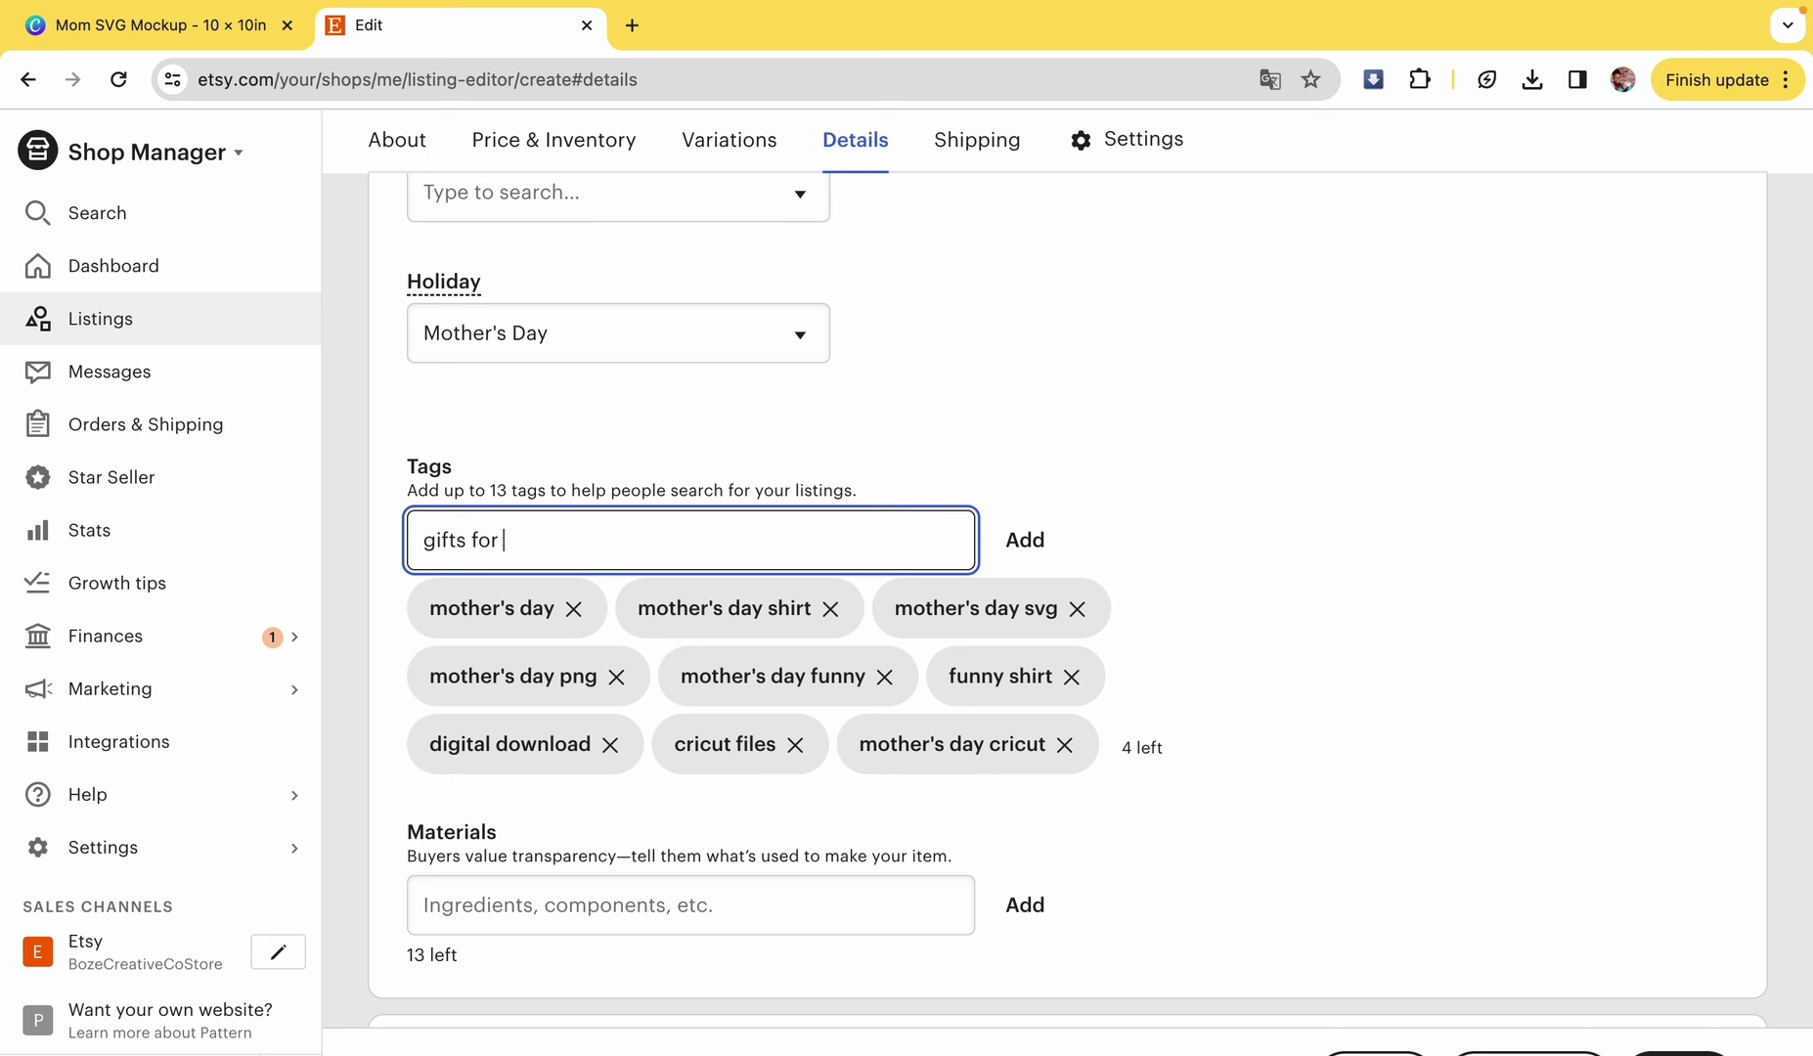
pyautogui.write('her')
pyautogui.press('Return')
pyautogui.write('gifts ')
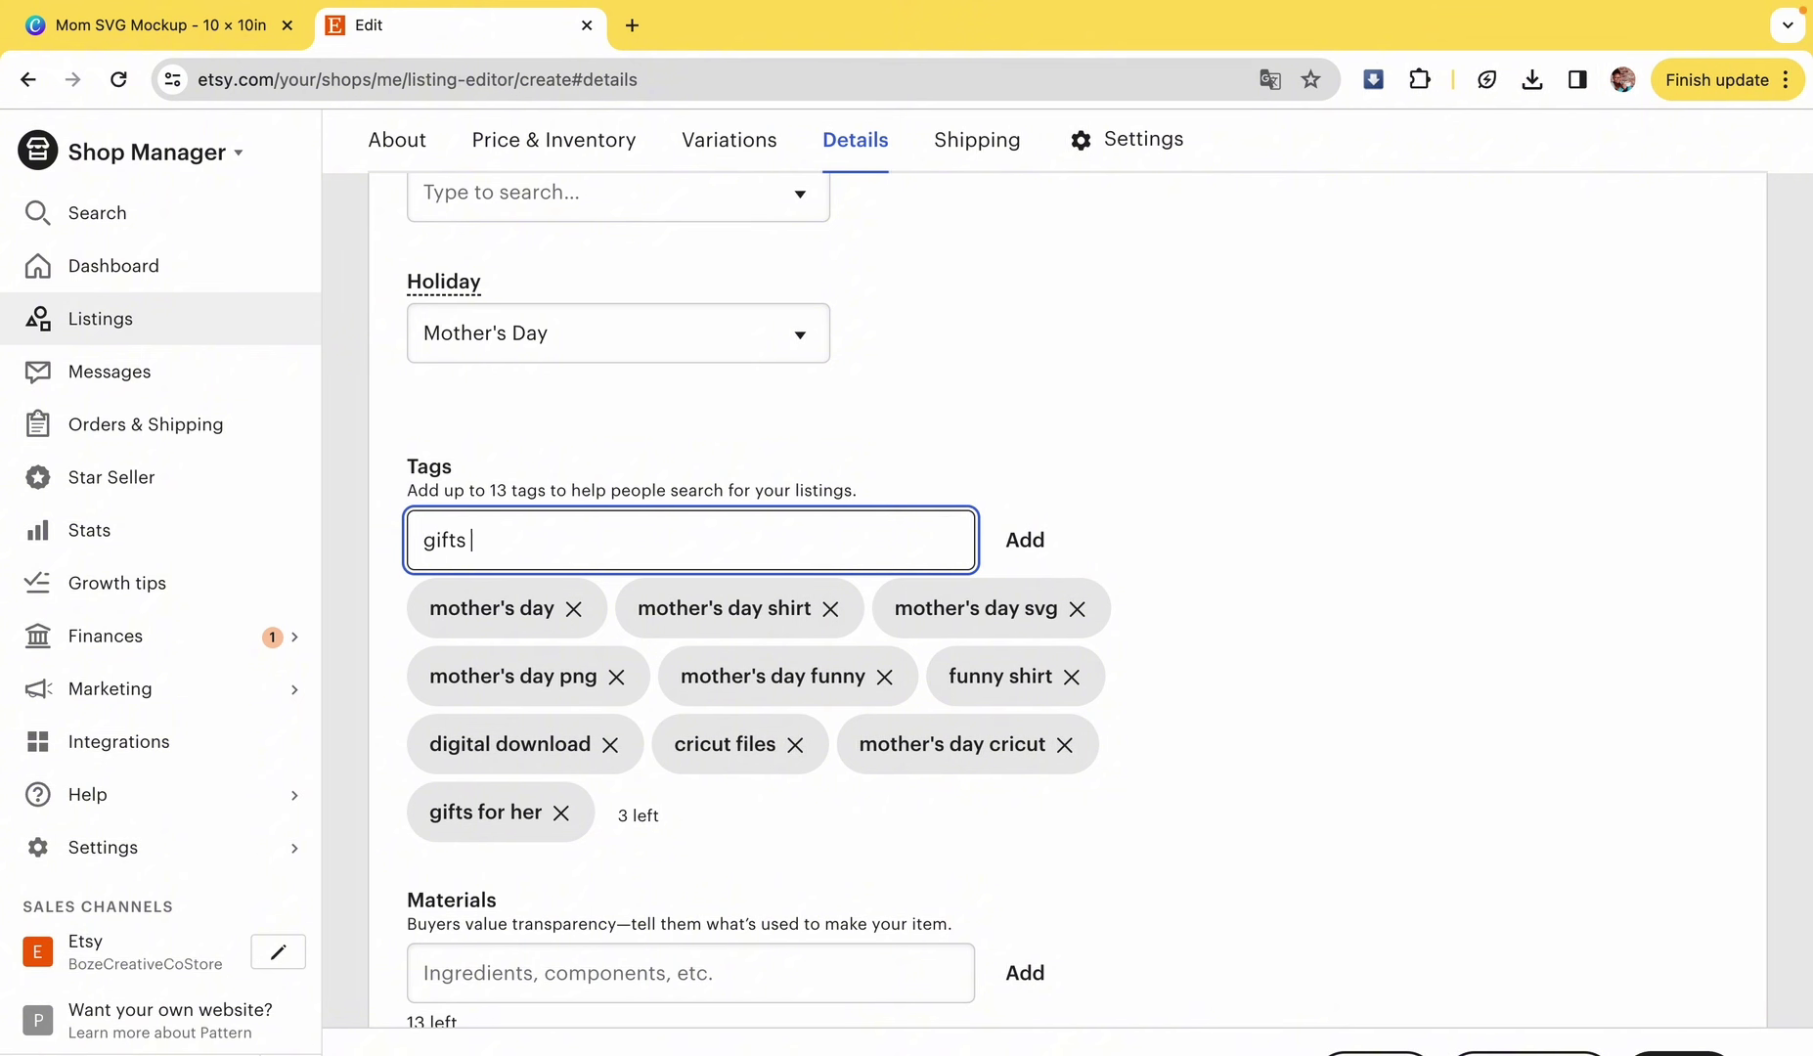
pyautogui.write('for mom')
pyautogui.press('Return')
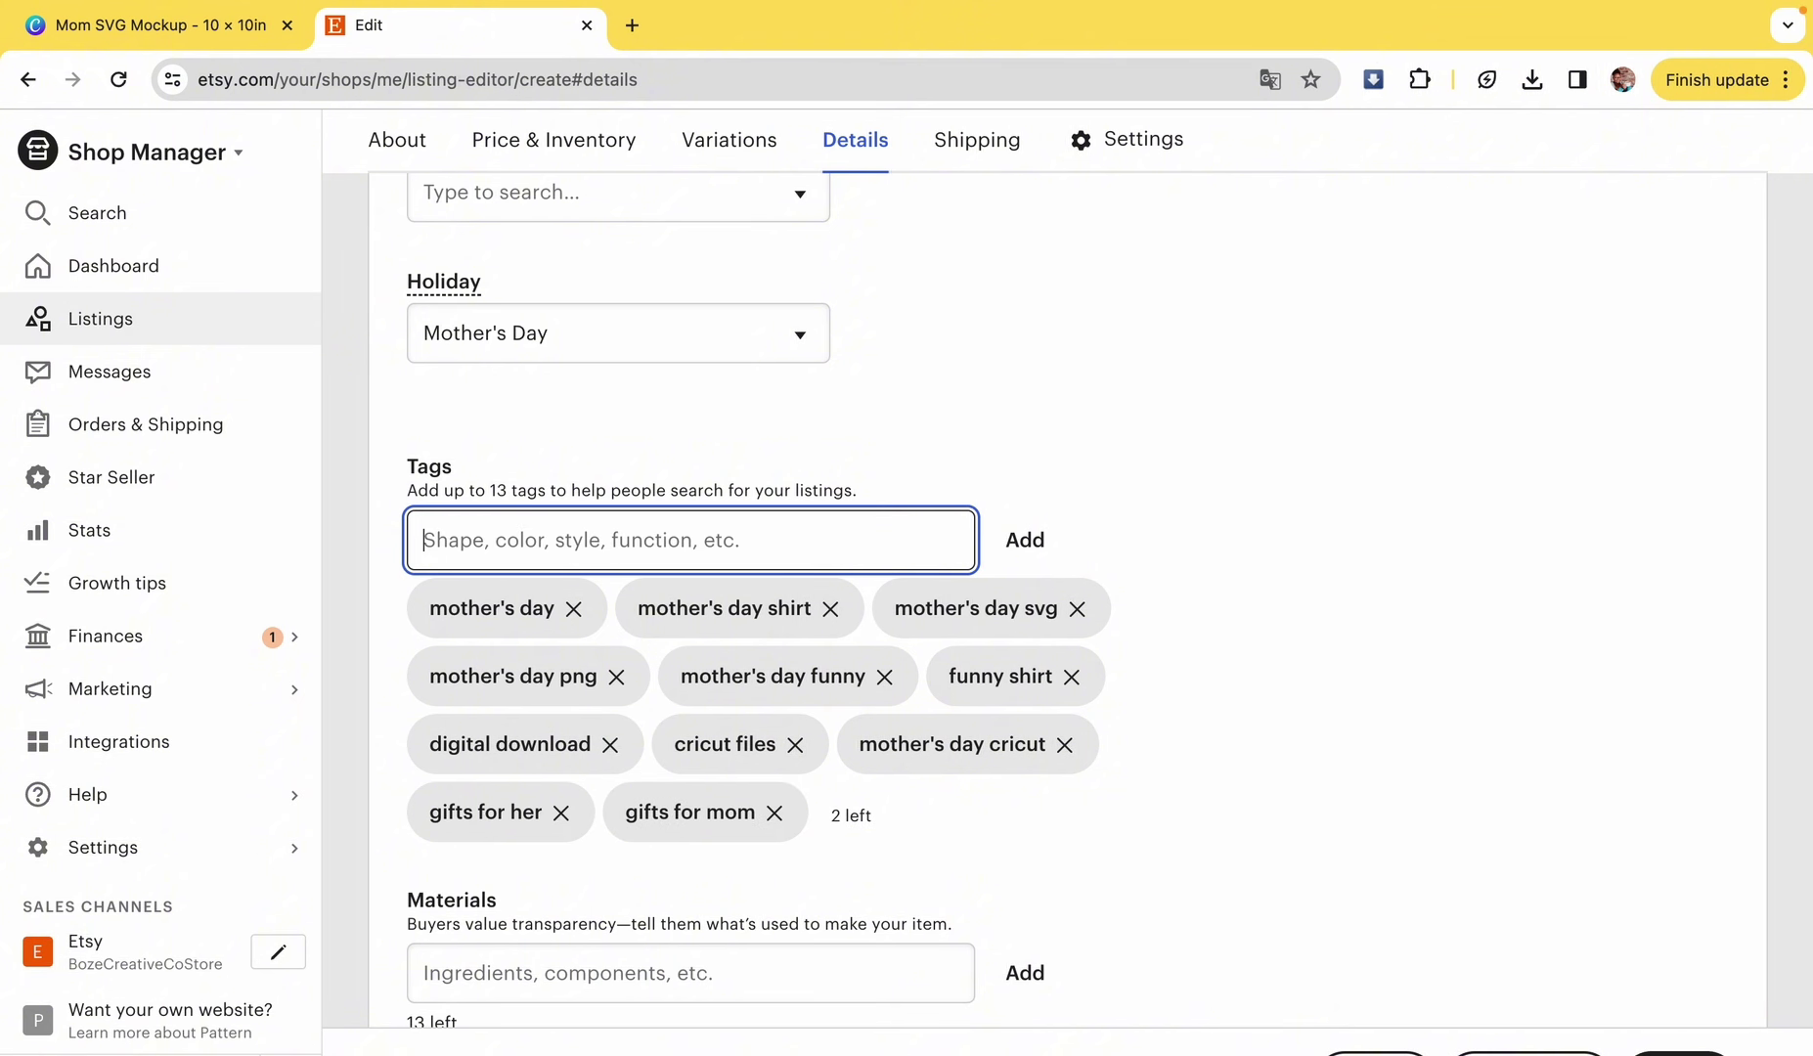
pyautogui.write('gifts for wife')
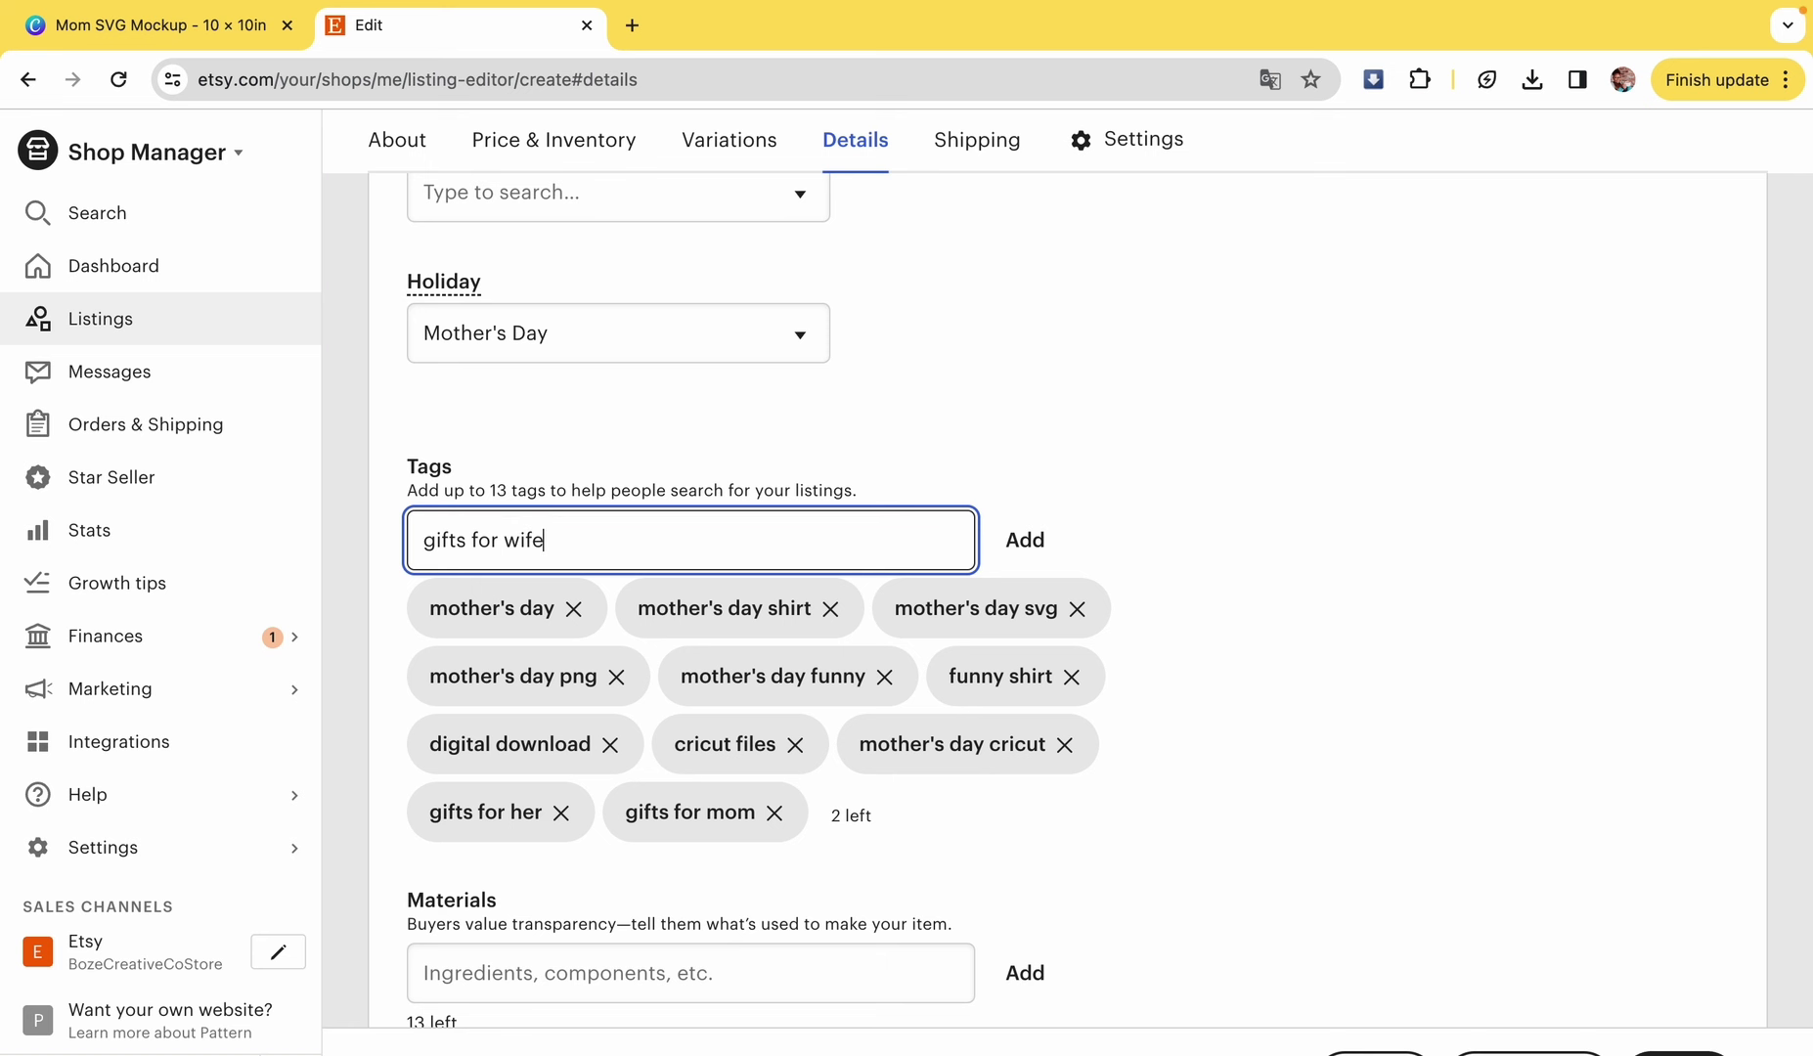
pyautogui.press('Return')
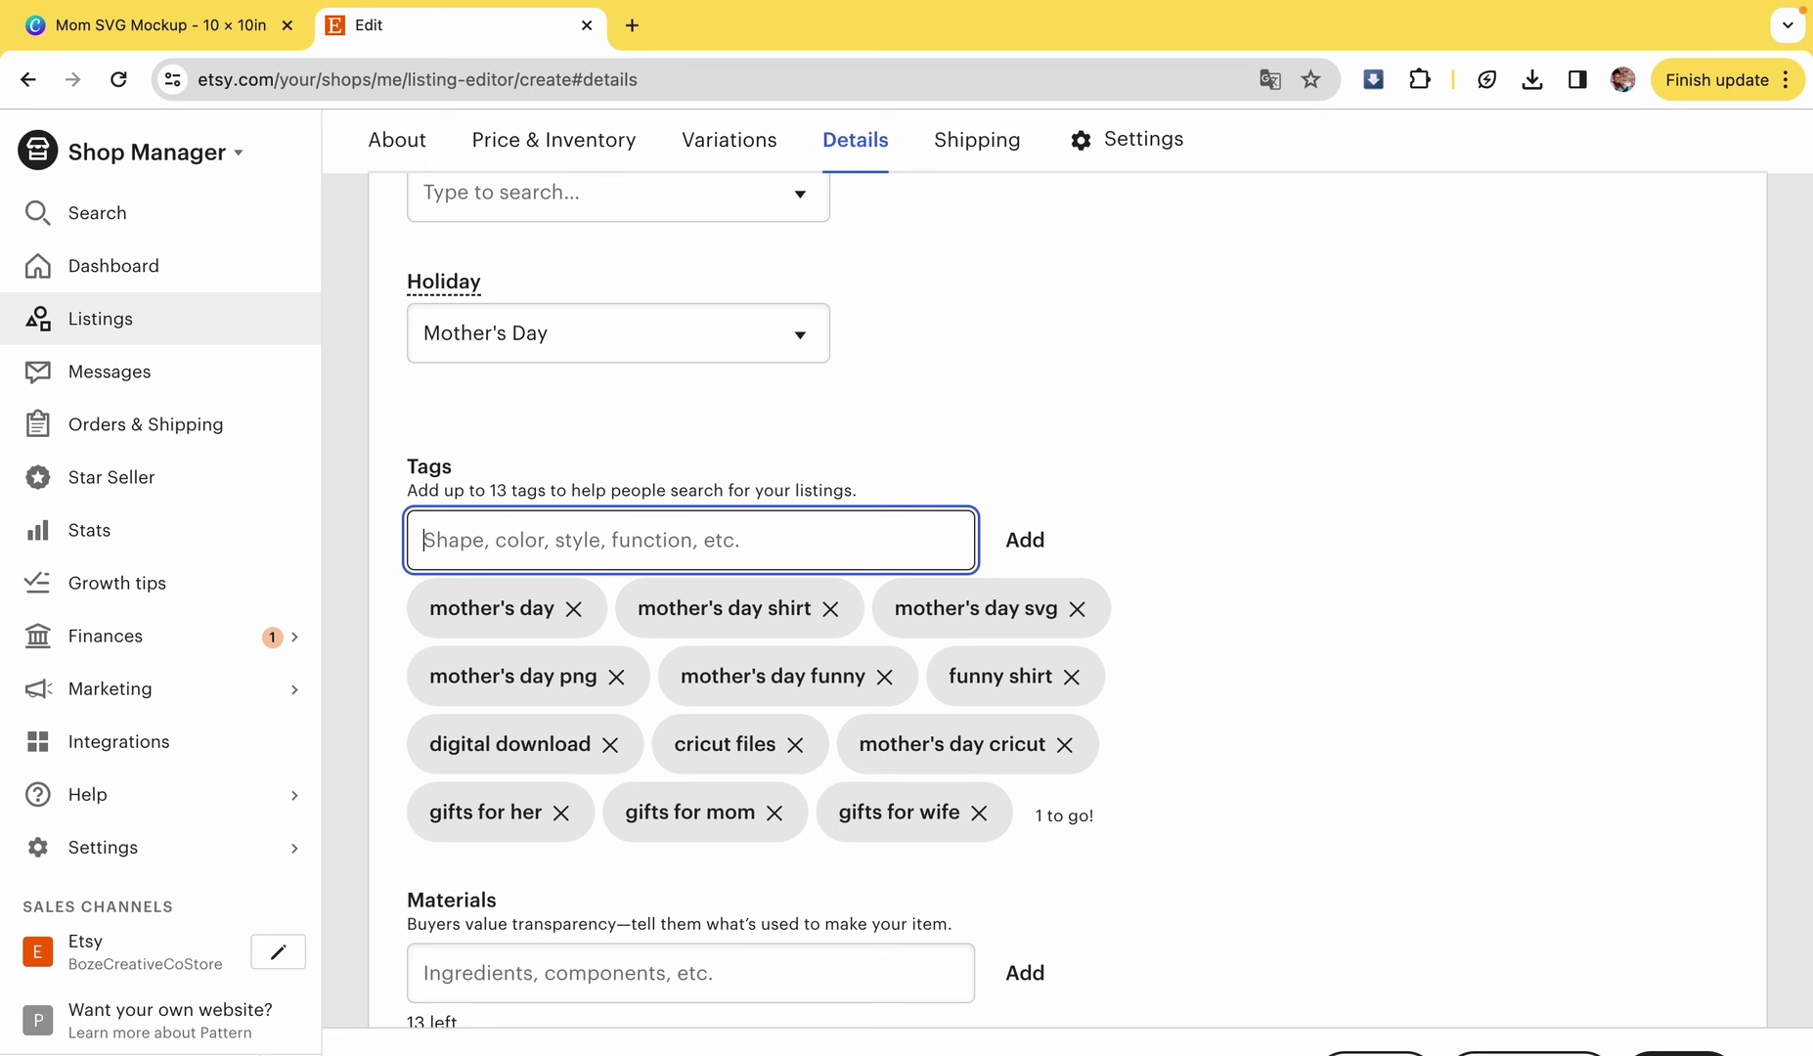
pyautogui.write('gifts for')
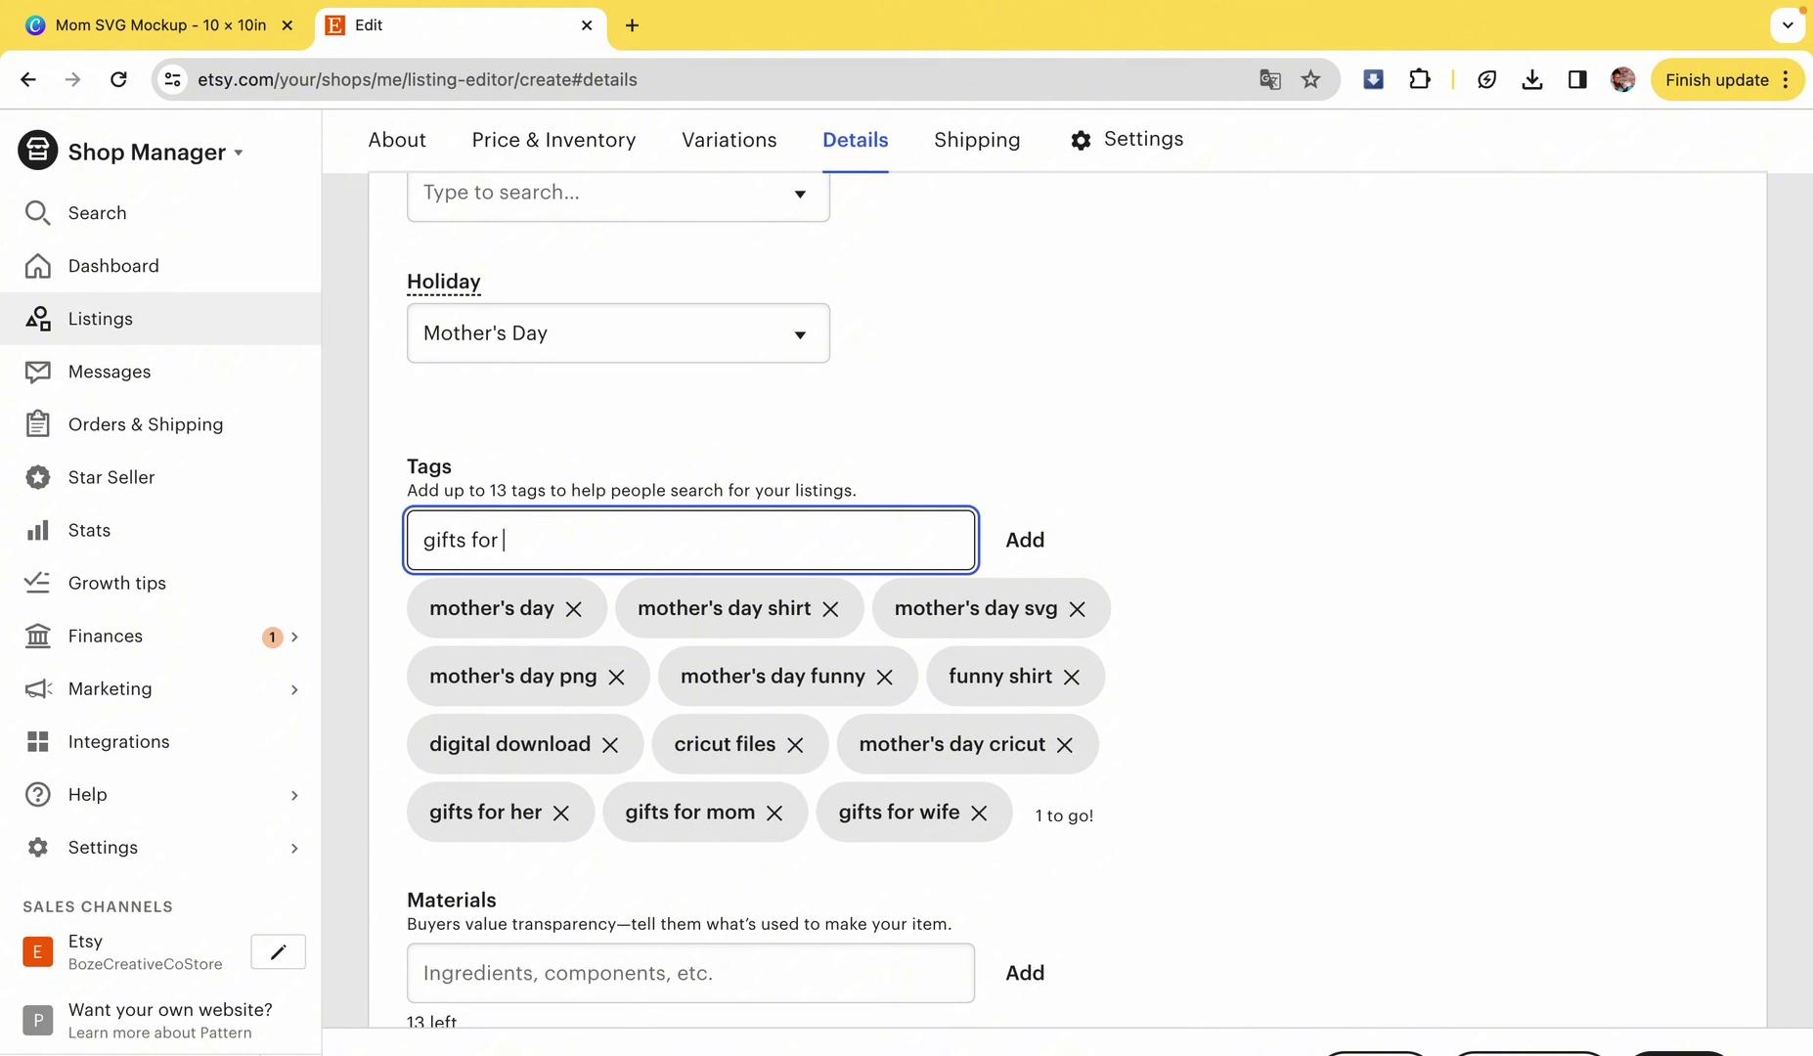
pyautogui.write(' girlfriend')
pyautogui.press('Return')
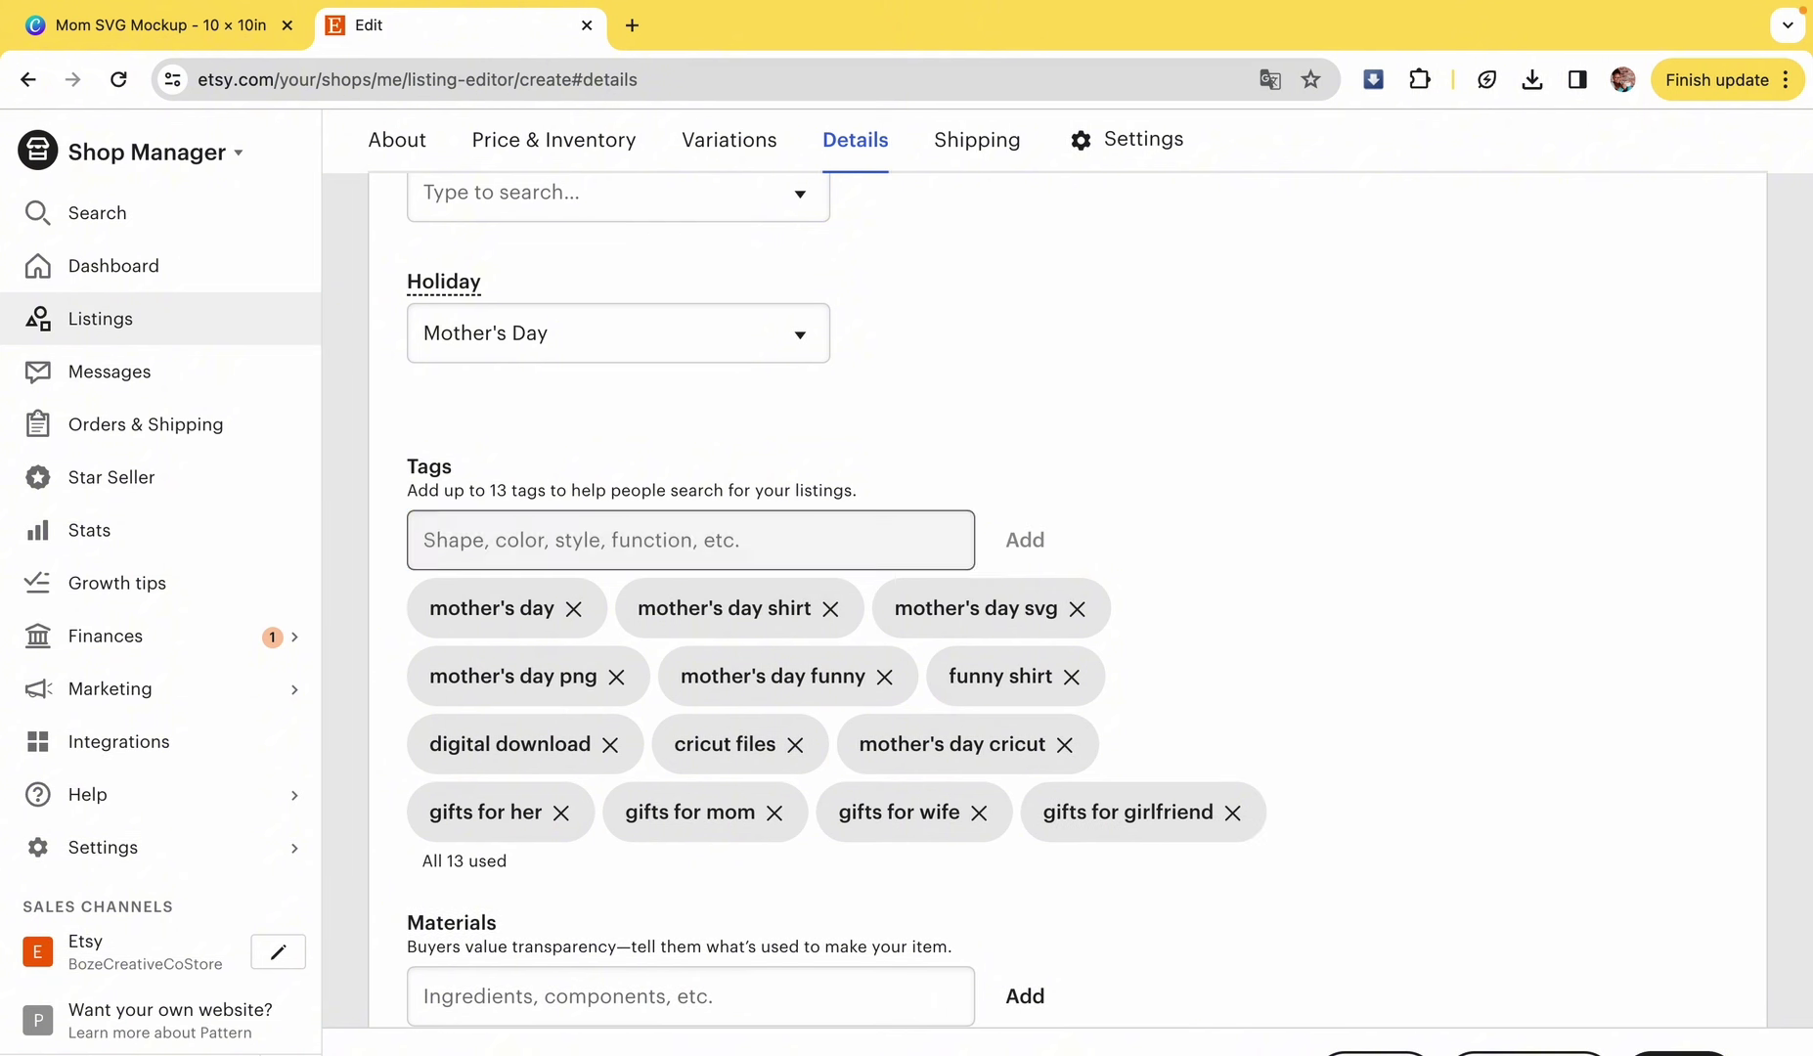
# - Put the listing in the Mother's Day shop section
pyautogui.scroll(-7, 1396, 859)
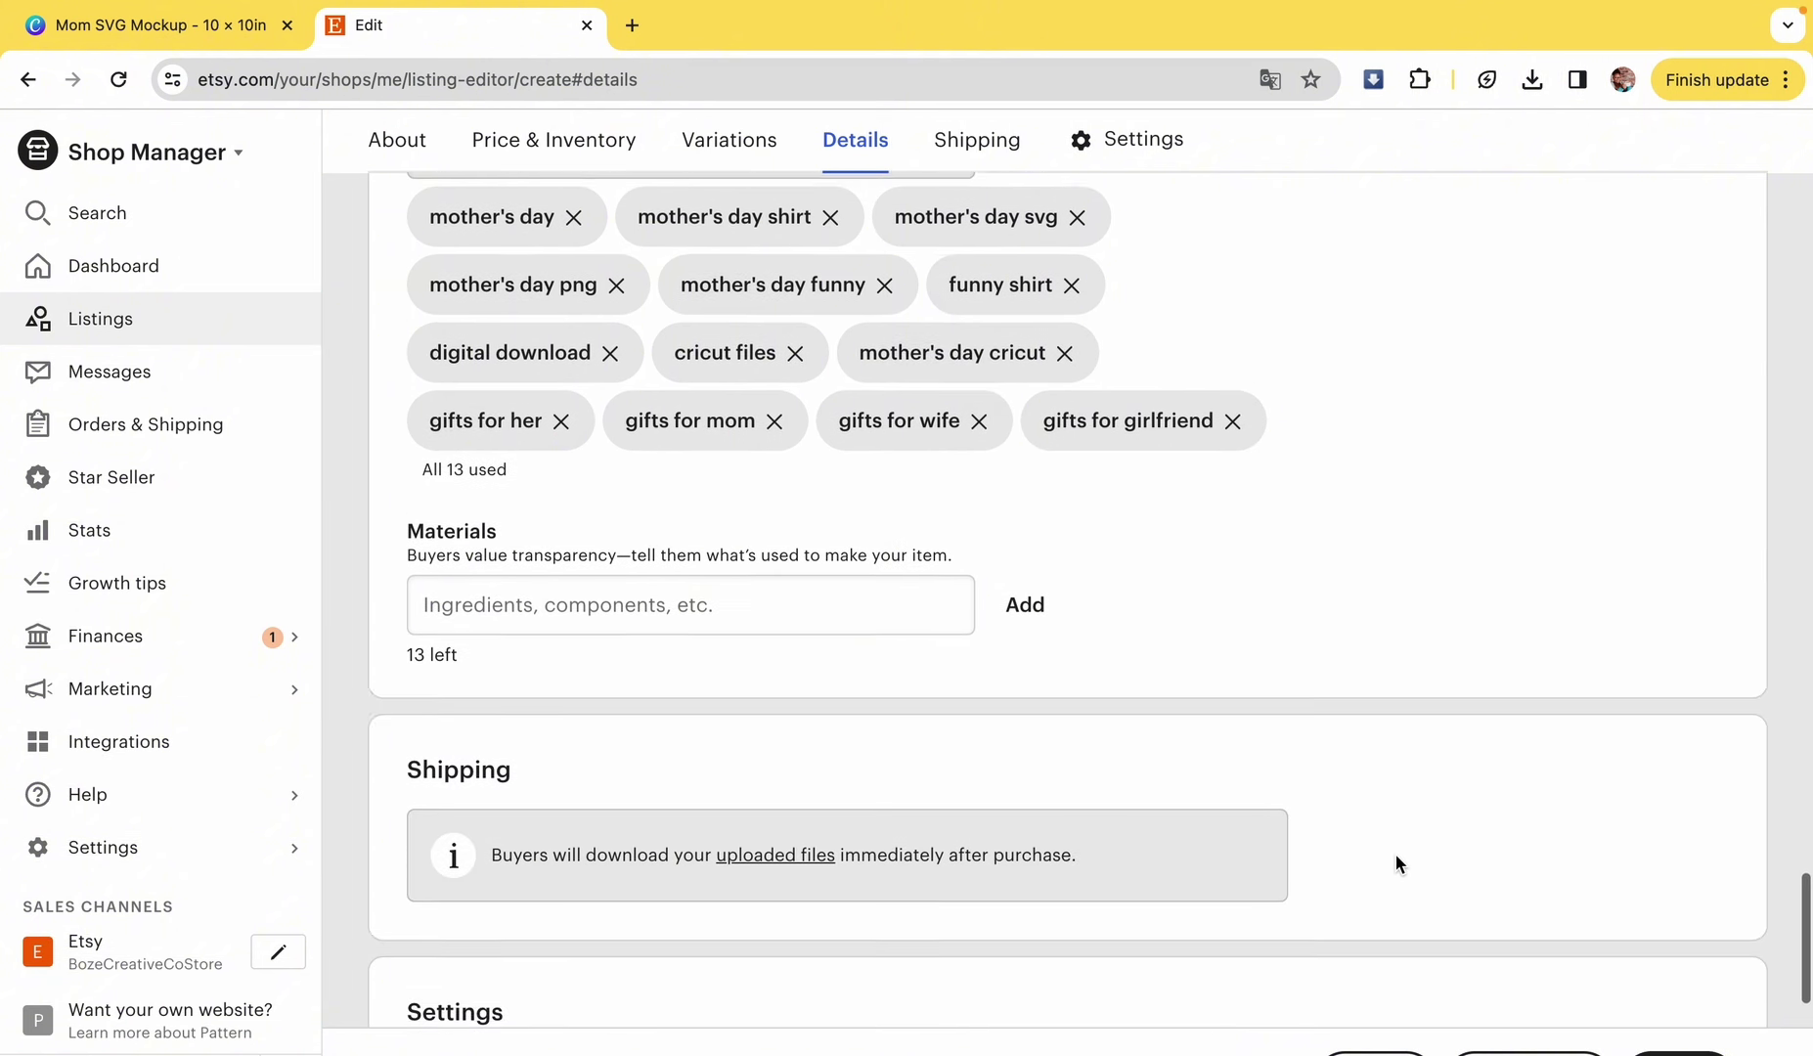
pyautogui.scroll(-6, 1396, 861)
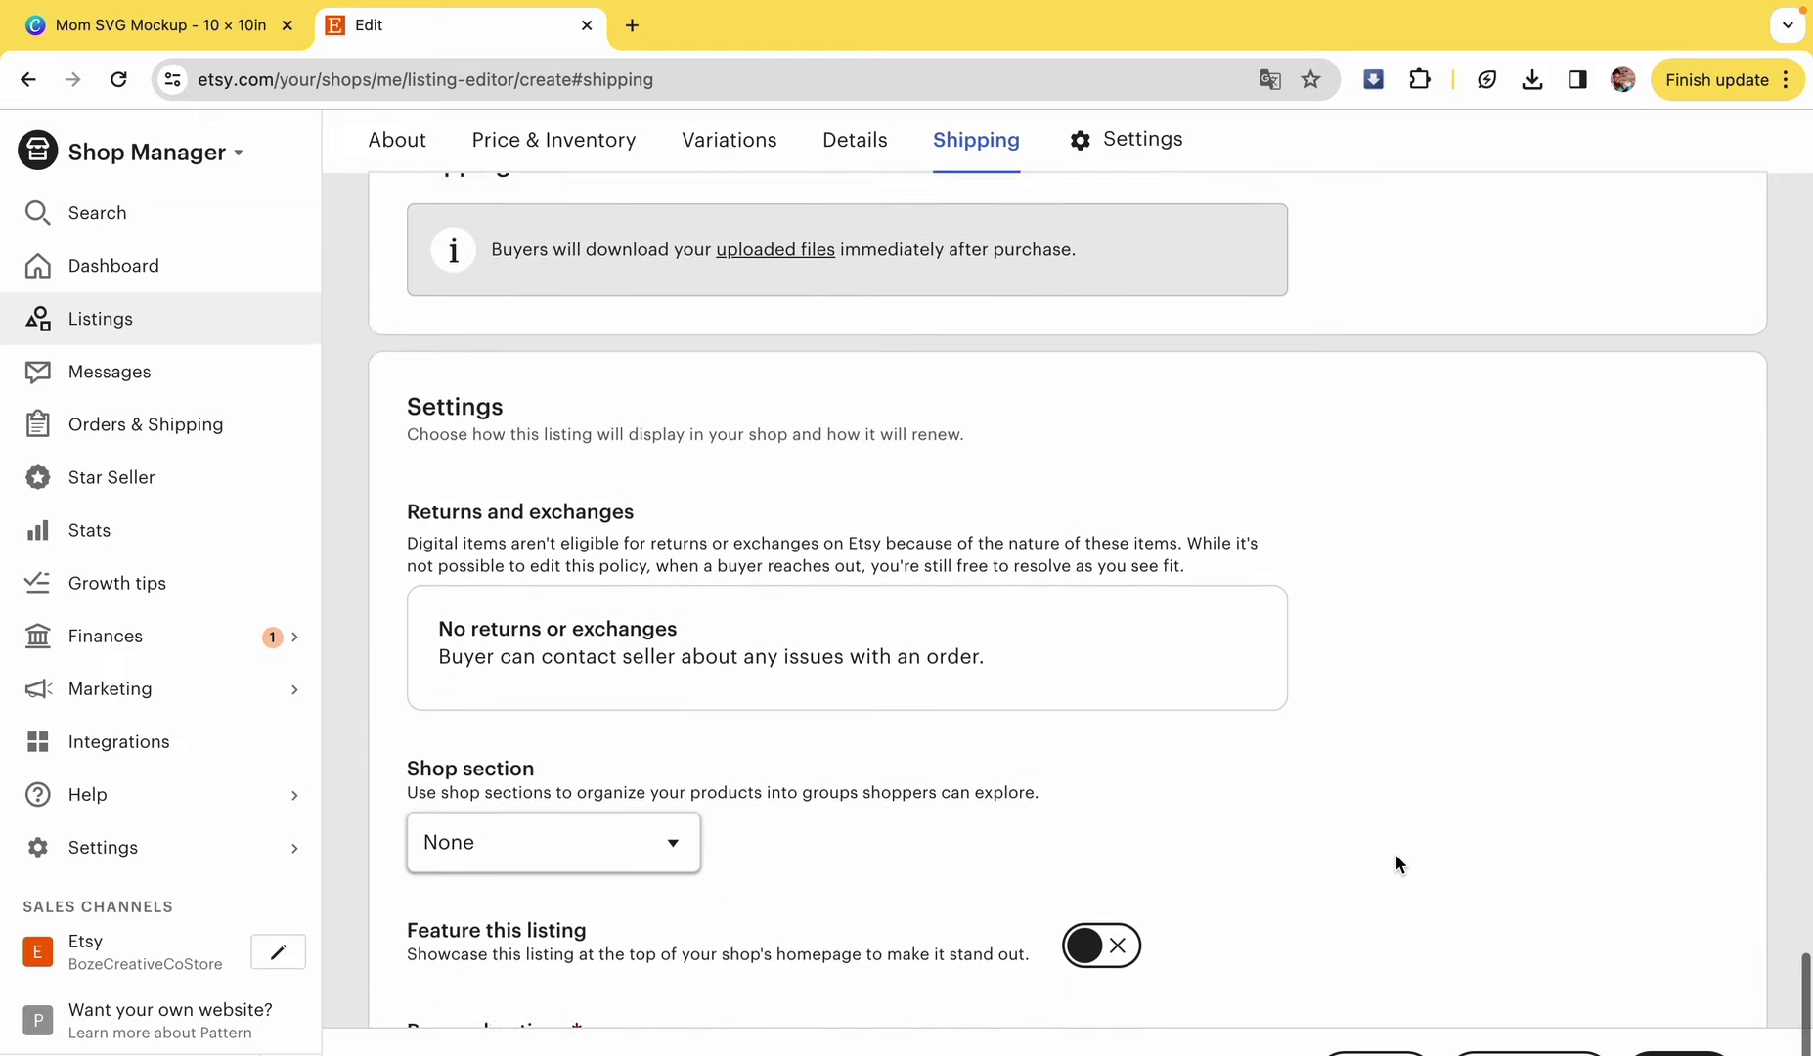
pyautogui.click(668, 611)
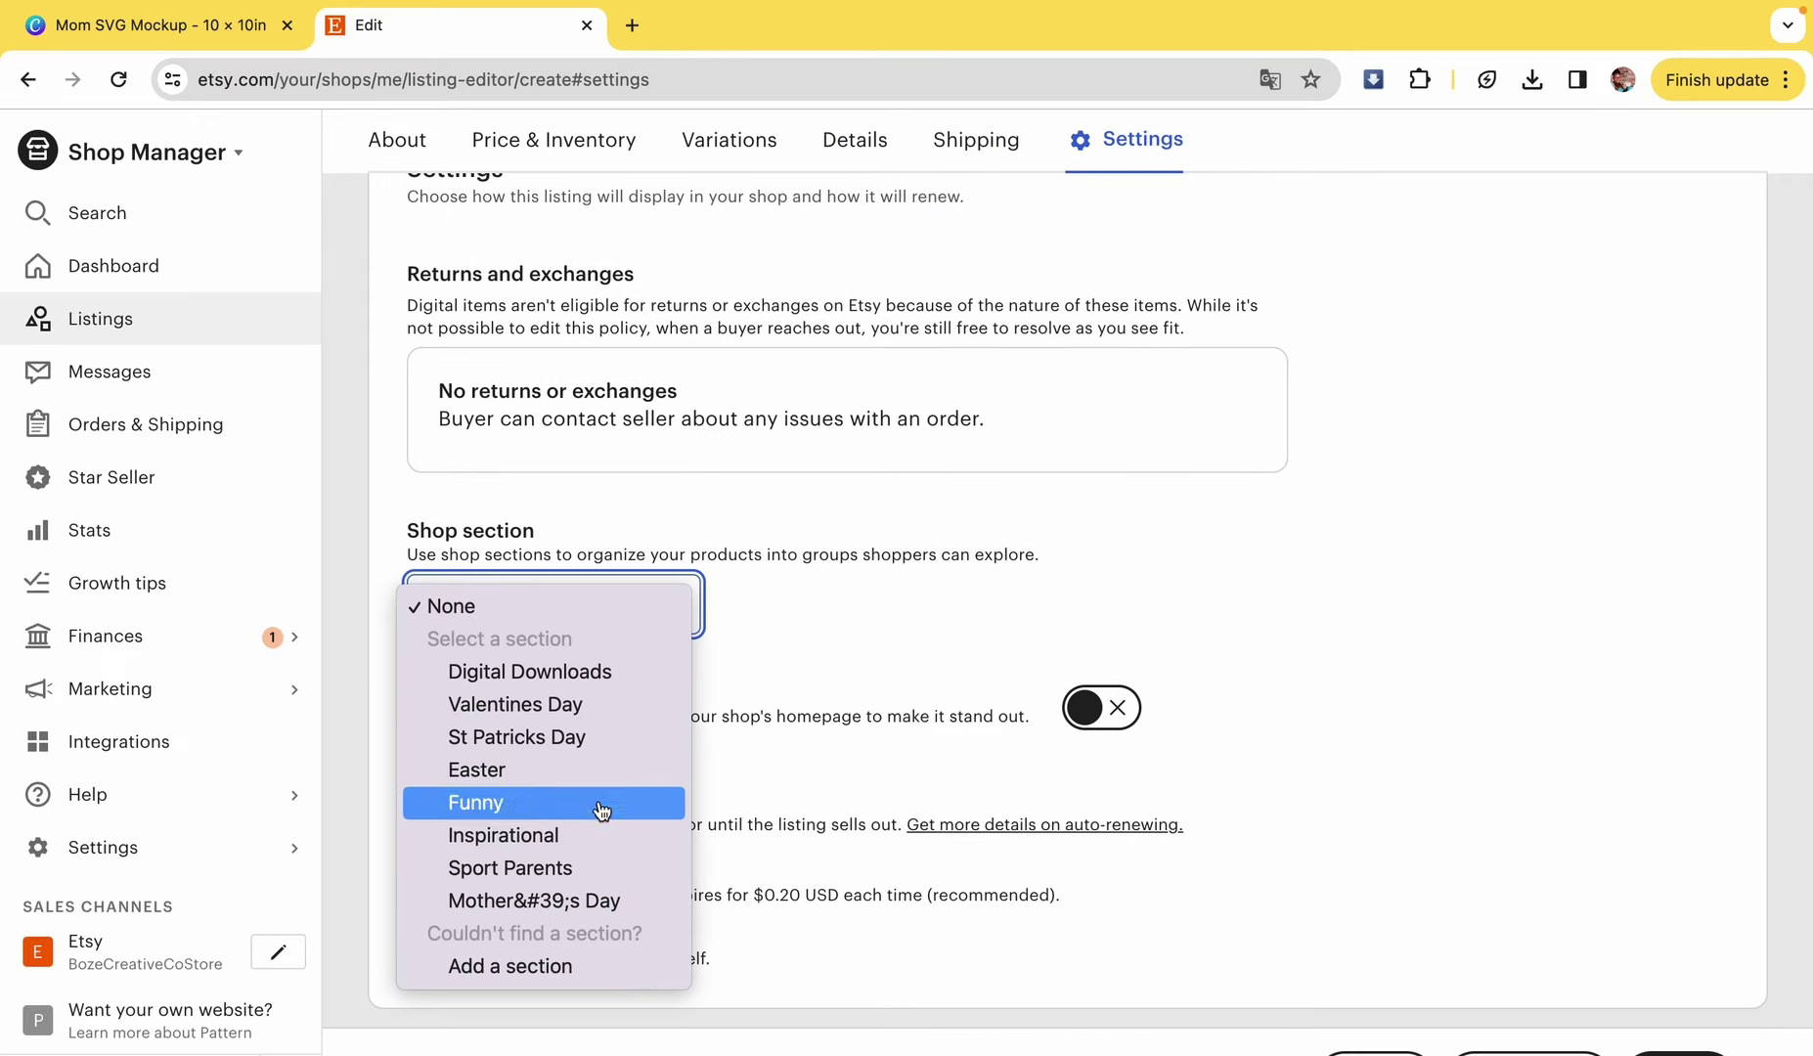
pyautogui.click(612, 905)
# - Publish the listing and confirm the listing fee
pyautogui.scroll(-1, 610, 901)
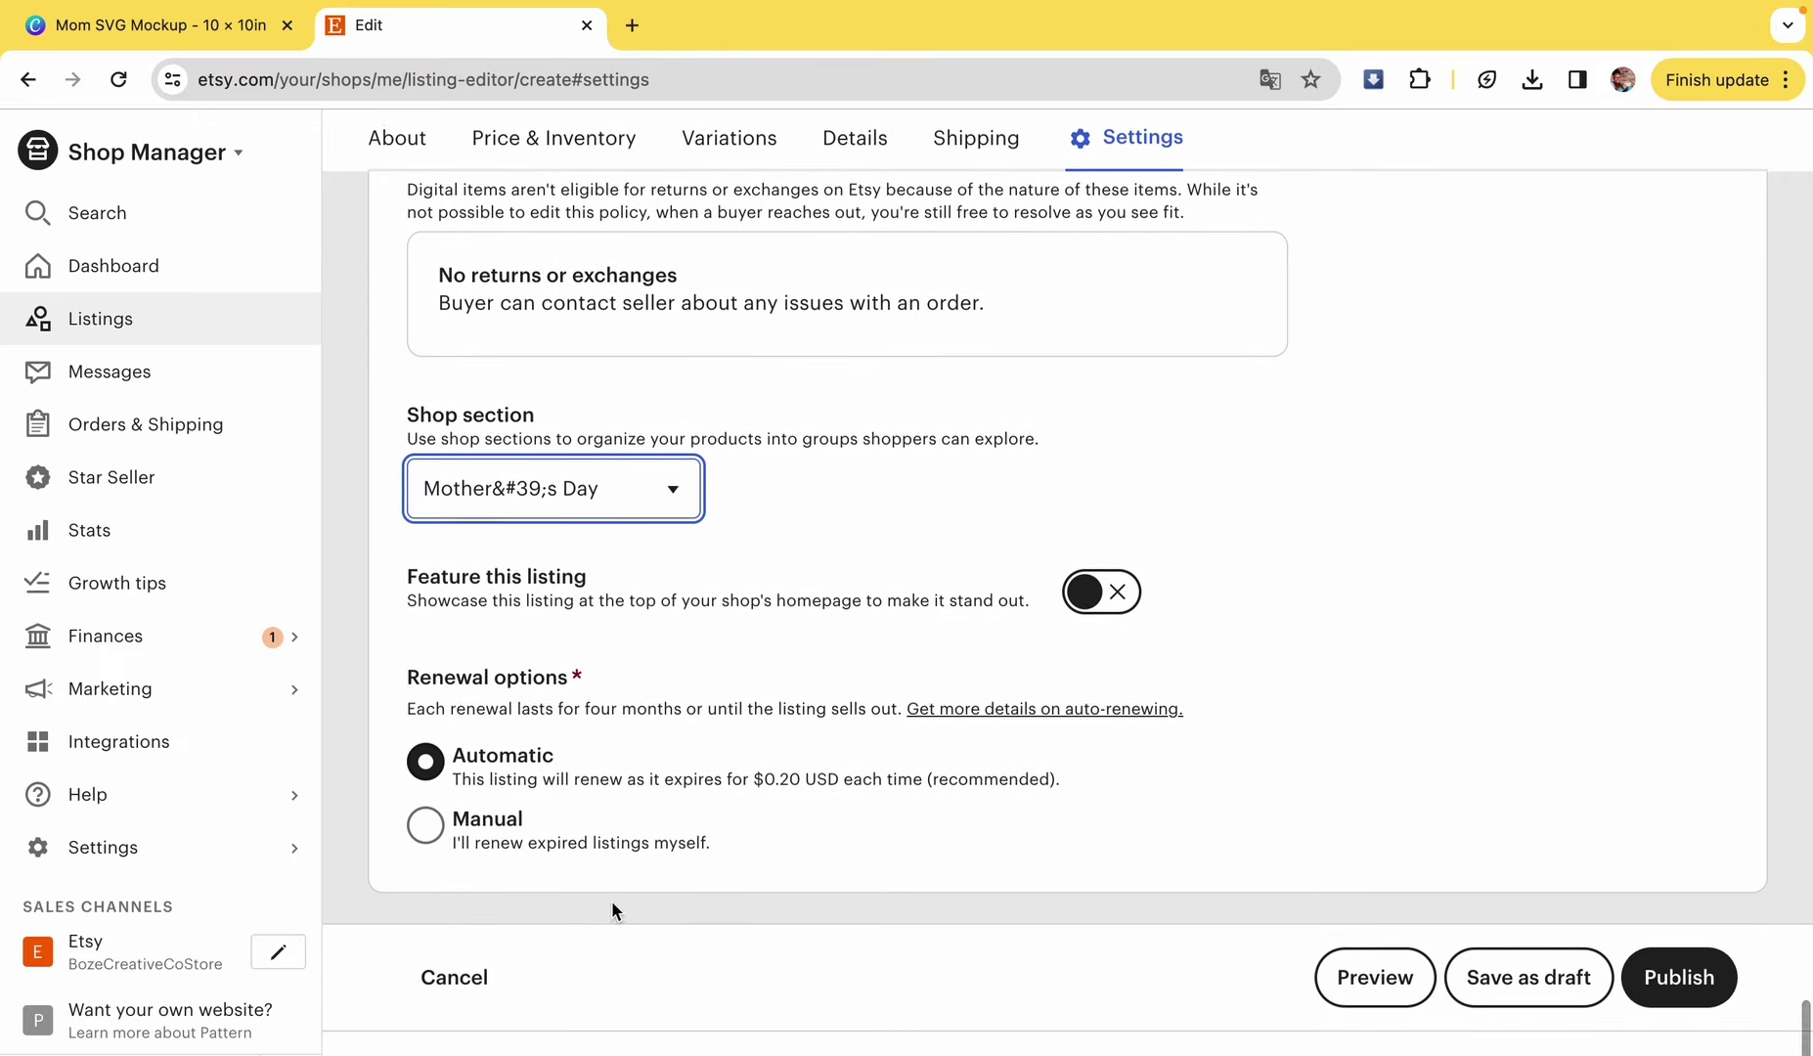
pyautogui.click(1697, 990)
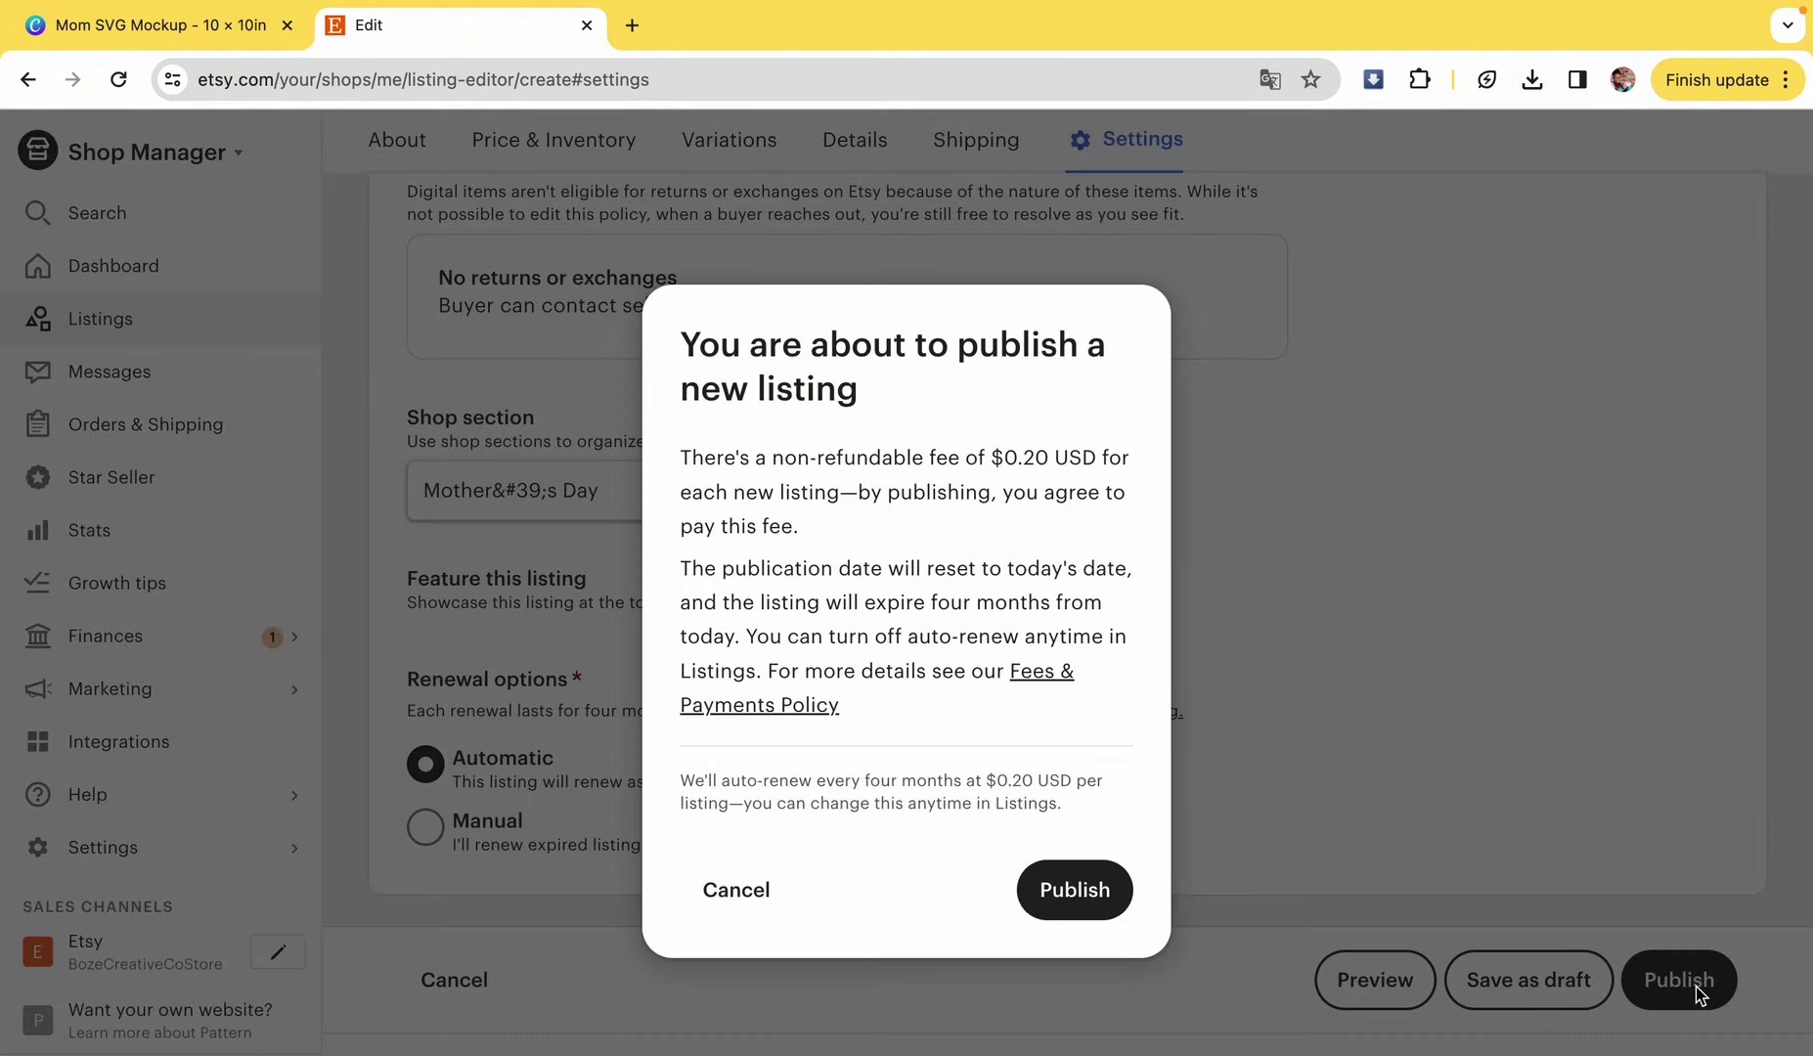
pyautogui.click(1092, 898)
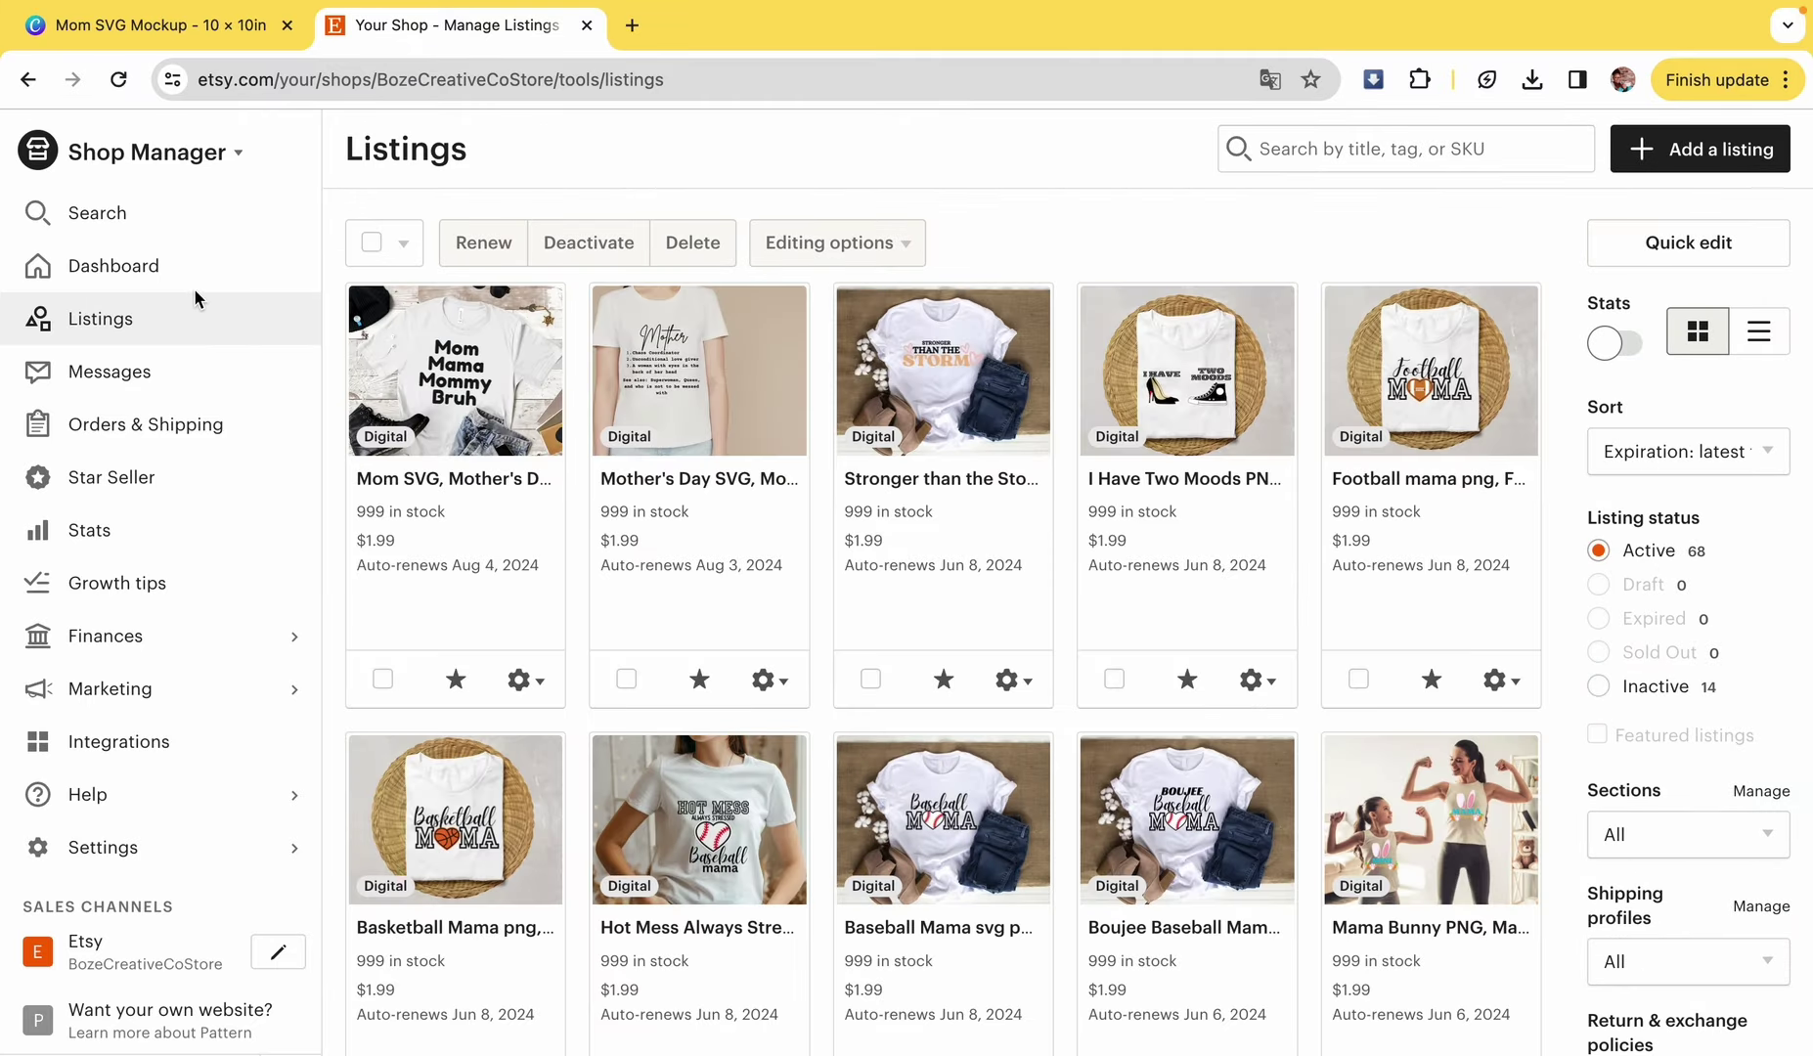
# - Open the Active Mom Mama Mommy Bruh listing from Dashboard > Listings
pyautogui.click(193, 286)
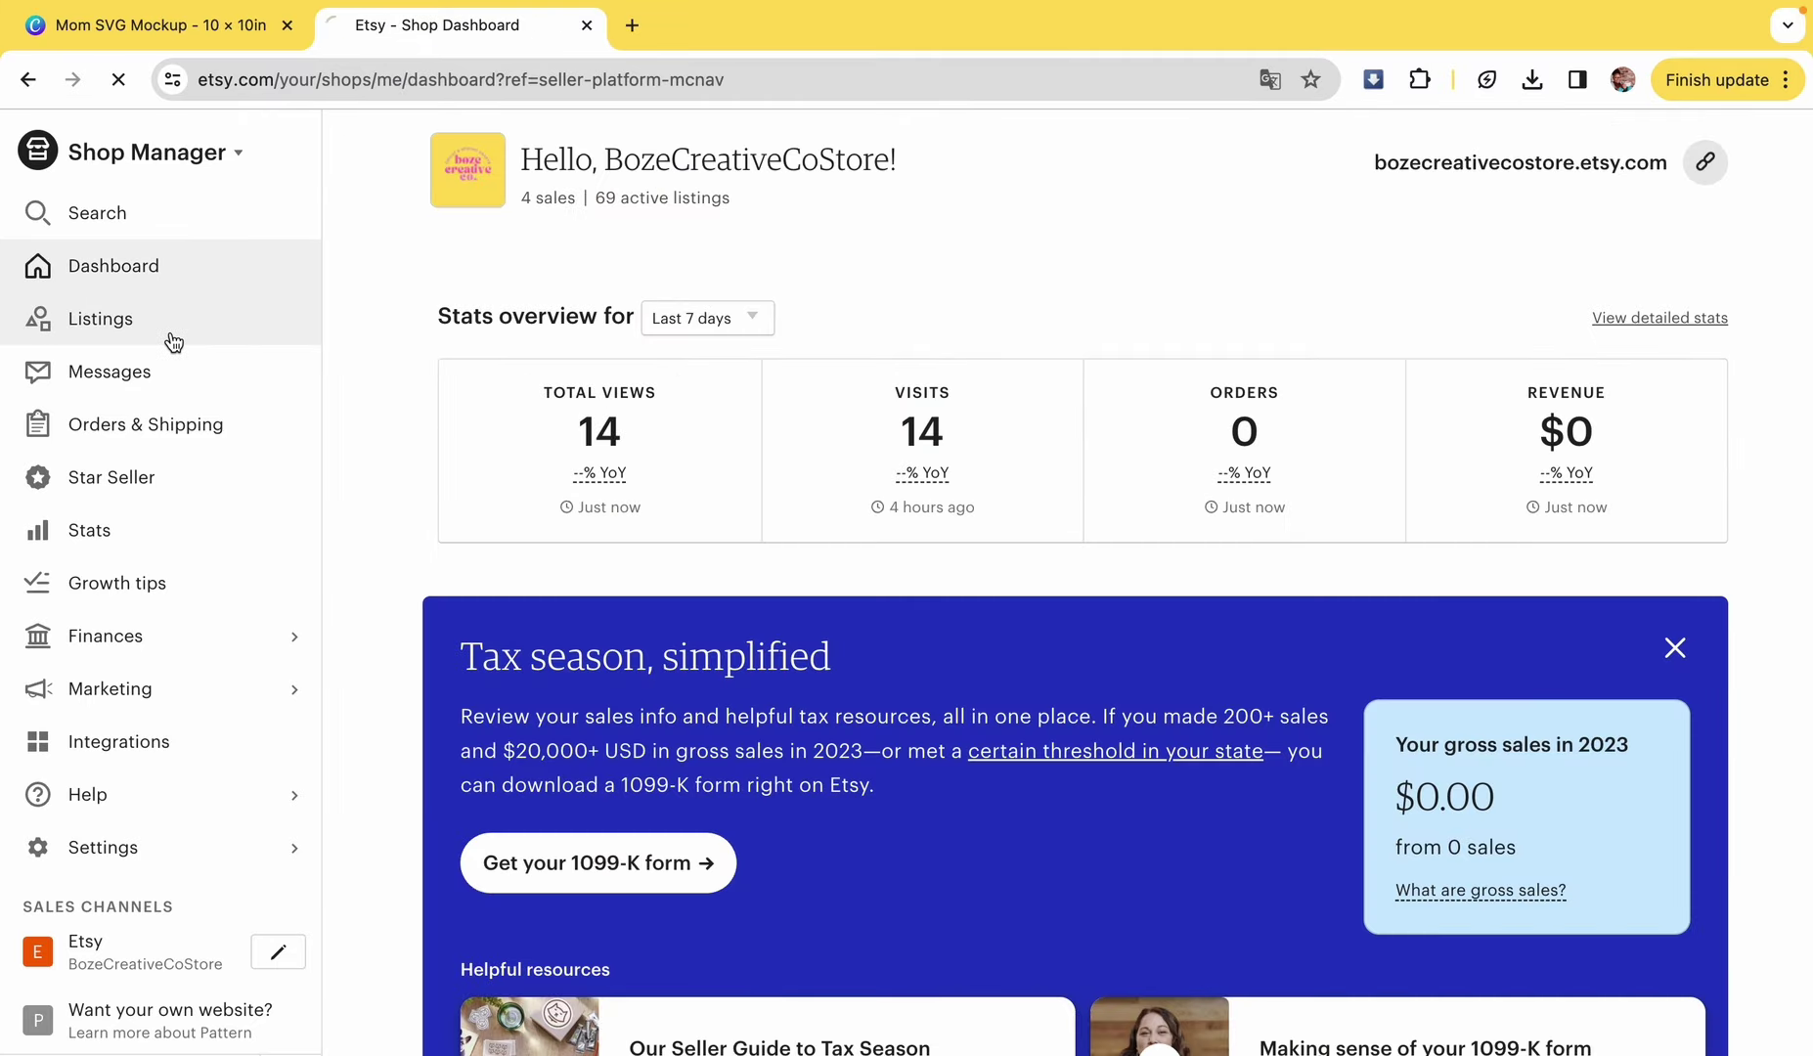
pyautogui.click(175, 323)
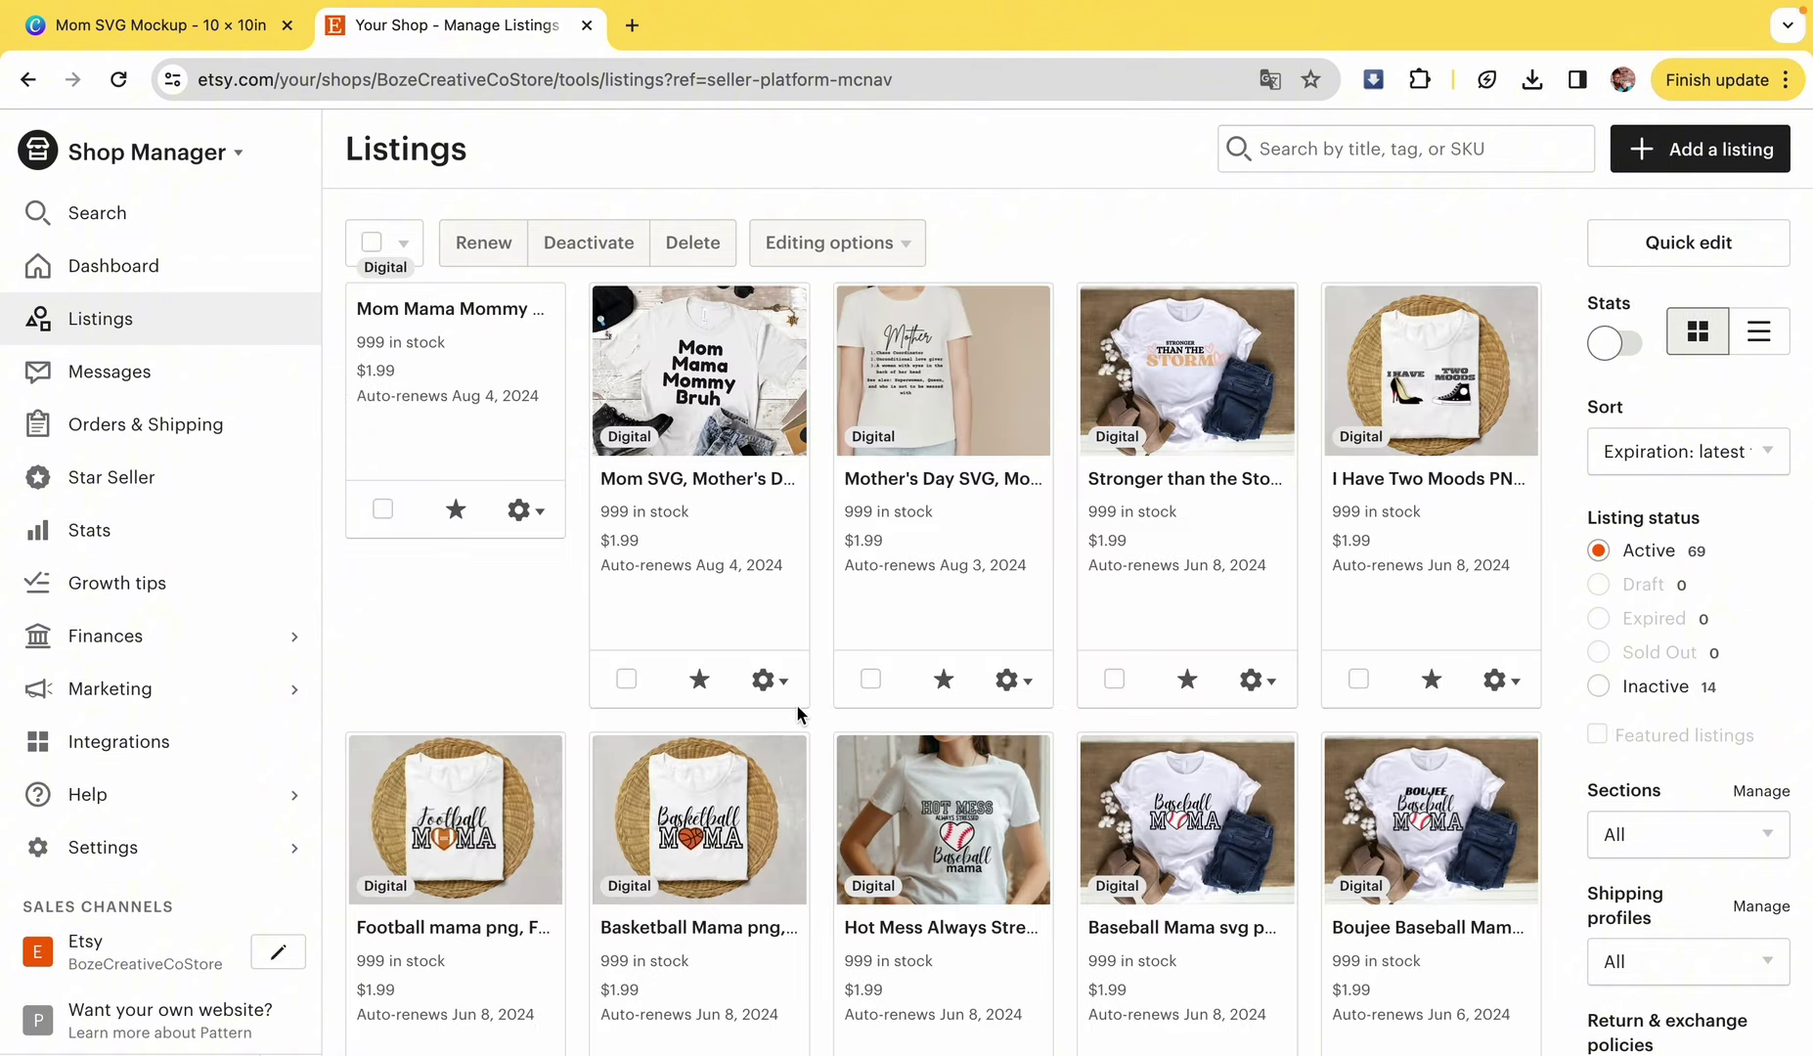
pyautogui.click(494, 492)
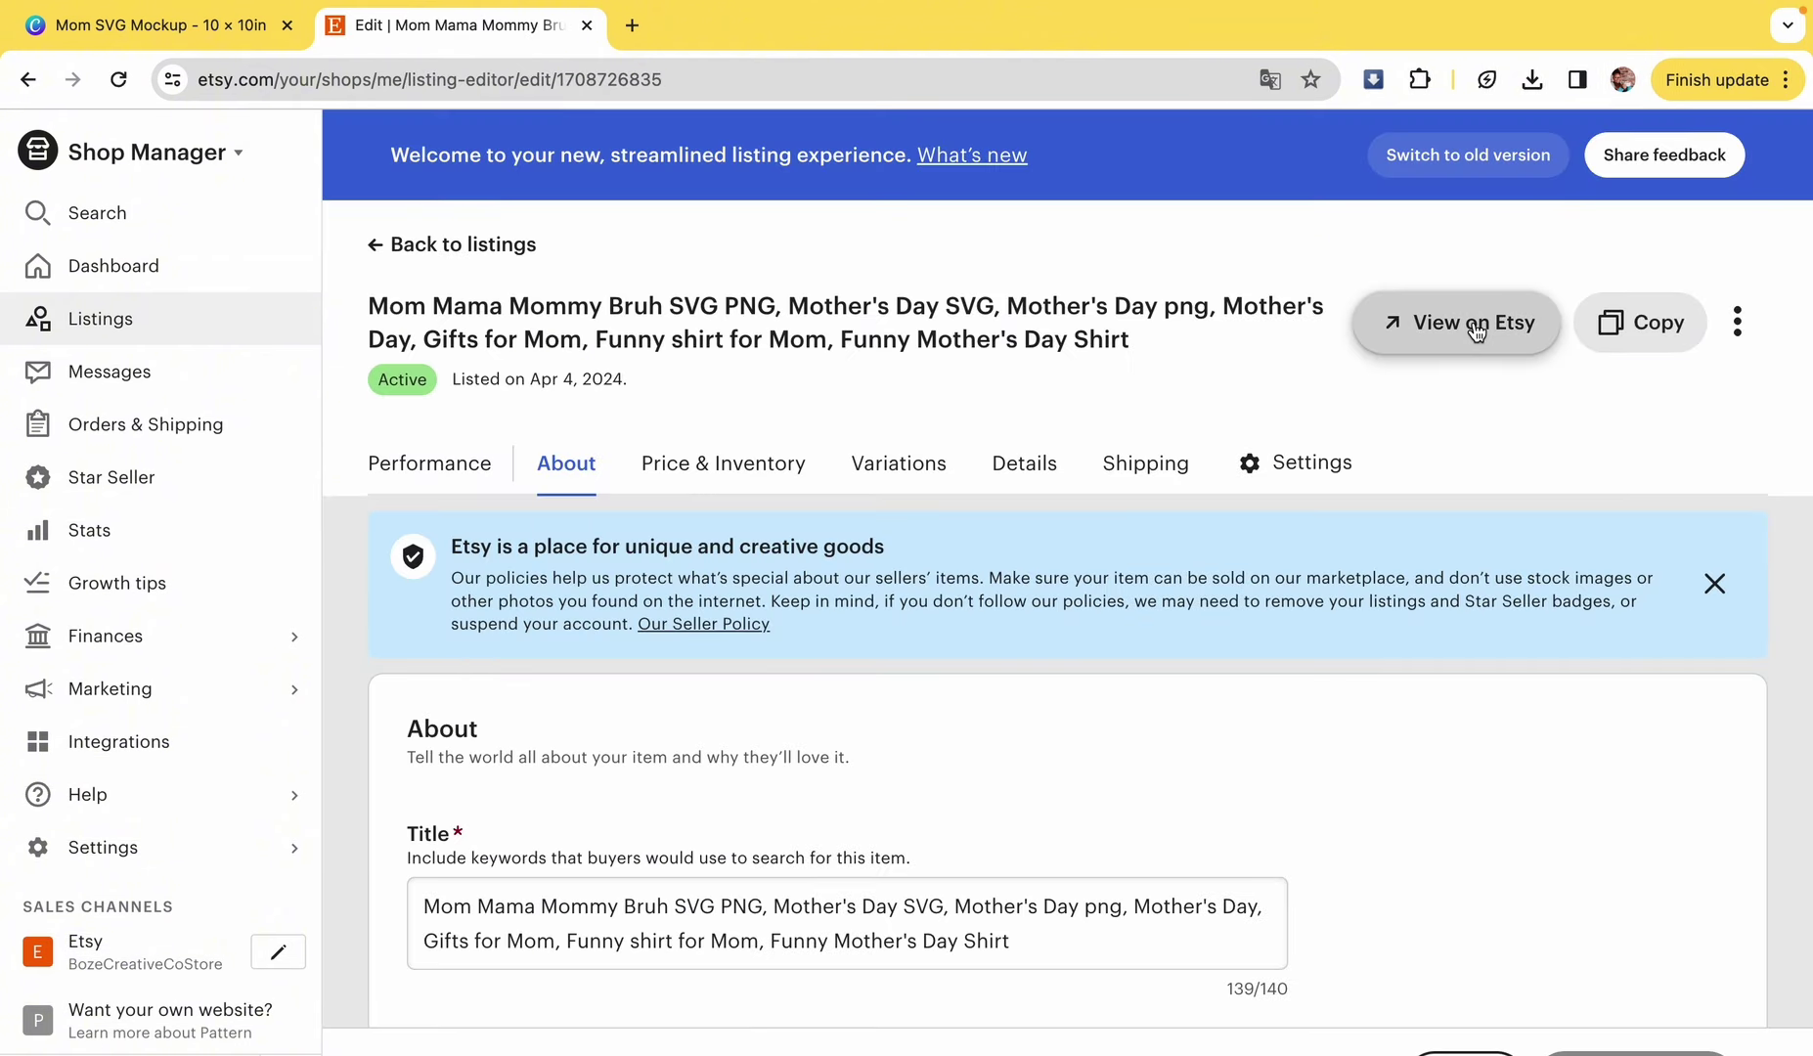
# - View the live $1.99 listing and browse all five mockup photos, ending on the yellow design
pyautogui.click(1475, 333)
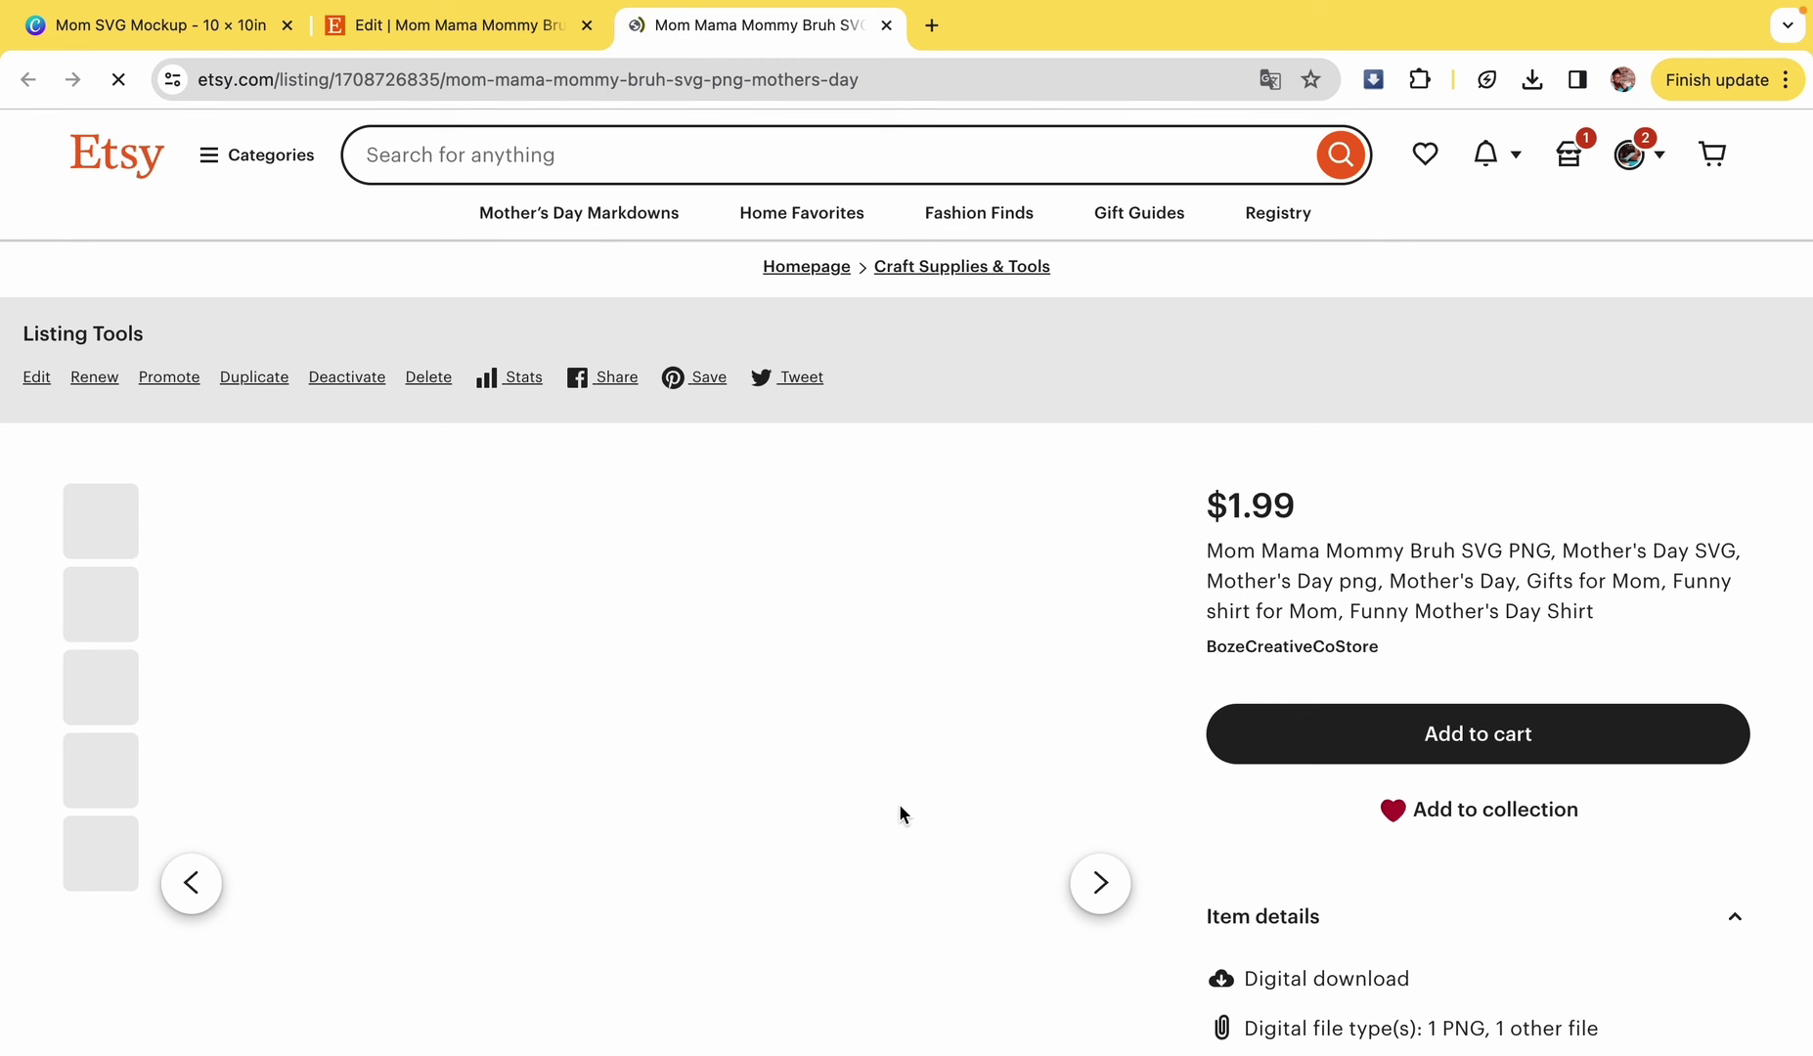
pyautogui.scroll(-1, 897, 802)
pyautogui.scroll(-2, 898, 803)
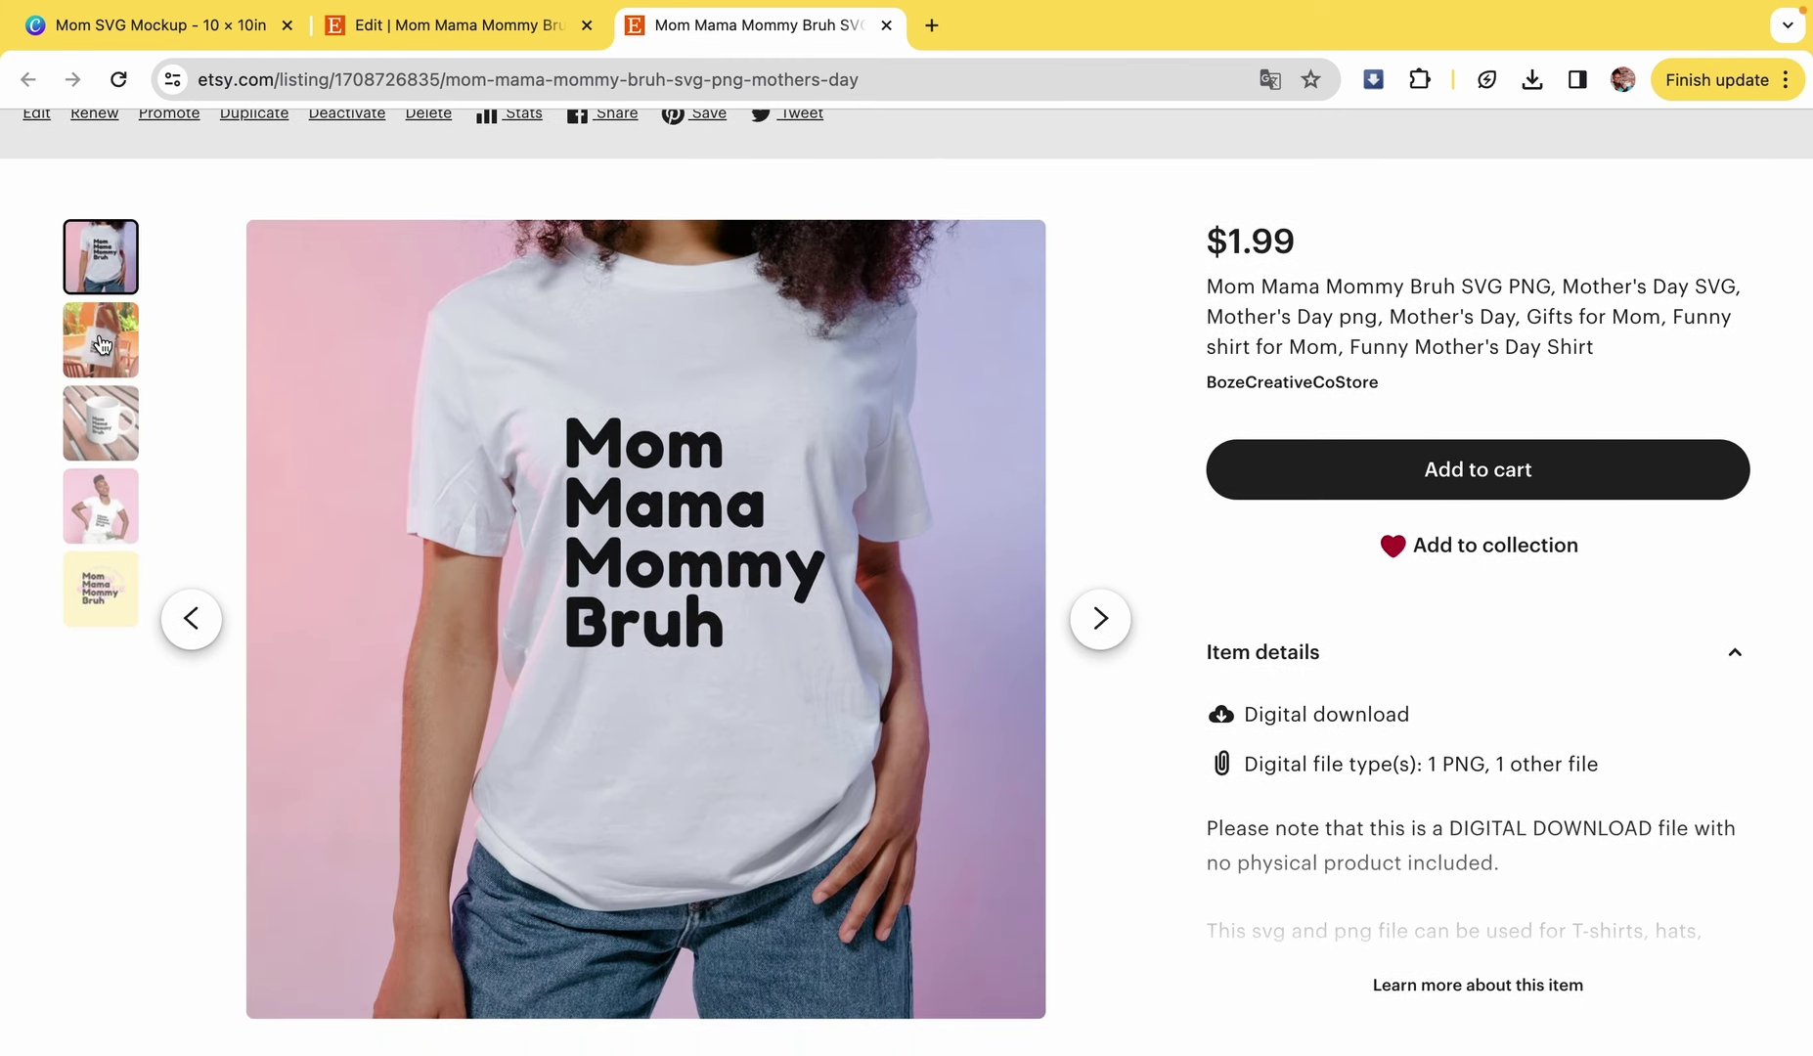
pyautogui.click(1100, 620)
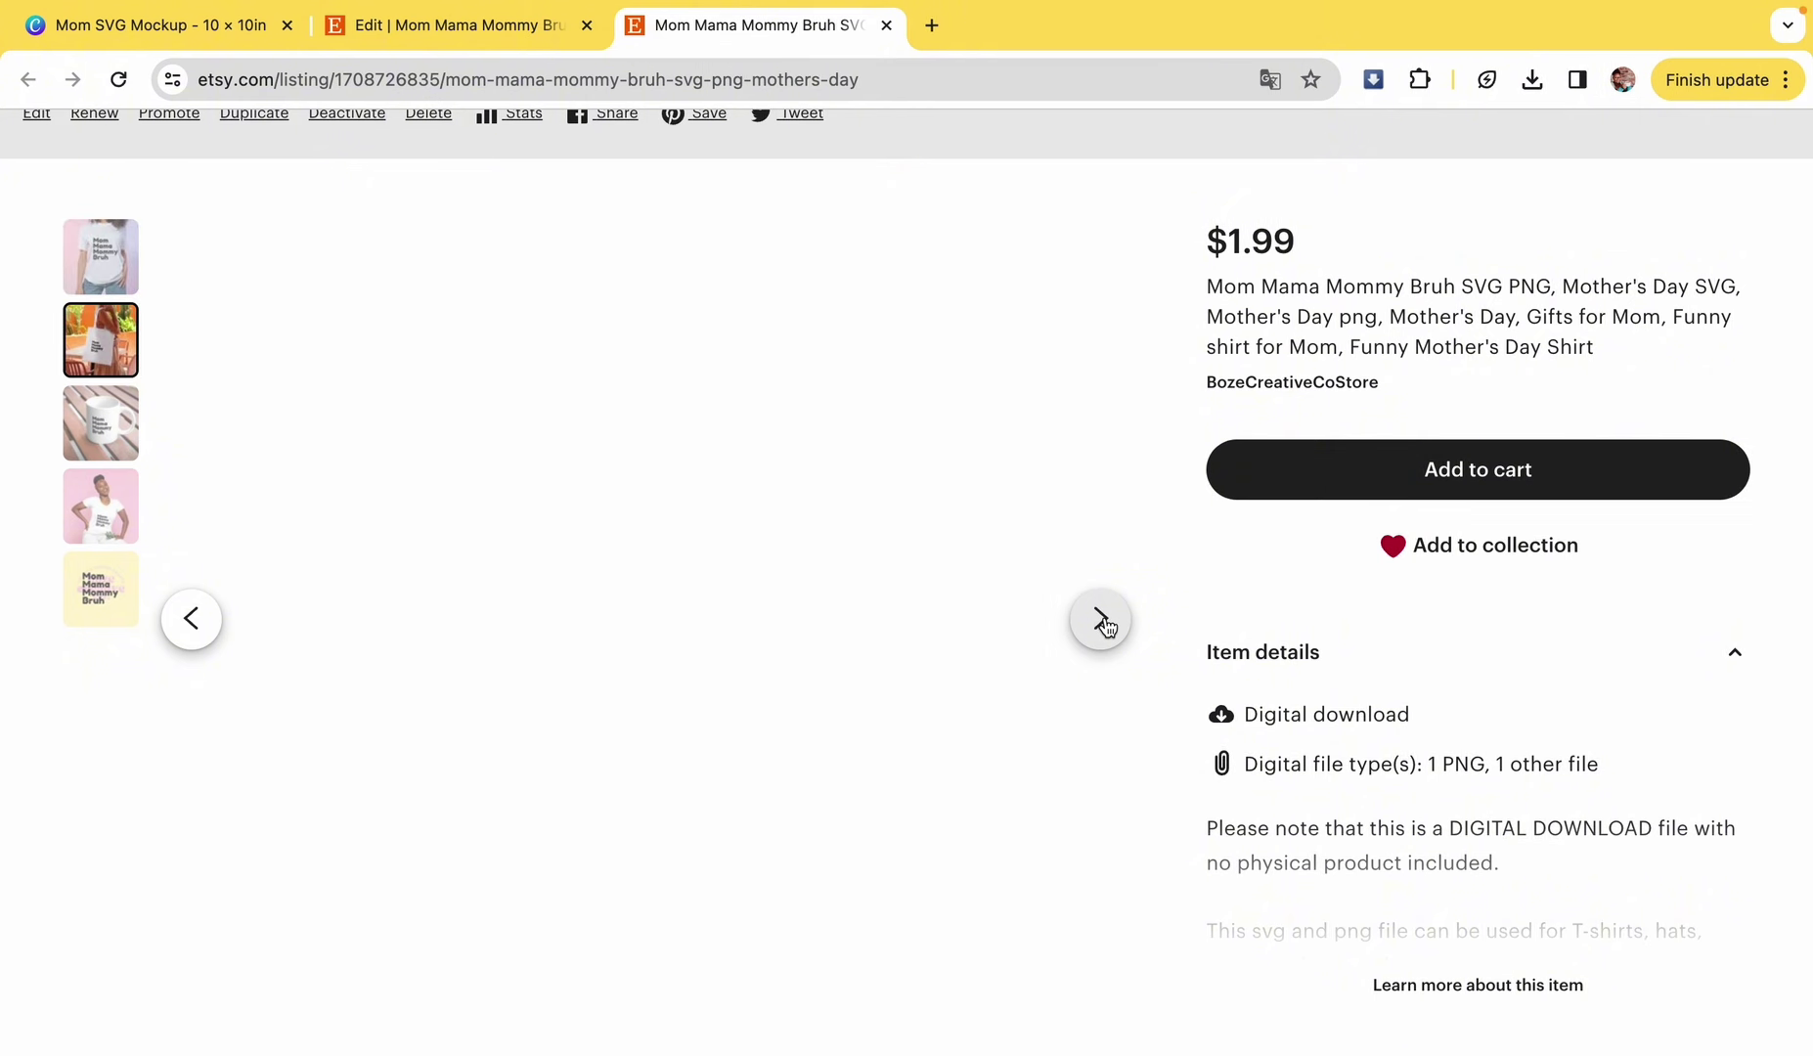
pyautogui.click(1103, 631)
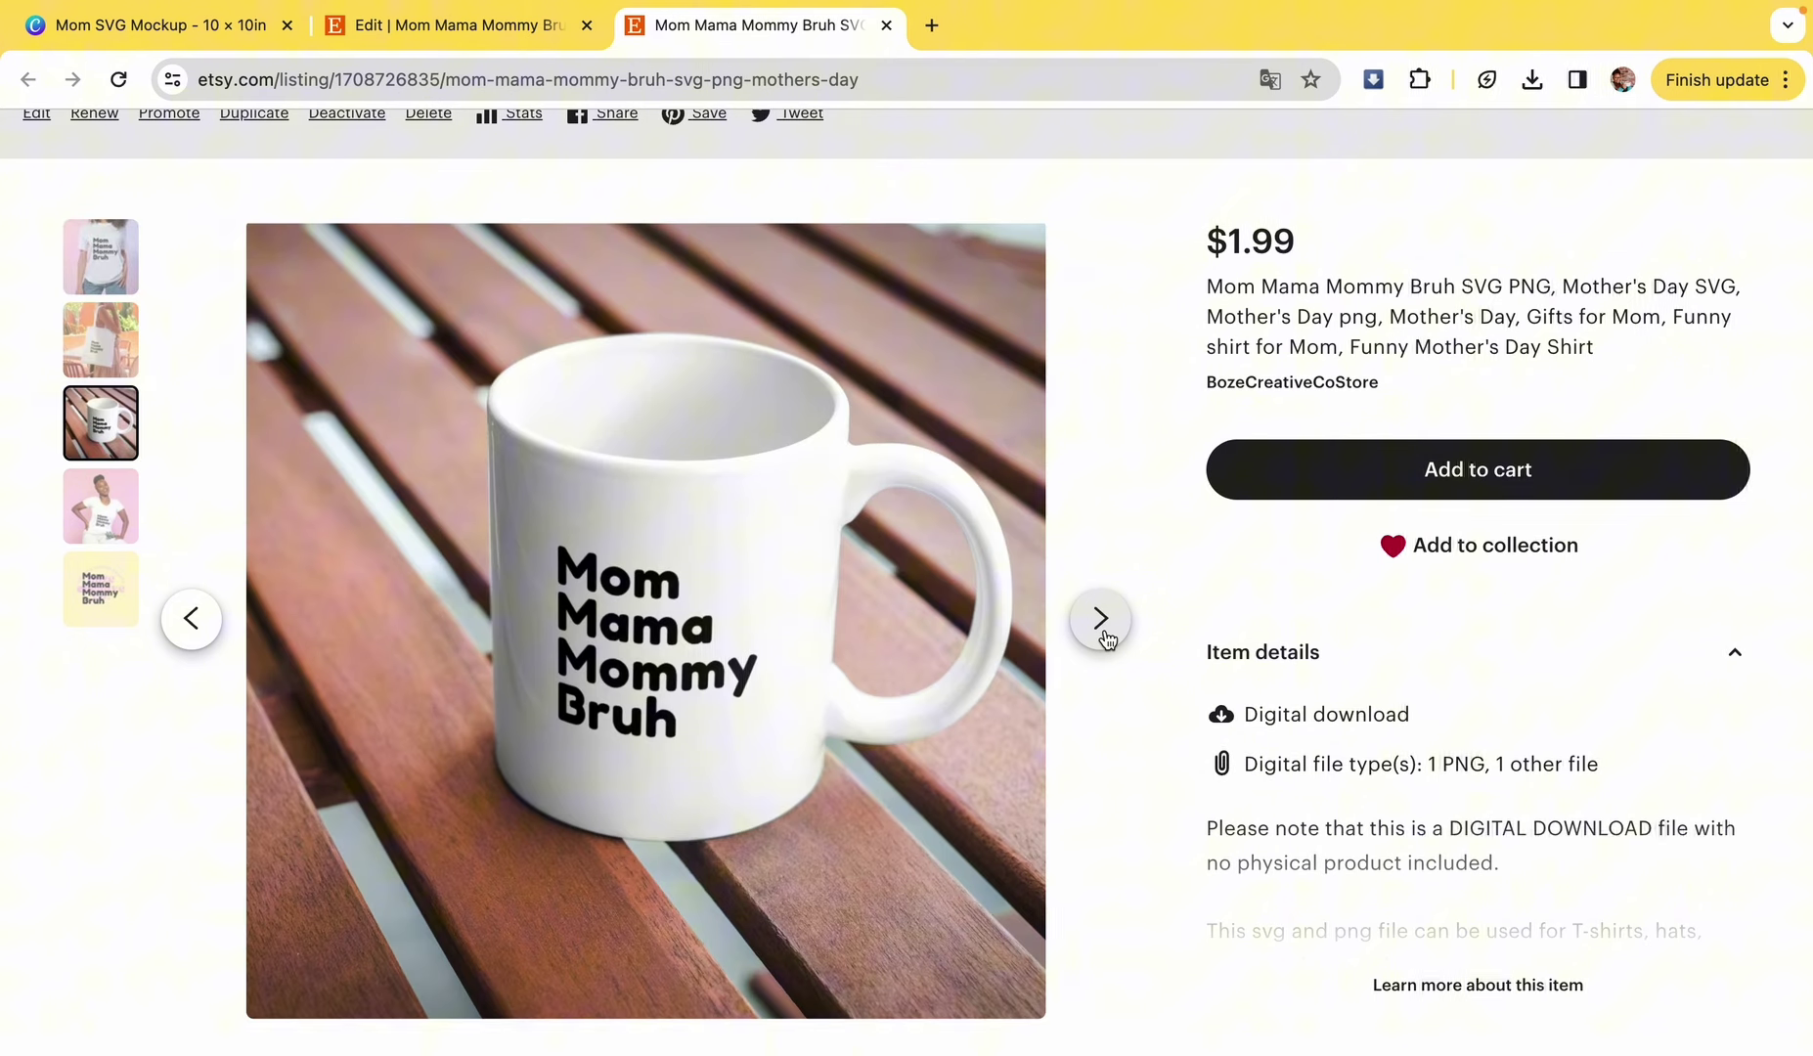
pyautogui.click(1102, 626)
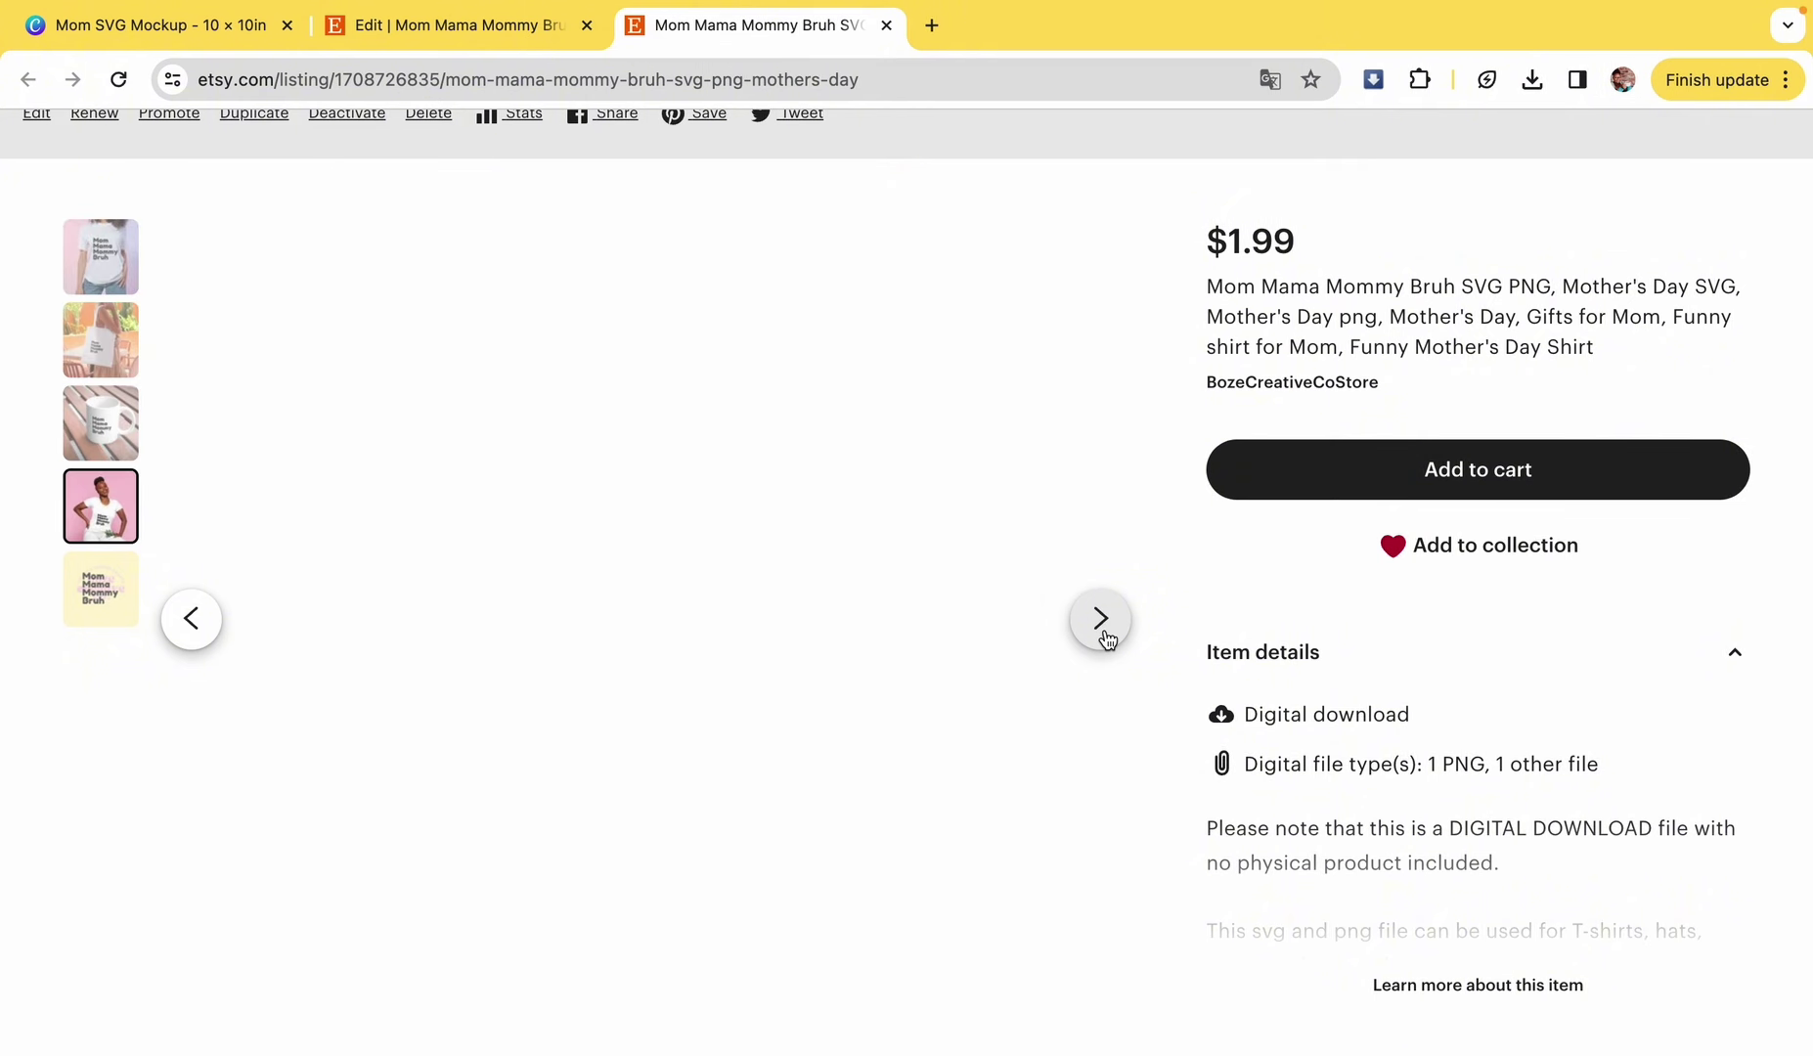
pyautogui.click(1102, 624)
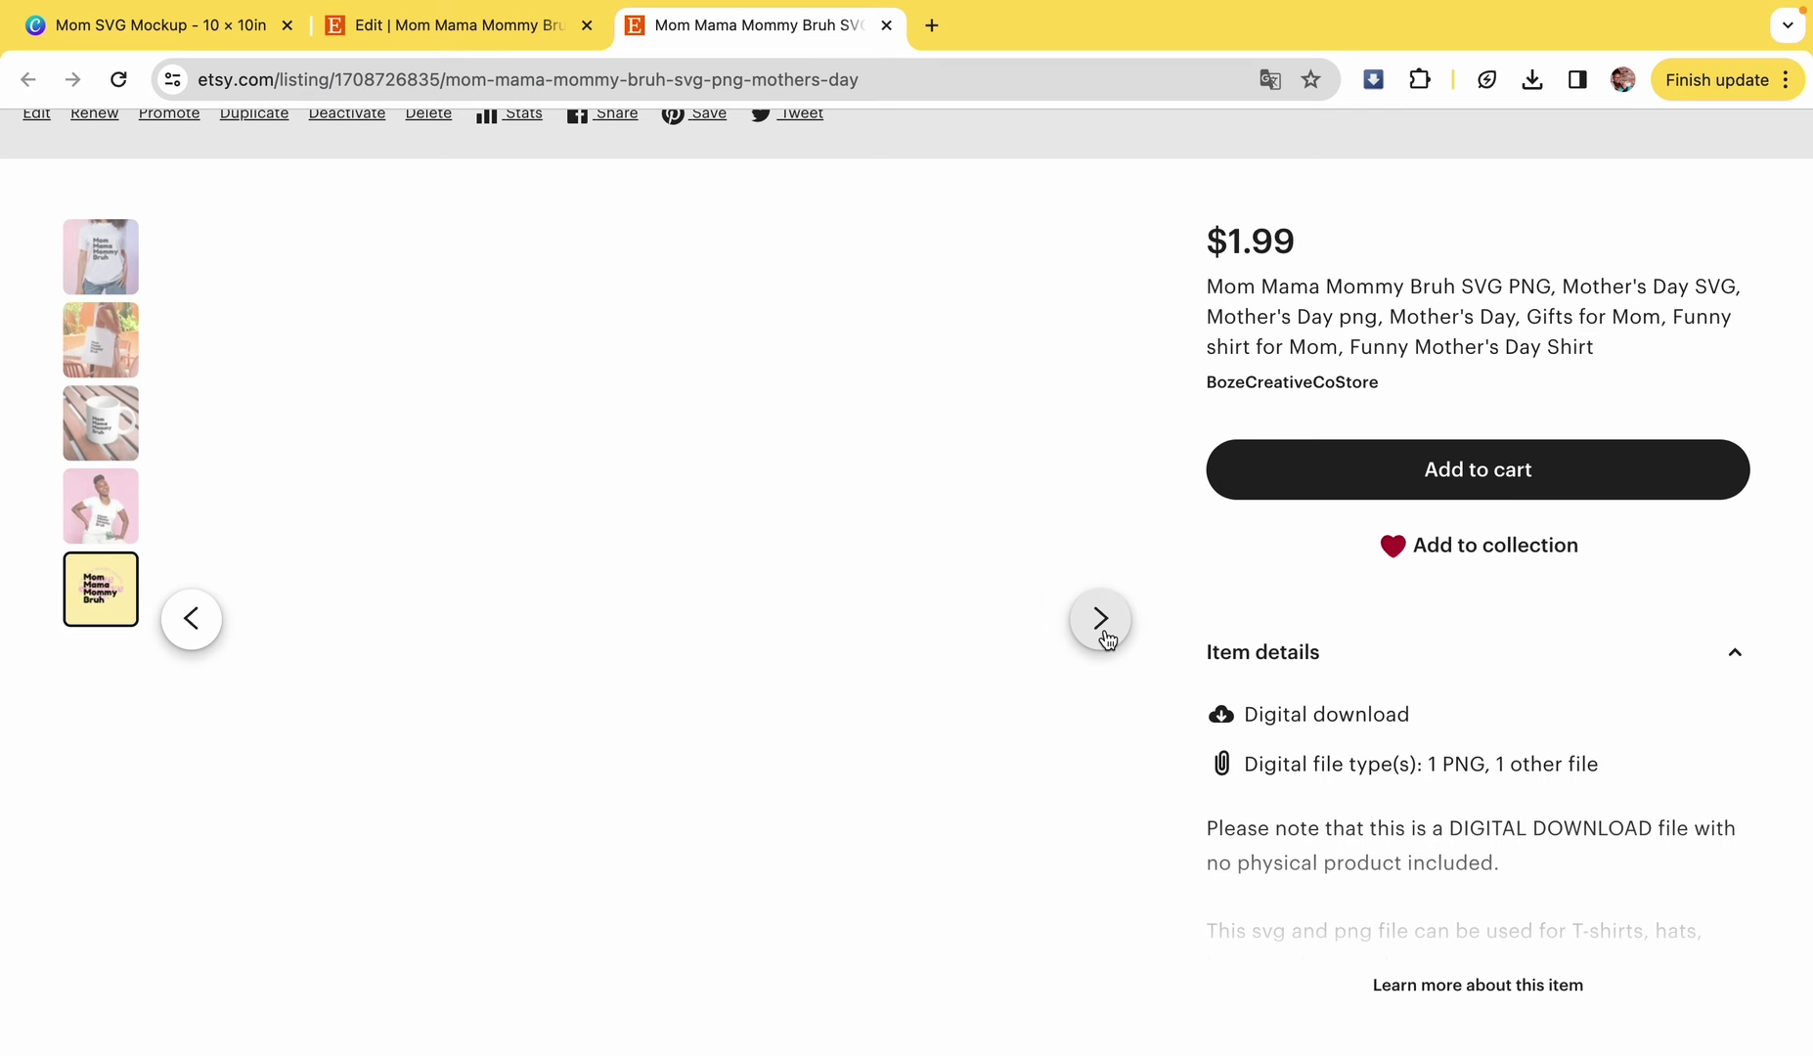
pyautogui.scroll(1, 1105, 636)
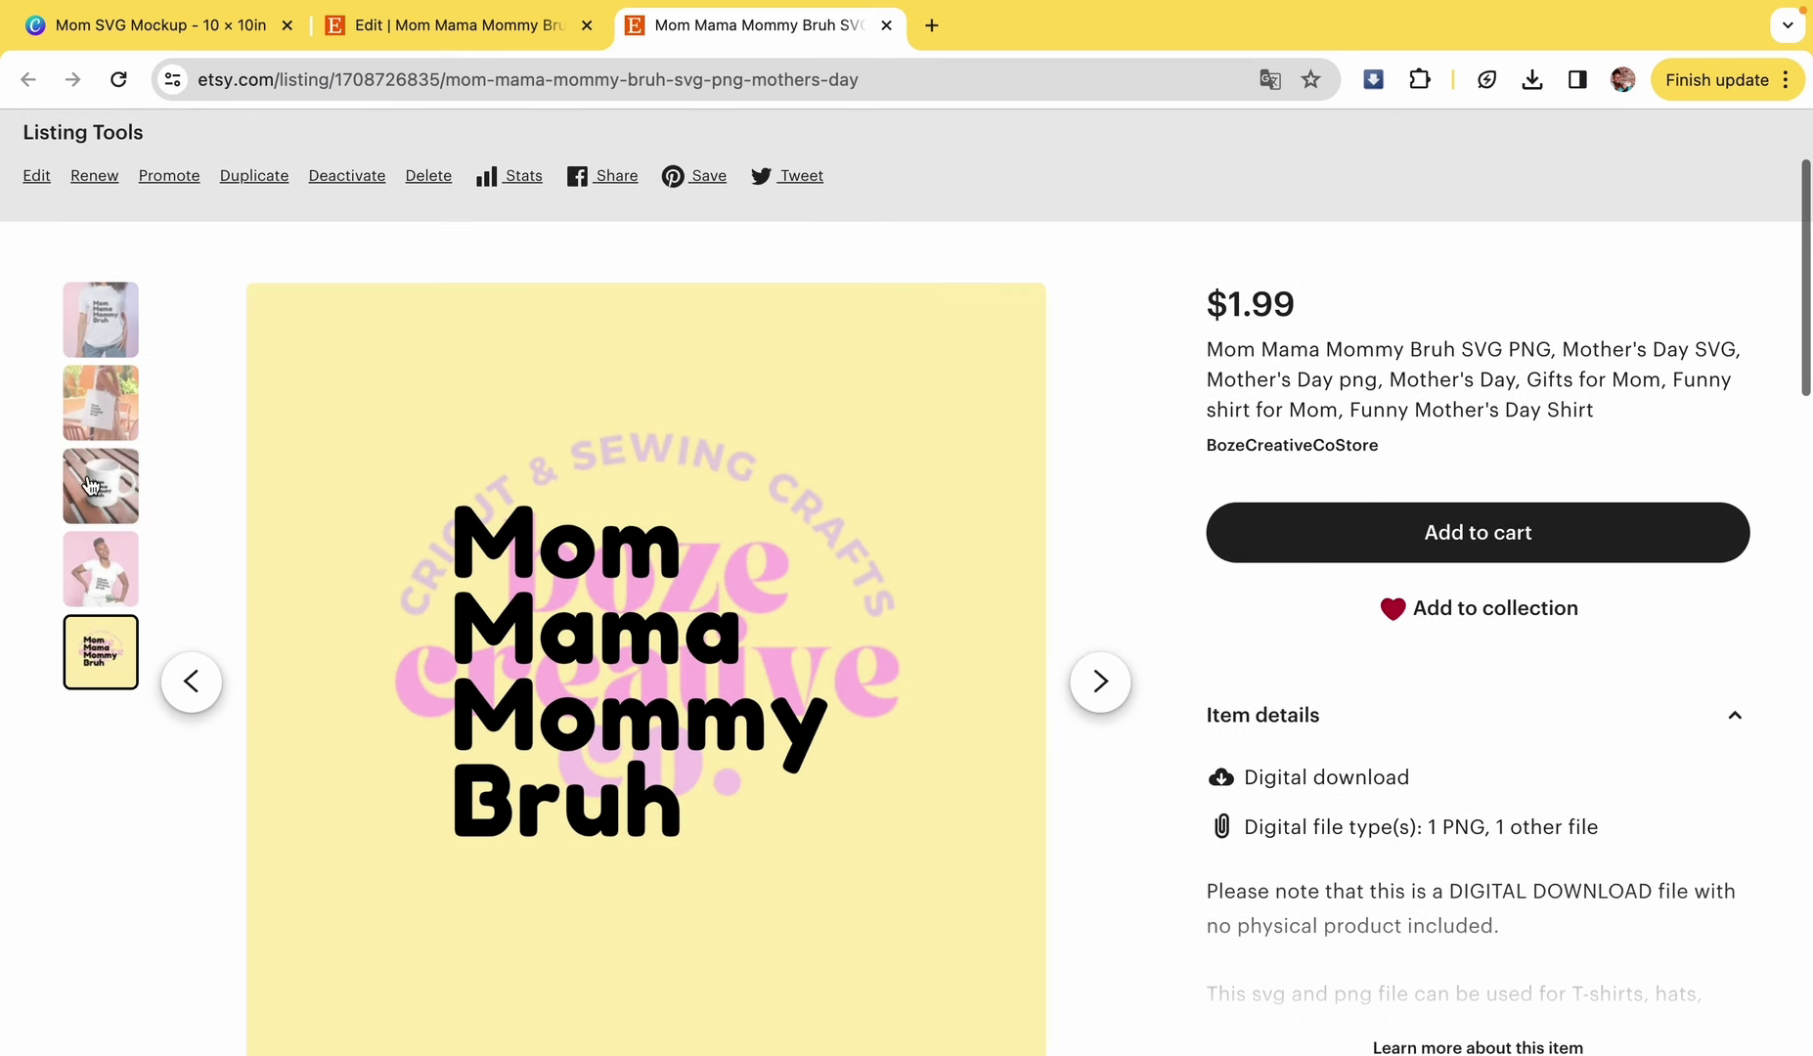